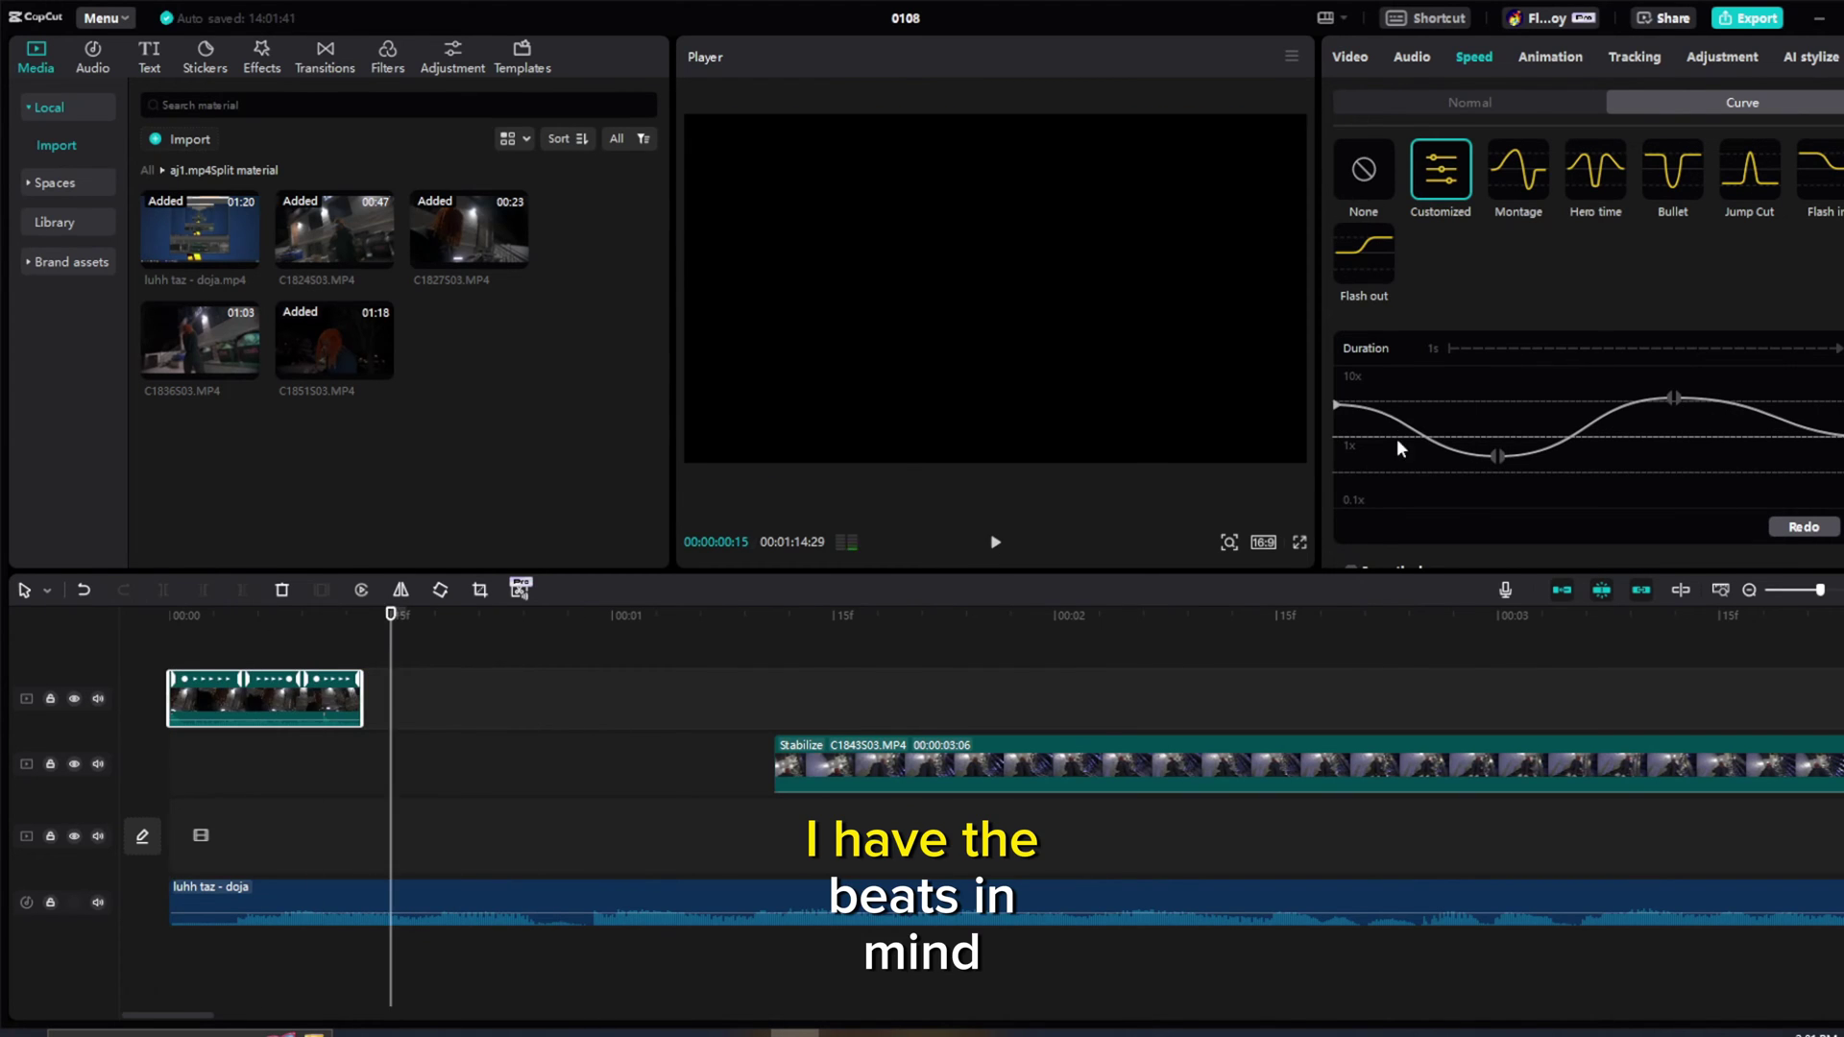
Step: Reshape the first clip's custom speed curve by deepening its dip and raising the end point to fast speed, checking playback against the beat
left_click(995, 542)
left_click(1490, 469)
left_click(995, 542)
left_click(170, 616)
left_click(995, 542)
left_click(170, 615)
left_click(995, 542)
left_click(170, 616)
left_click_drag(1840, 435, 1840, 398)
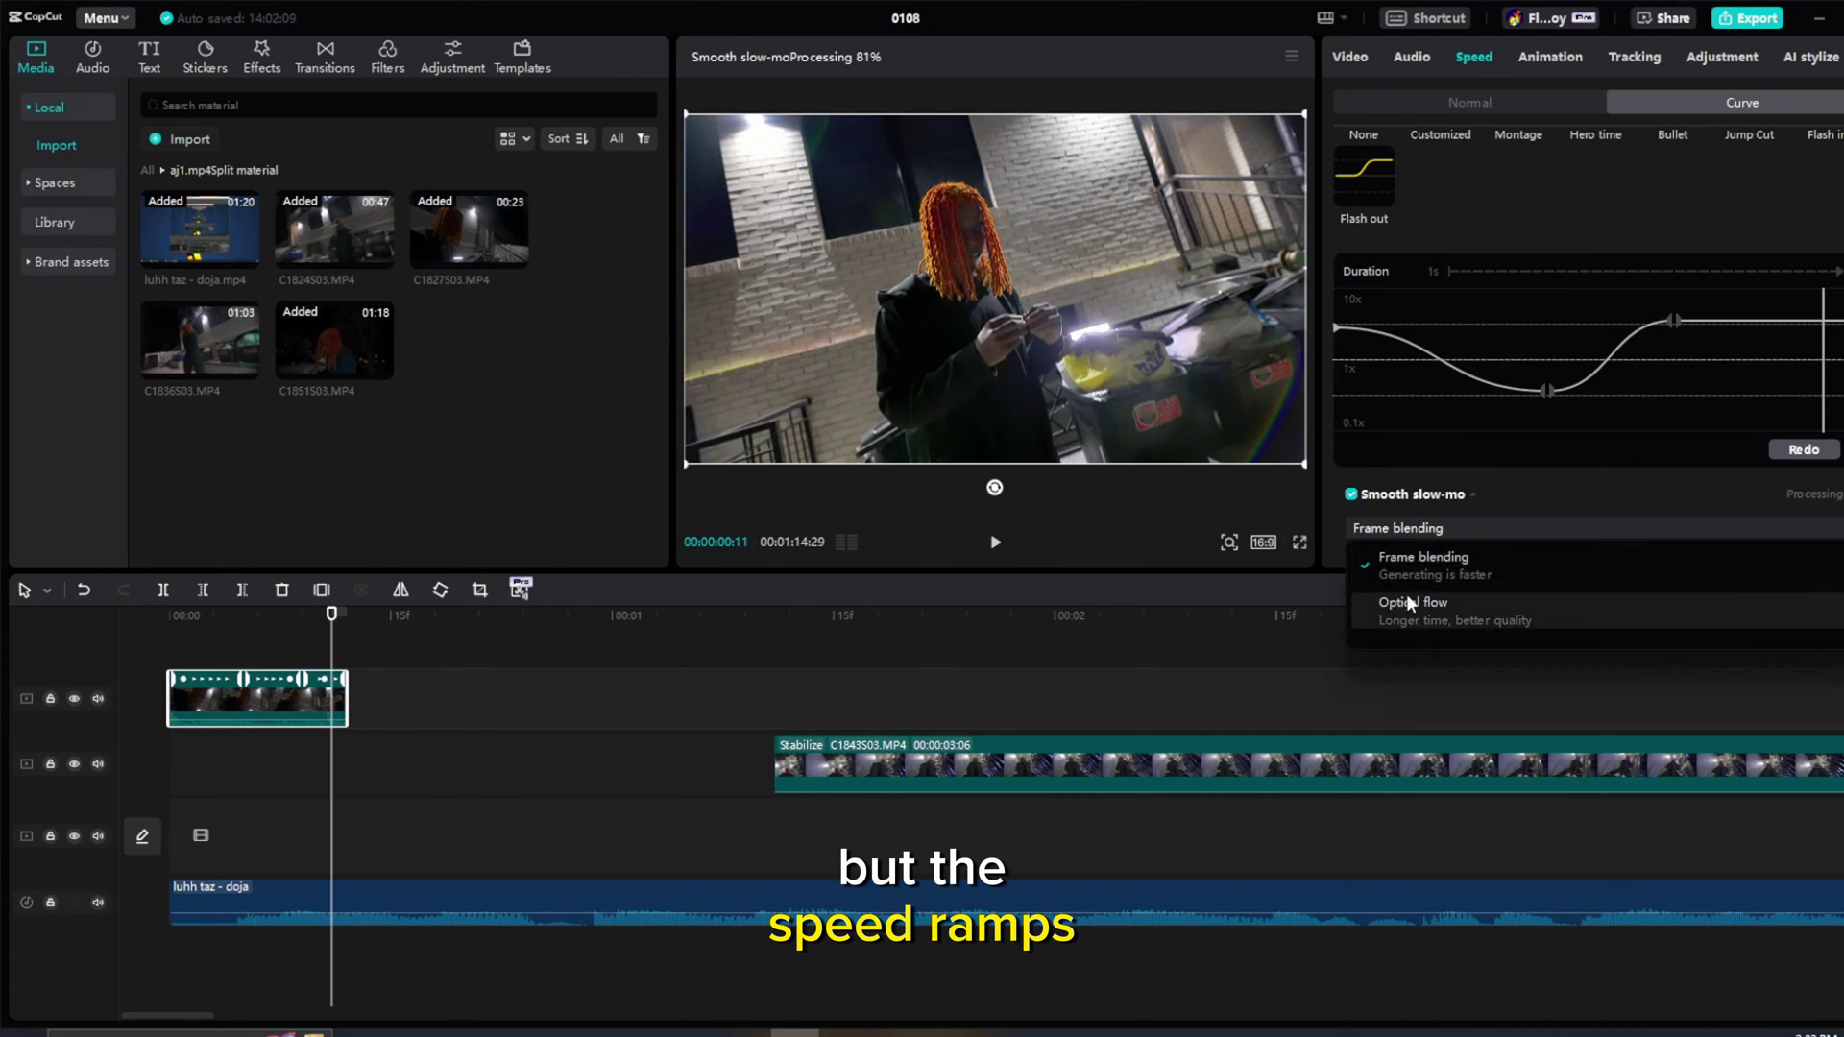
Step: Turn the first clip's speed curve into a slow U shape with smooth slow-mo, and extend the clip to meet the second clip
left_click(1402, 597)
left_click_drag(1688, 338, 1803, 391)
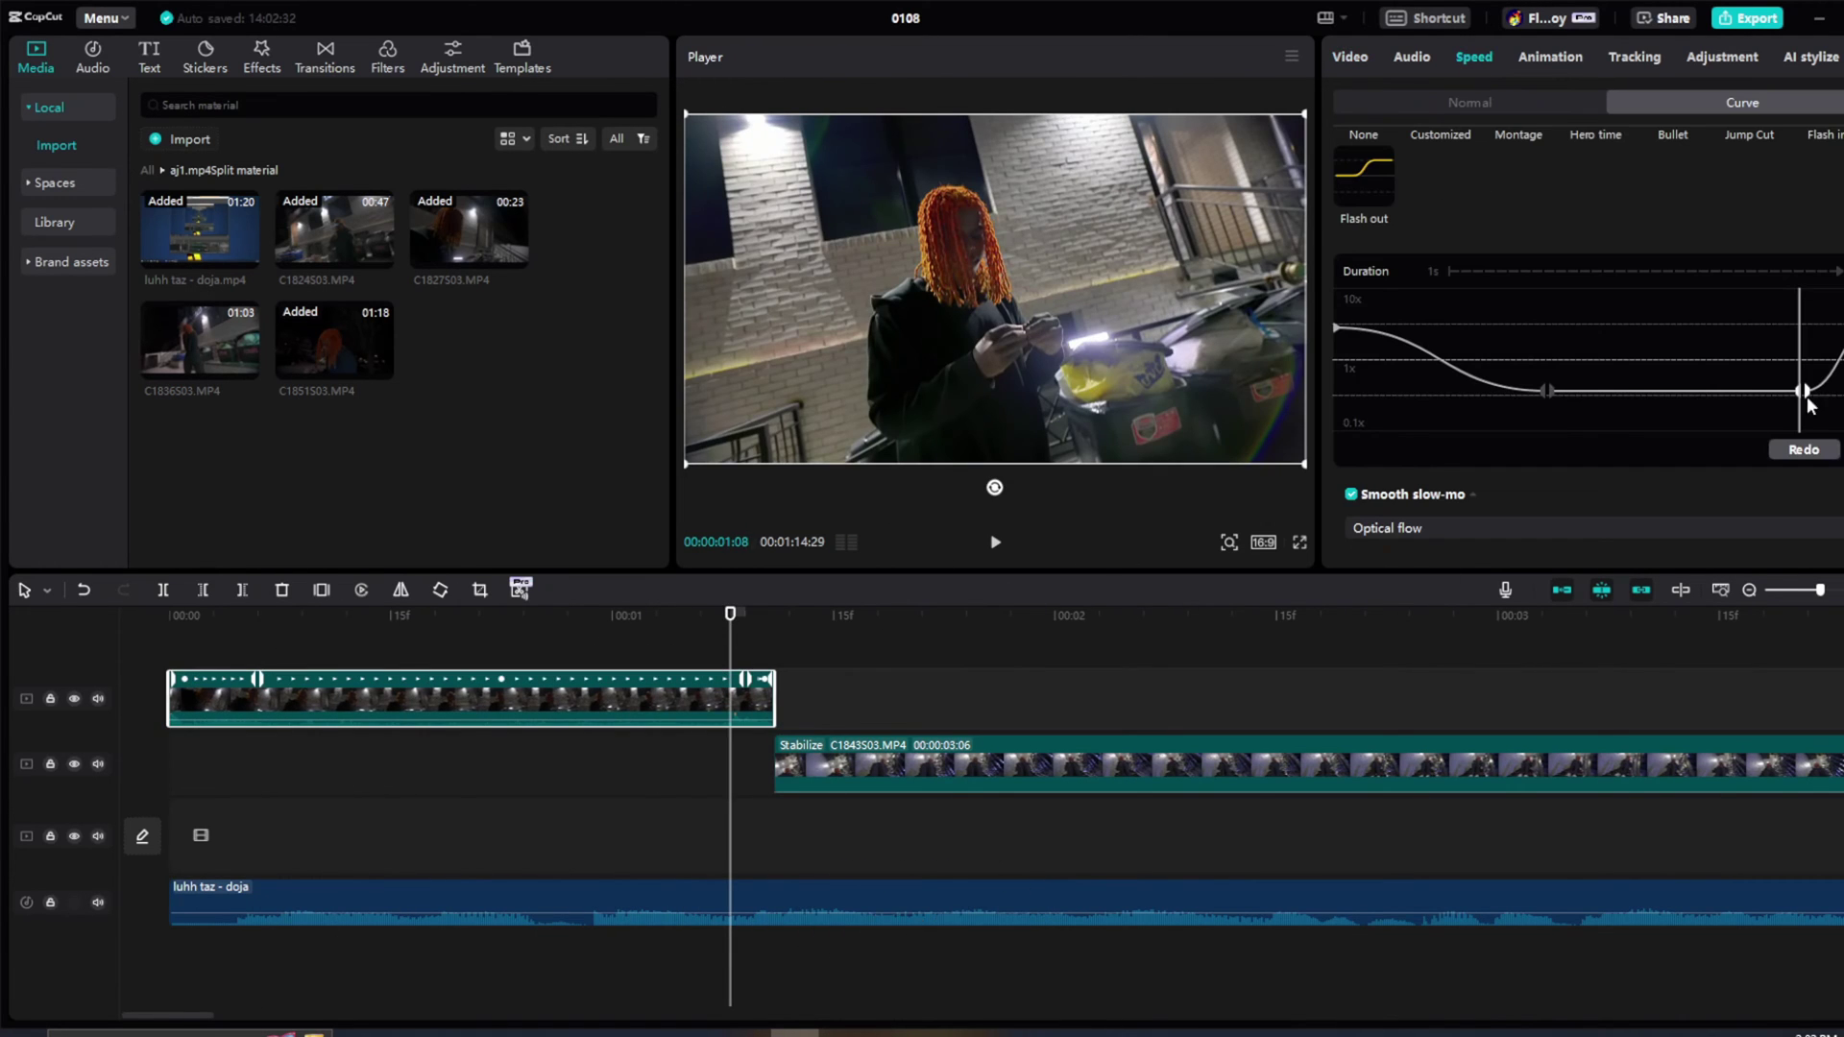
left_click_drag(1804, 391, 1766, 392)
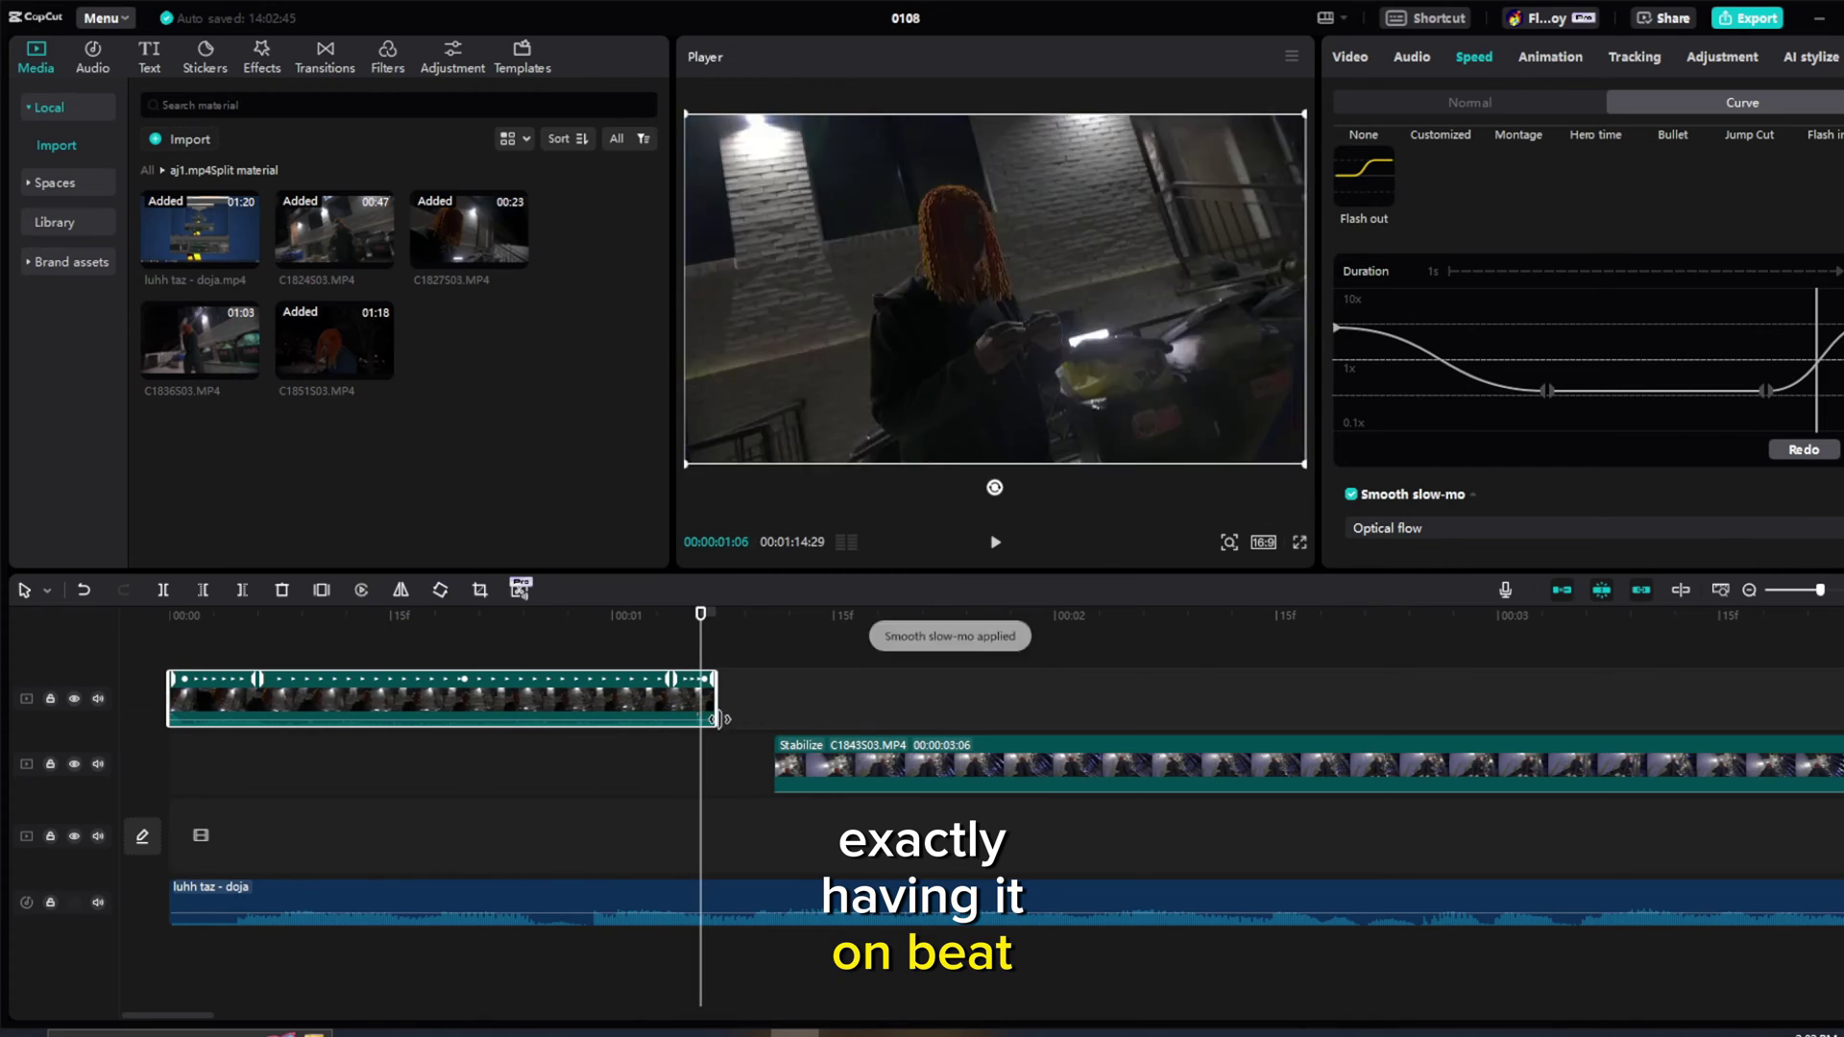
left_click_drag(717, 715, 774, 716)
left_click(686, 613)
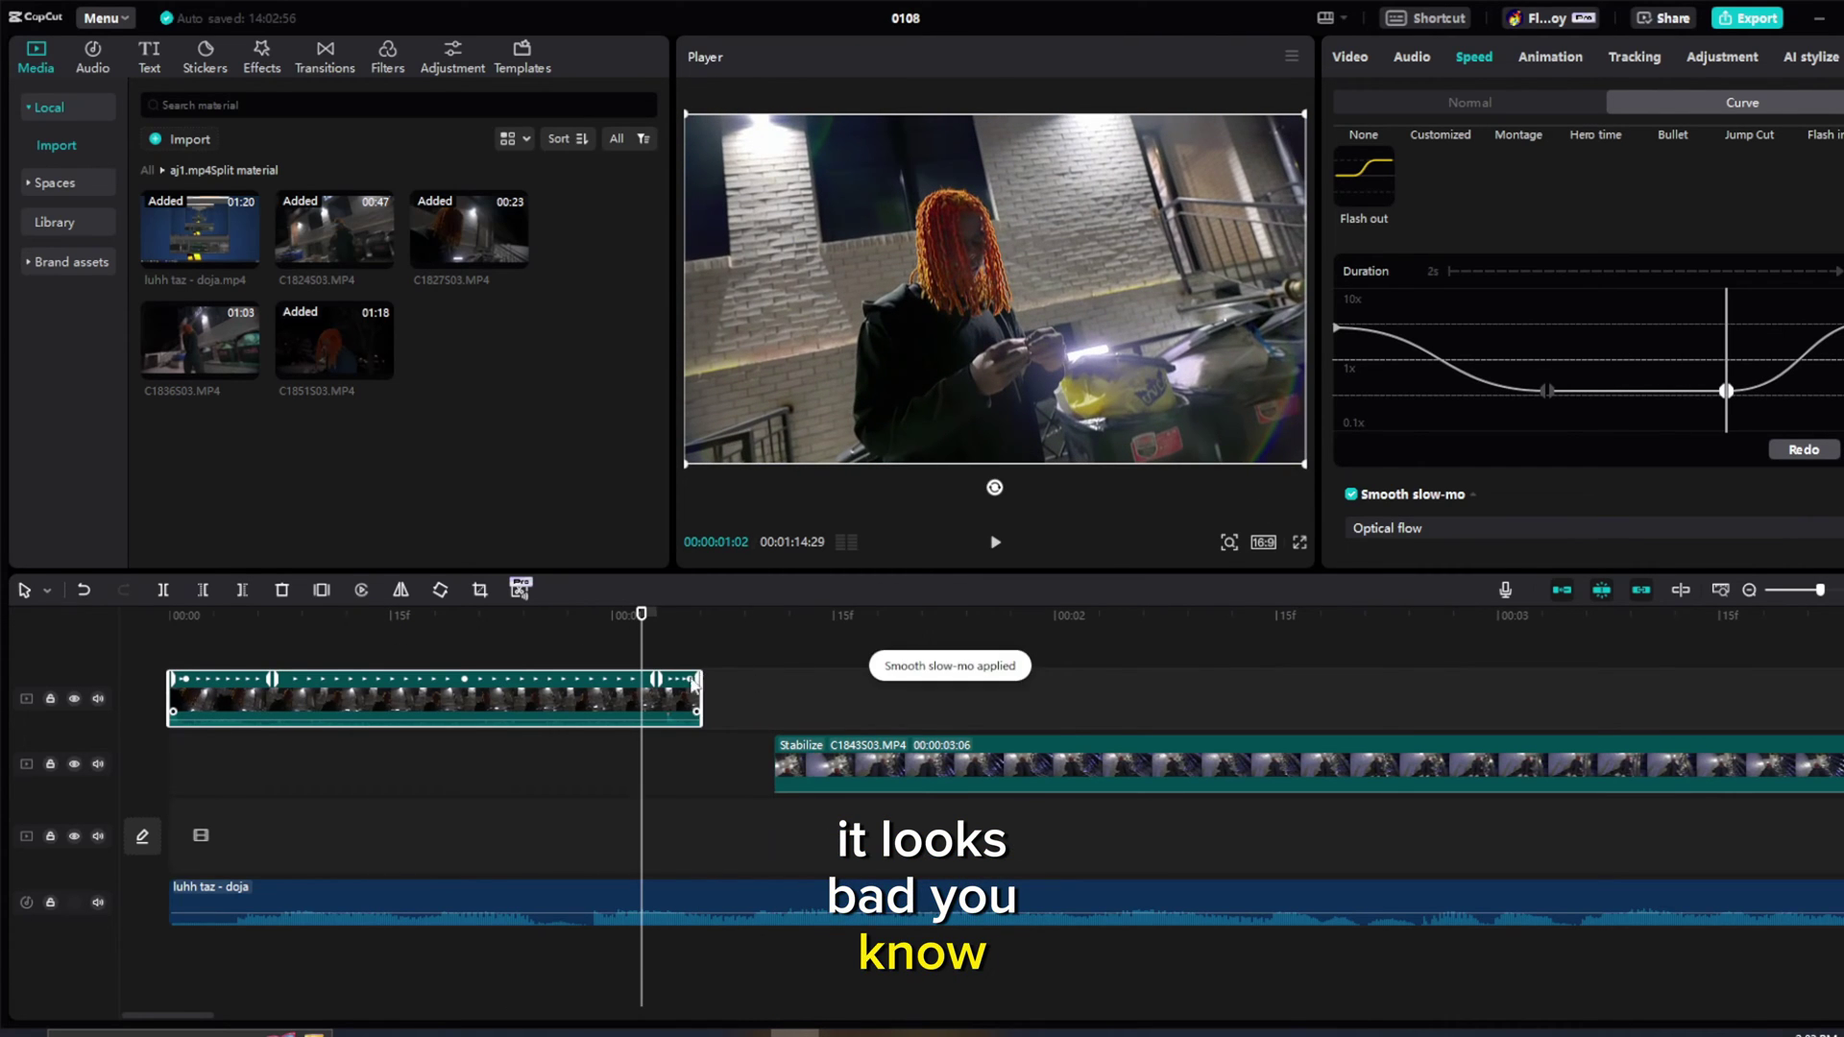
Step: Play back the speed ramp on the first clip and examine its transition into the second clip
key("space")
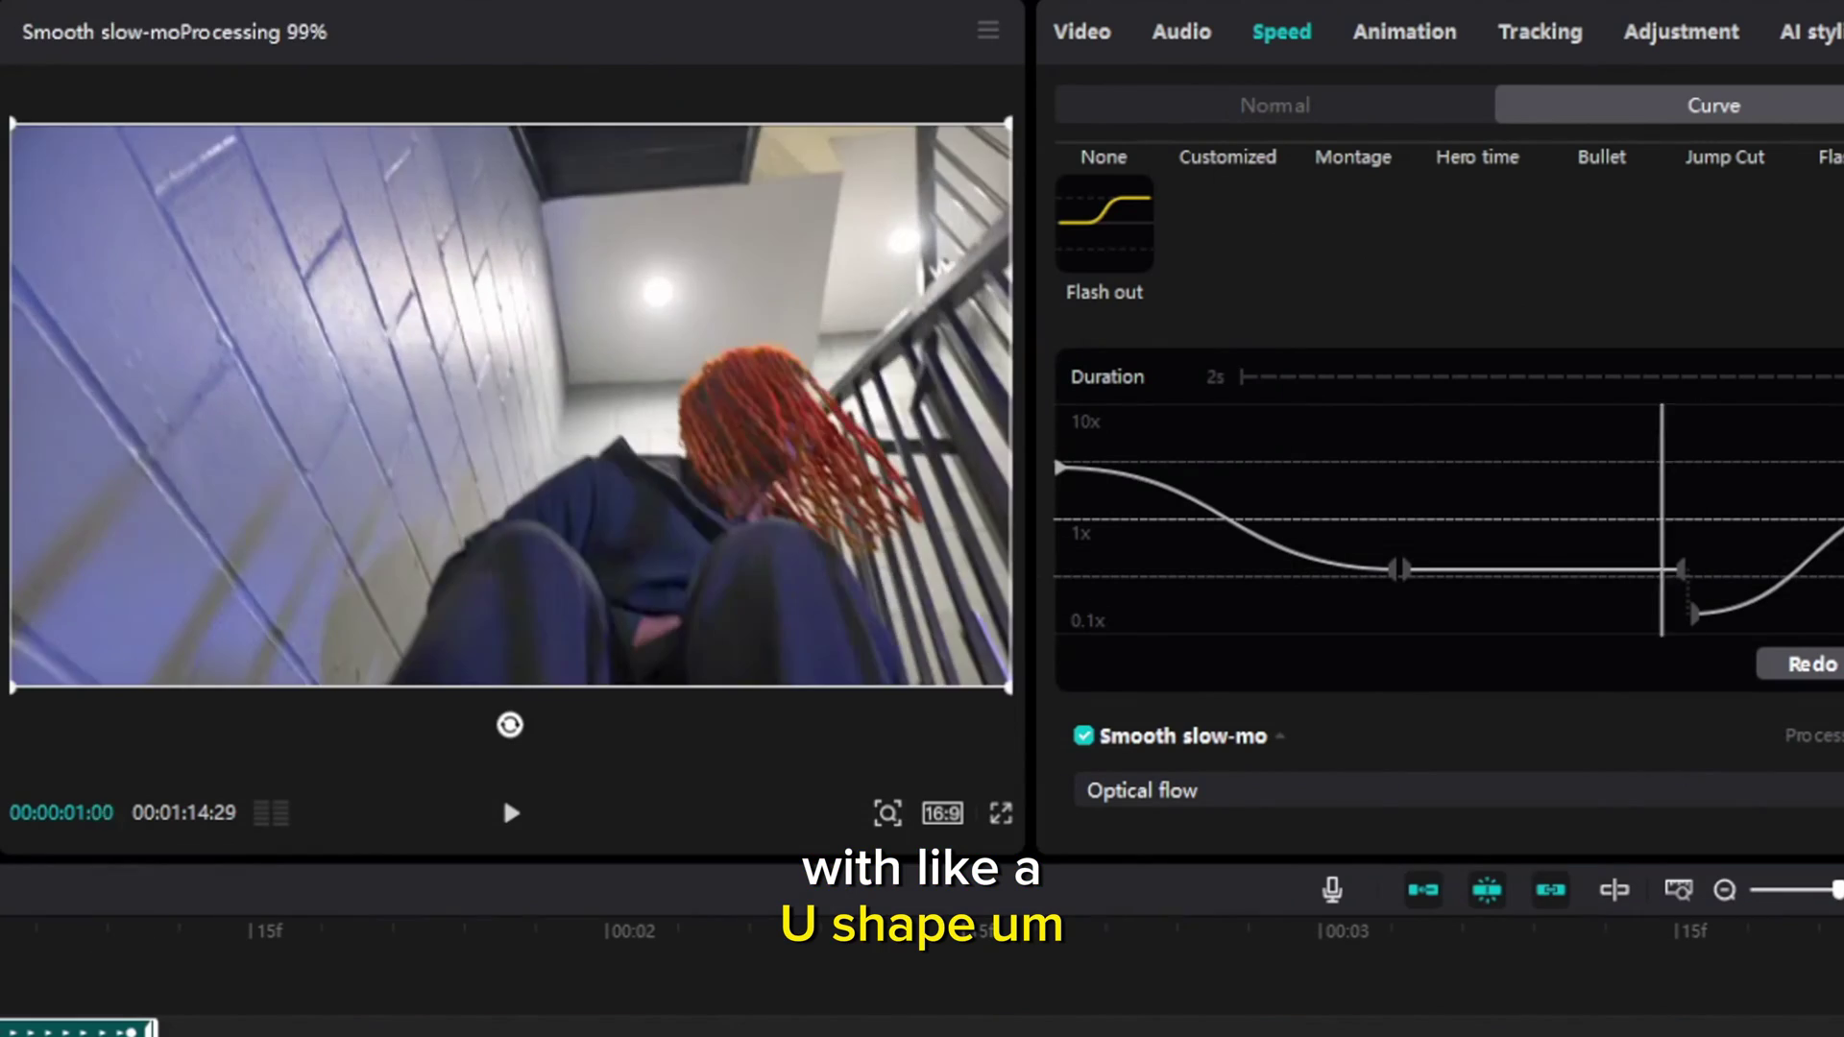
left_click(503, 795)
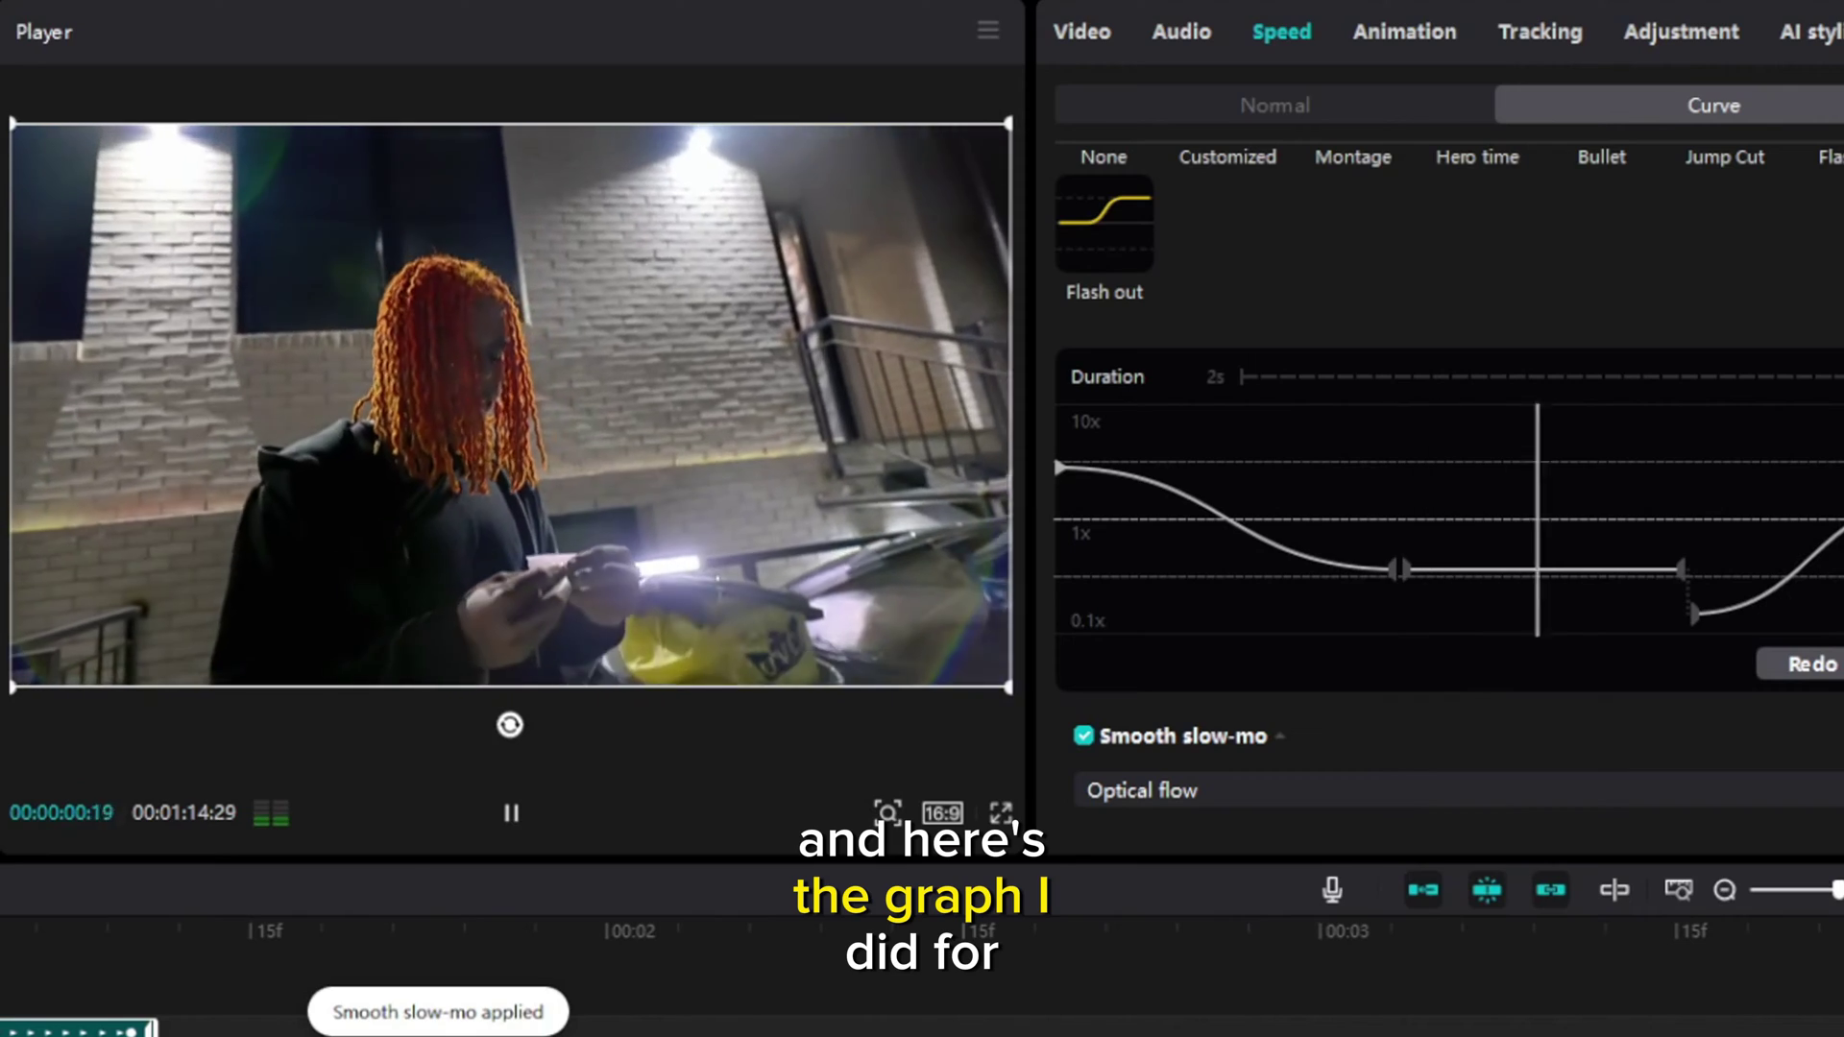
key("space")
key("space")
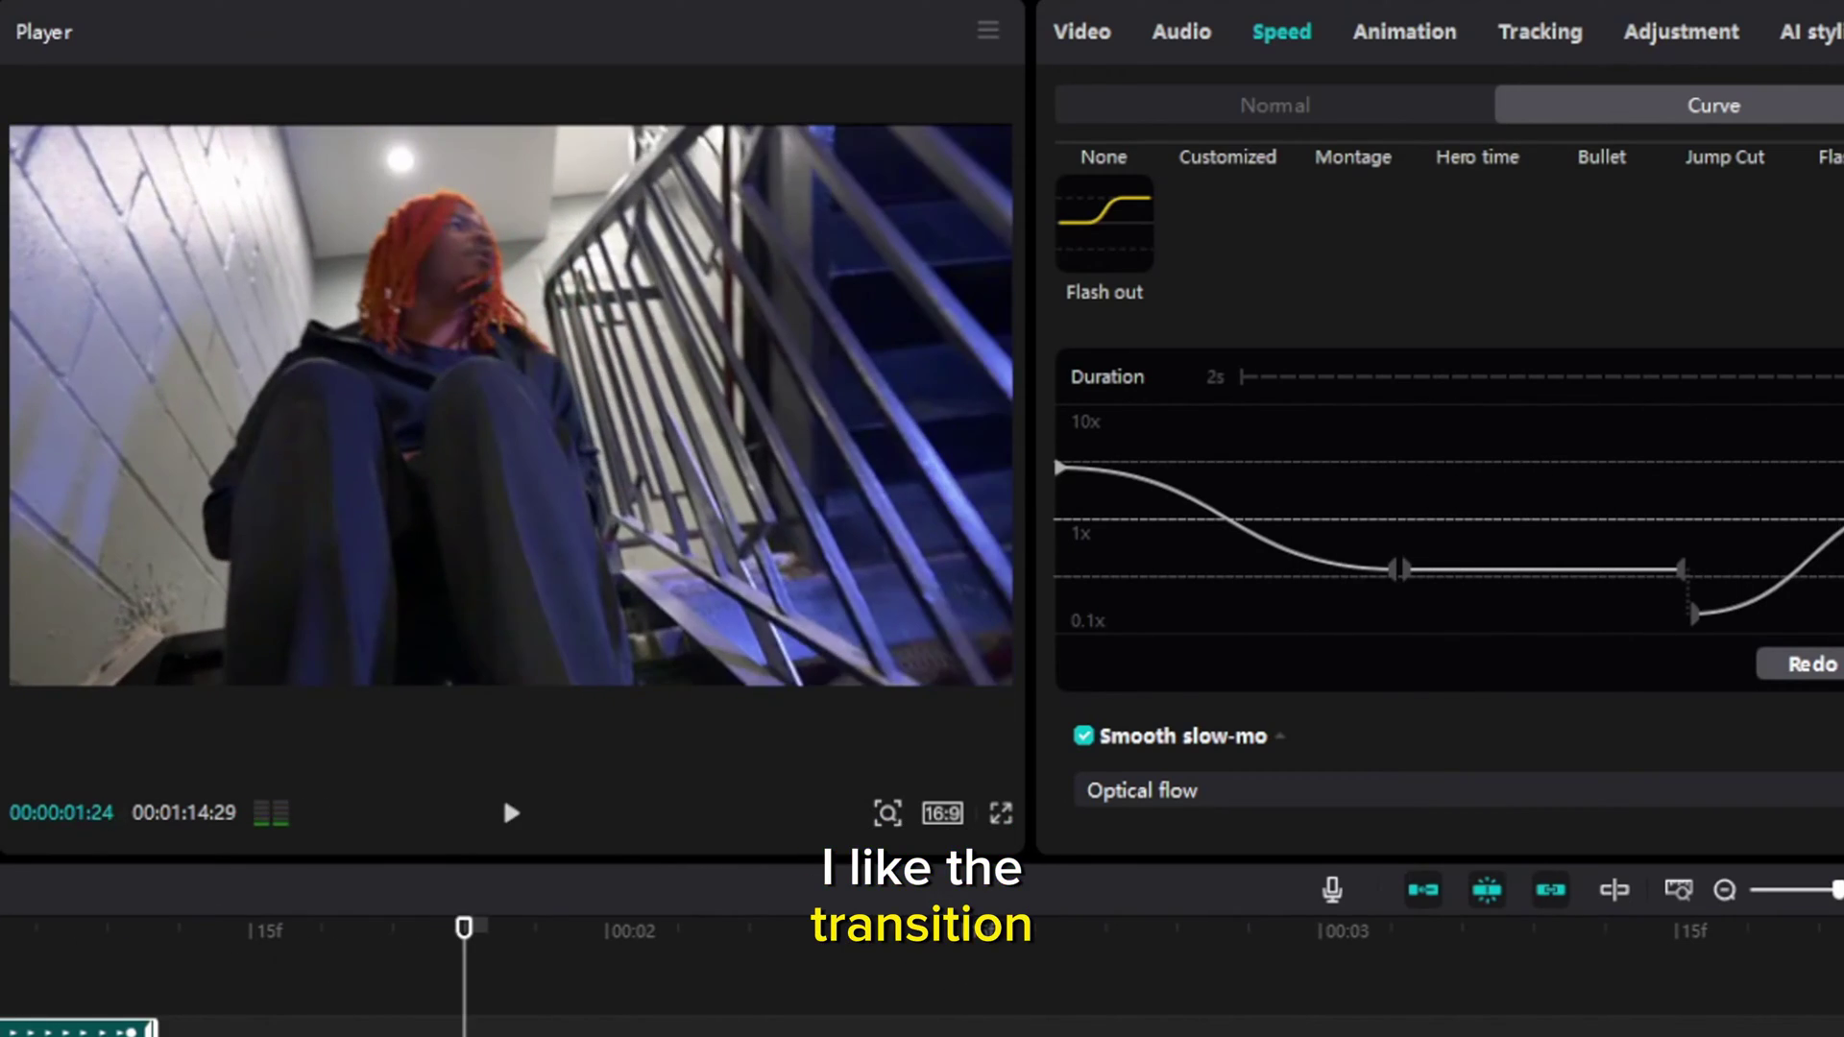
left_click(504, 795)
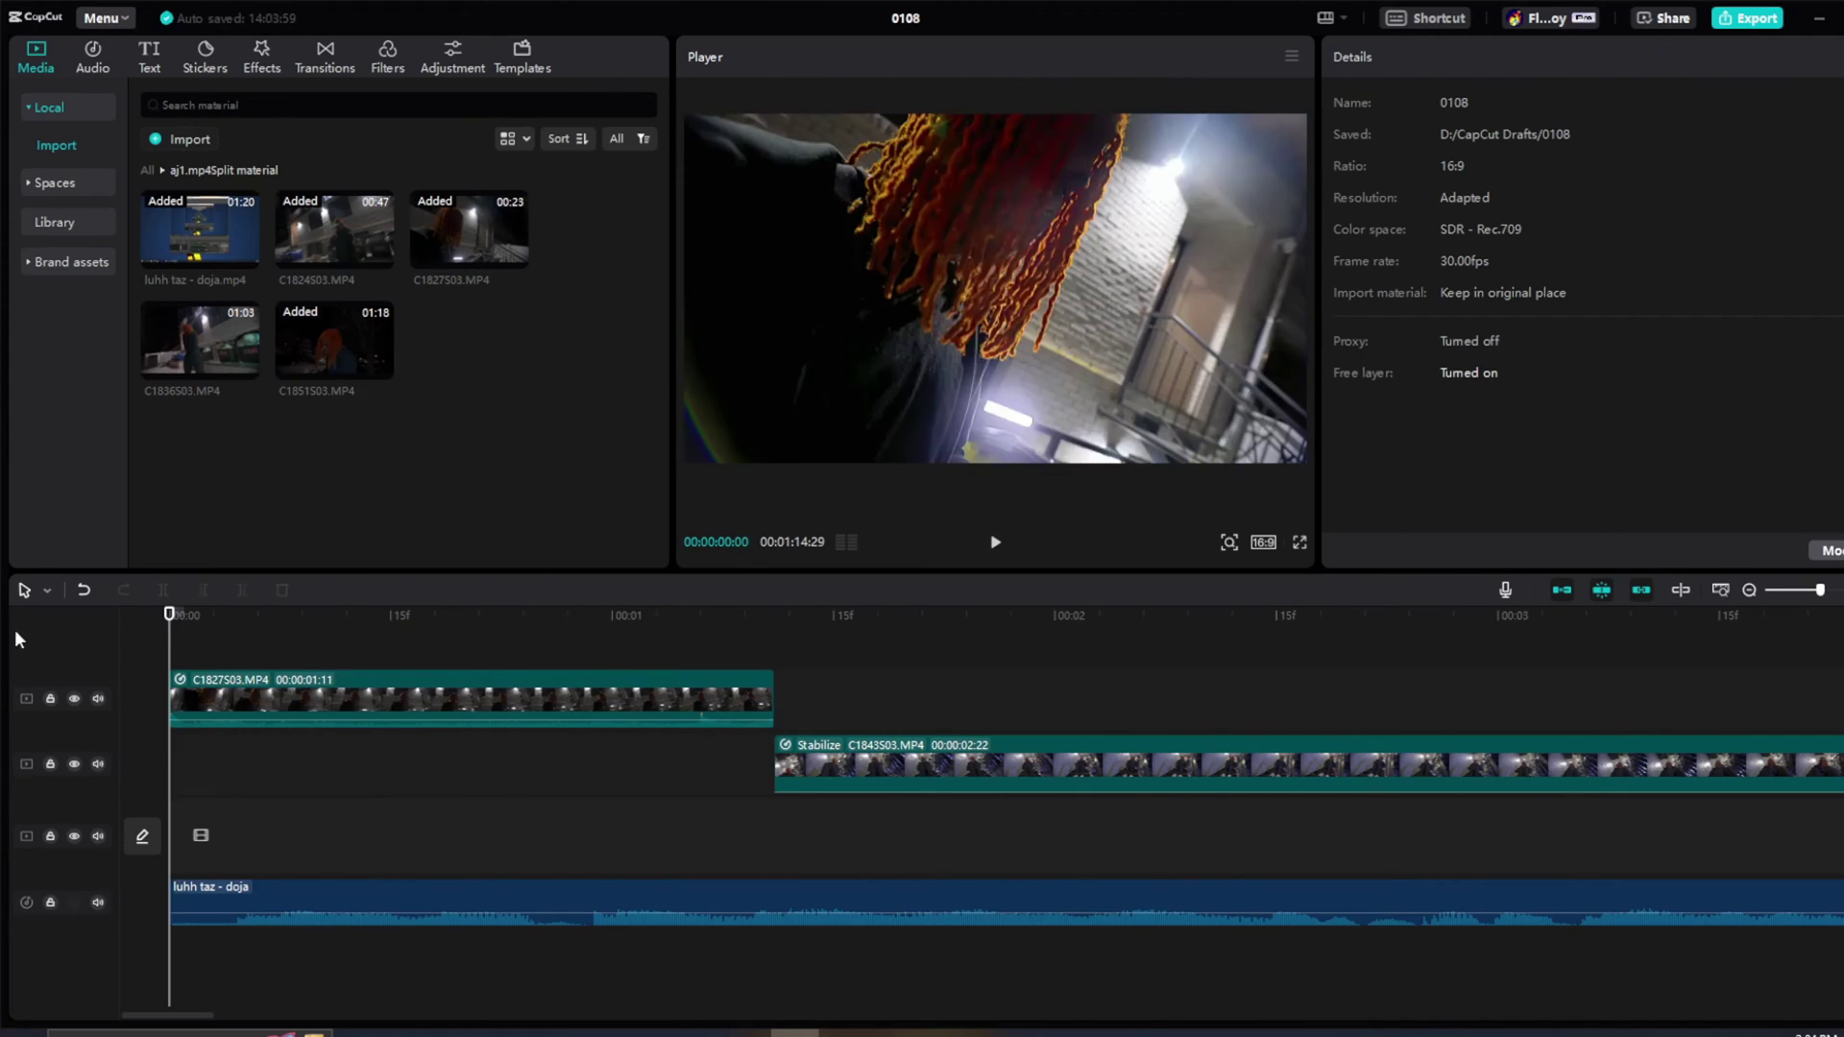
left_click(787, 619)
left_click_drag(787, 622, 1035, 650)
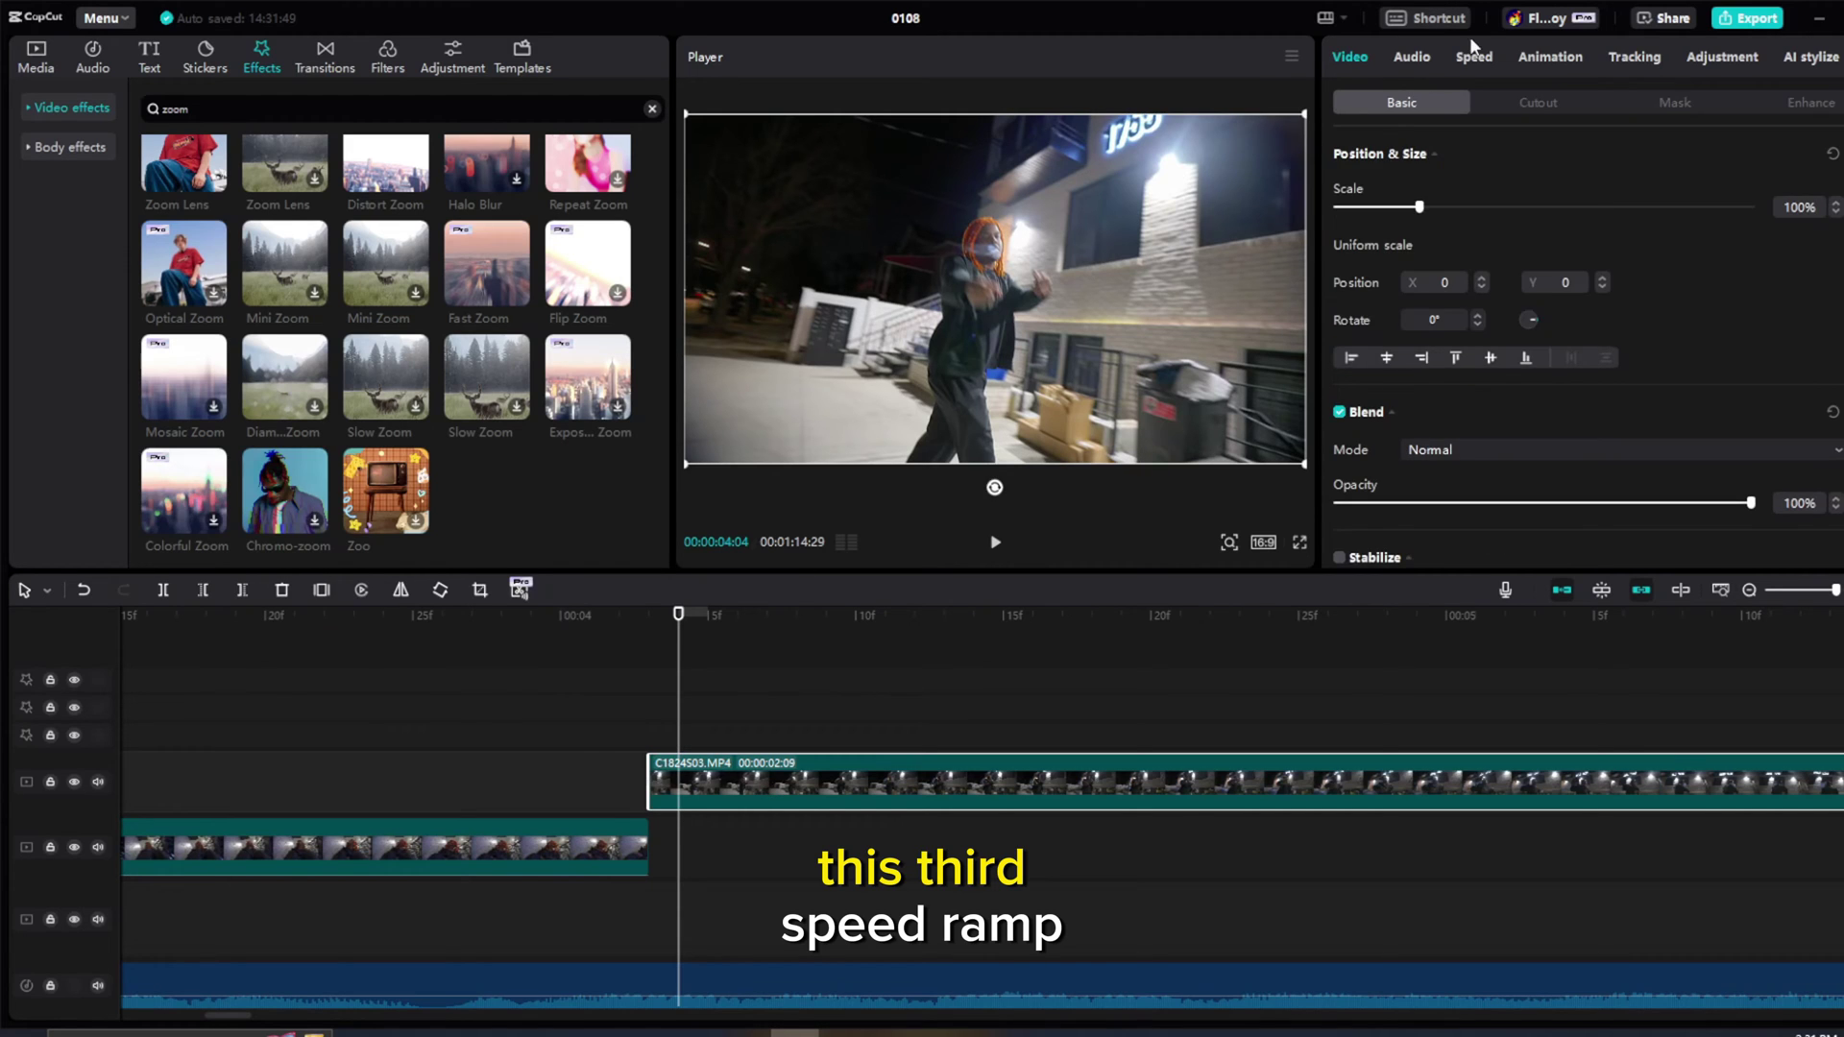
Step: Apply a Customized speed curve to the third clip and raise its starting point above normal speed
left_click(1473, 58)
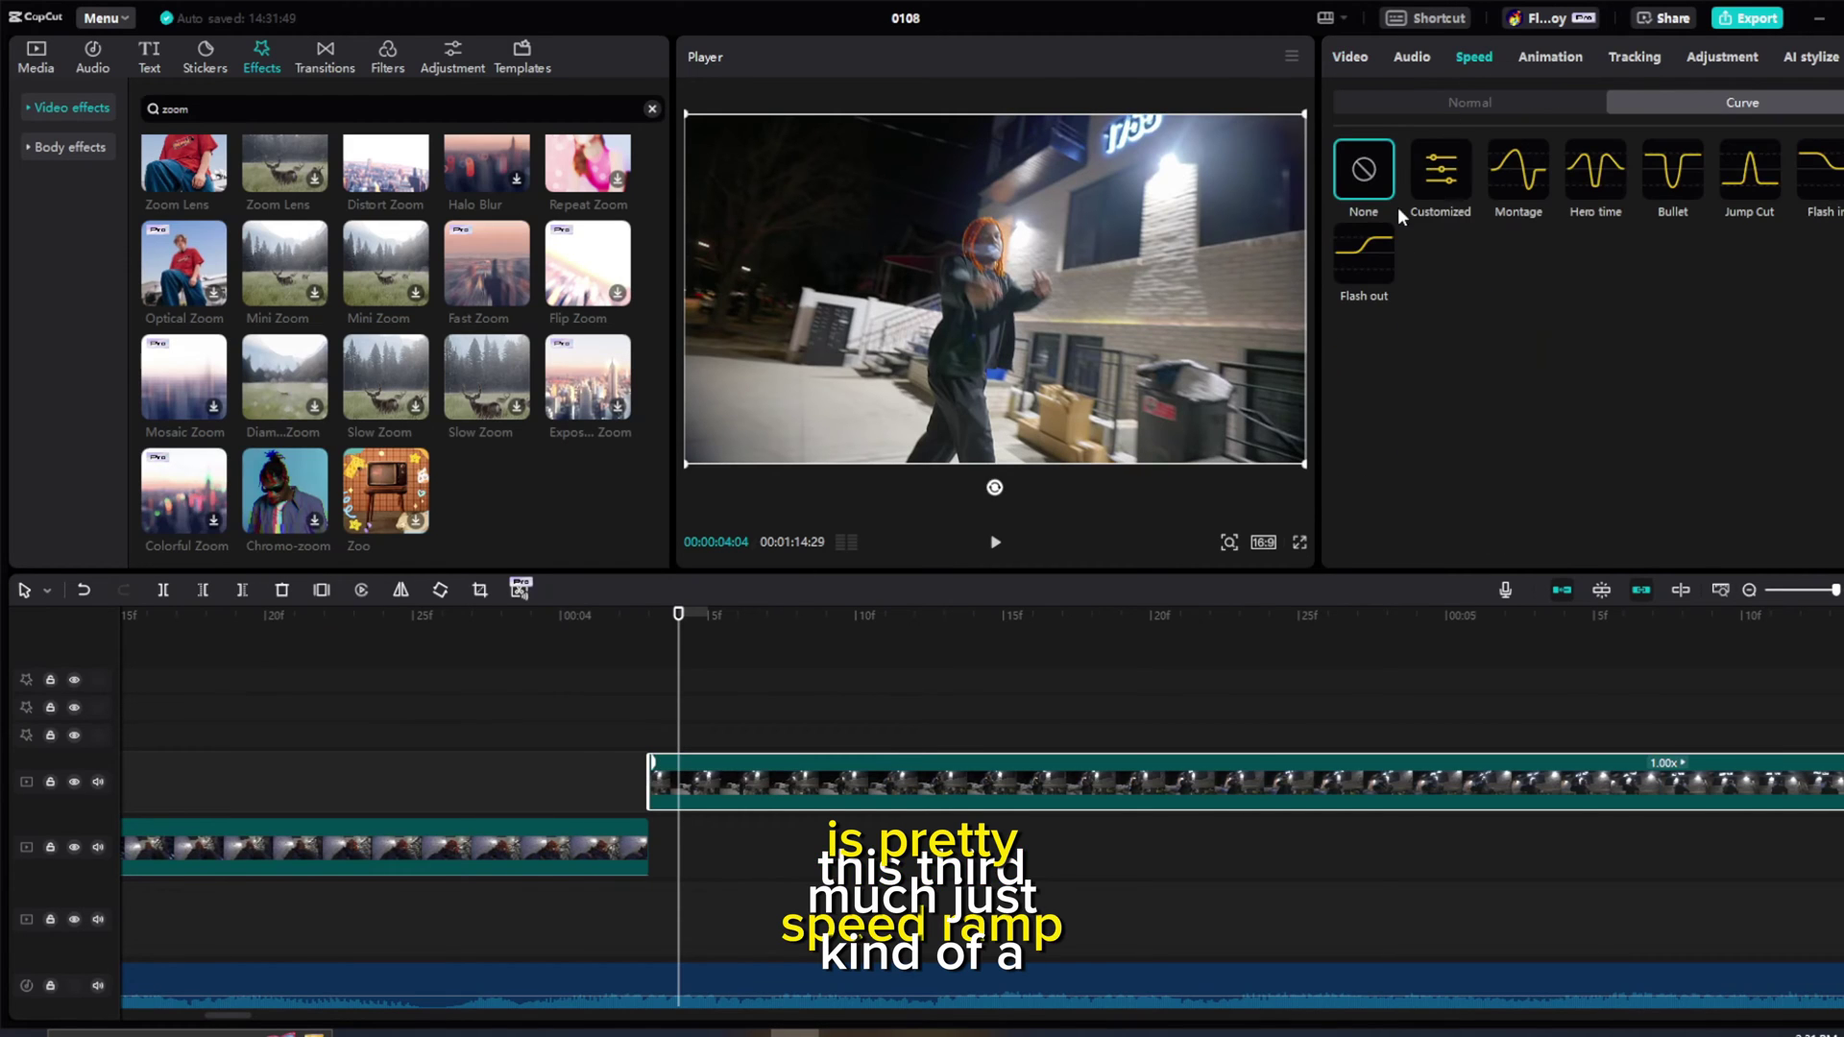
left_click(1439, 189)
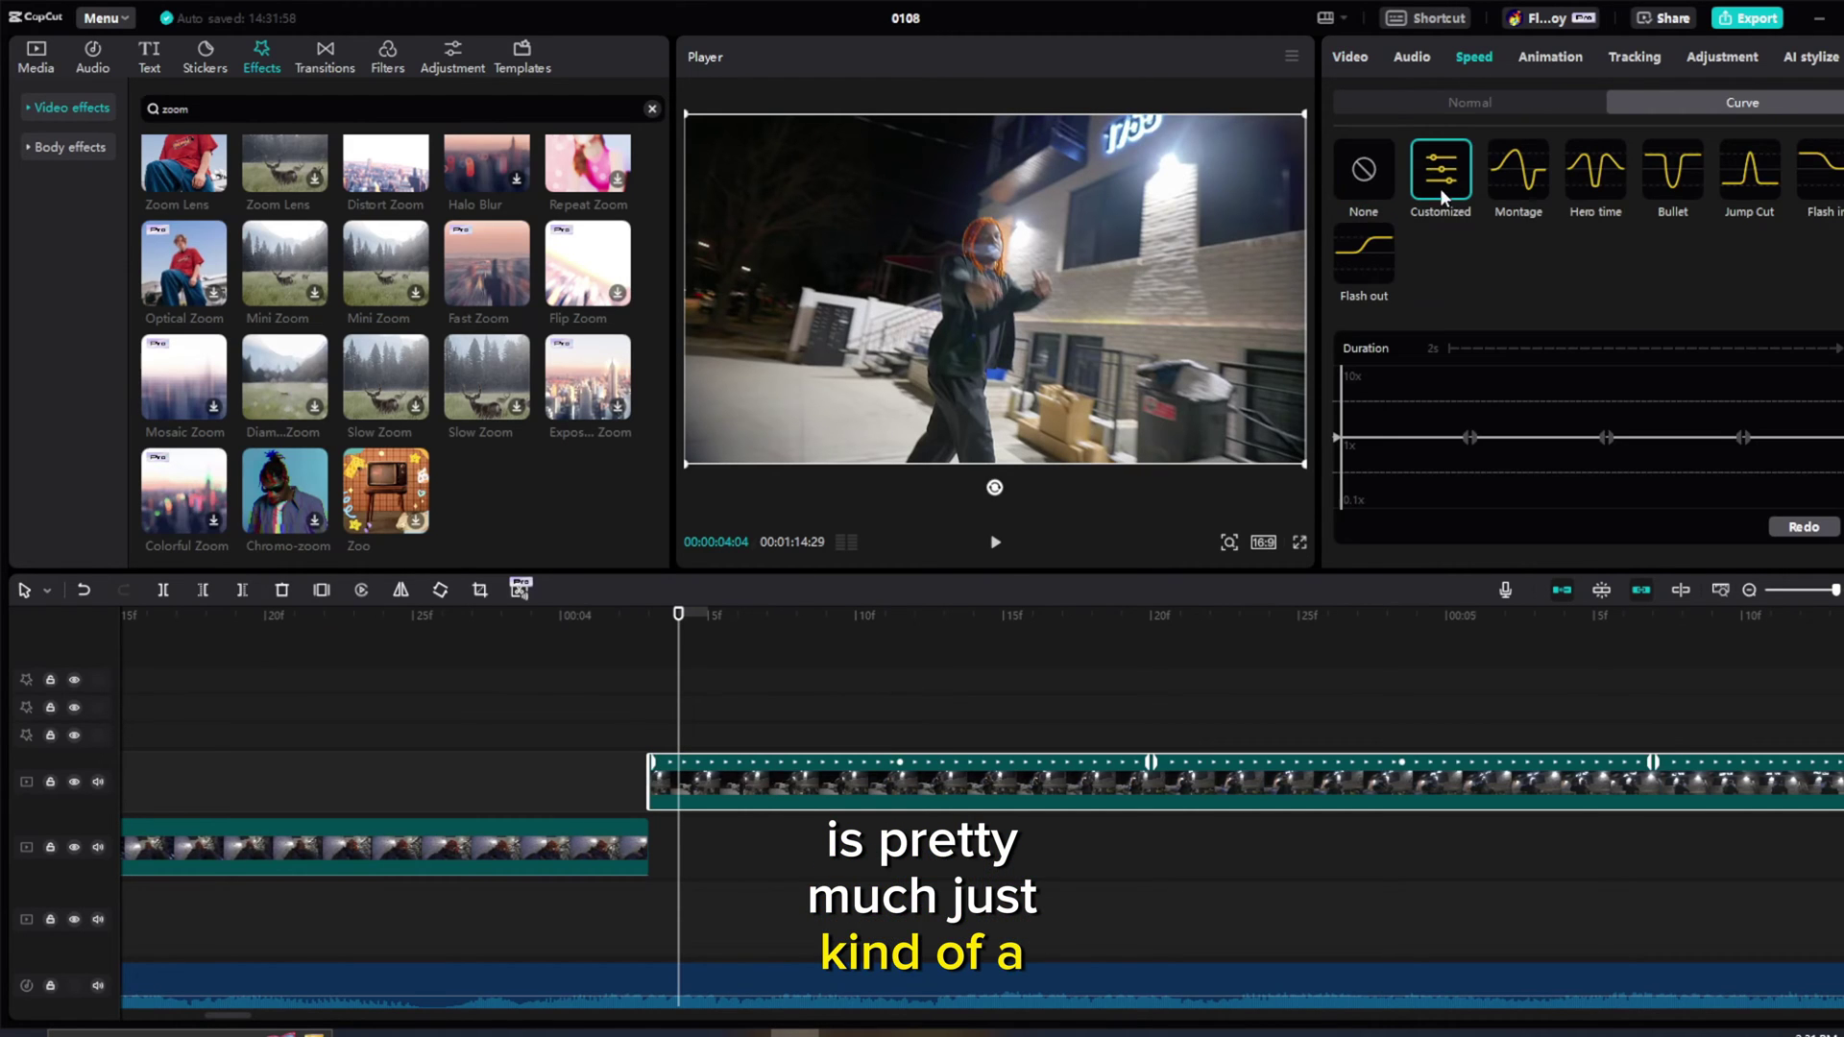
left_click(1462, 437)
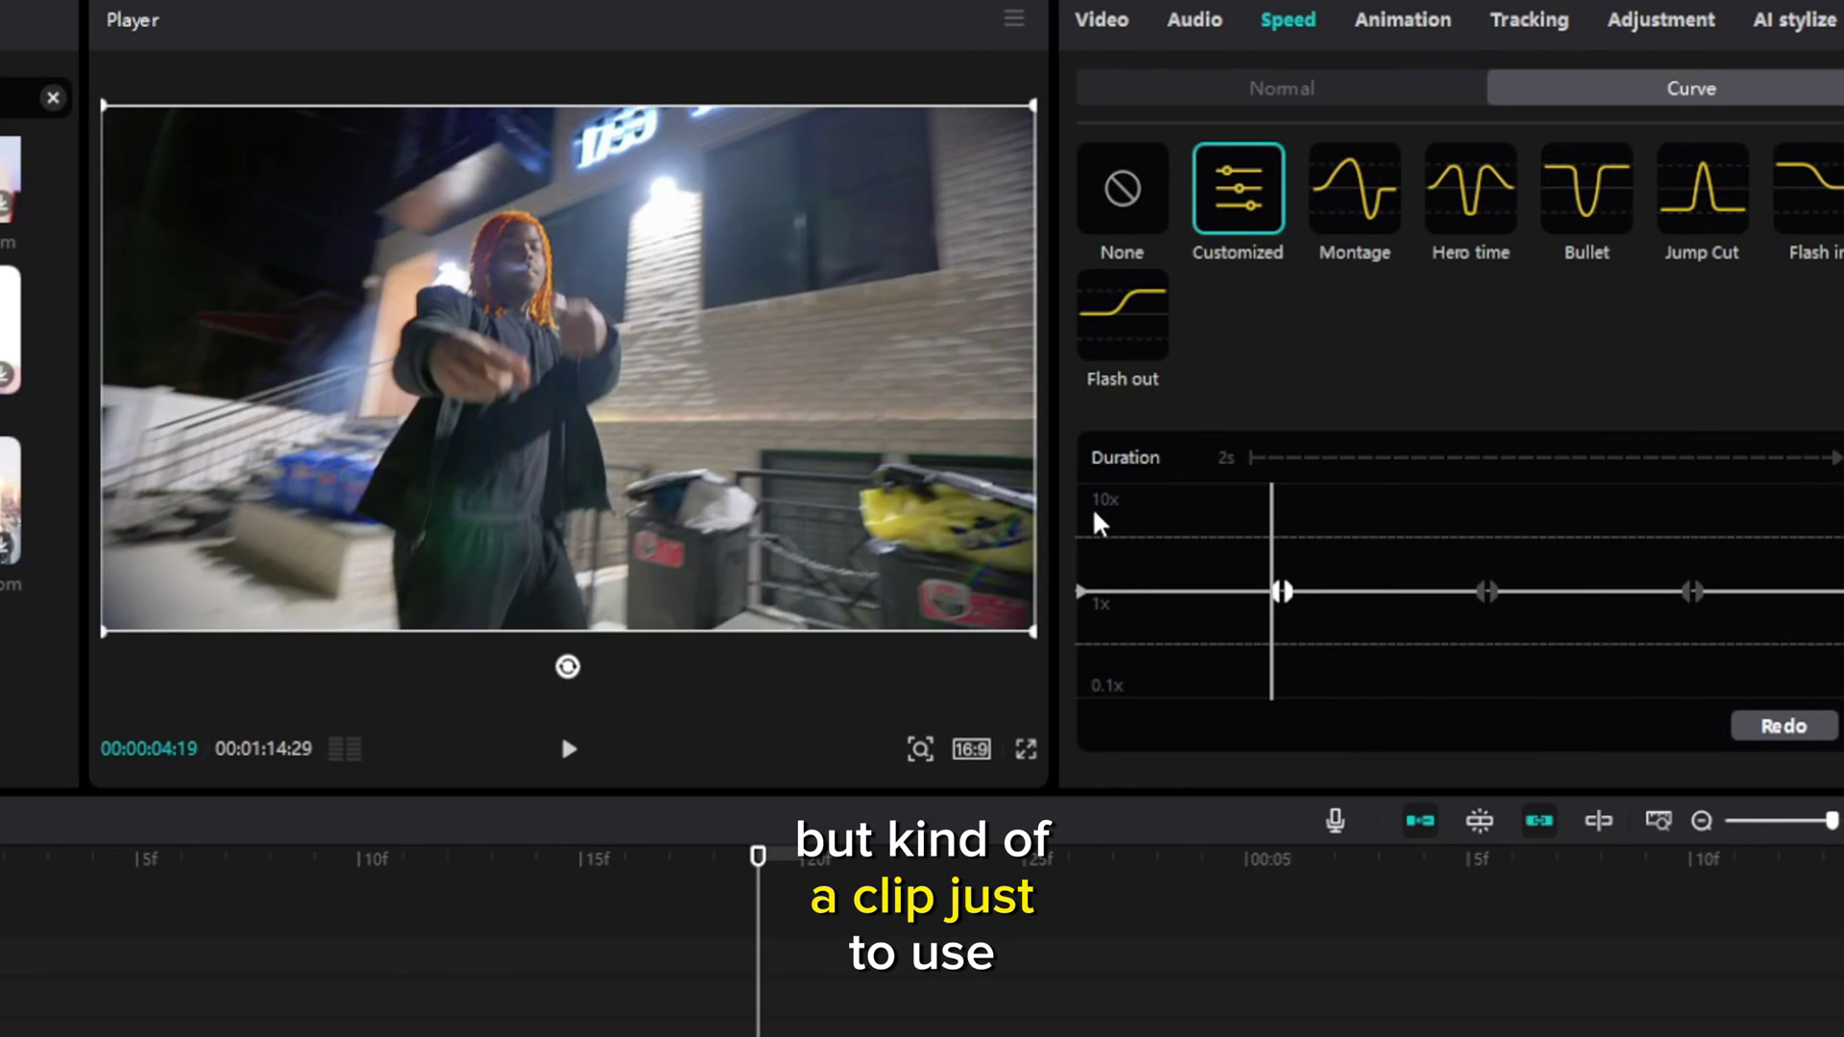
left_click_drag(1337, 437, 1337, 401)
Step: Form a U shape in the third clip's speed curve by lowering the middle point below 1x and raising the following point
left_click(743, 612)
left_click(995, 543)
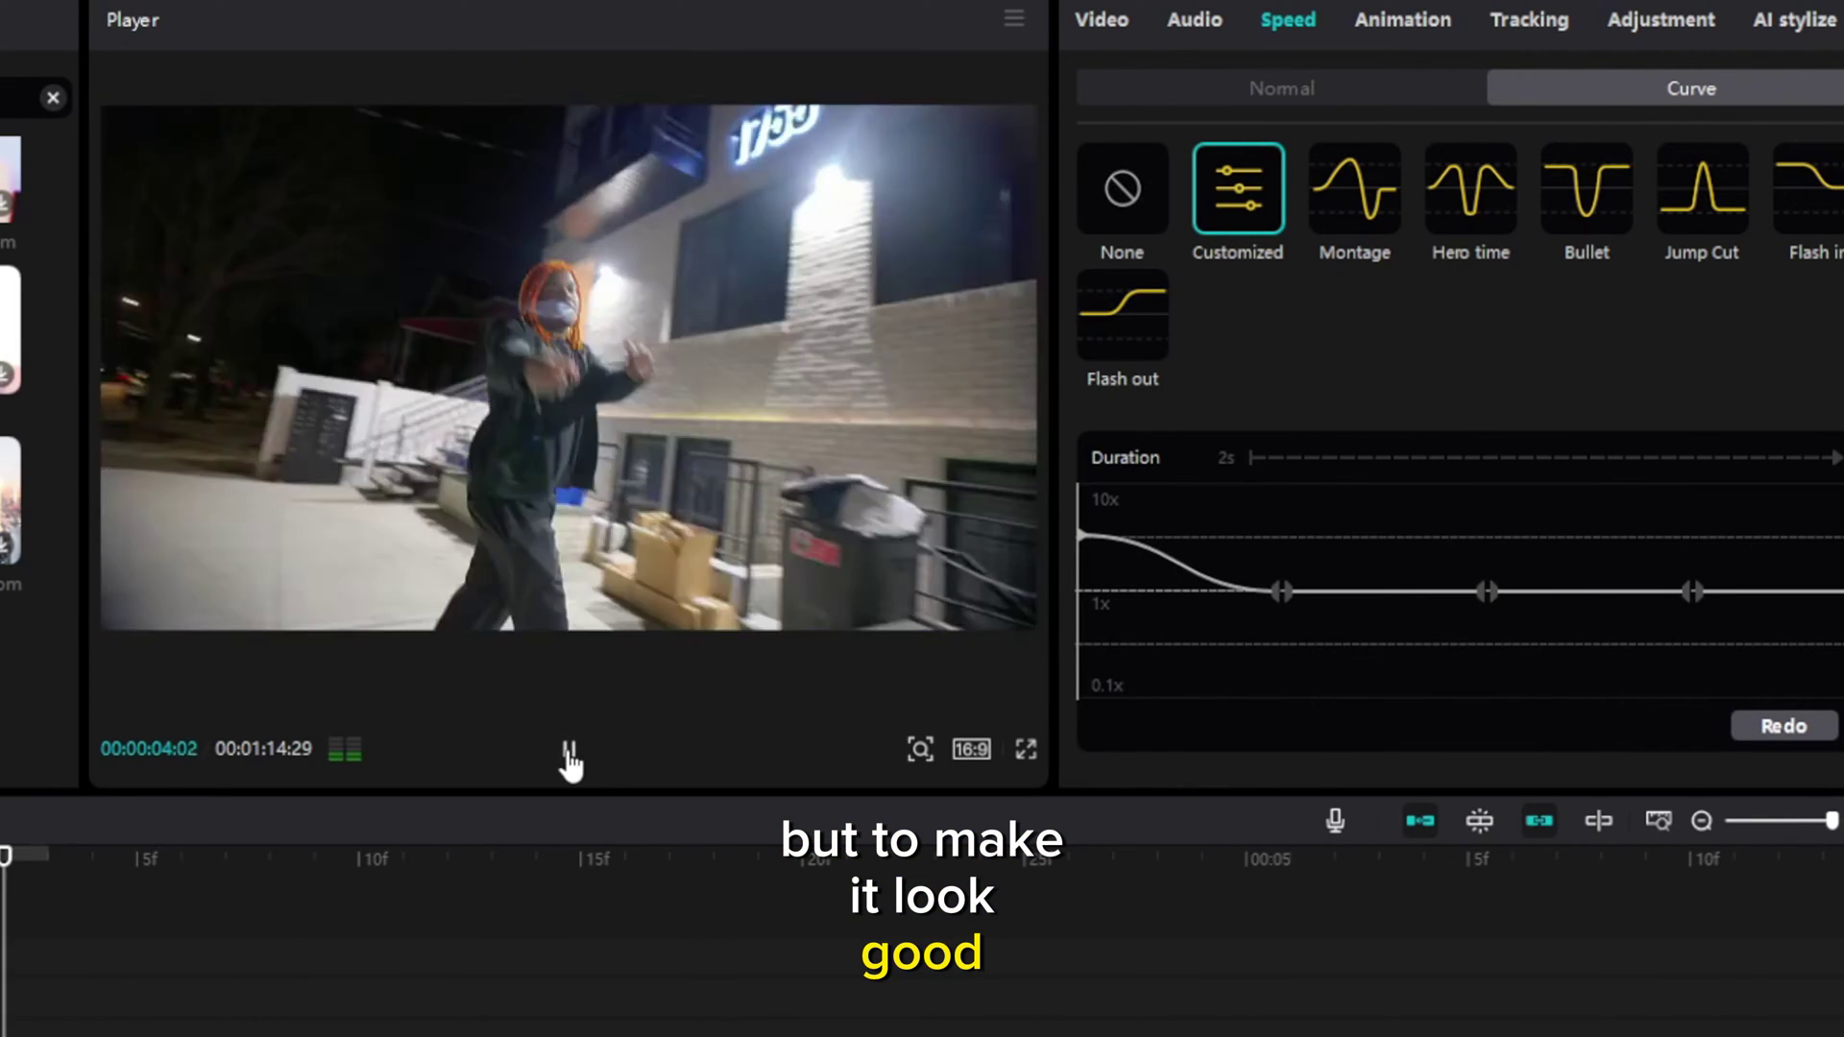
left_click(569, 751)
left_click_drag(1487, 591, 1471, 625)
left_click_drag(1693, 591, 1688, 541)
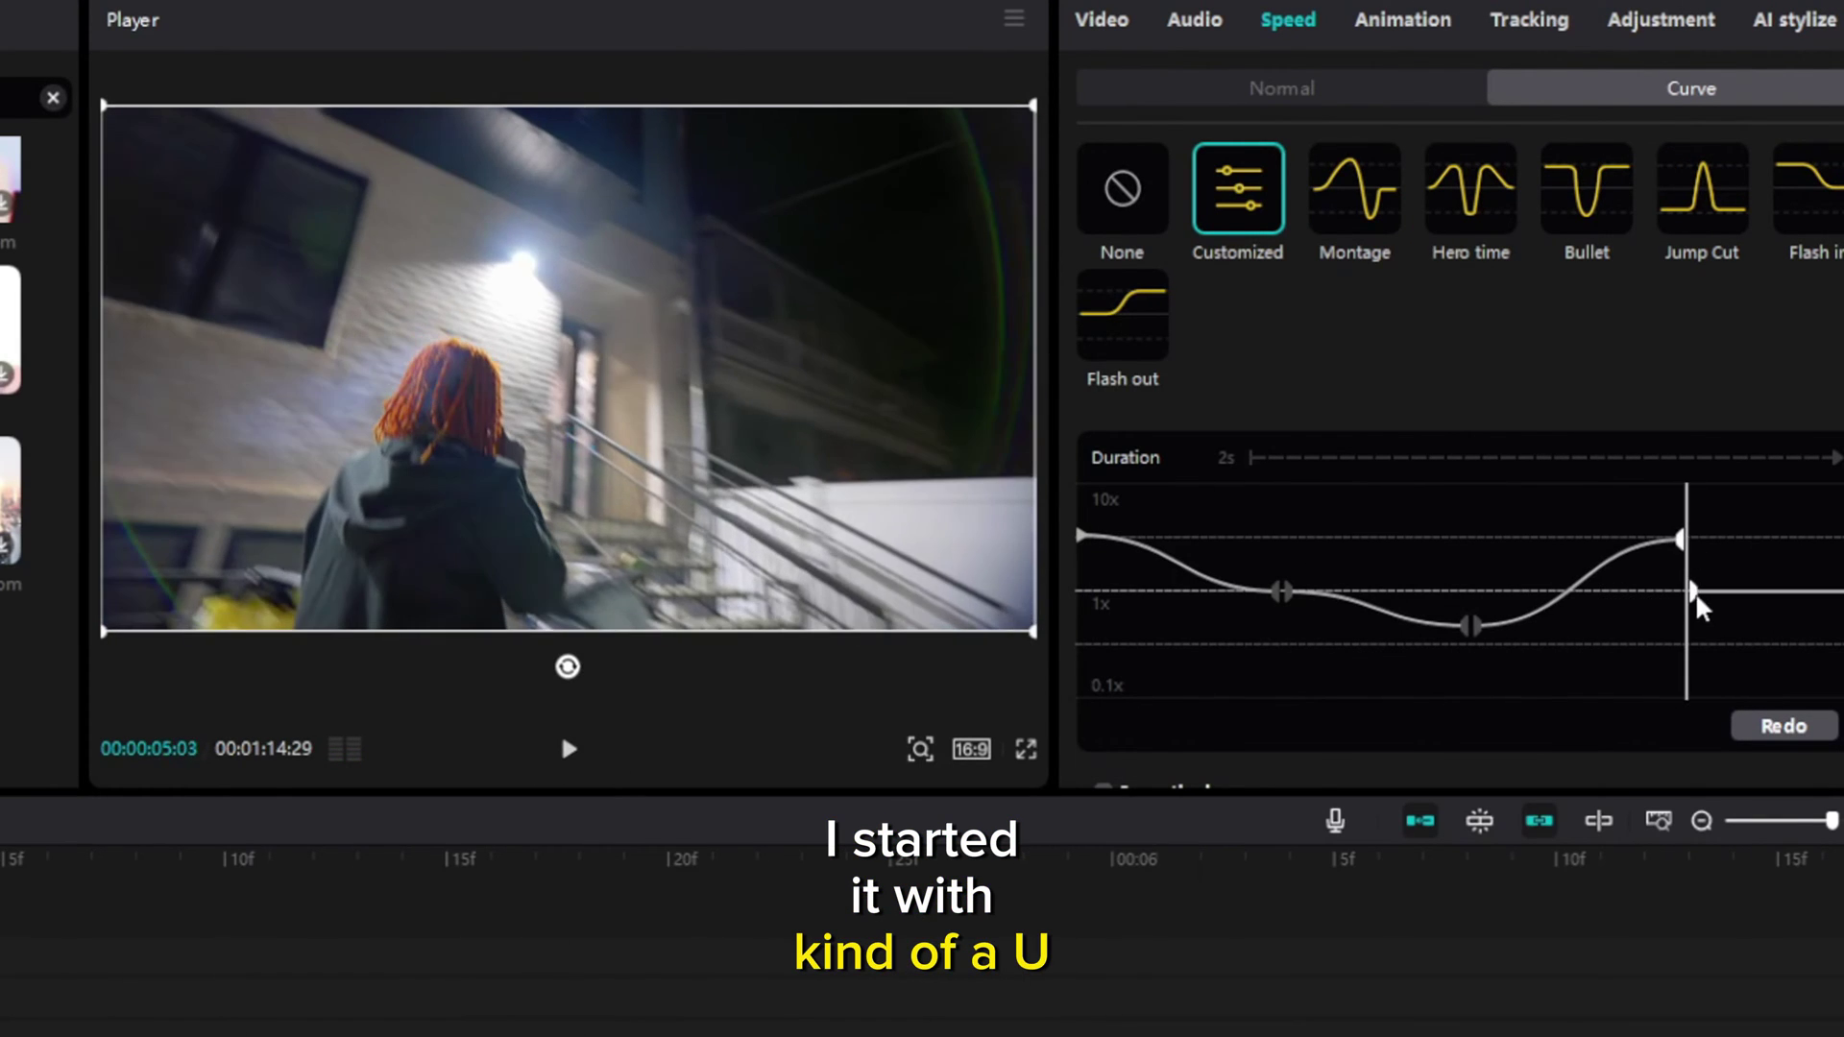
left_click(567, 749)
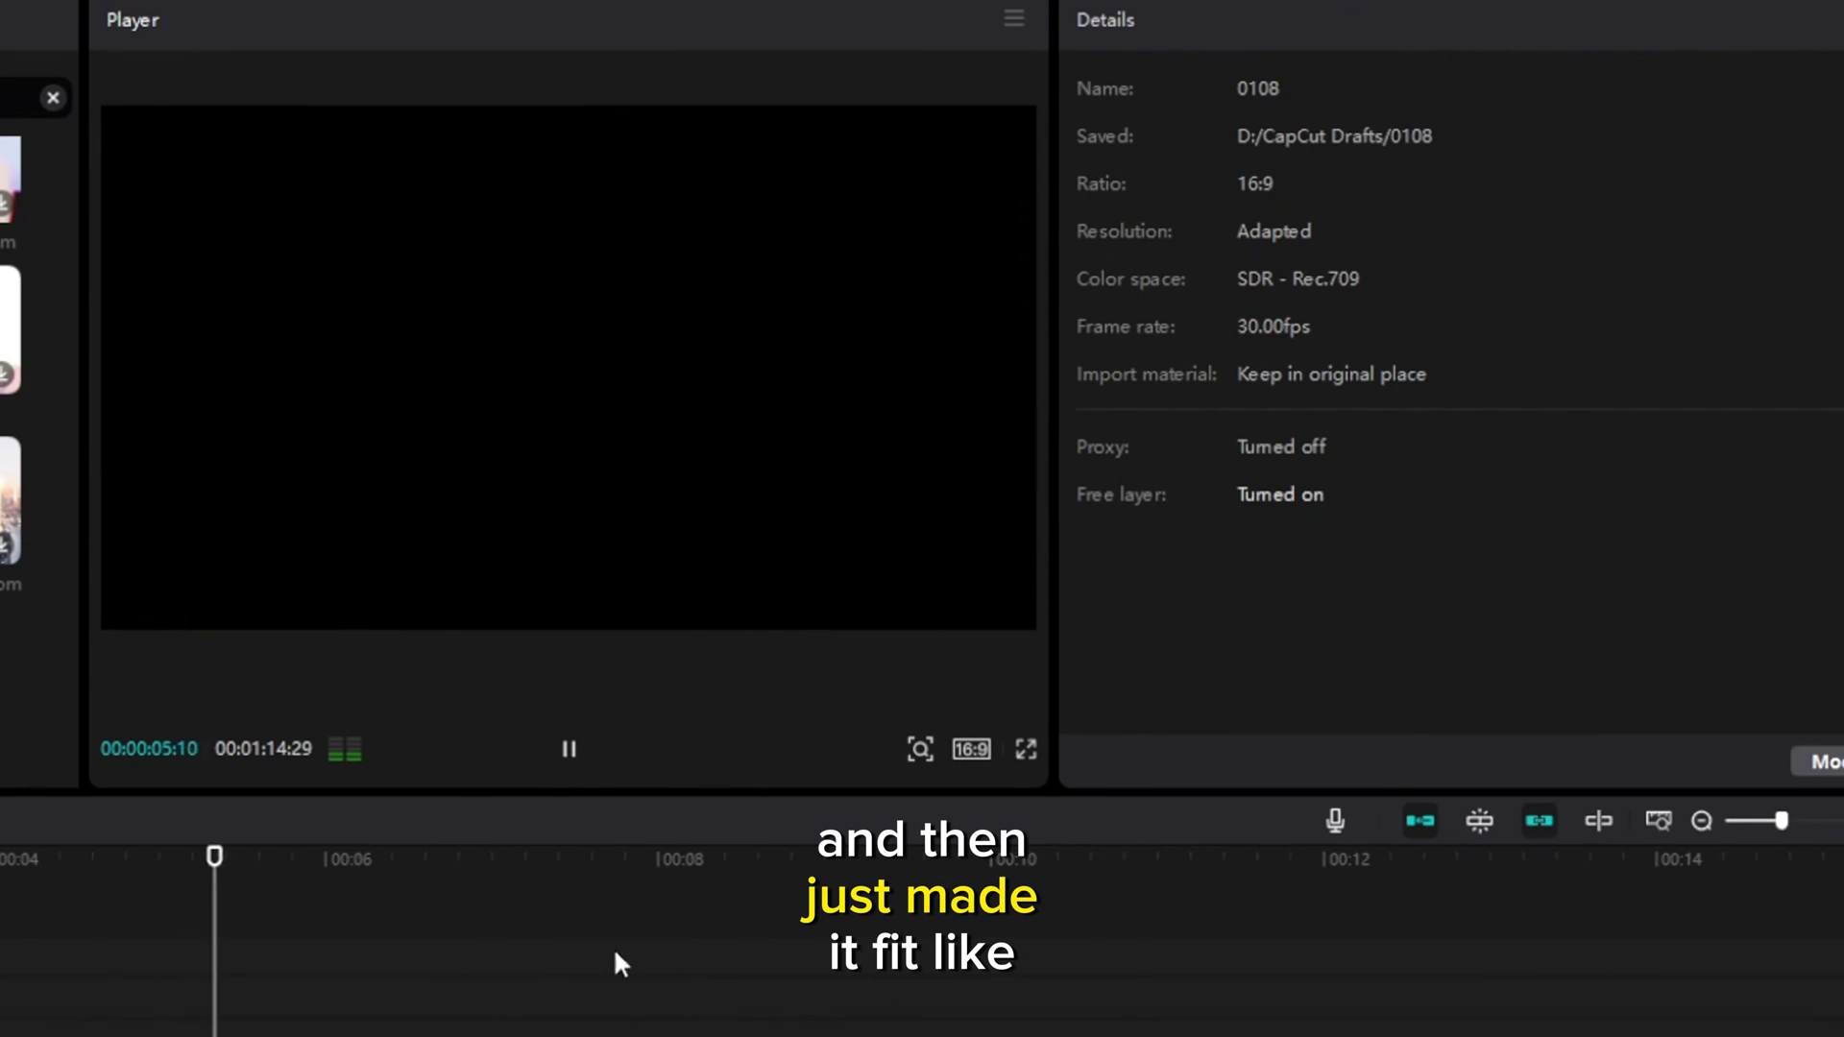
Step: Enlarge the scale of the third clip at its start so its framing matches the previous shot
left_click(2, 860)
left_click(576, 751)
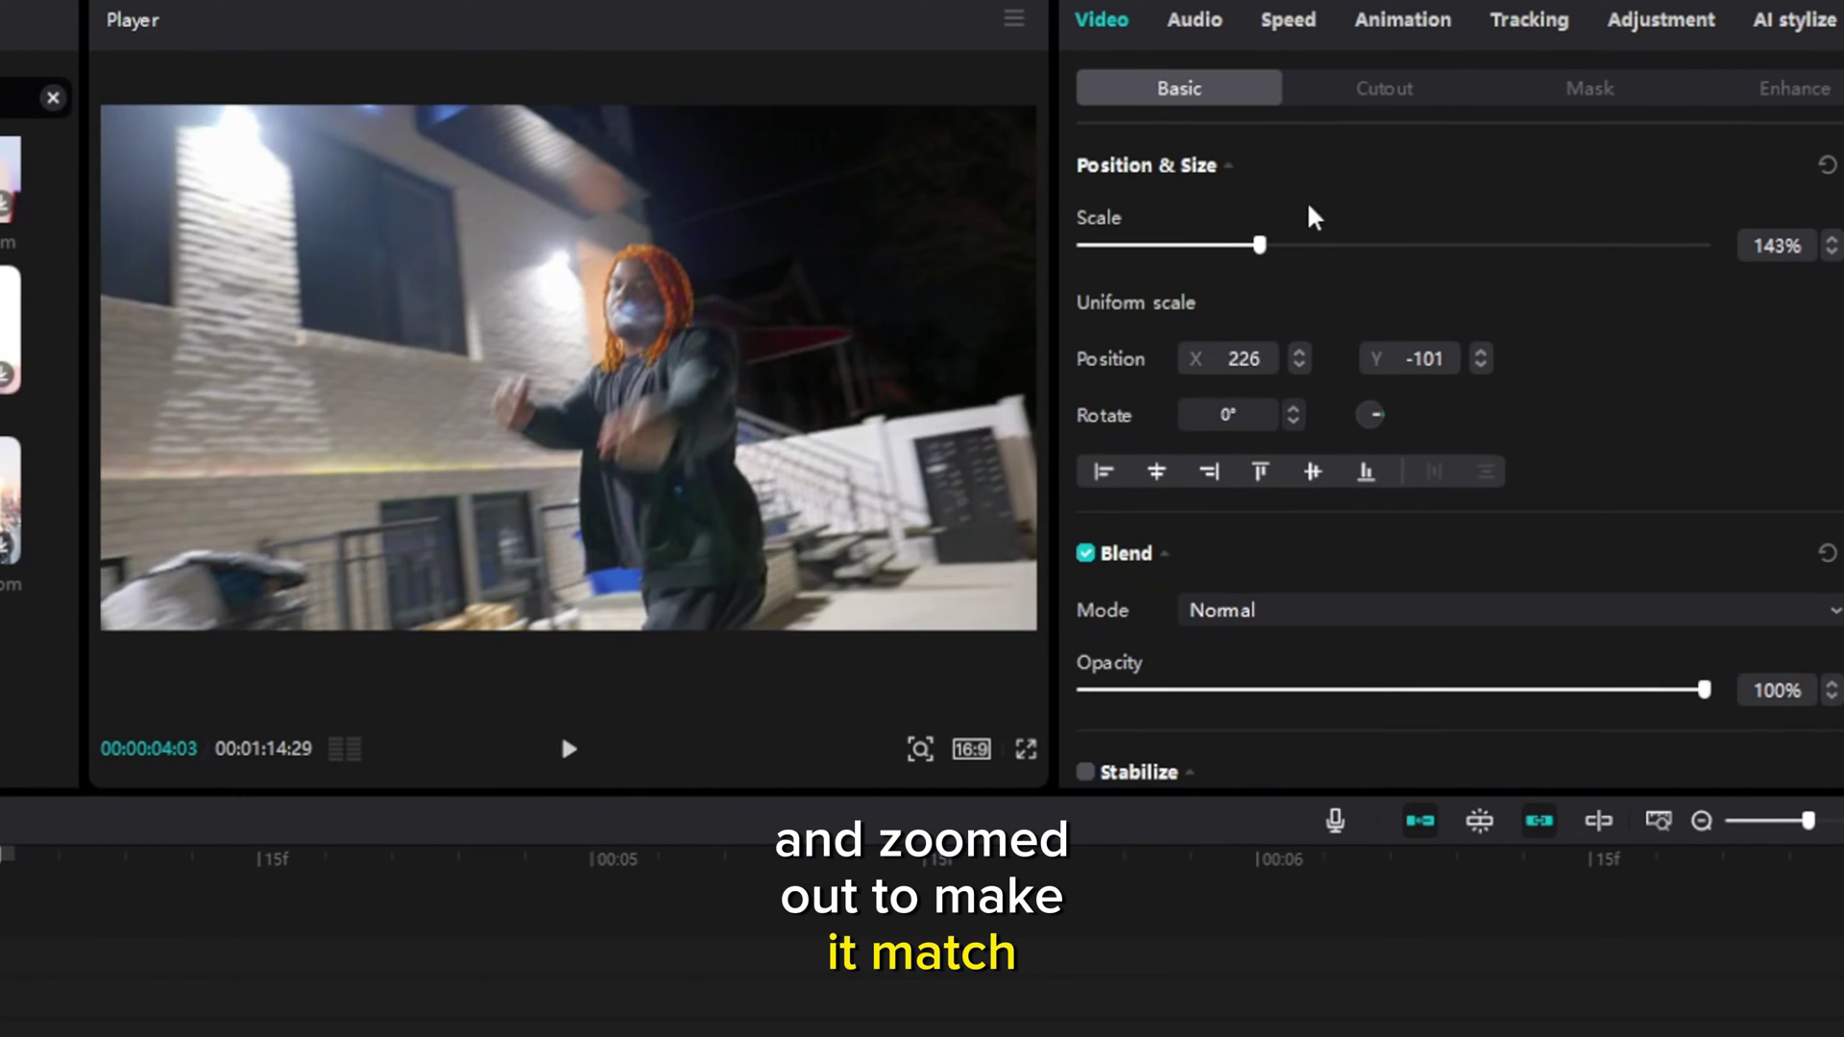
left_click_drag(1260, 246, 1317, 246)
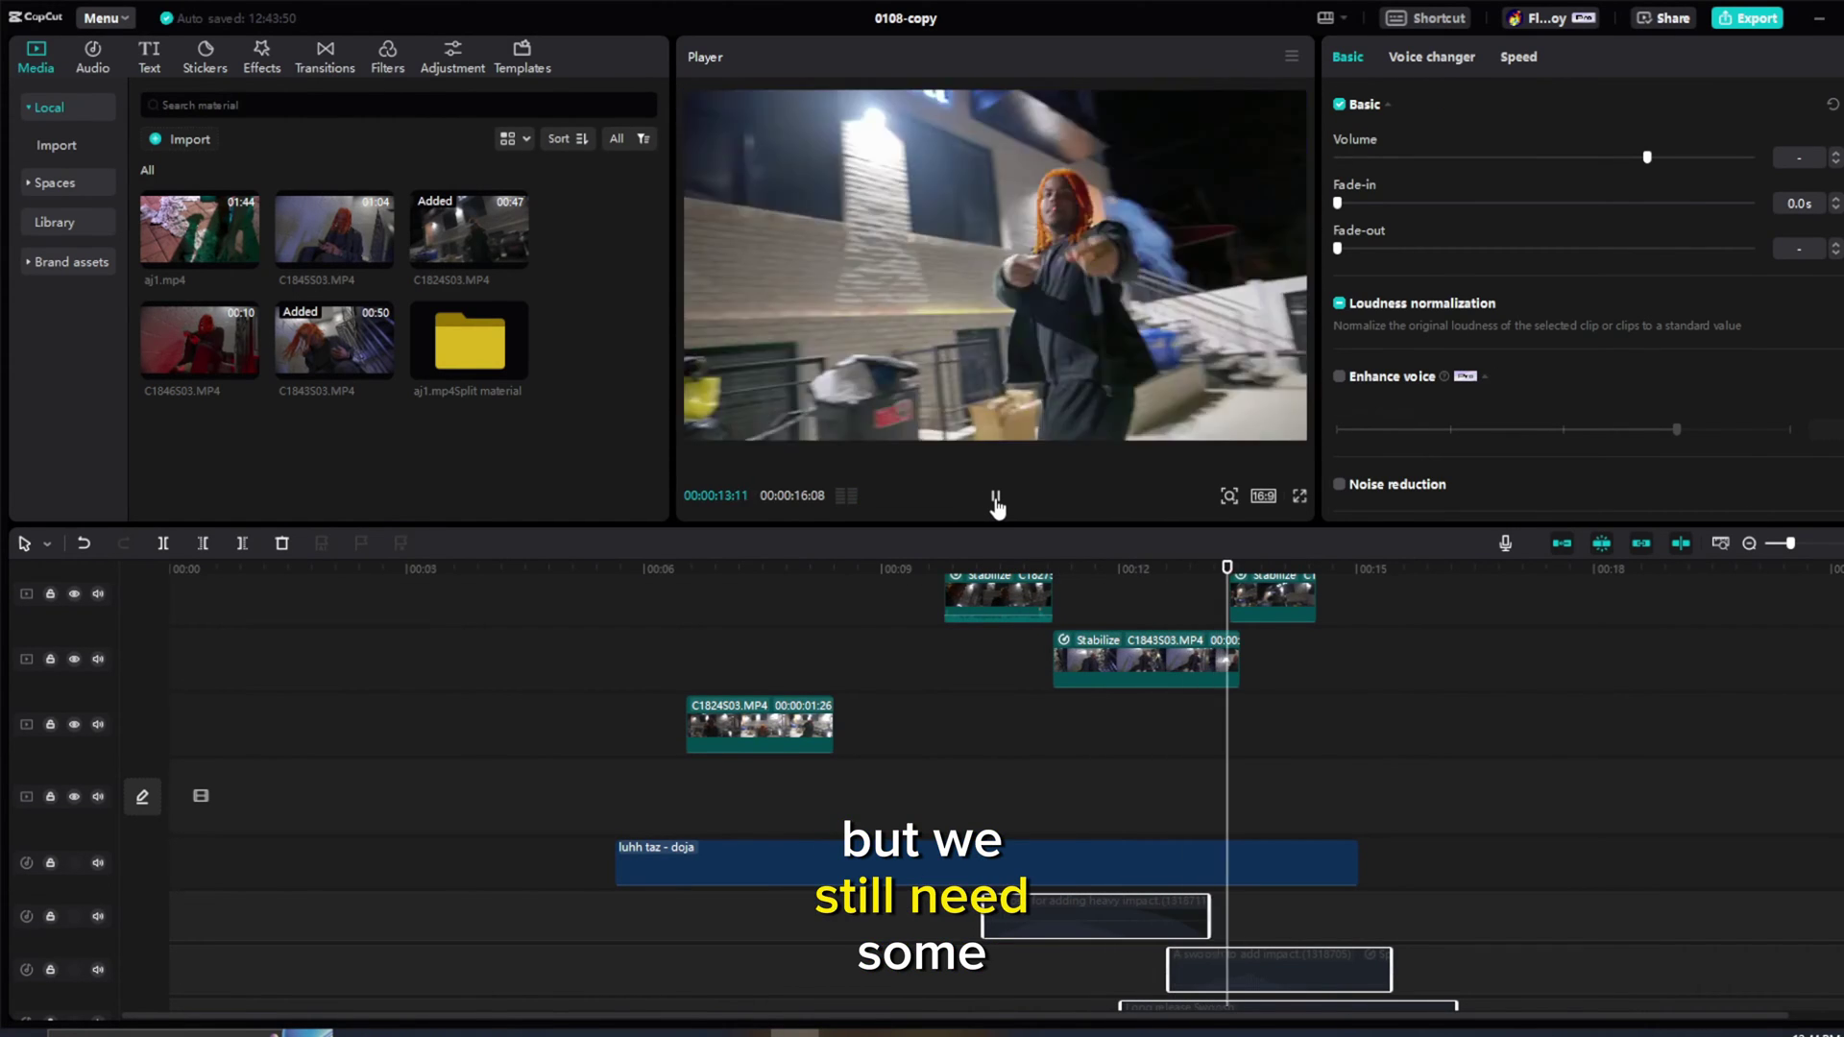
Step: Play back the speed-ramped sequence from the start of its first stabilized clip
left_click(945, 570)
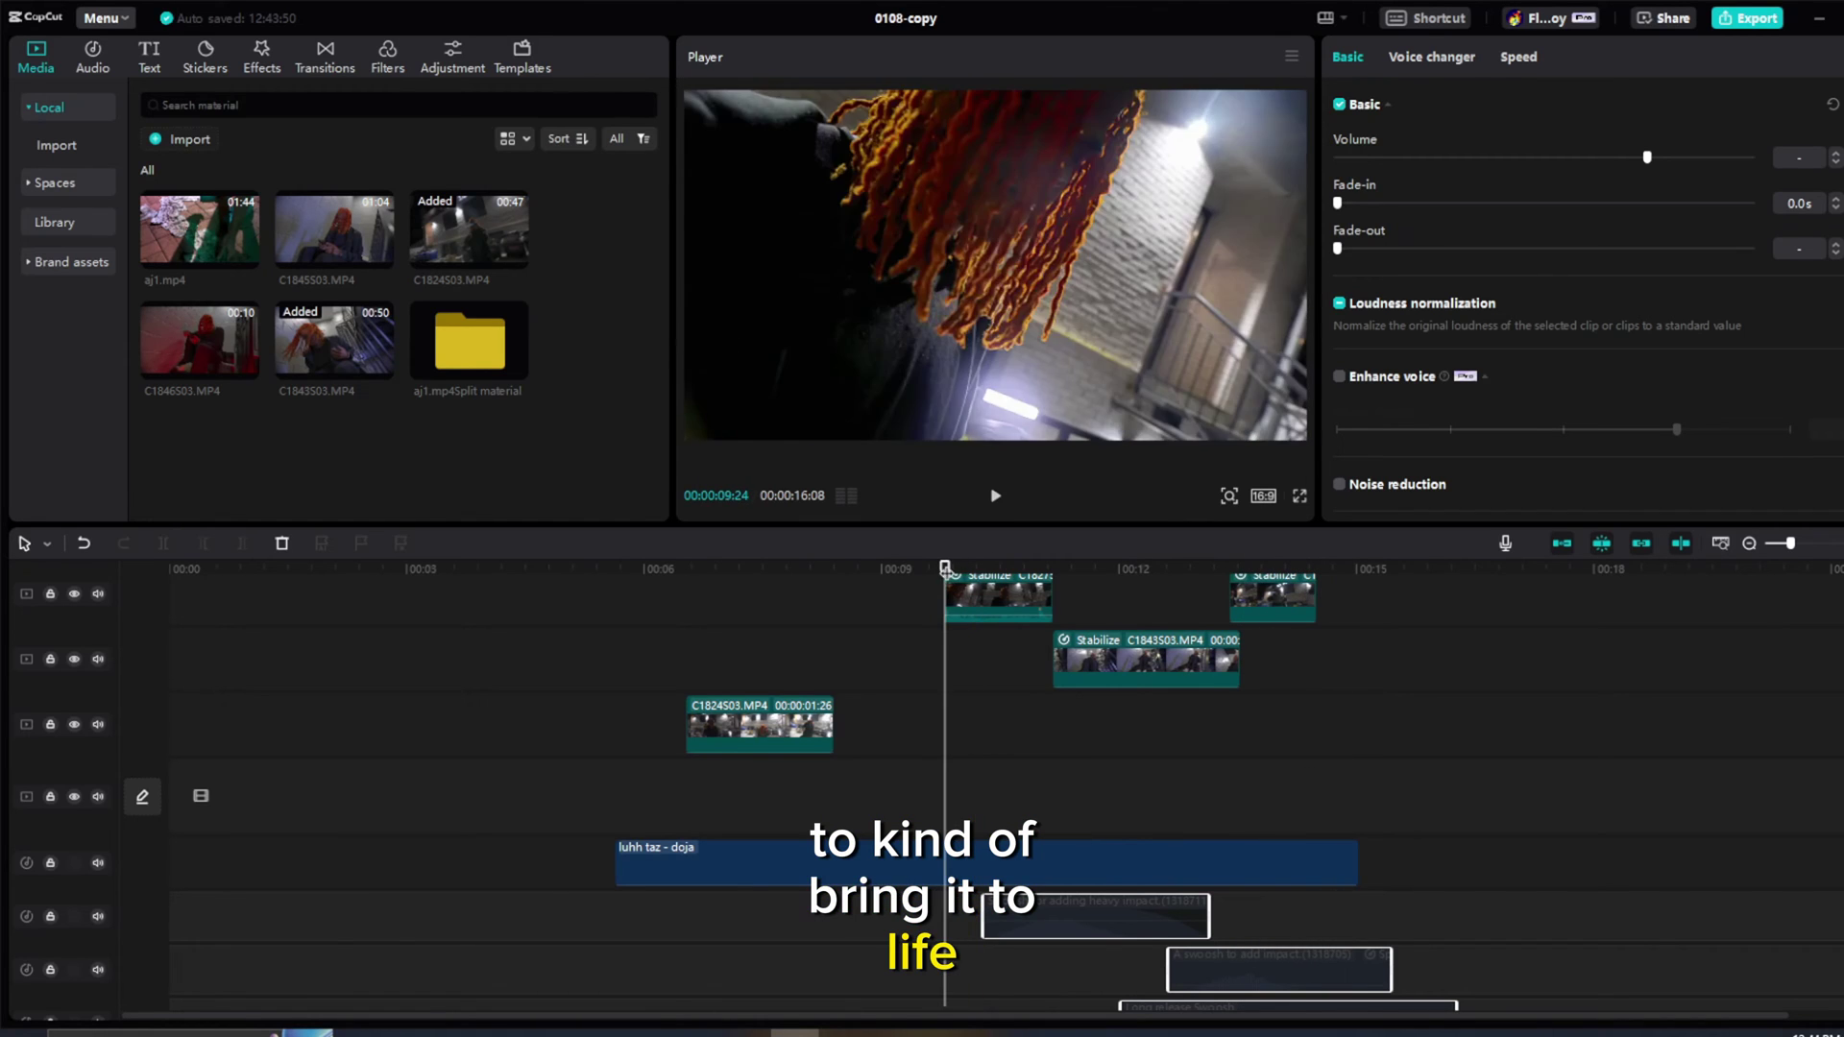
scroll(945, 615, "up", 1)
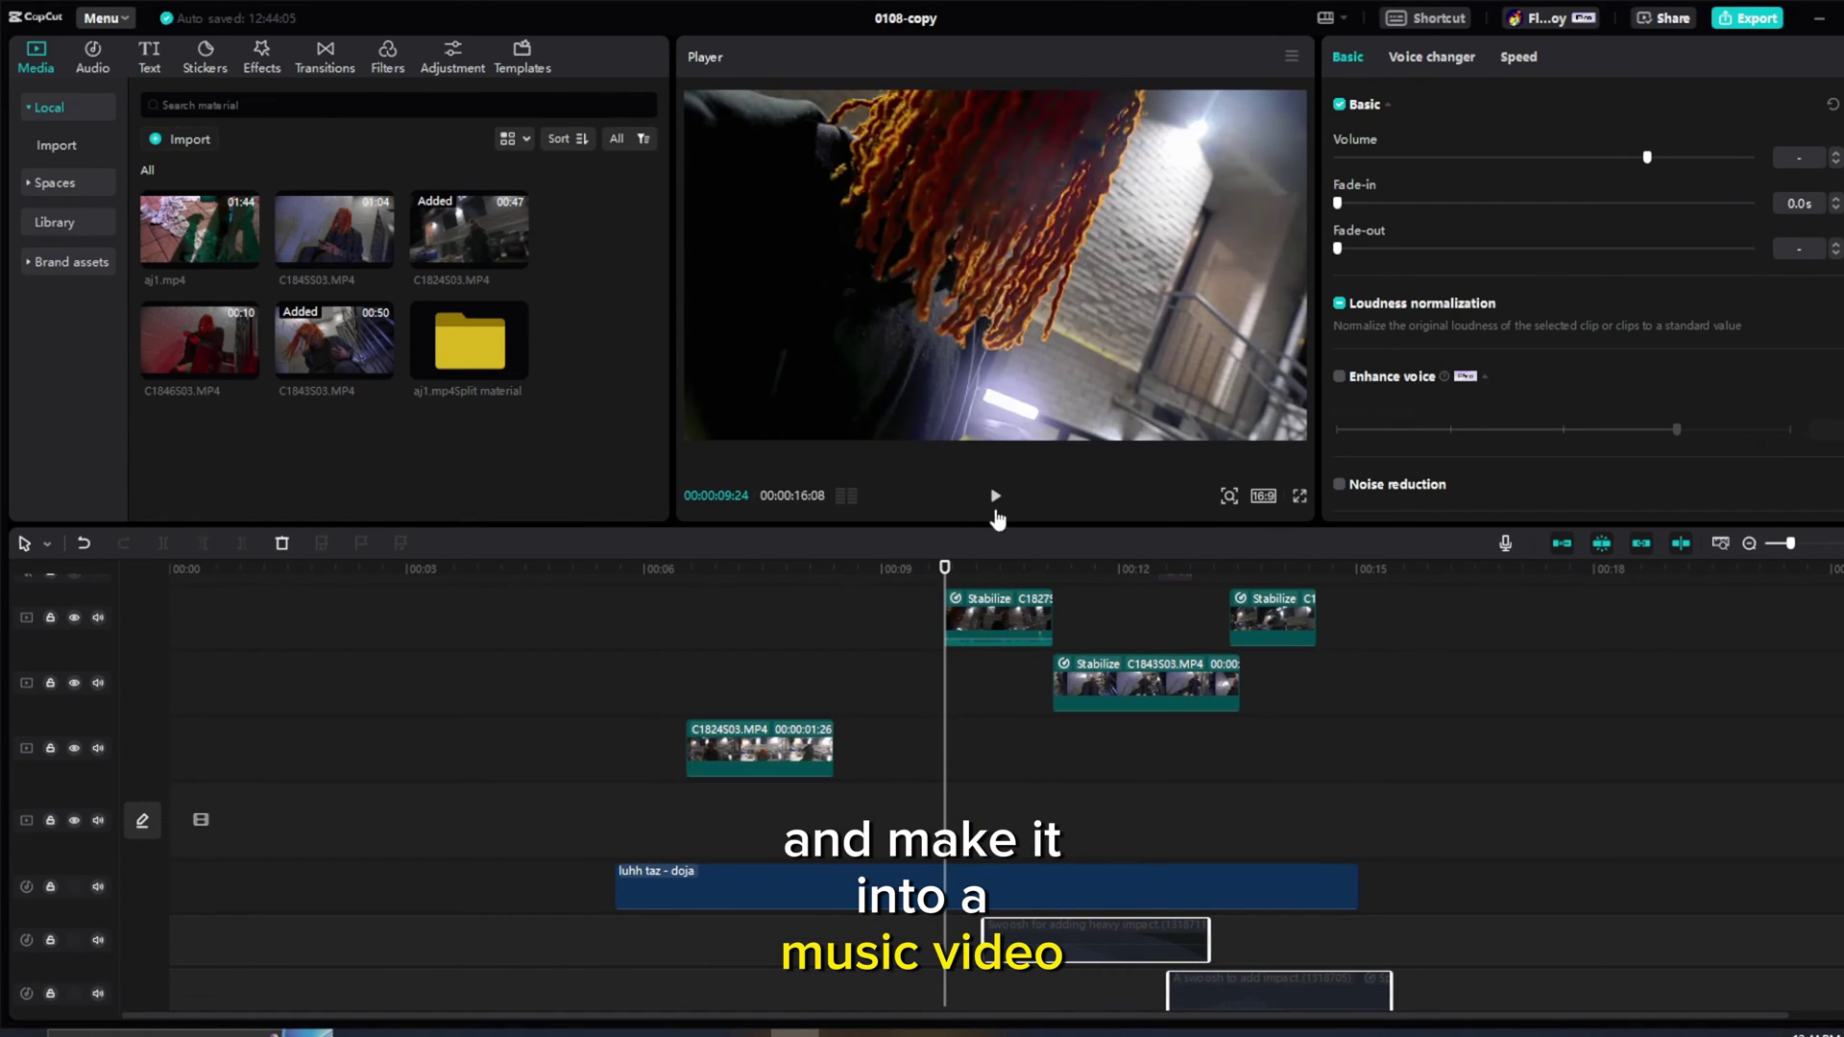
left_click(996, 517)
left_click(958, 586)
mouse_move(959, 586)
left_mouse_down()
mouse_move(943, 591)
mouse_move(975, 593)
mouse_move(952, 600)
left_mouse_up()
Step: Apply the Turbulence In animation to the first stabilized clip of the sequence
left_click(981, 600)
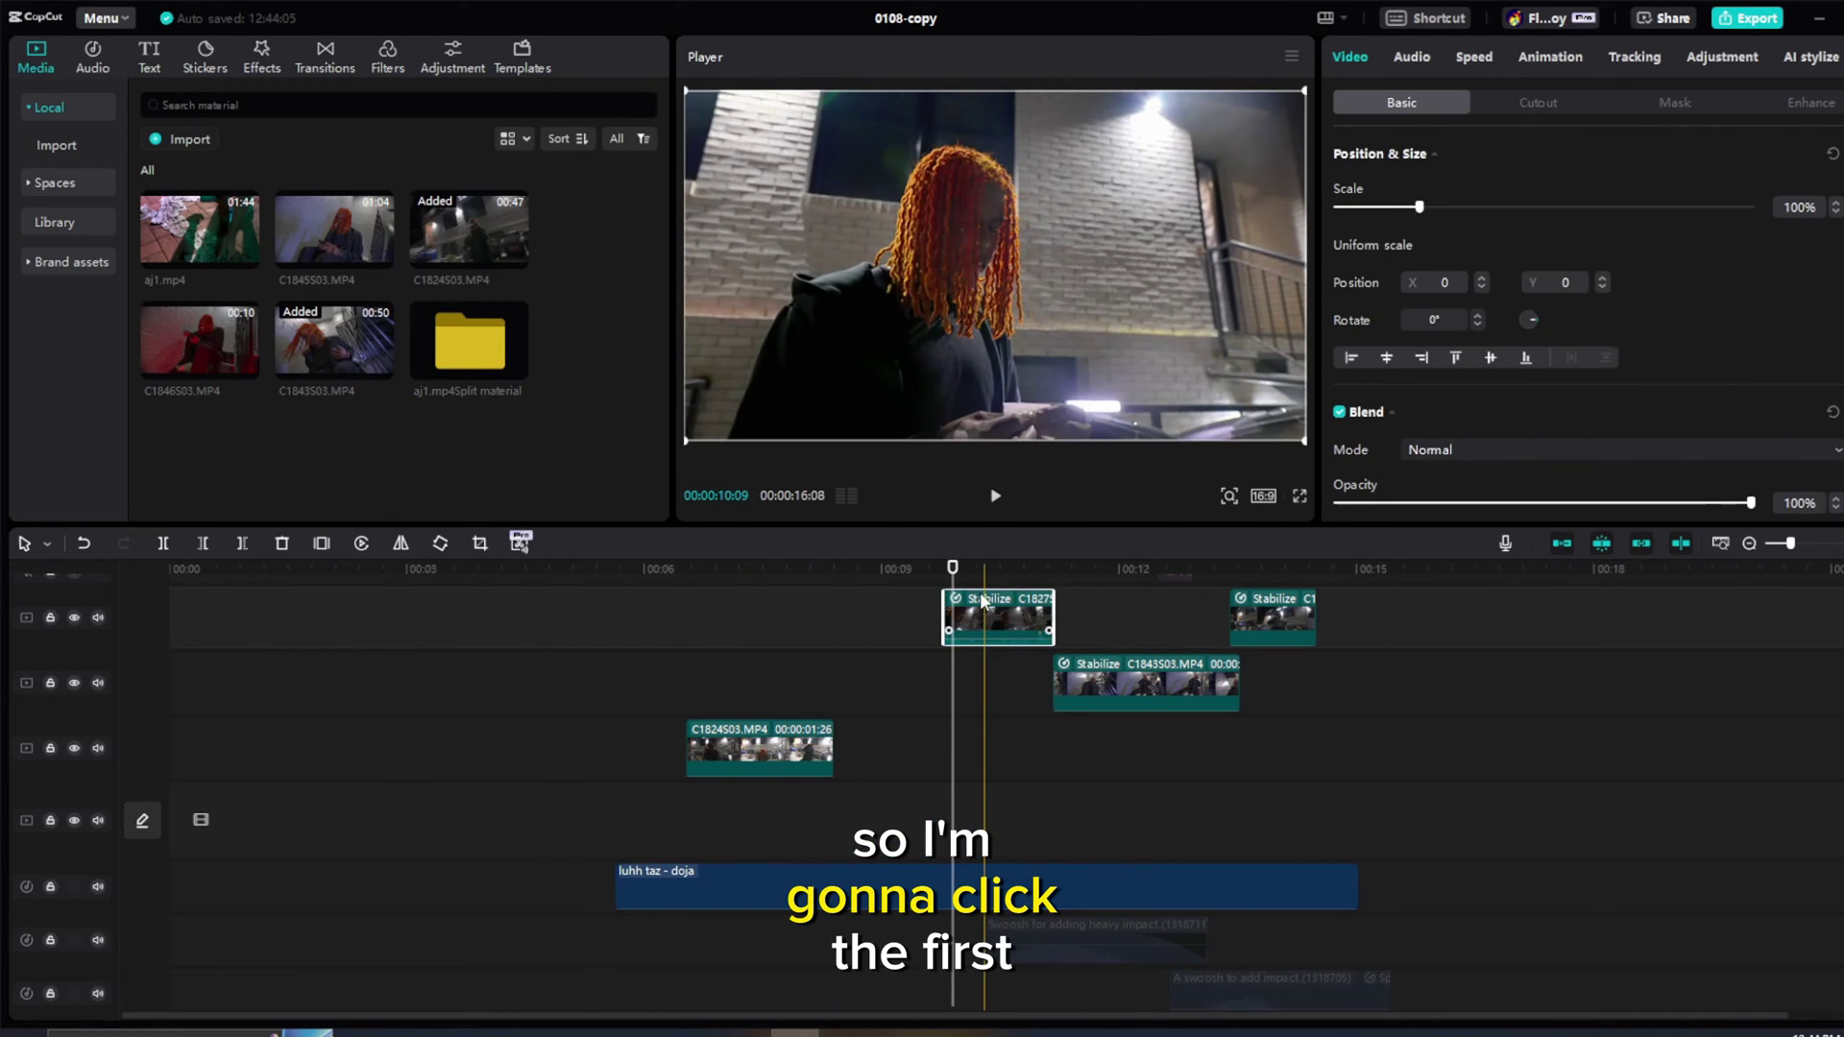
left_click(1535, 59)
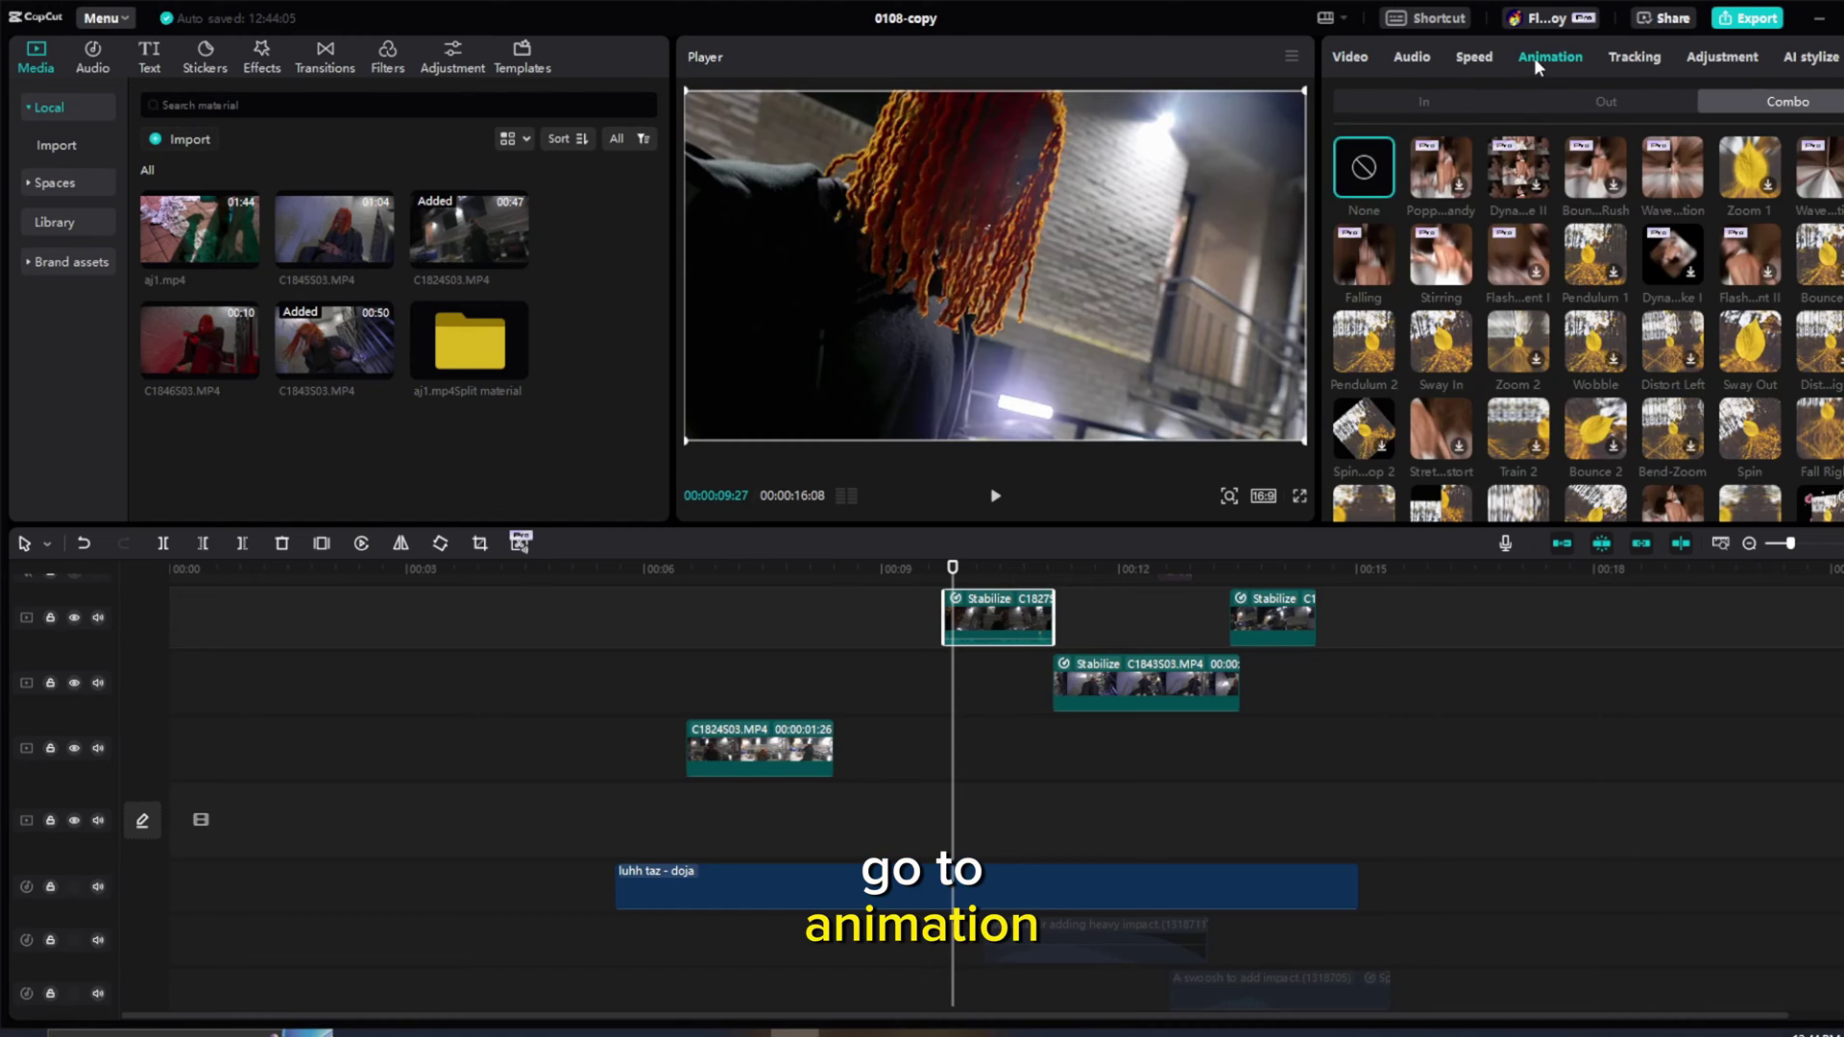
left_click(1452, 103)
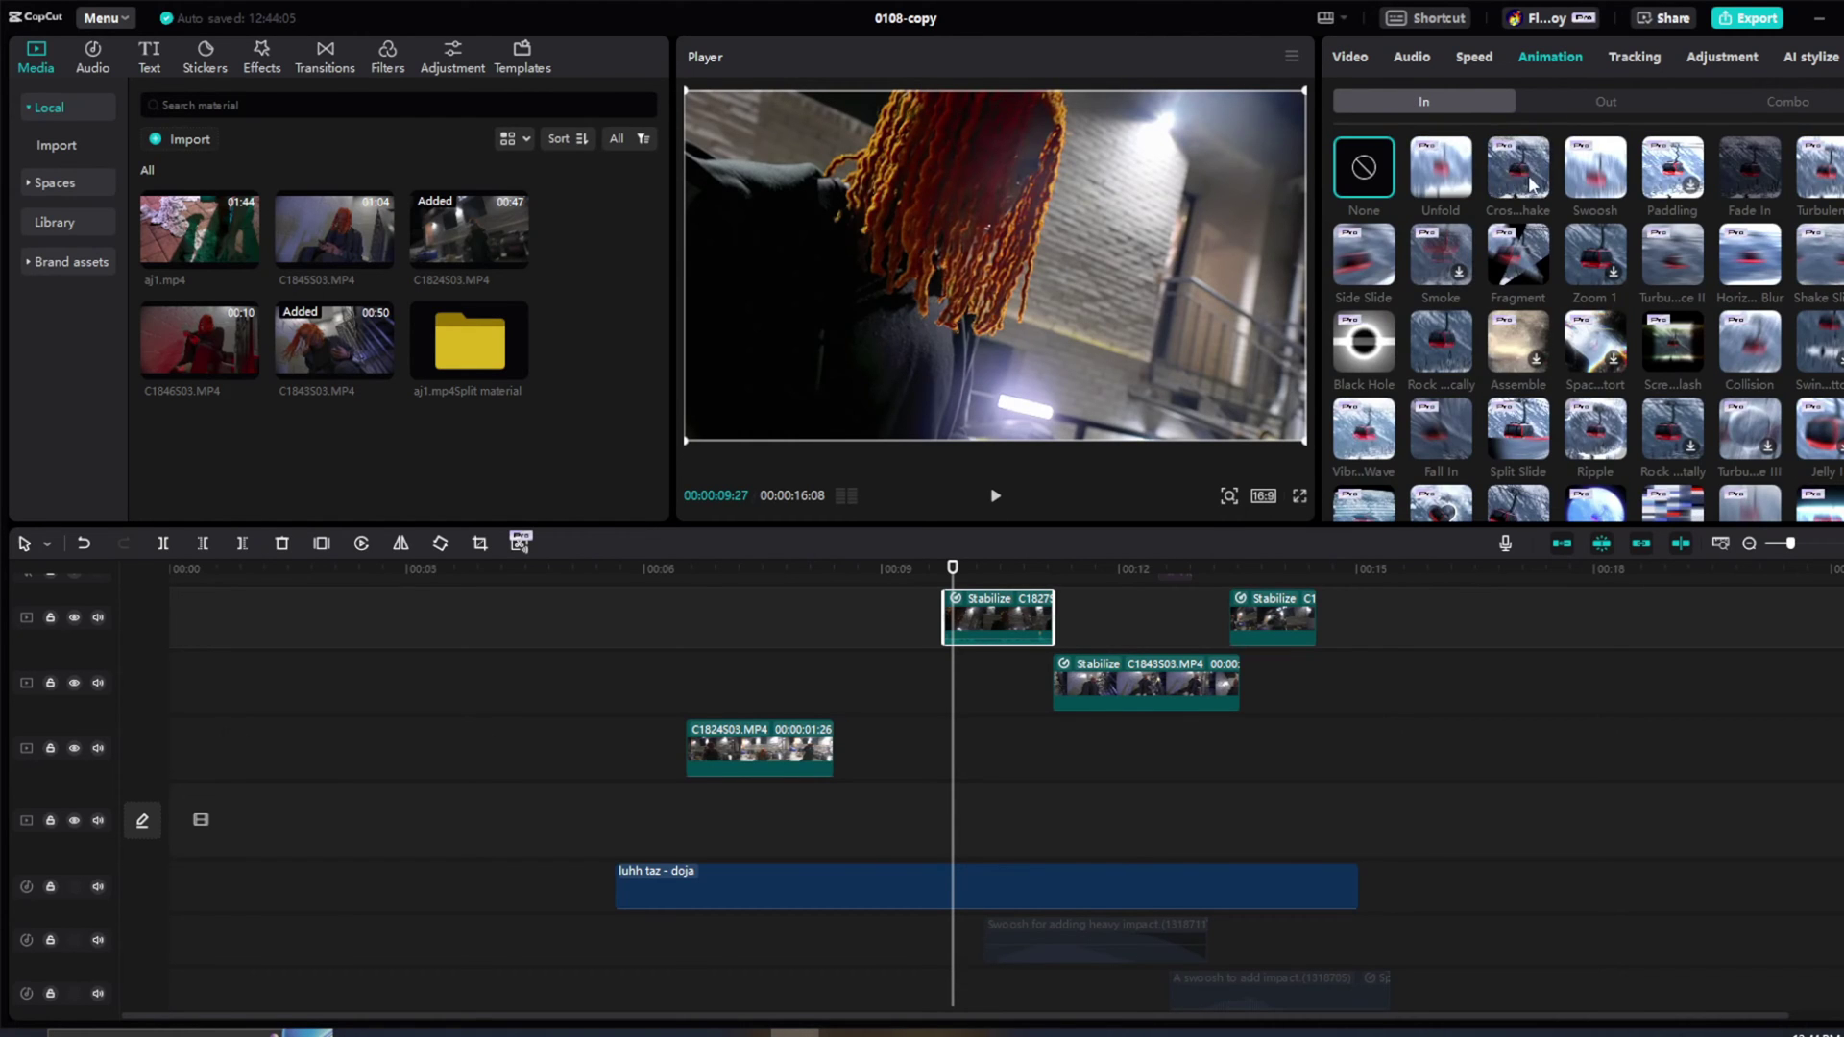
left_click(1822, 182)
Step: Preview the first clip's Turbulence entrance and examine the cut into the second clip
left_click(935, 565)
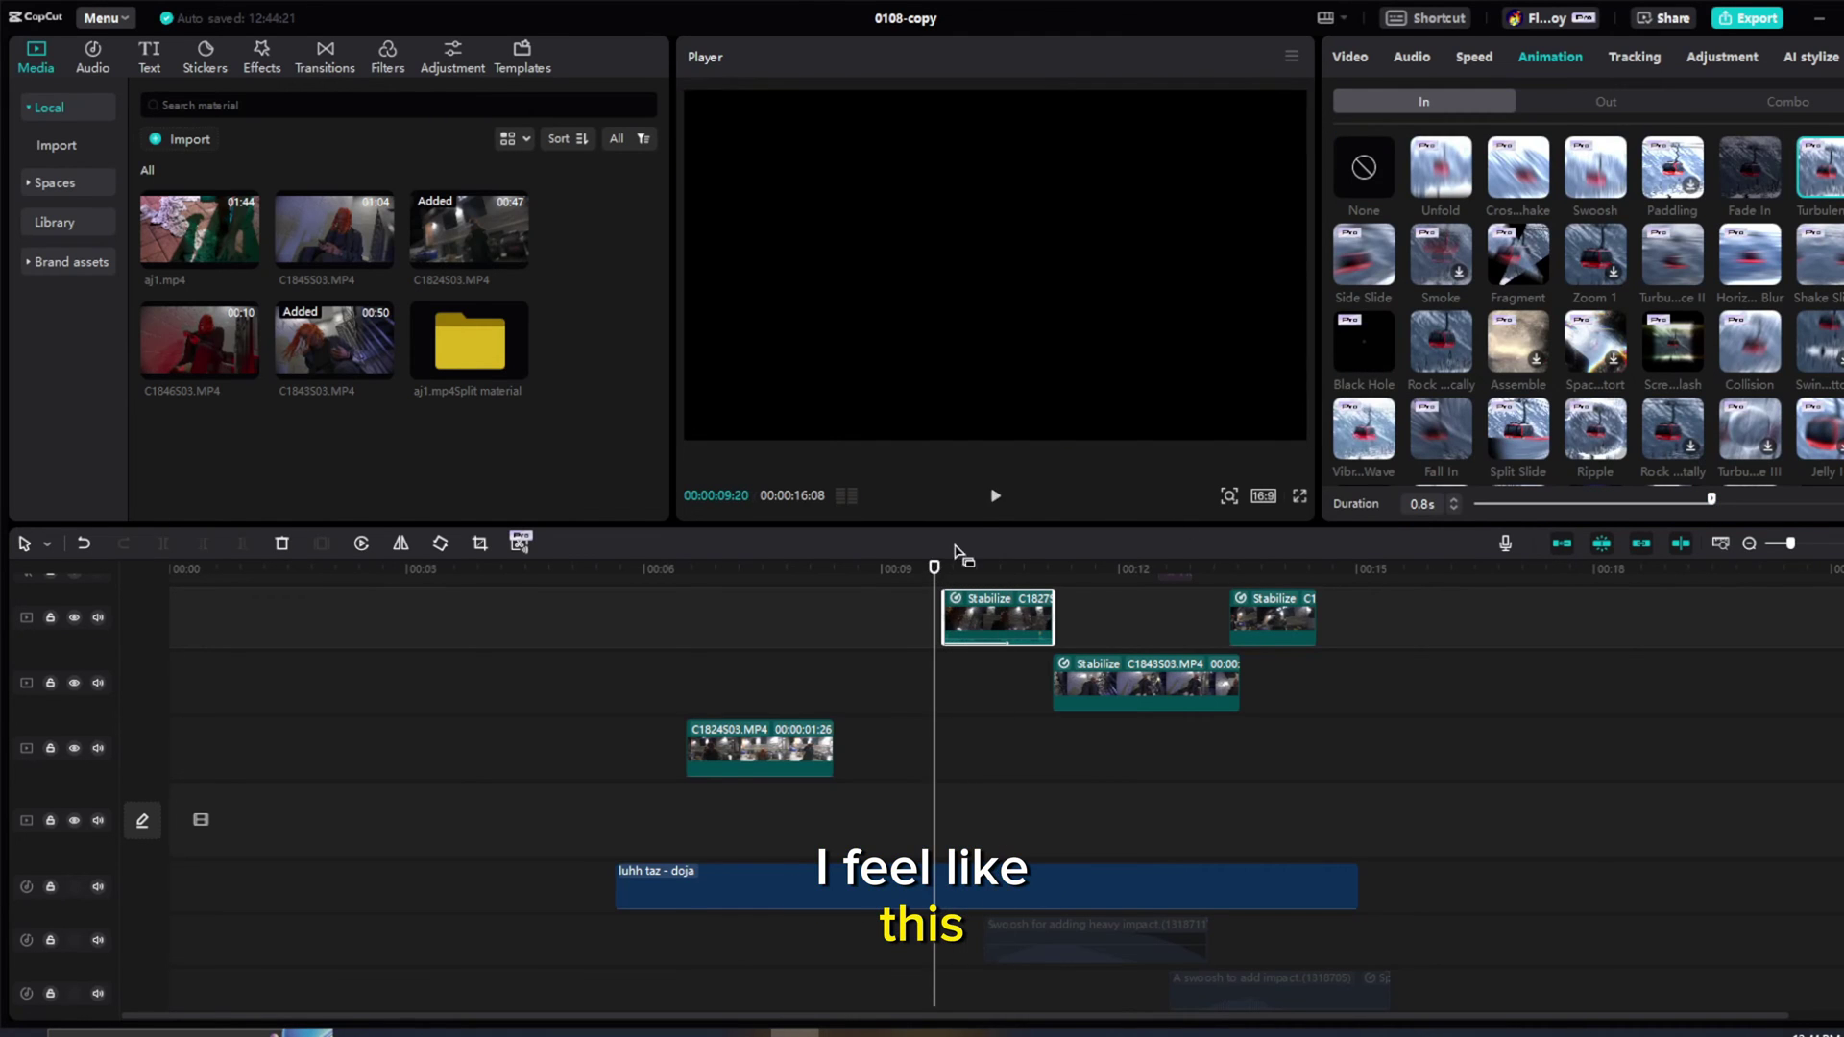
key("space")
left_click(921, 570)
left_click(996, 496)
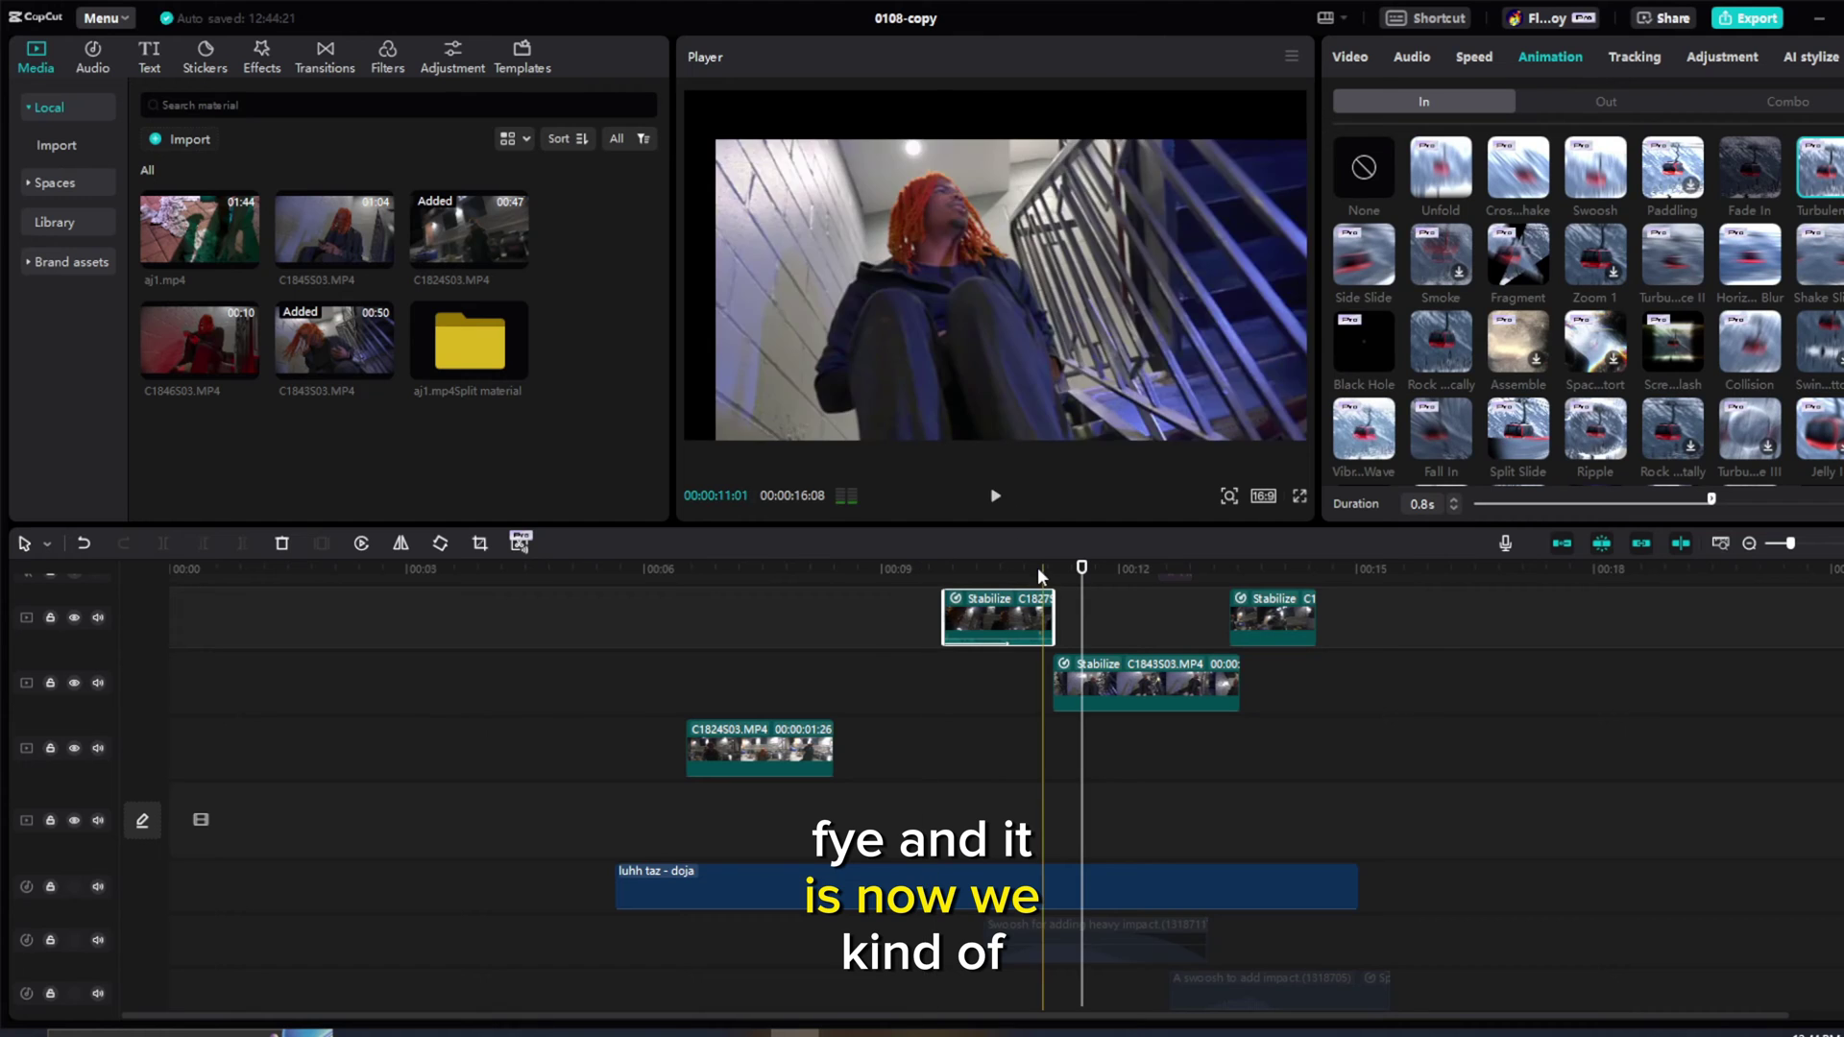
mouse_move(1041, 574)
left_mouse_down()
mouse_move(1074, 575)
mouse_move(1025, 574)
left_mouse_up()
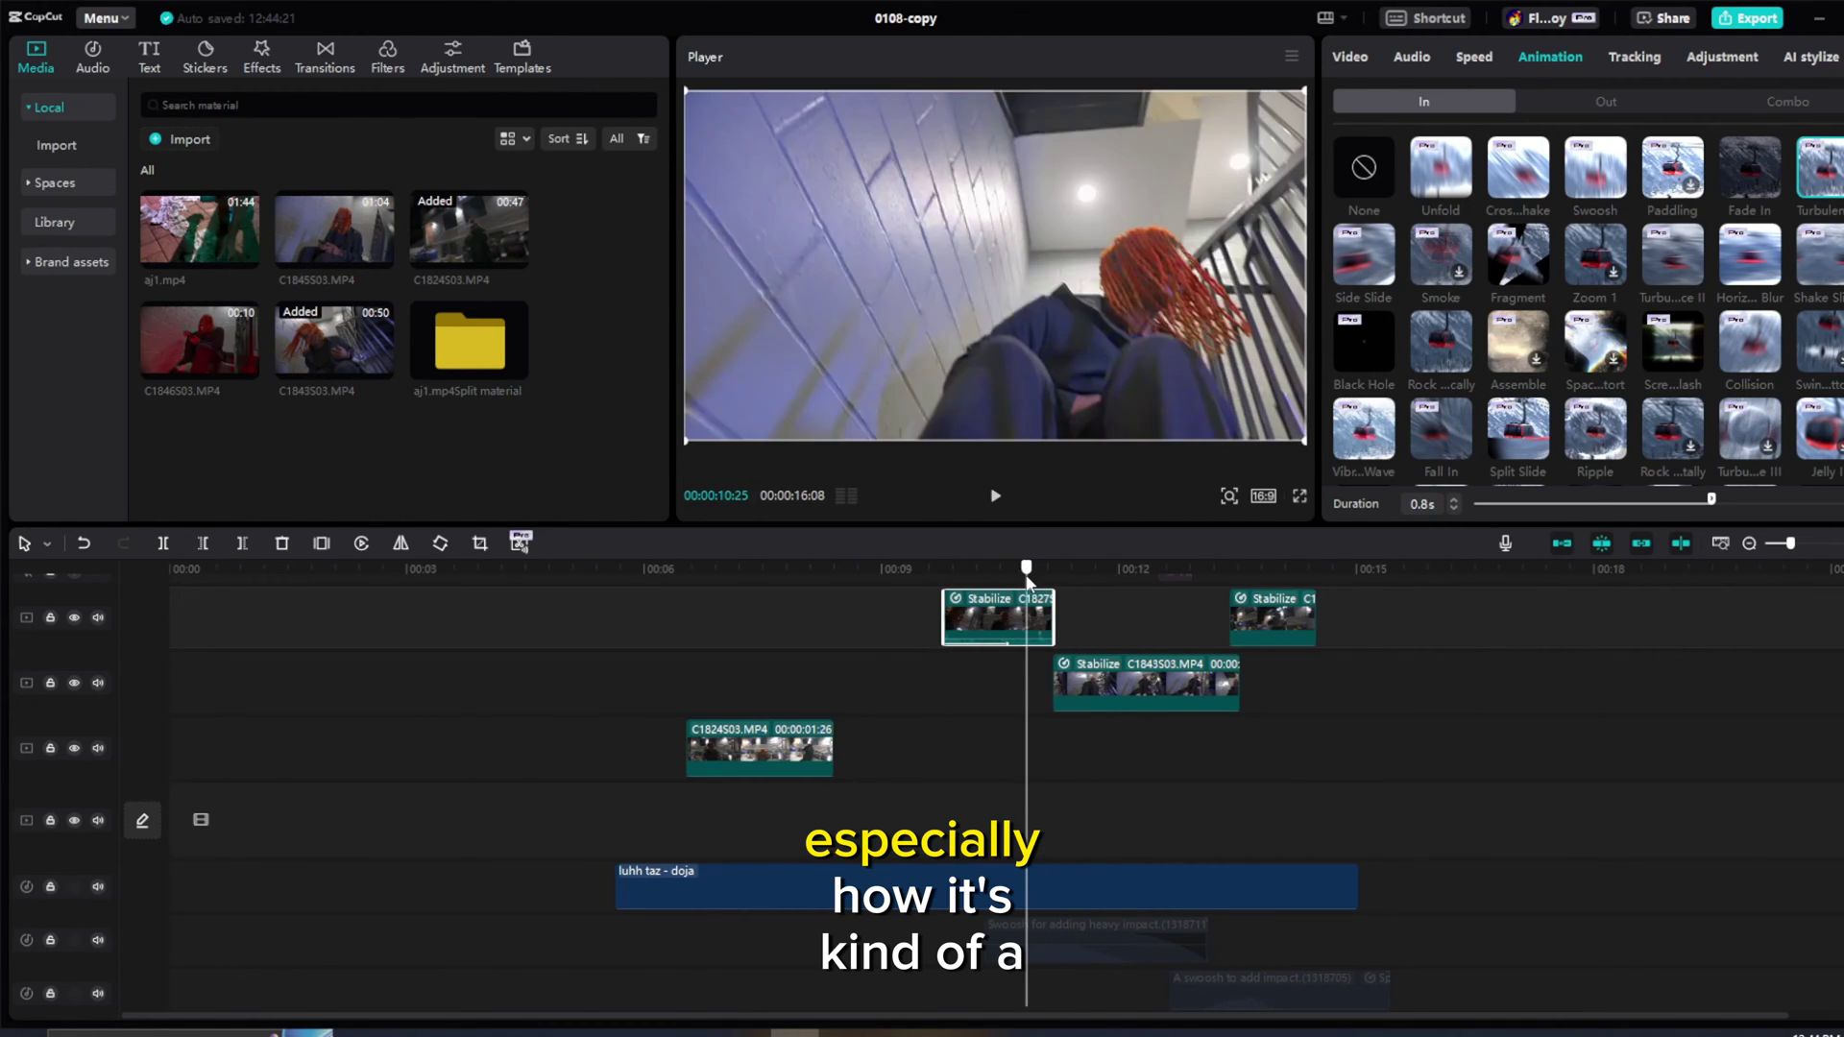
left_click(996, 495)
left_click(996, 495)
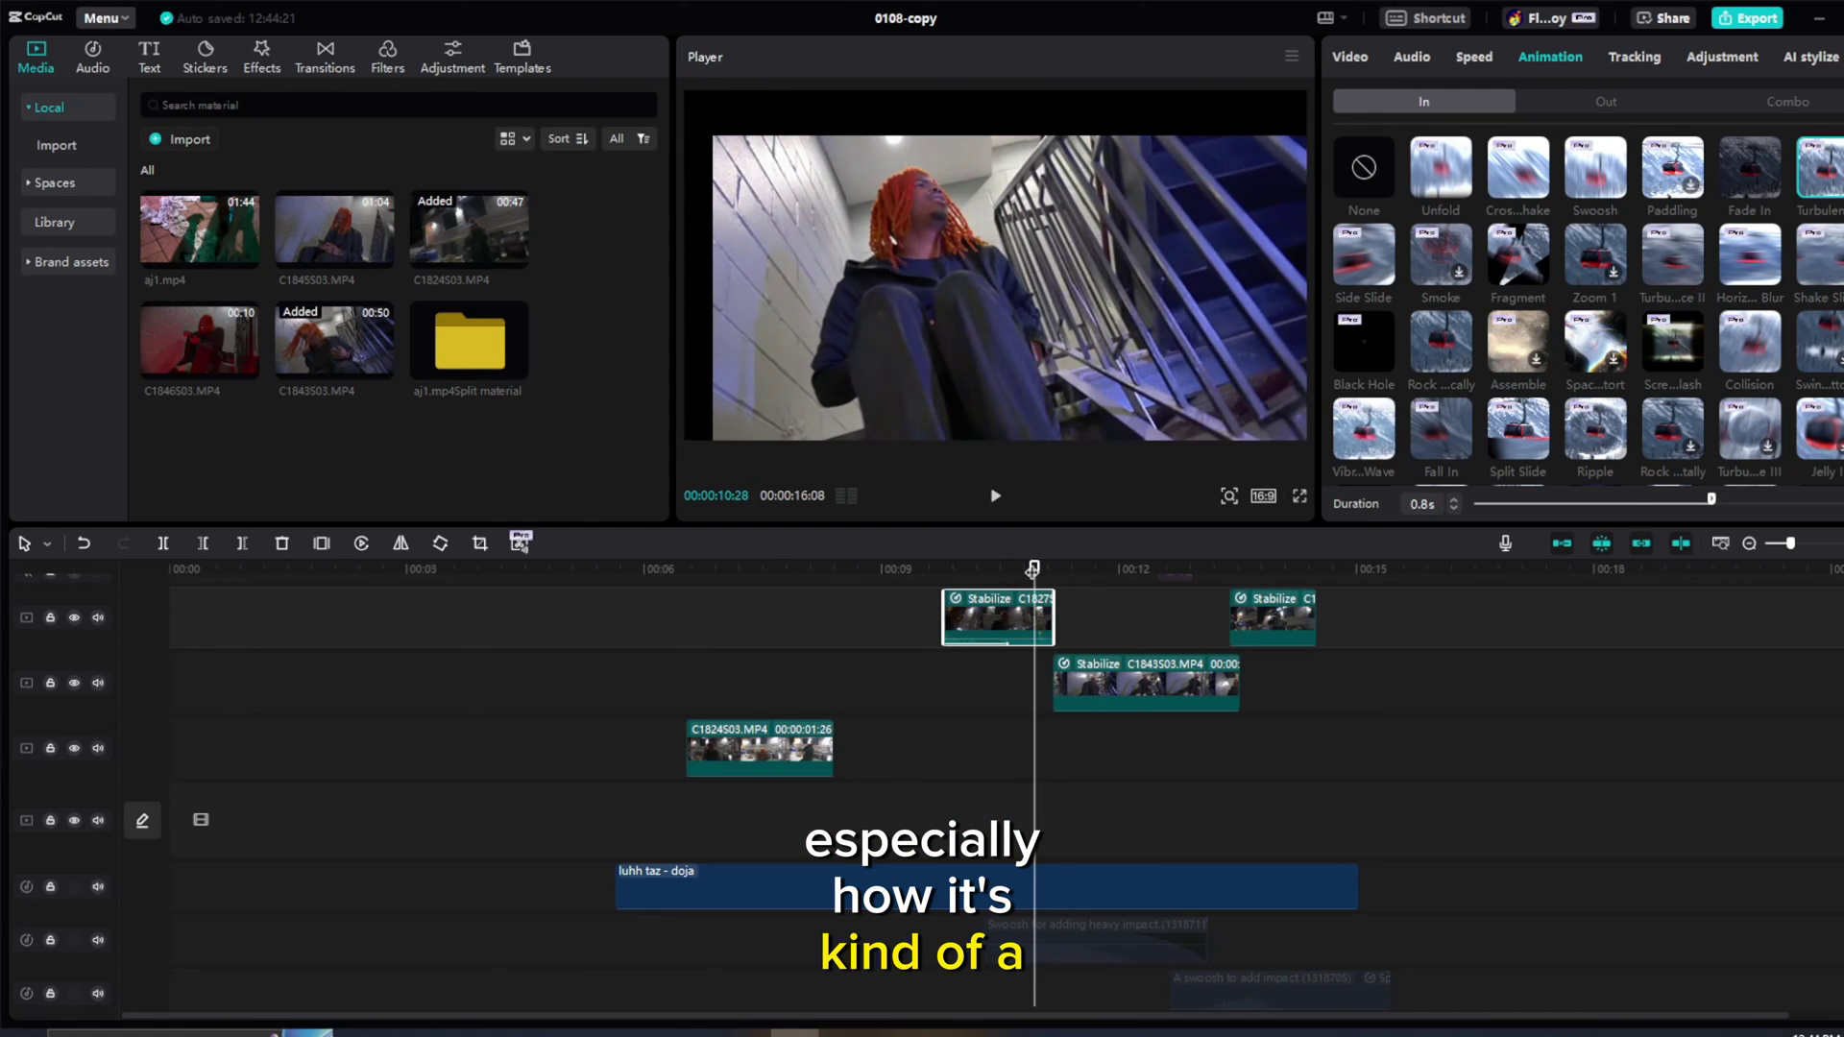
left_click(994, 498)
left_click(995, 498)
left_click(1033, 578)
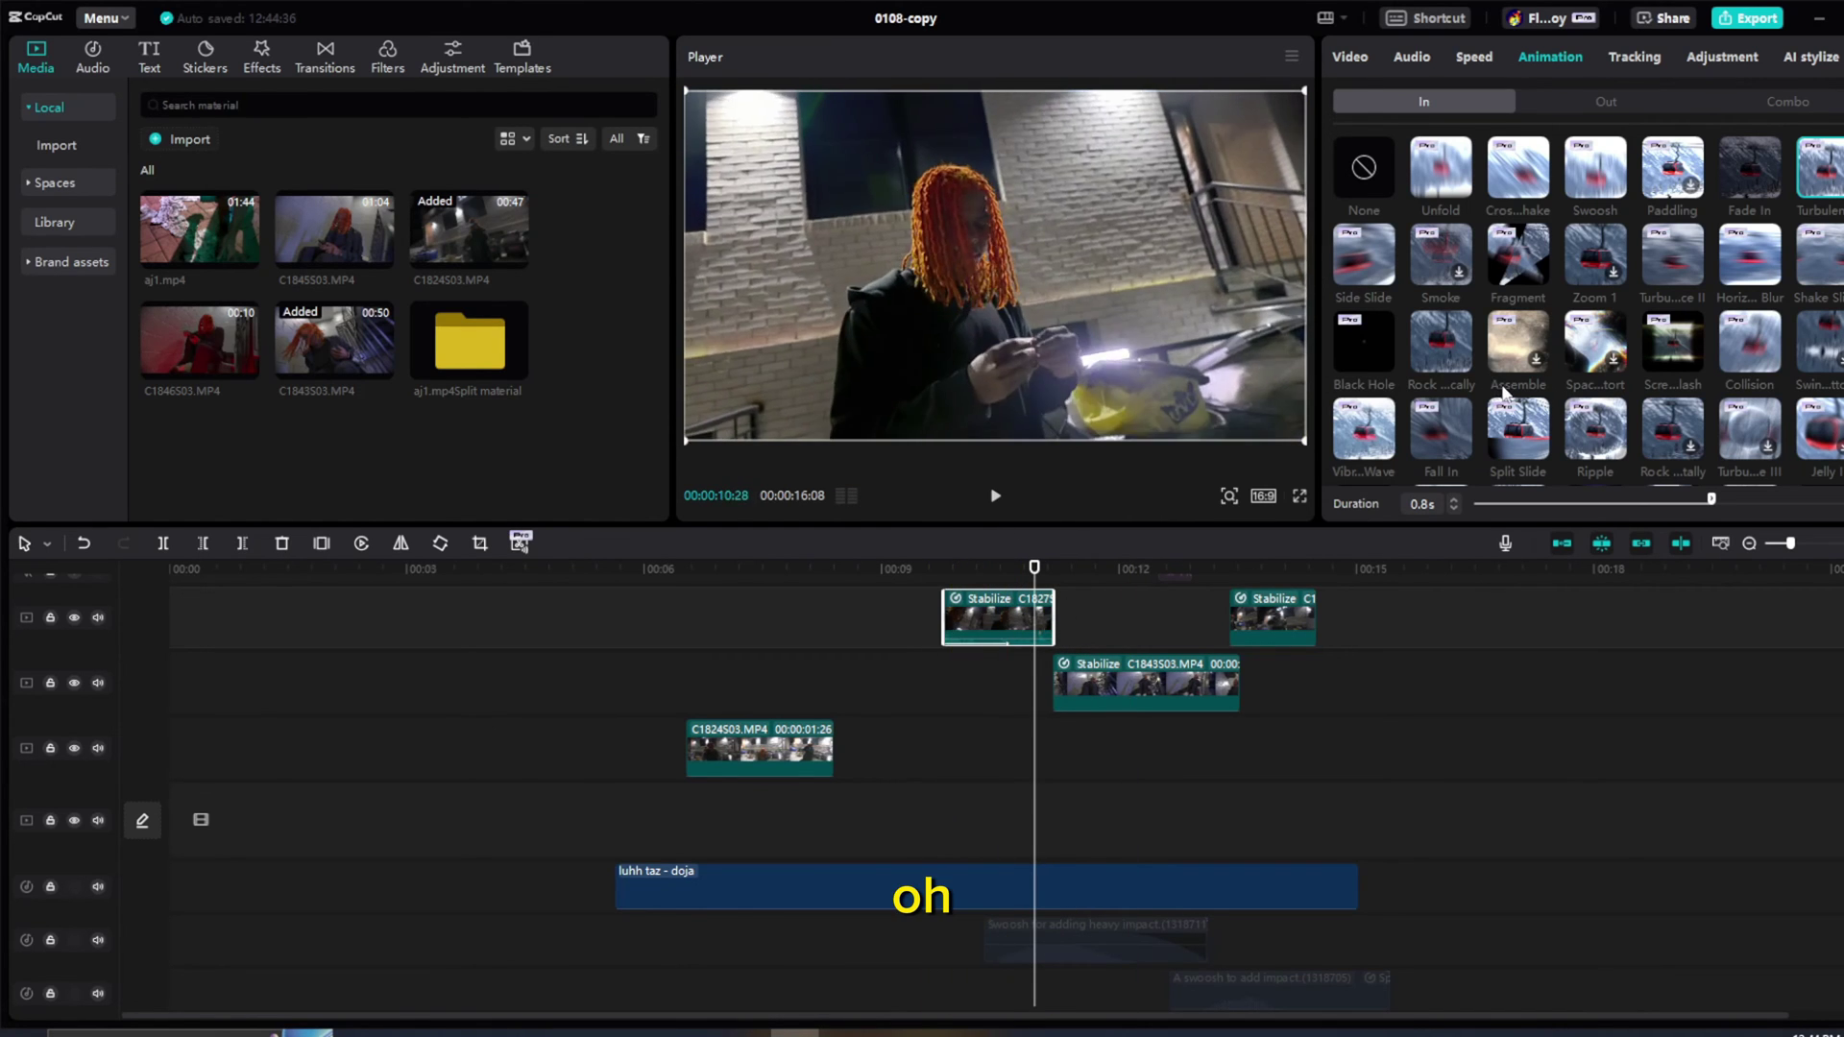
Step: Add the Swoosh Out animation to the first stabilized clip and preview the transition into the second
left_click(1607, 102)
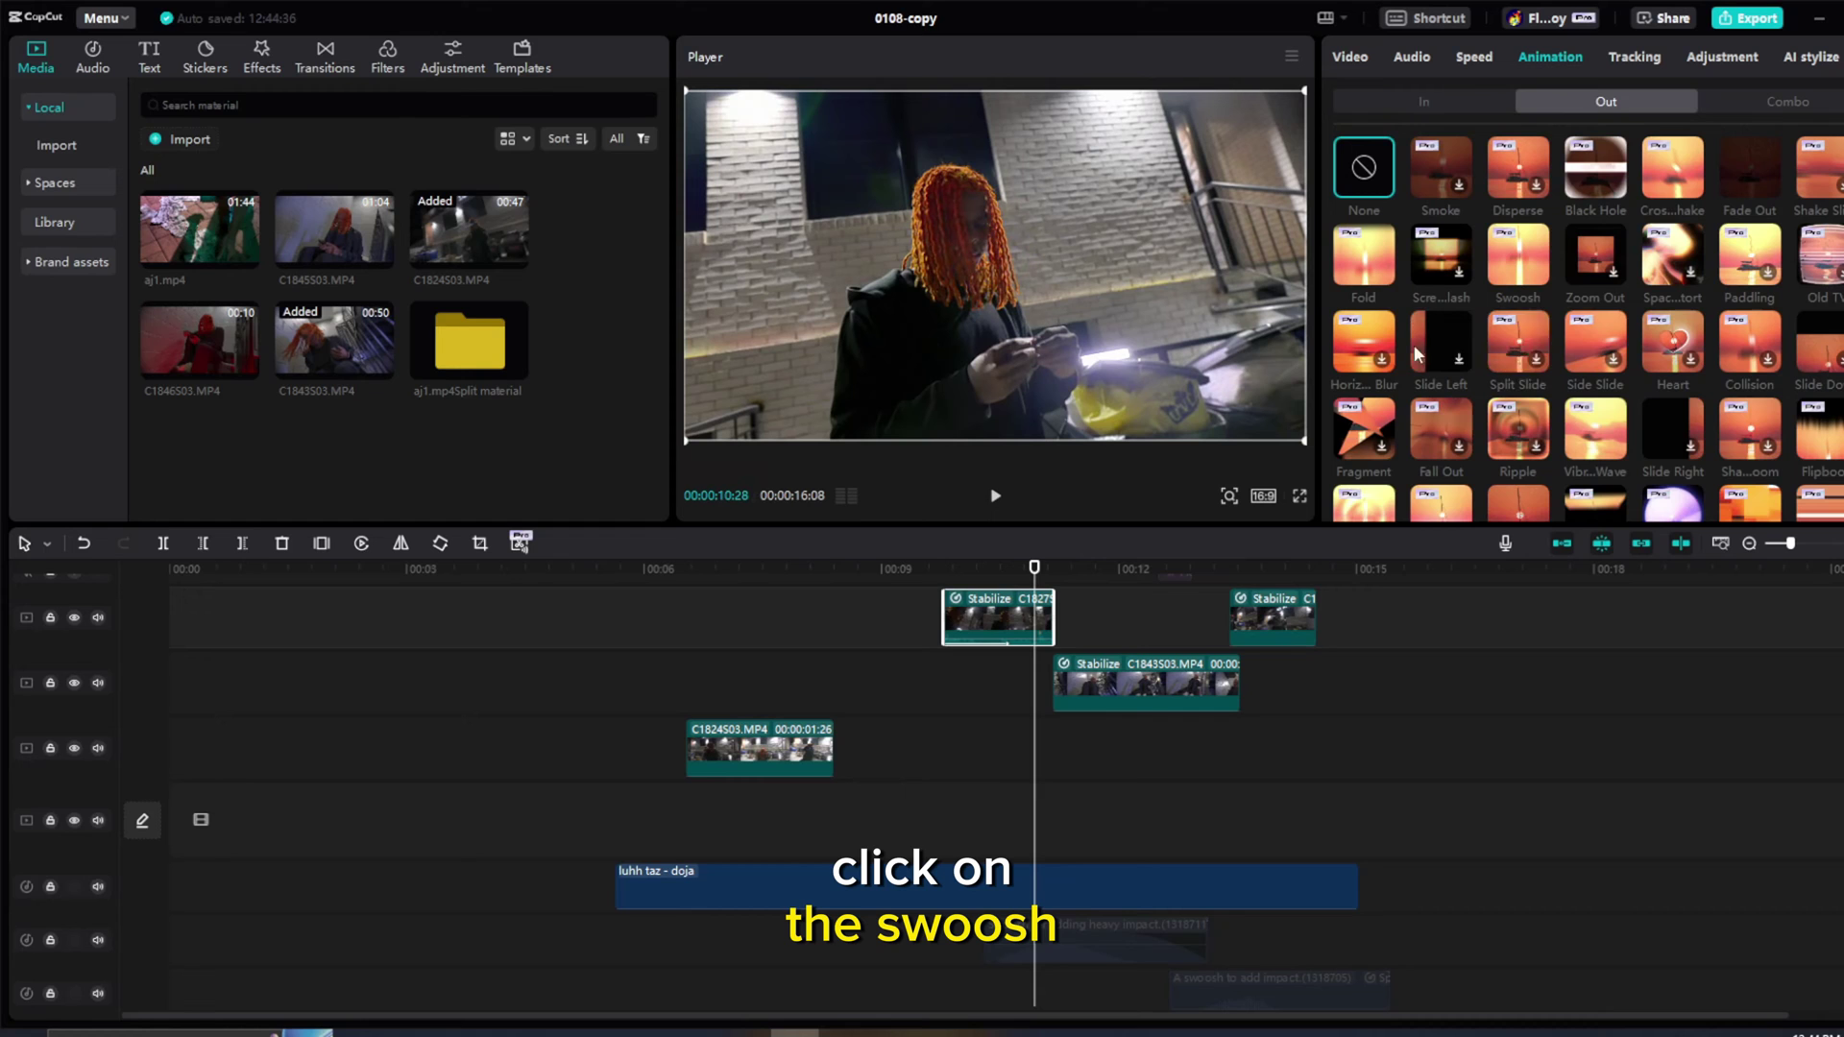
left_click(1513, 269)
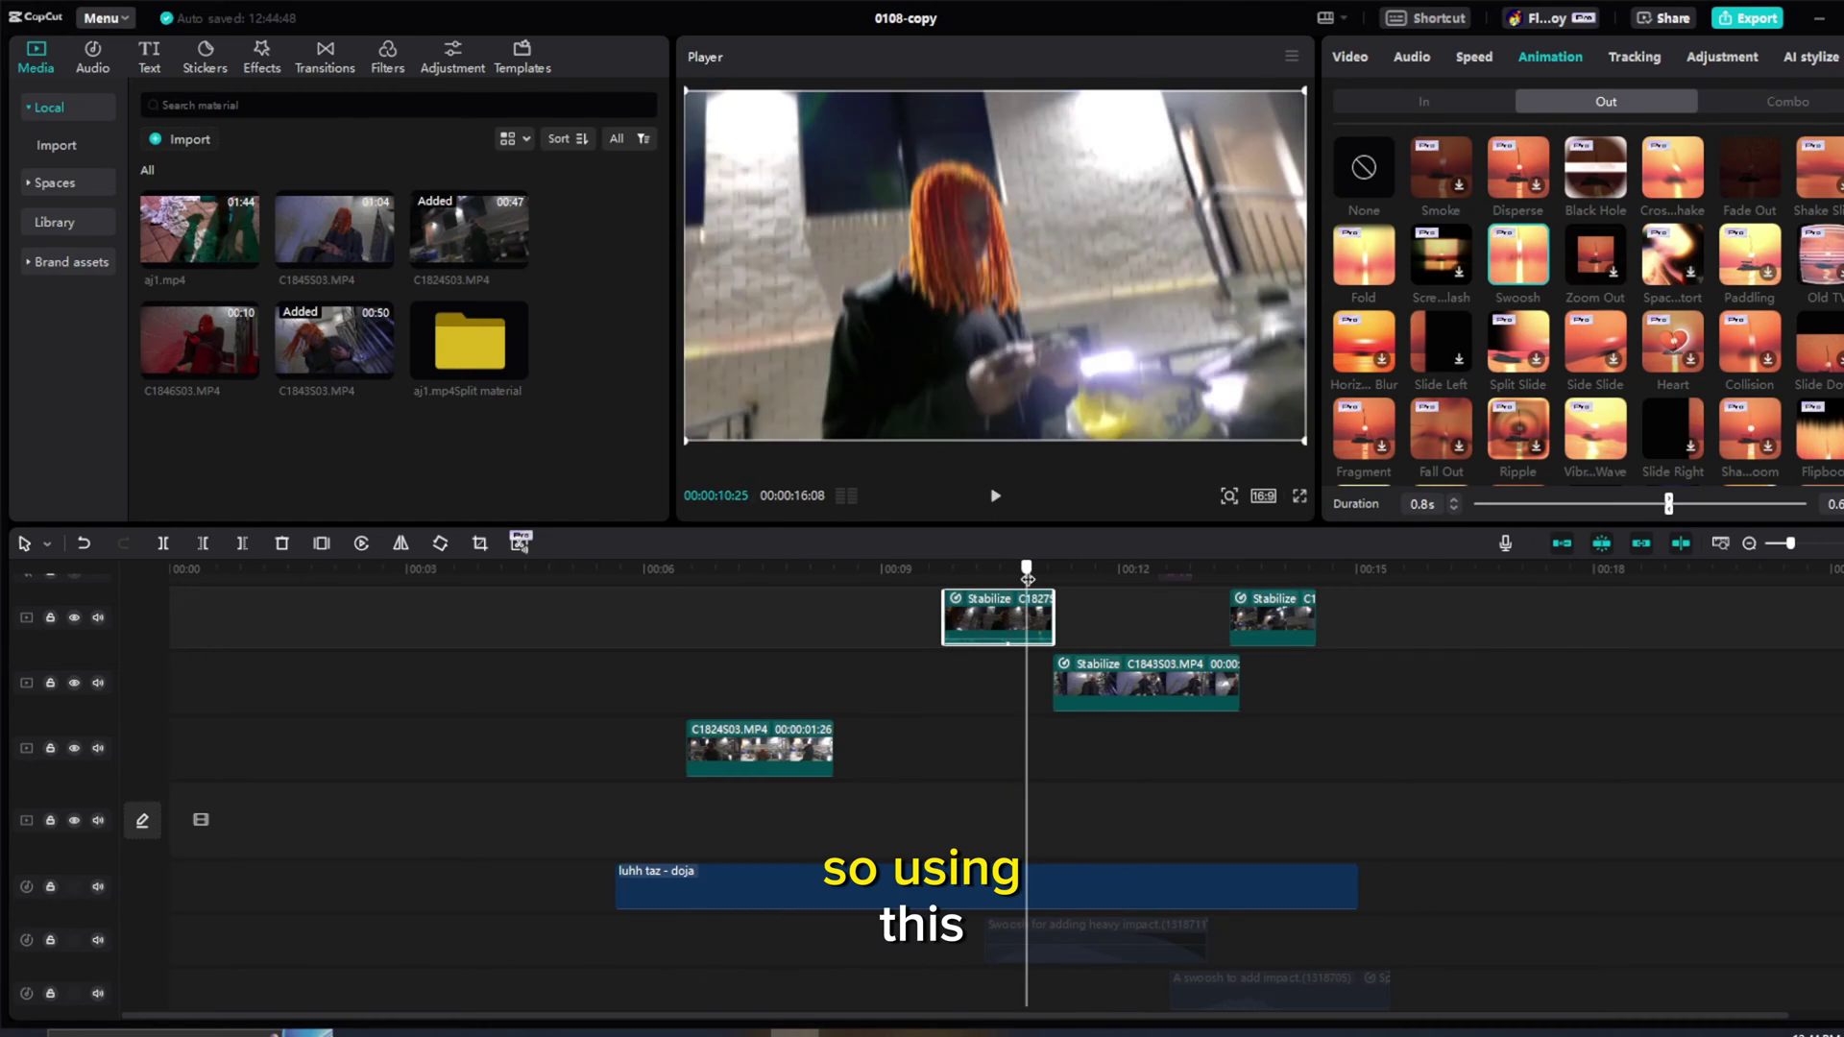
mouse_move(1049, 581)
left_mouse_down()
mouse_move(975, 591)
mouse_move(1066, 600)
left_mouse_up()
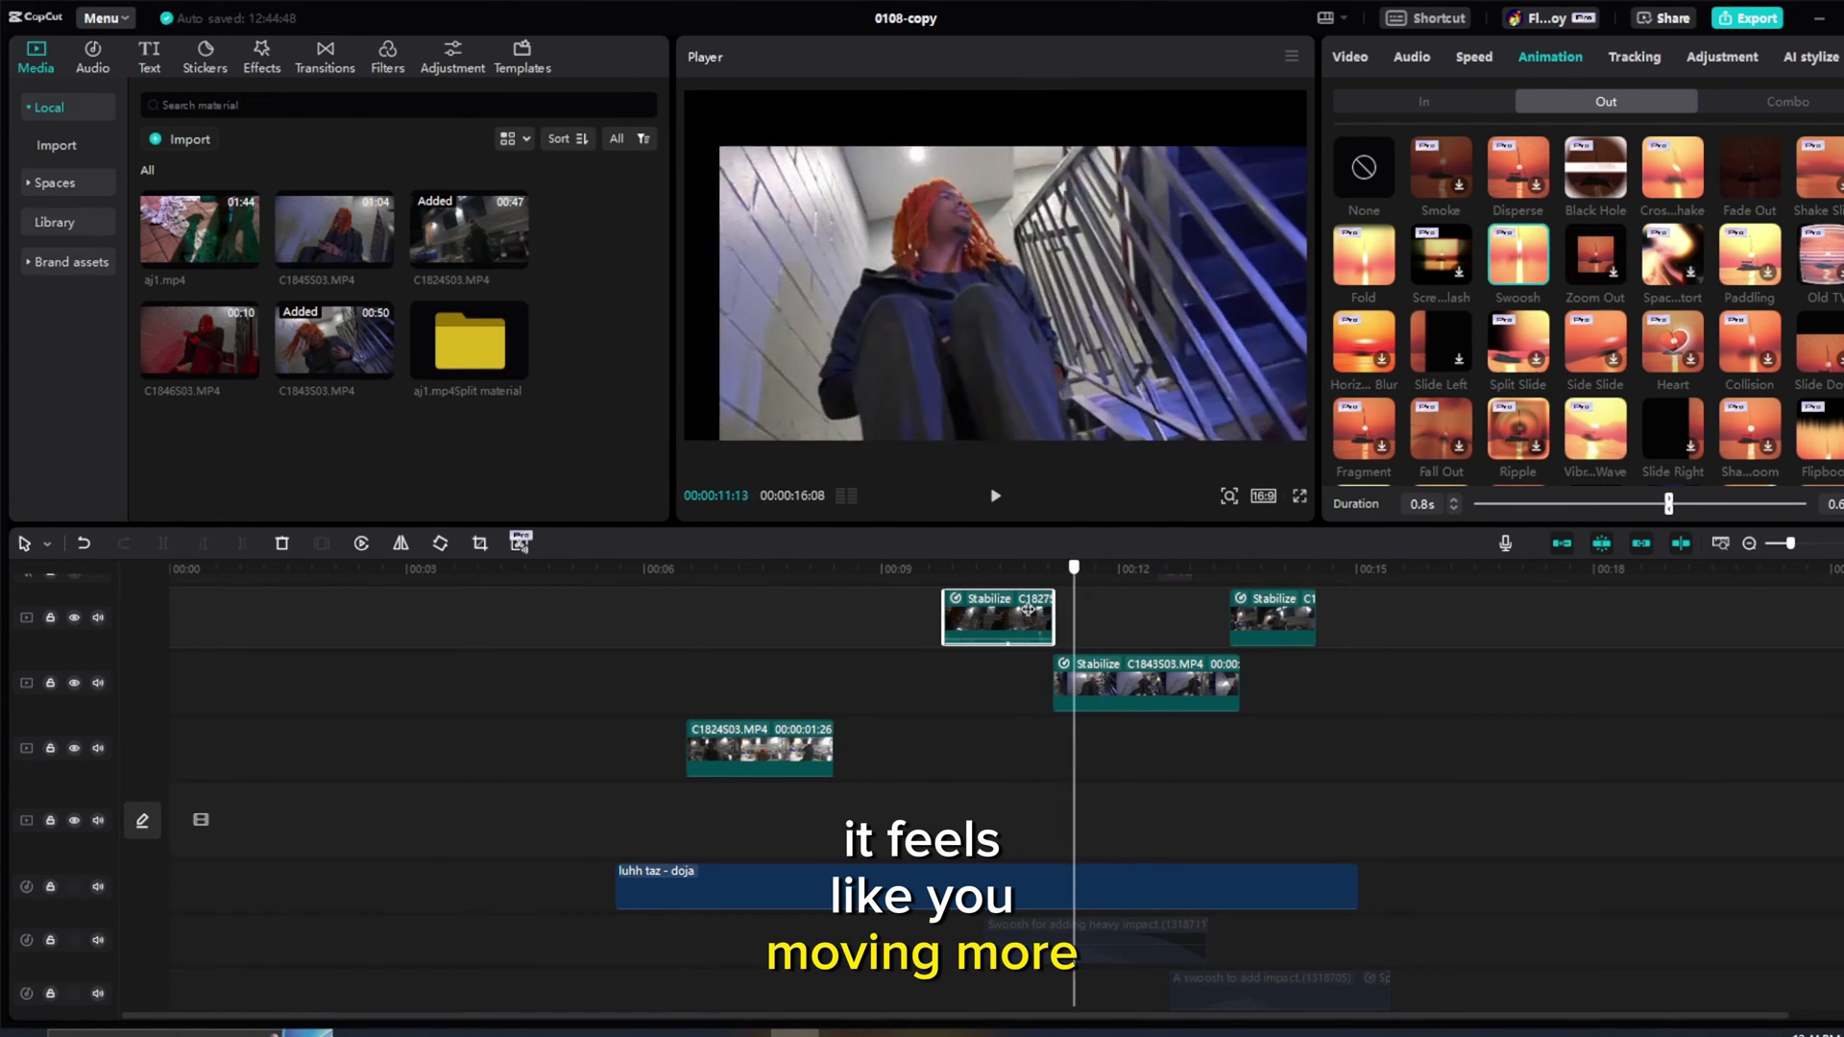
left_click(955, 612)
left_click(997, 495)
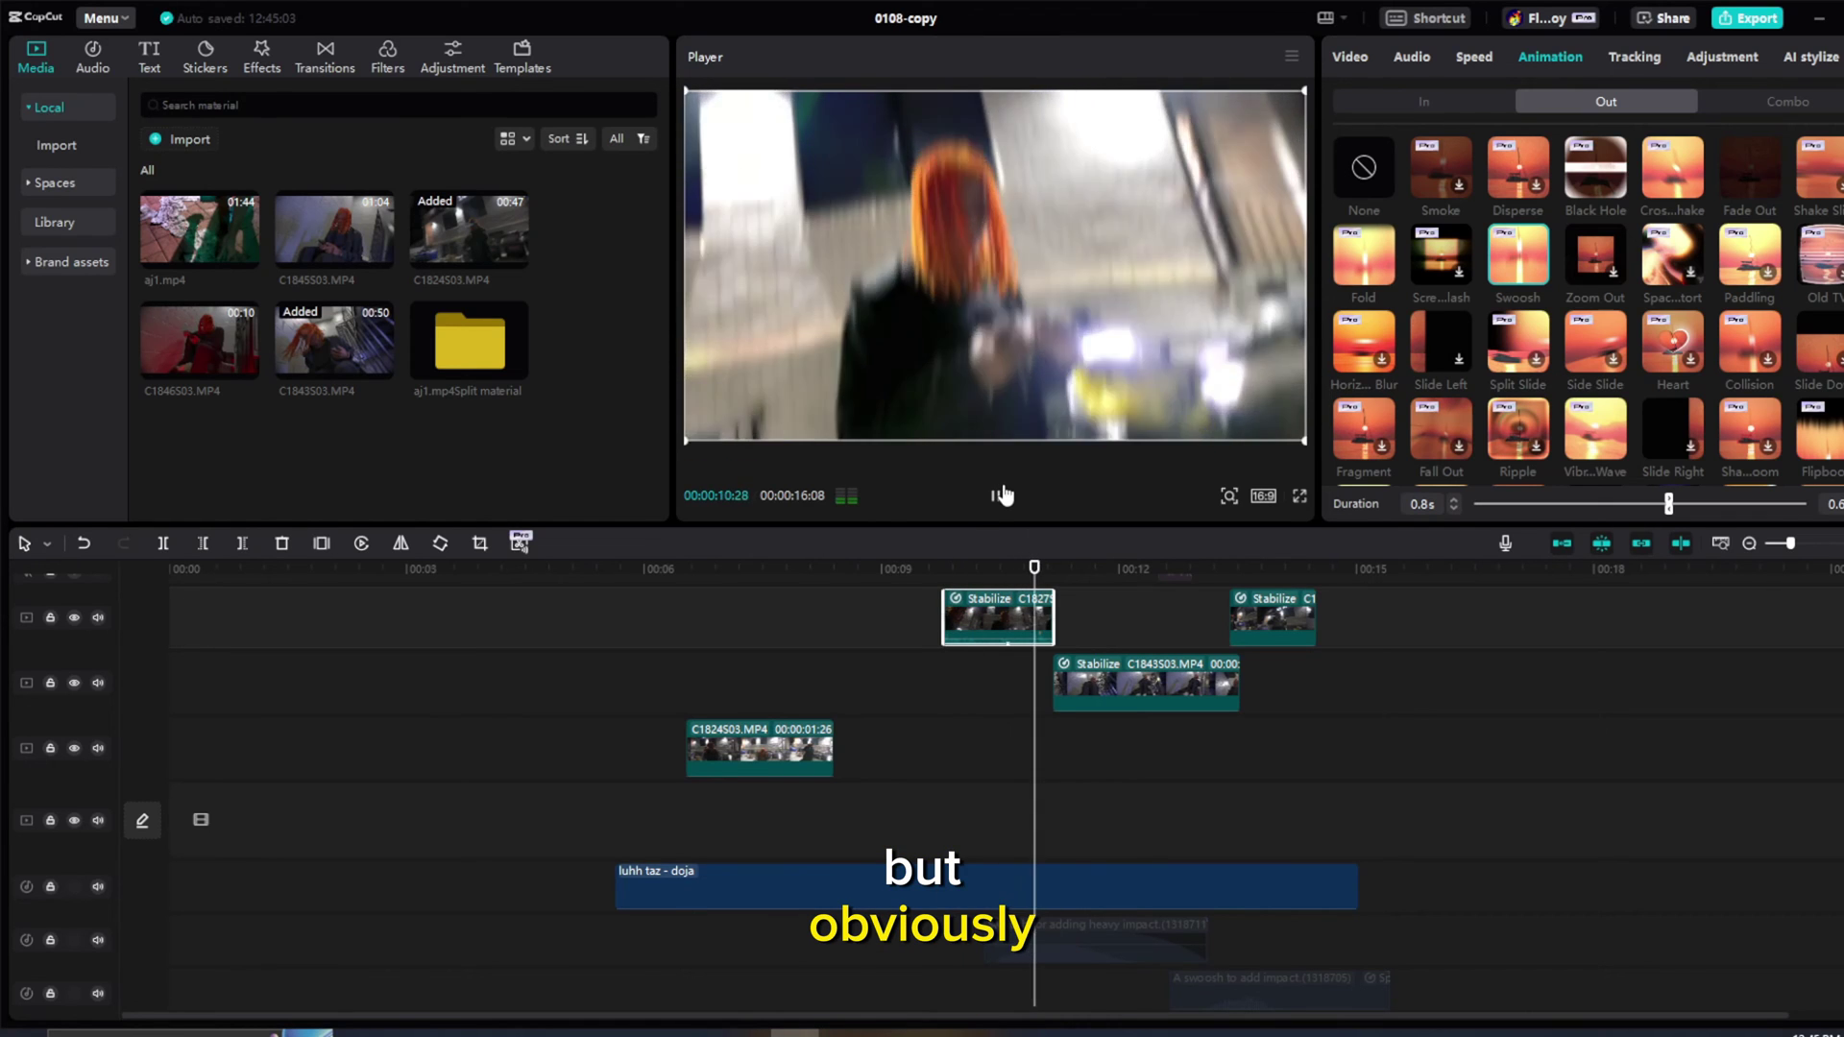
left_click(997, 495)
Step: Apply the Turbulence In animation to the second stabilized clip, C1843S03.MP4
left_click(1061, 677)
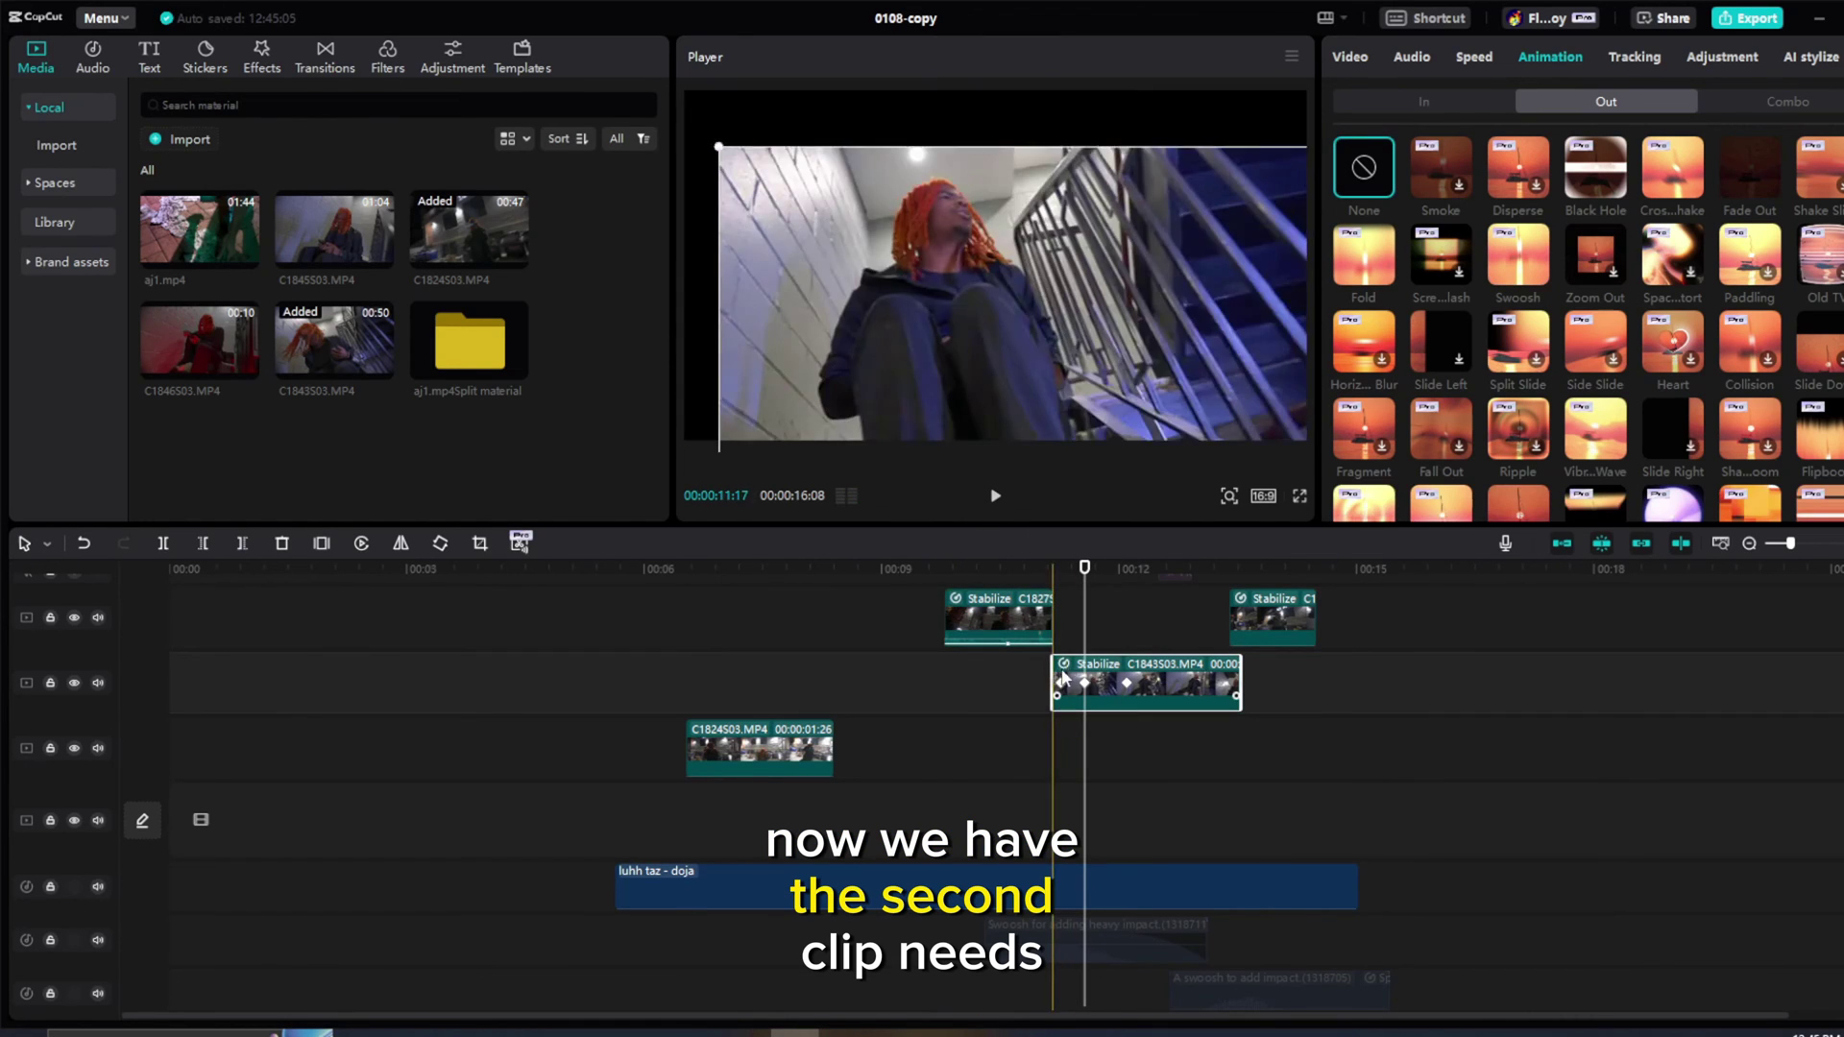
left_click(1036, 570)
left_click_drag(1104, 595, 1043, 603)
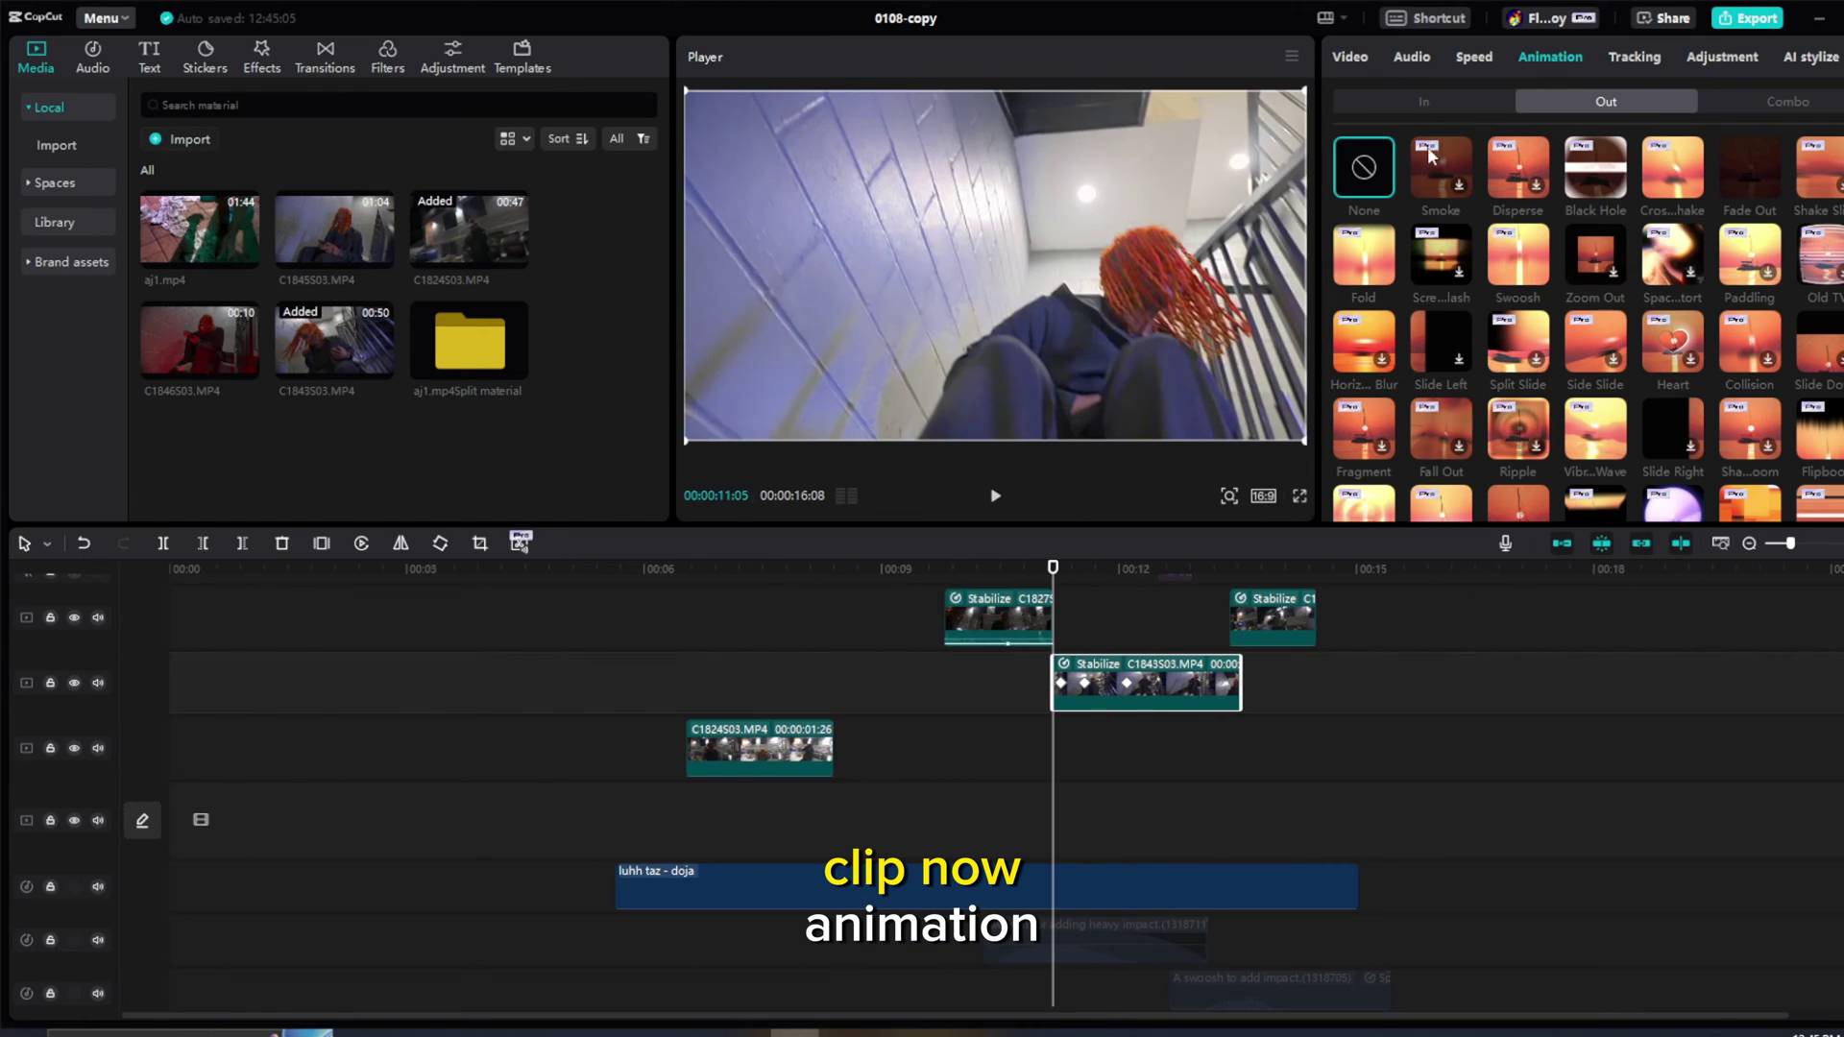
left_click(1424, 106)
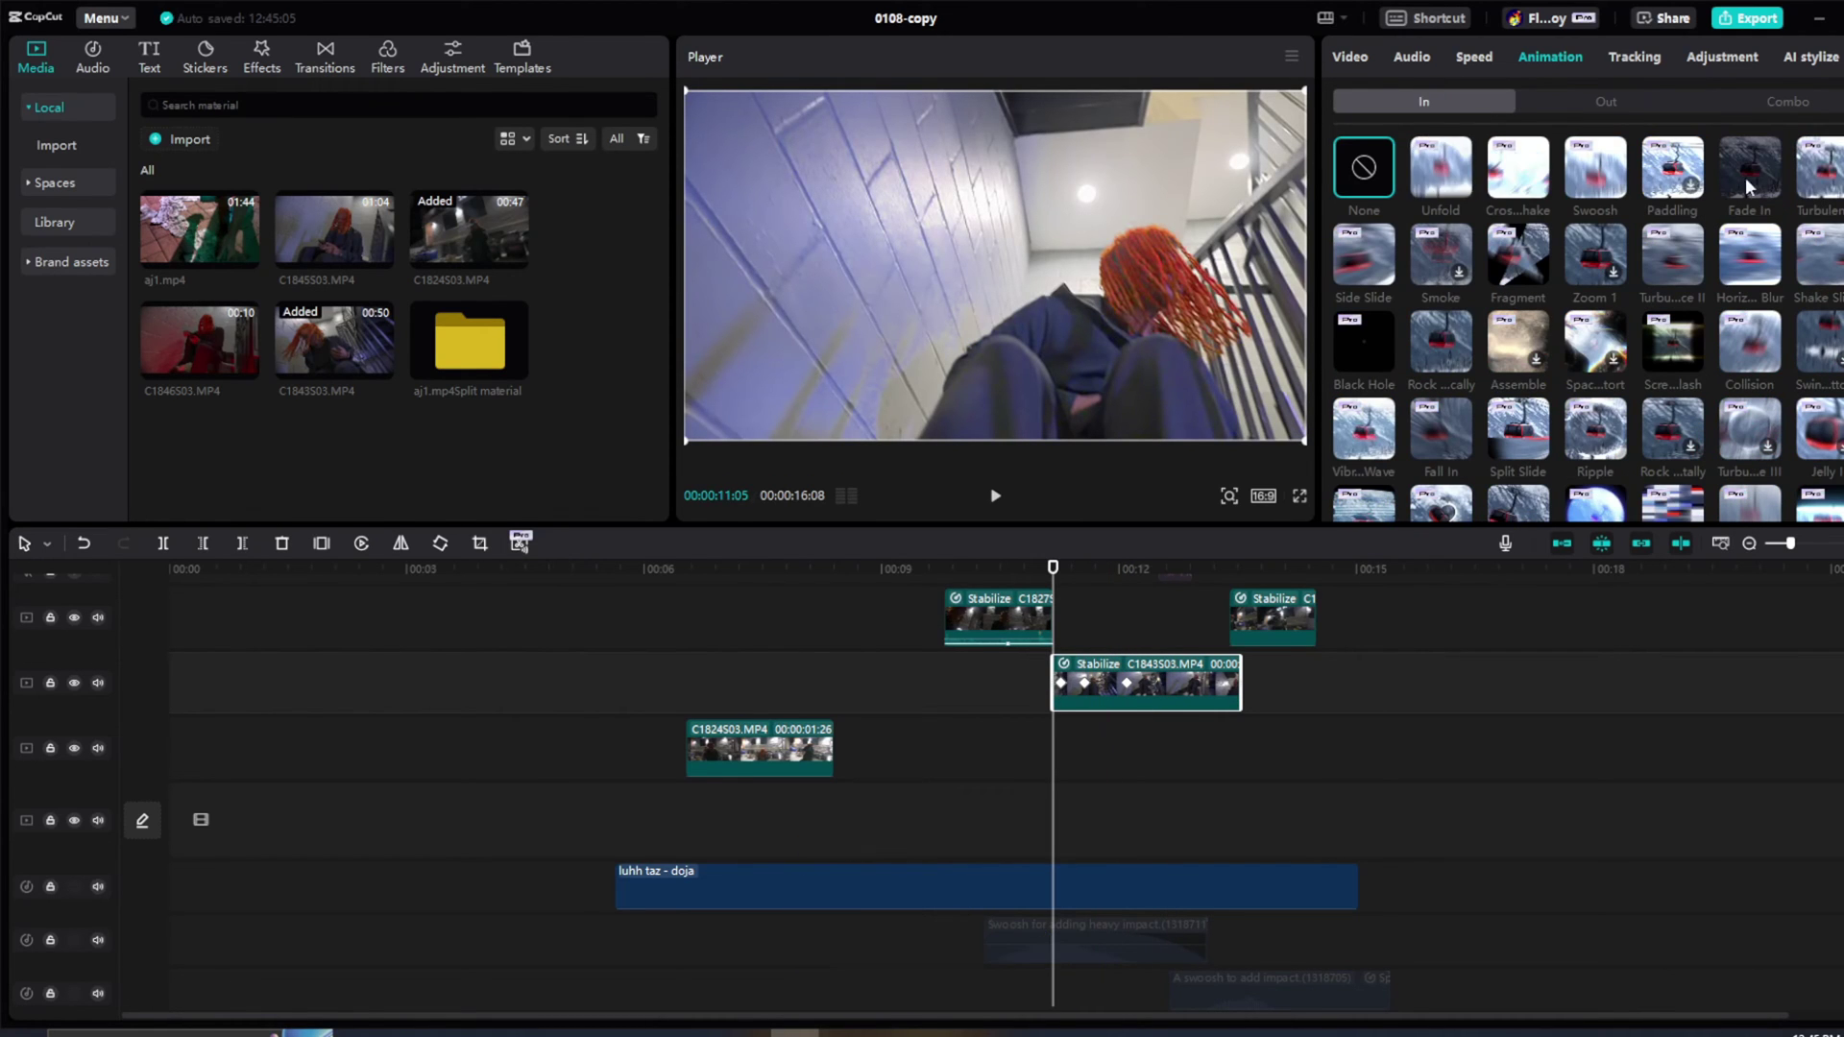
left_click(1822, 192)
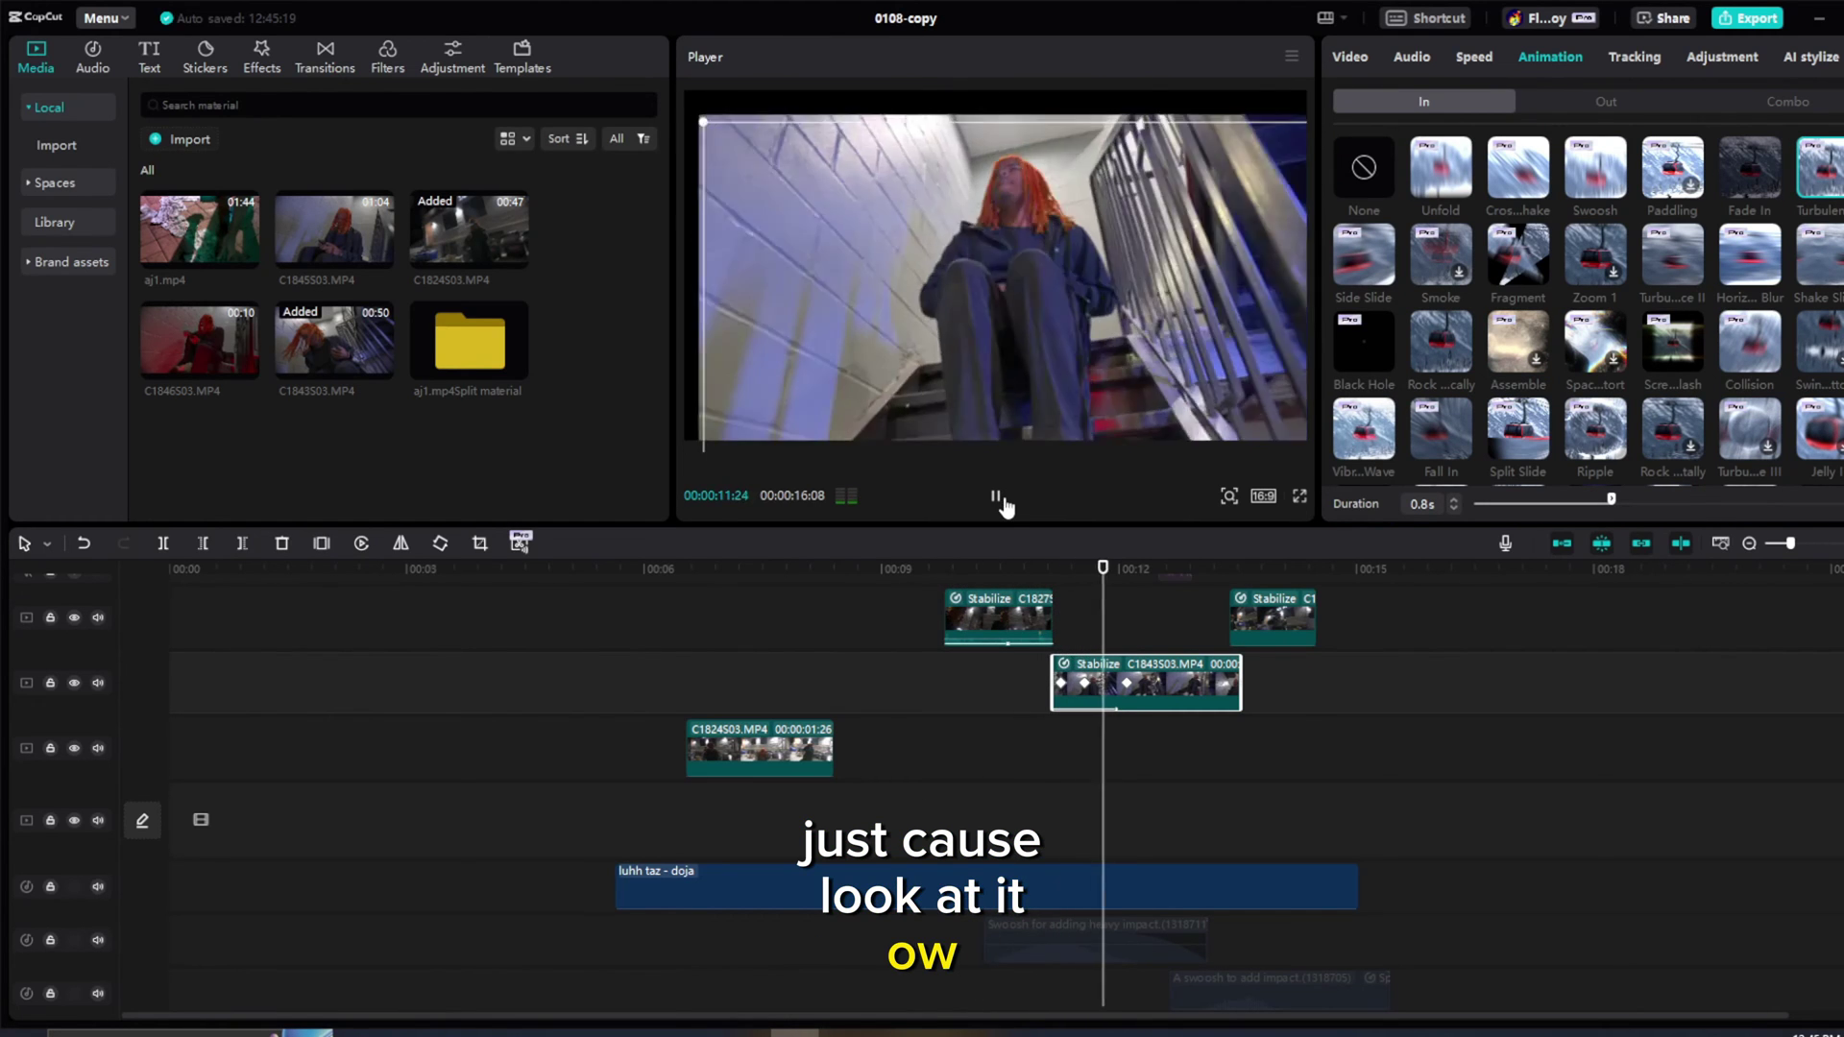
Step: Play back the animated transition between the first and second stabilized clips
left_click(1025, 570)
left_click(992, 569)
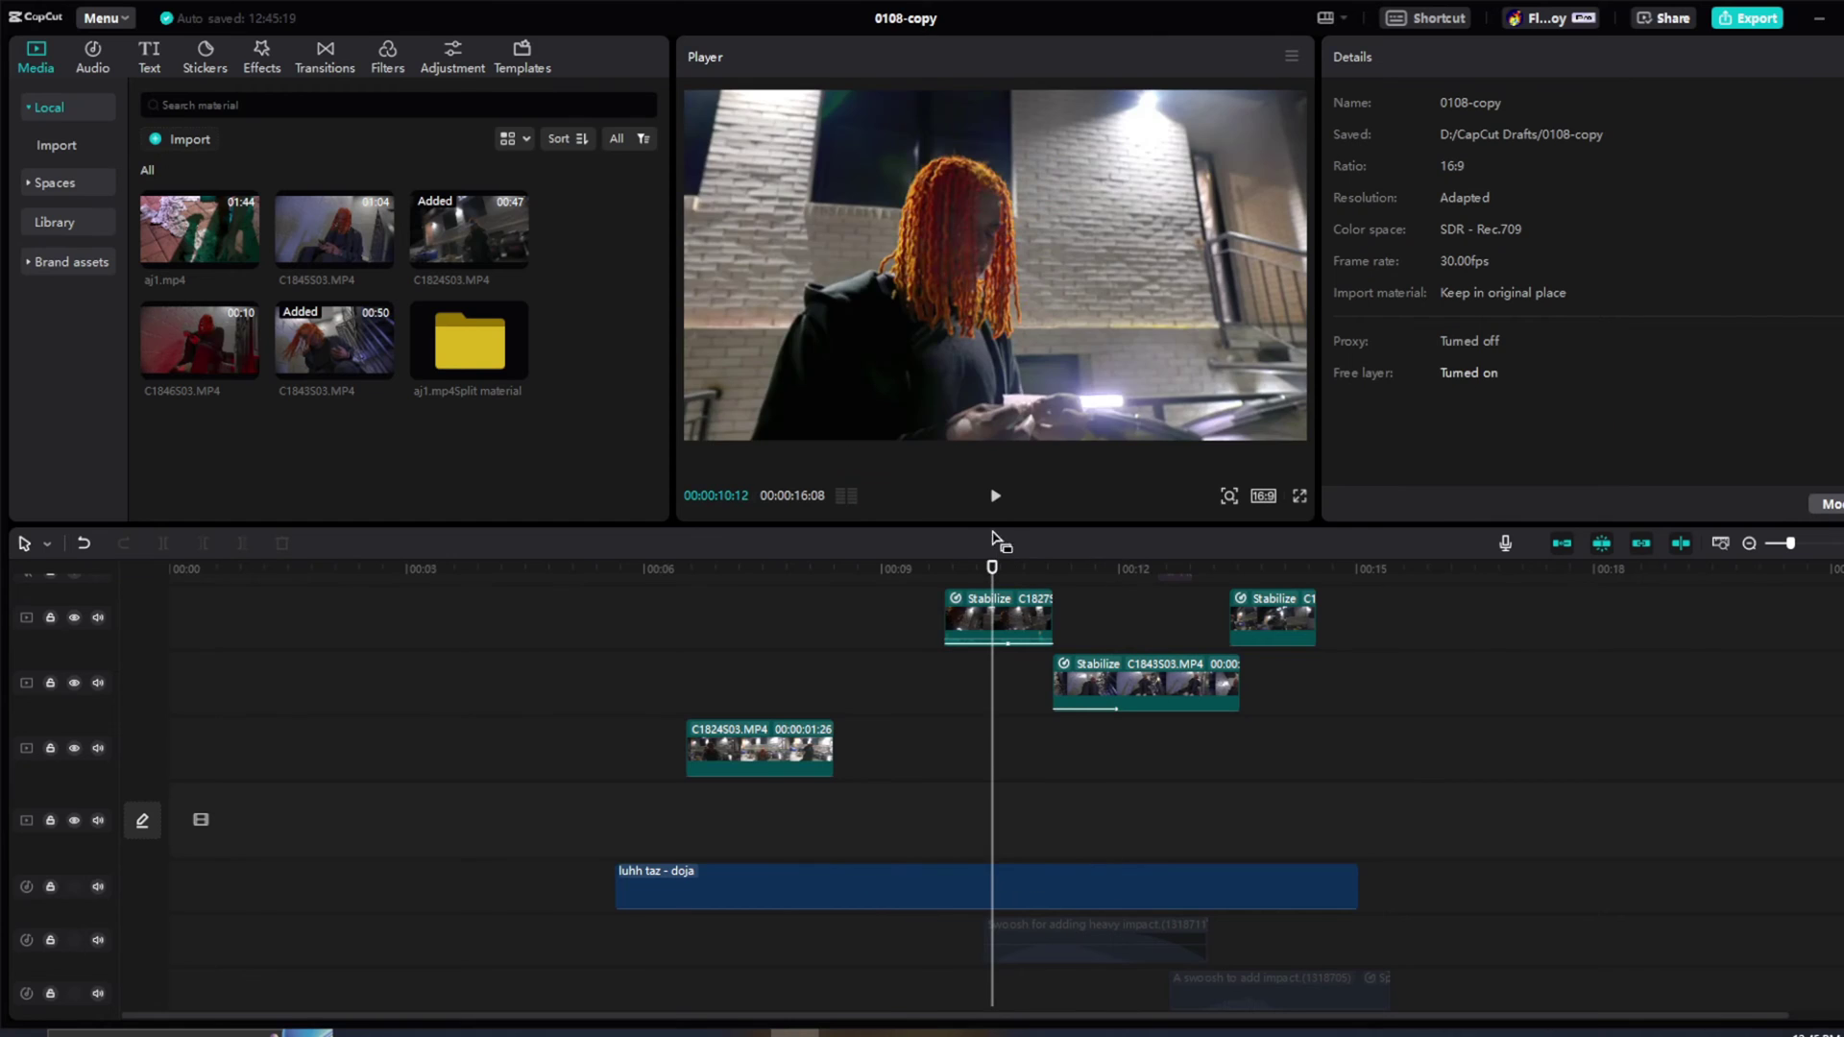
left_click(995, 495)
left_click(995, 496)
left_click(1004, 568)
left_click(995, 496)
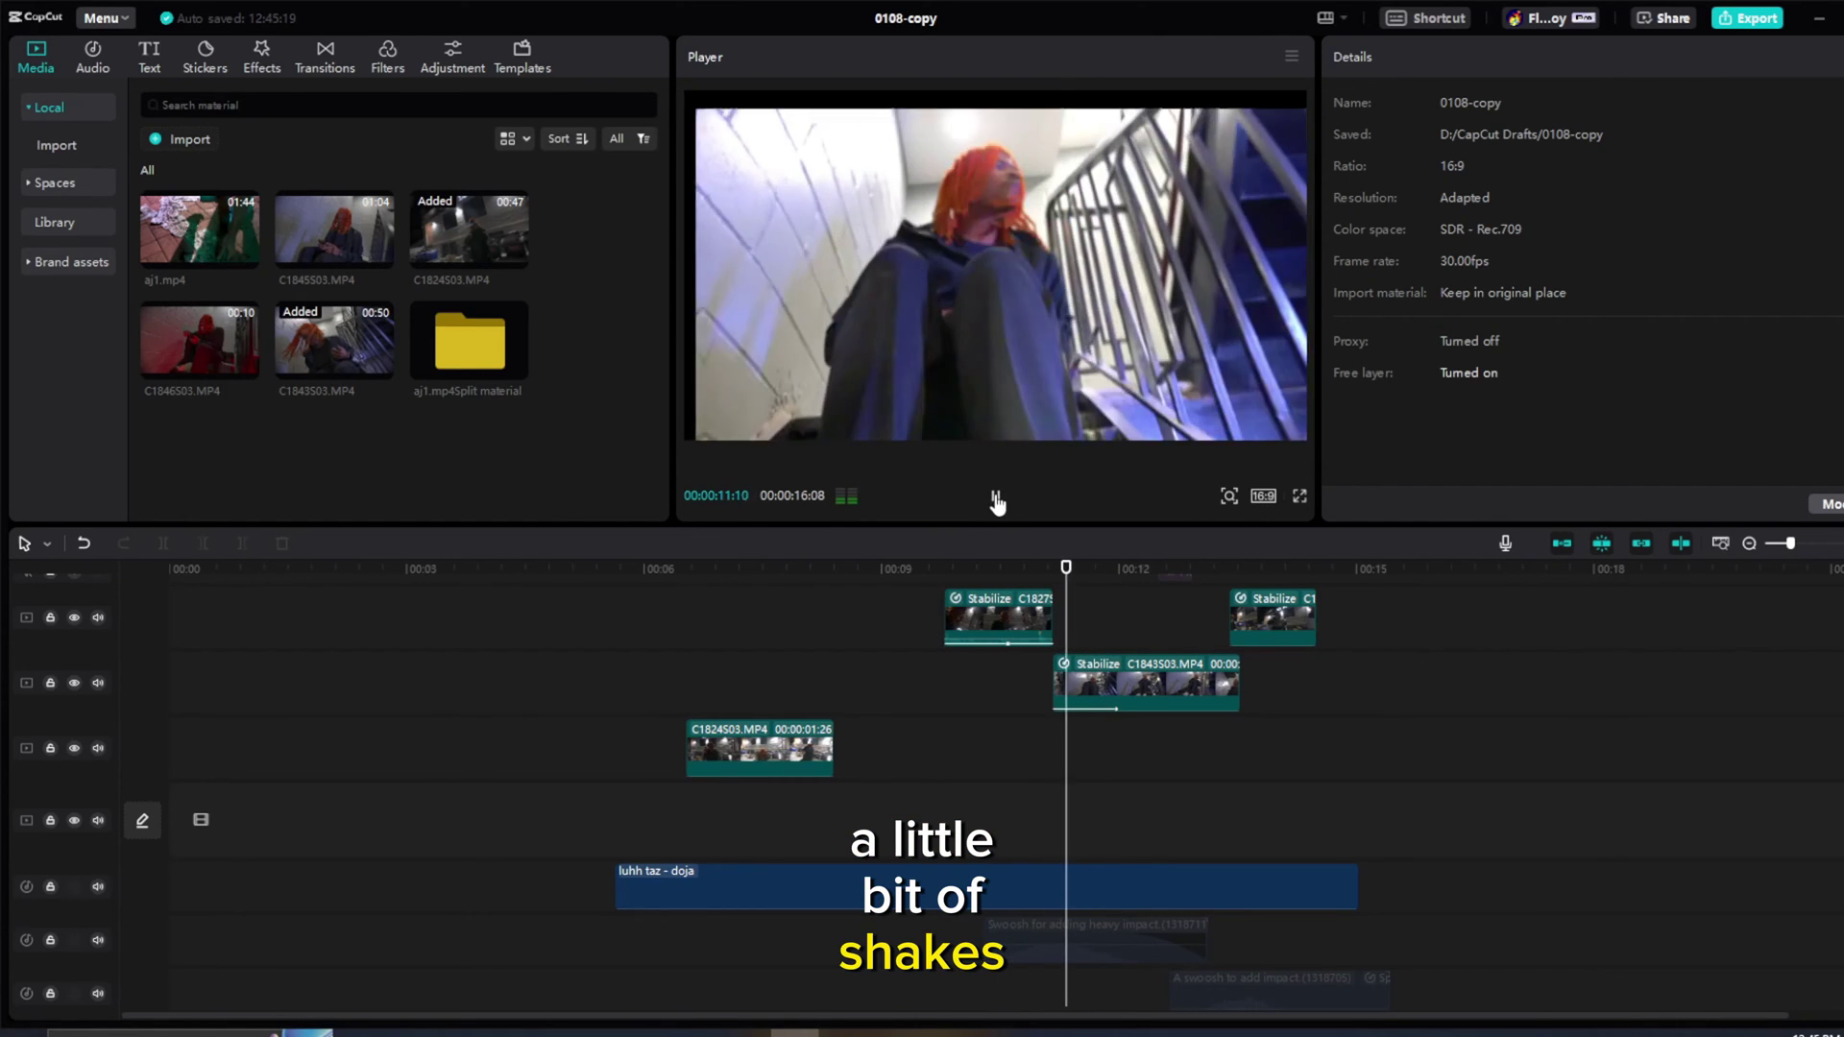
Step: Replace the In animation on the second stabilized clip, C1843S03.MP4, with the Sway Out Combo animation
left_click_drag(1086, 572, 1066, 610)
left_click(1107, 669)
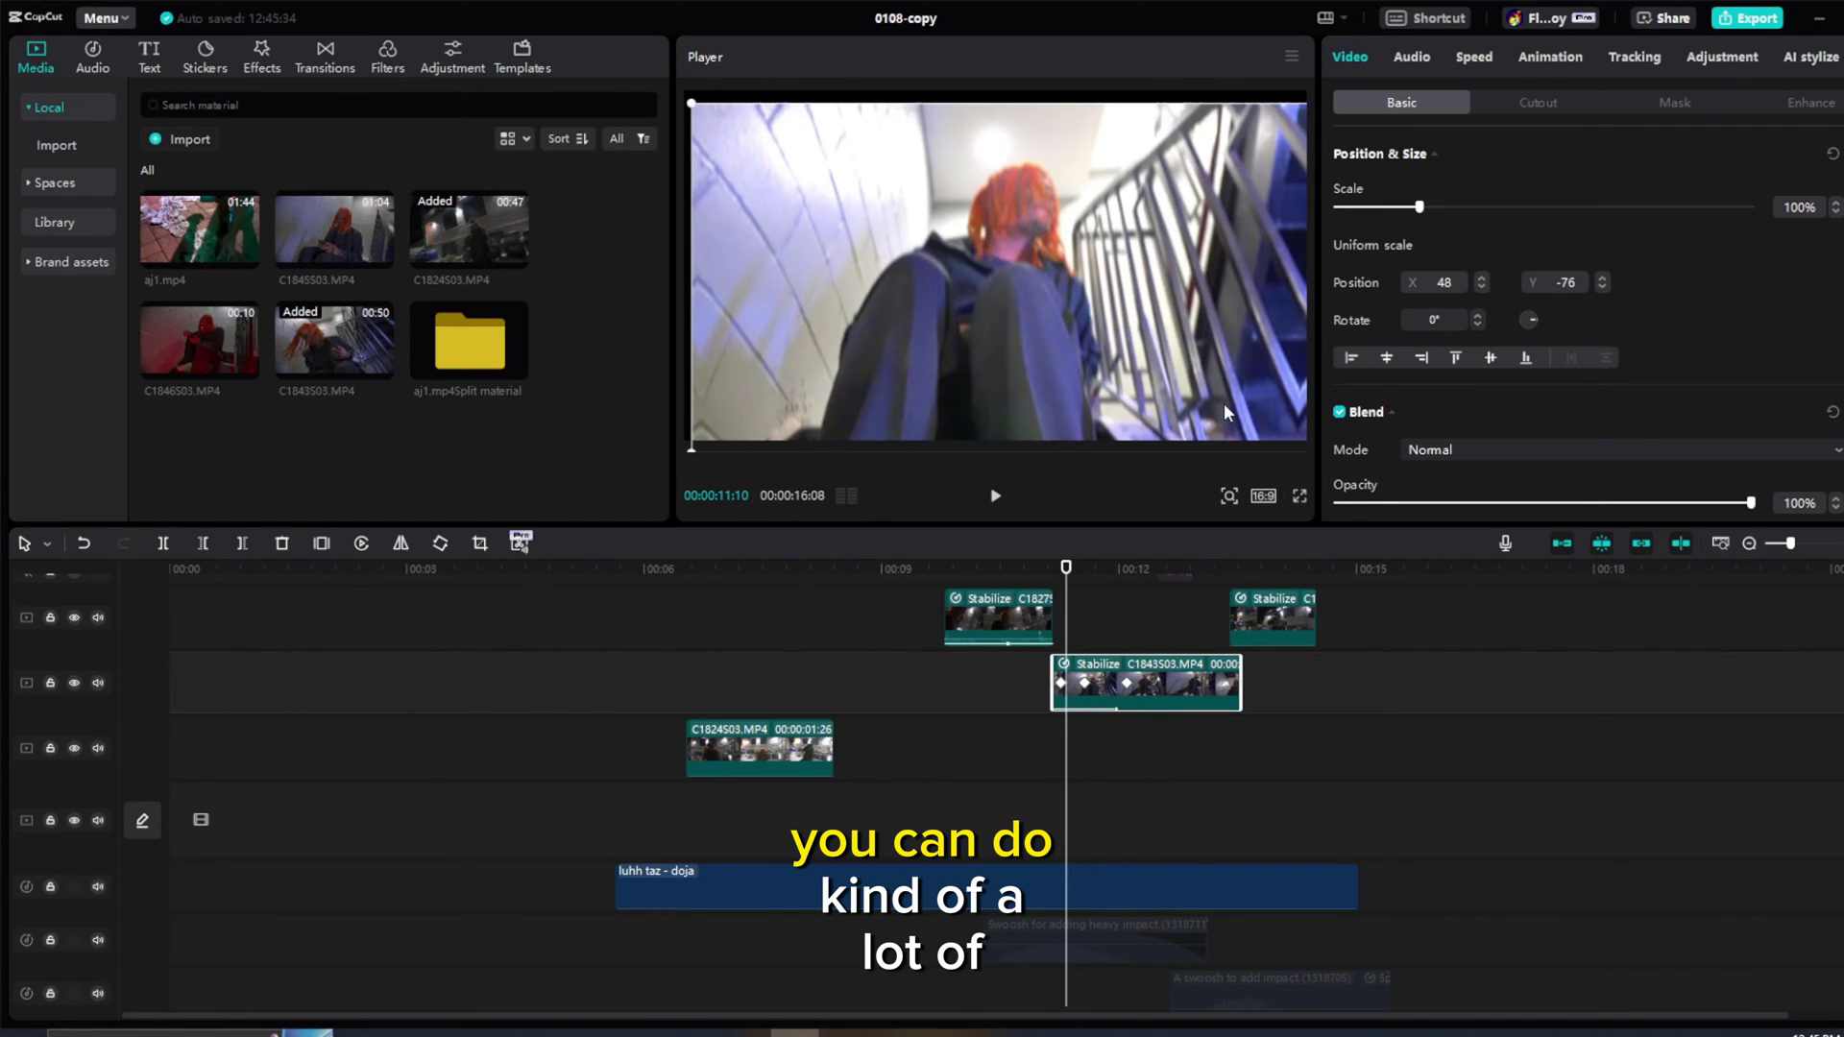
left_click(1521, 59)
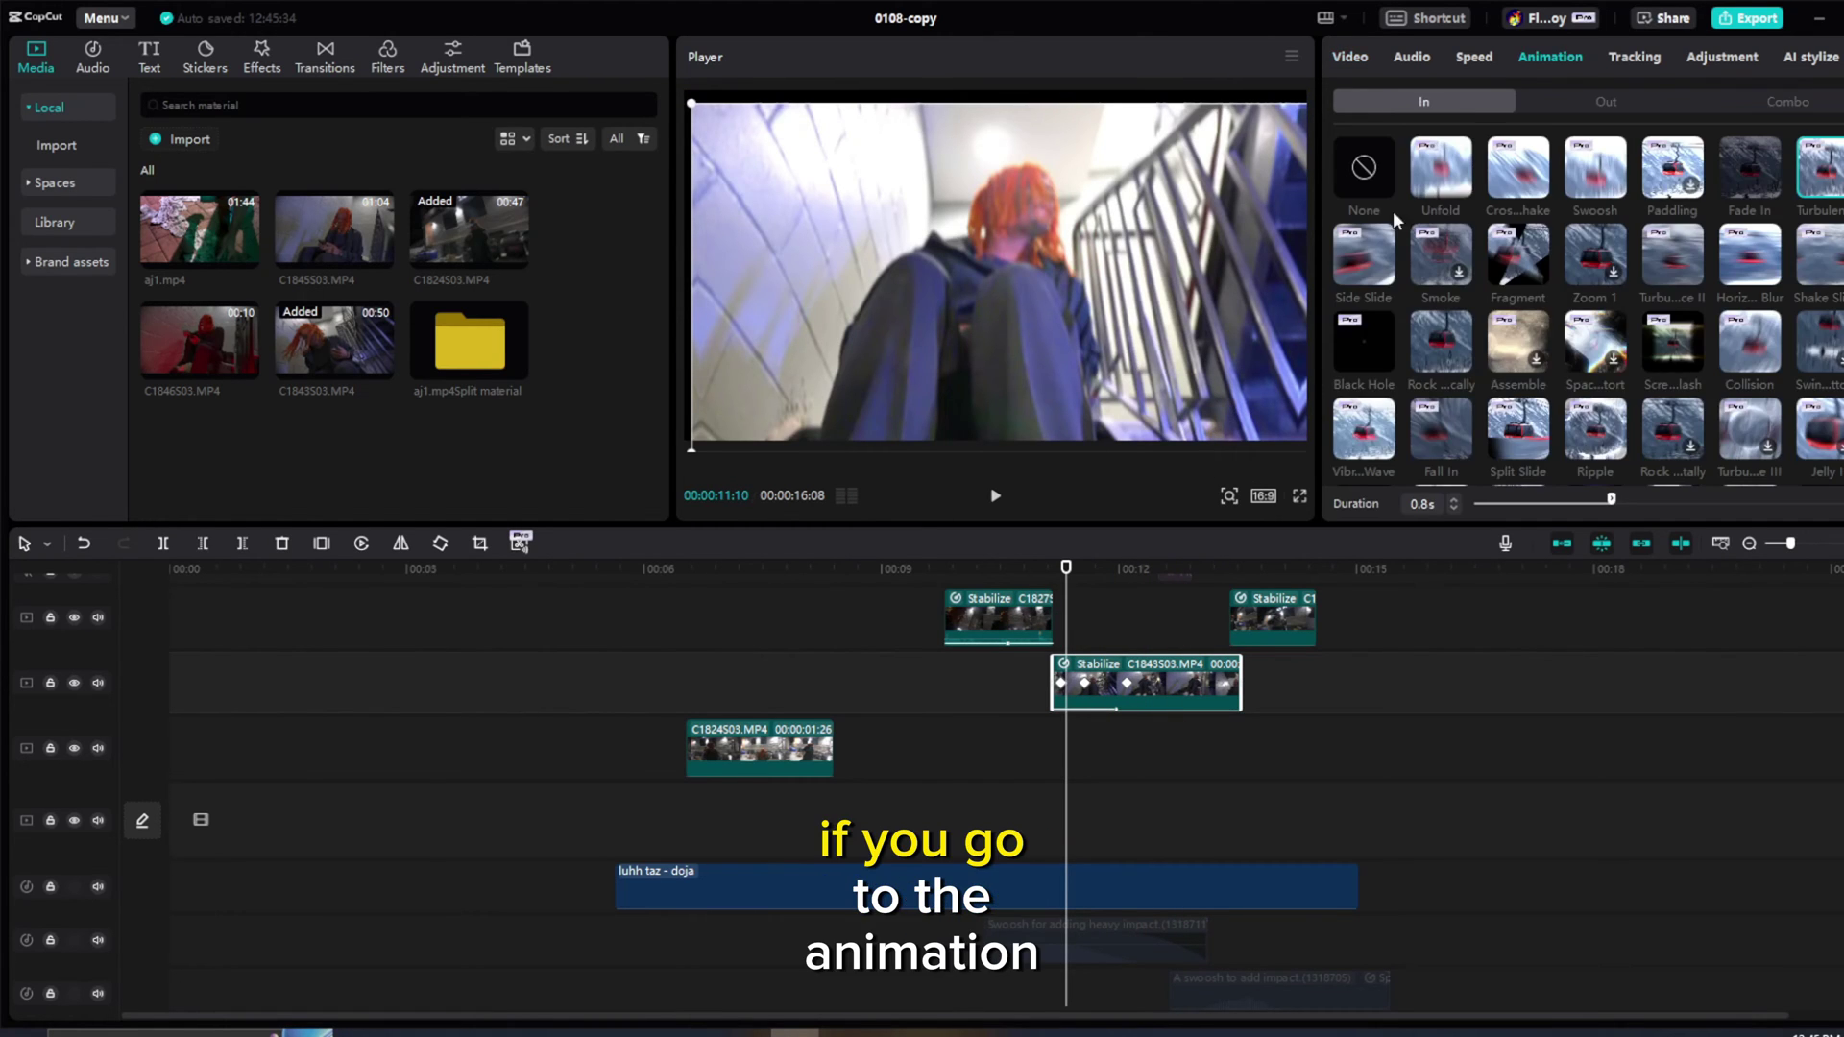
left_click(1788, 102)
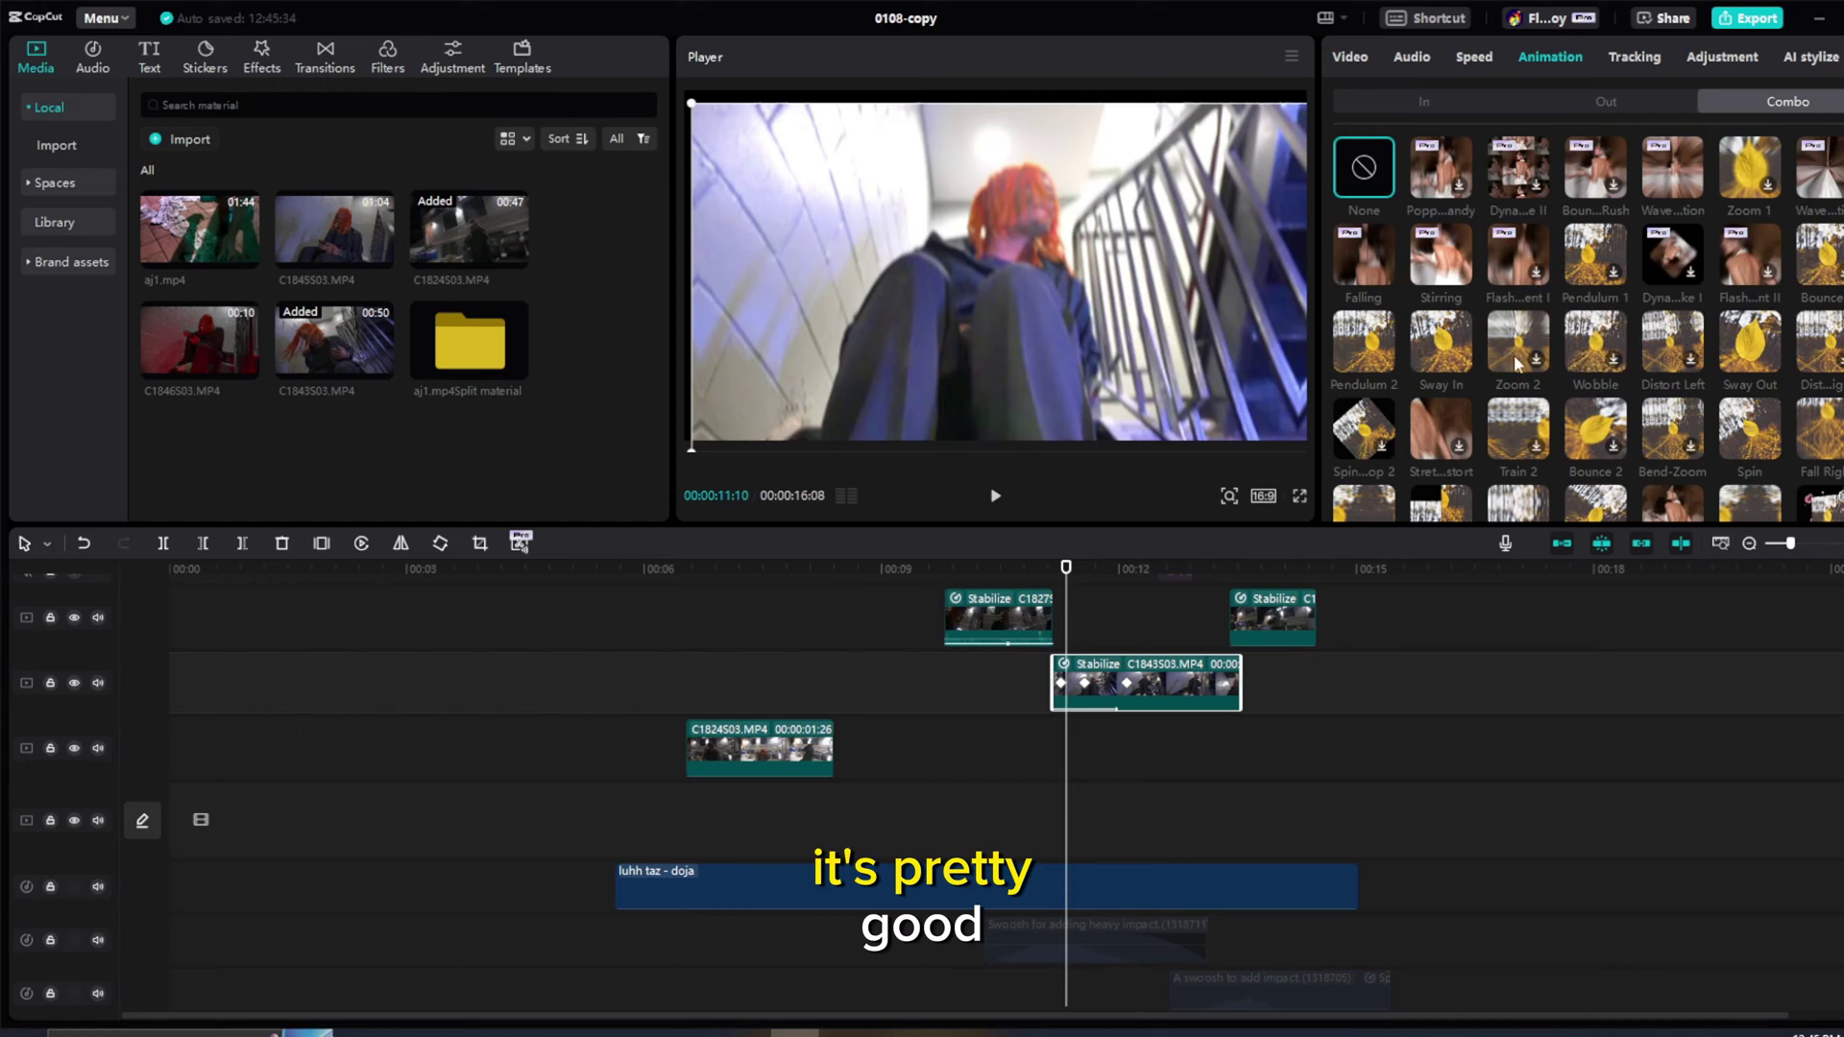
scroll(1506, 367, "down", 2)
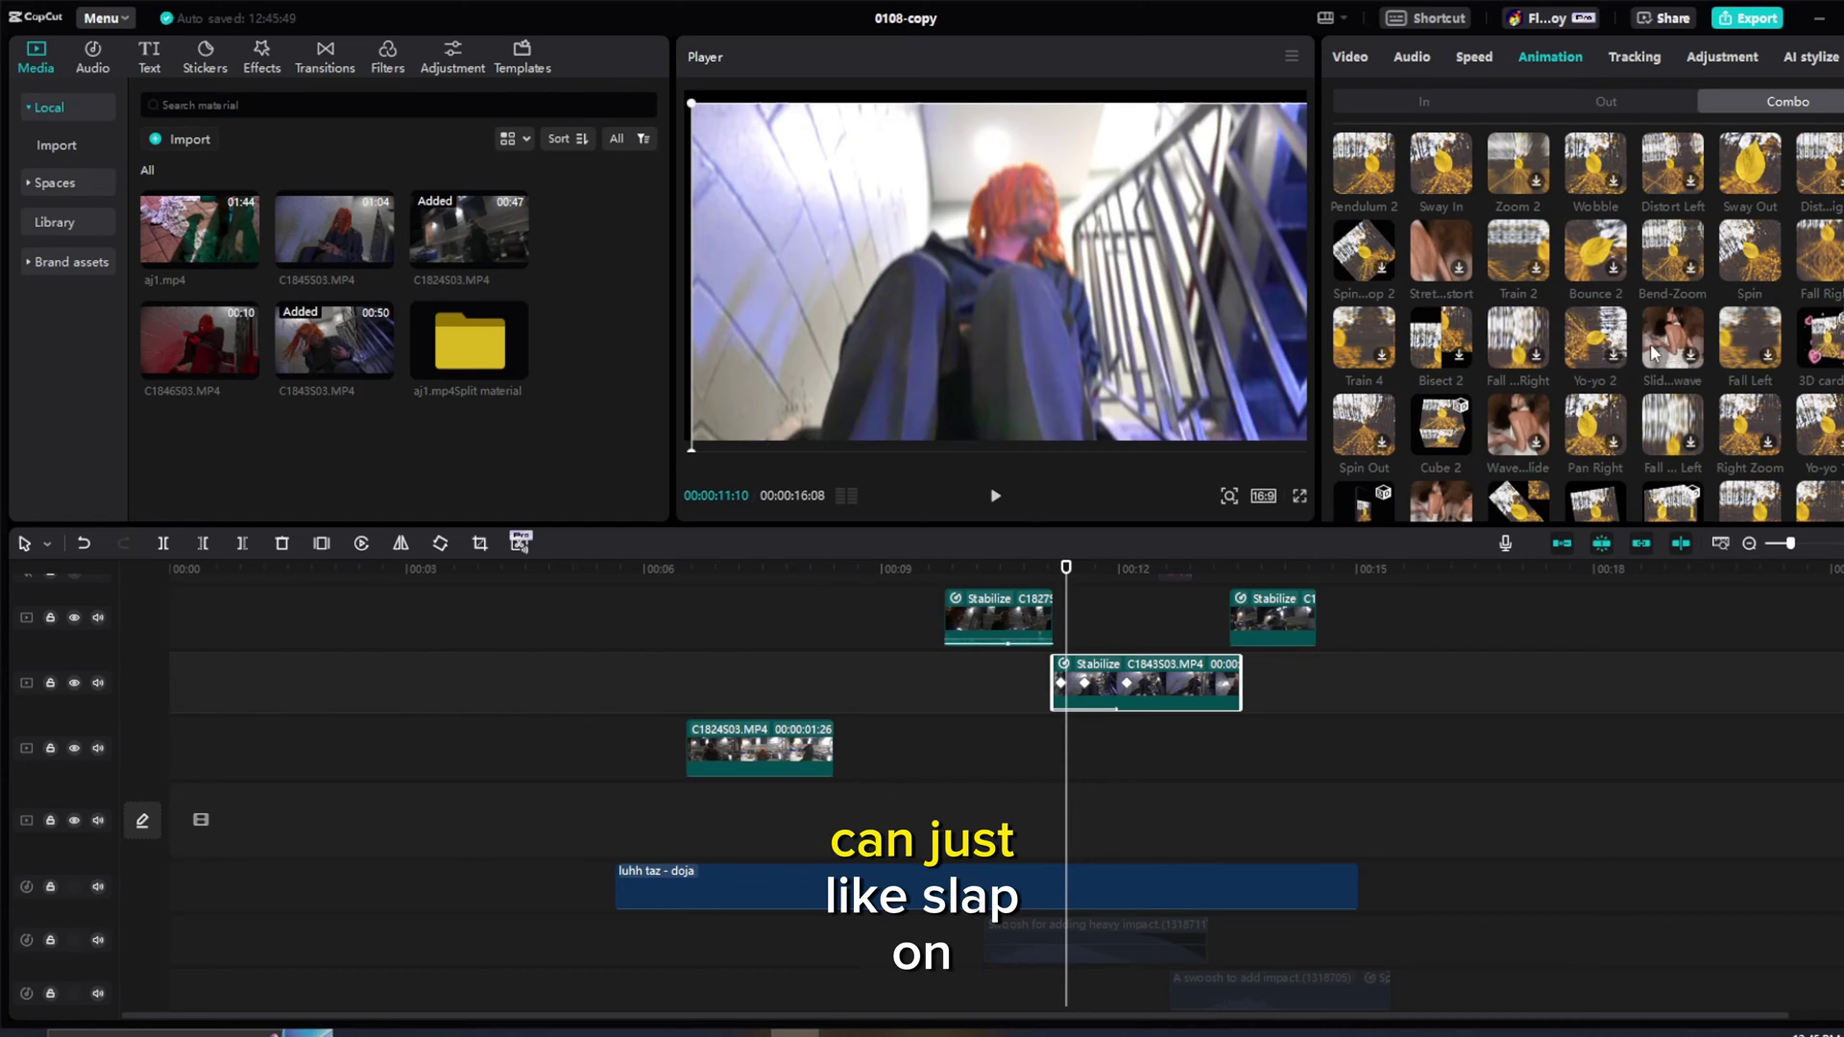
scroll(1653, 353, "up", 1)
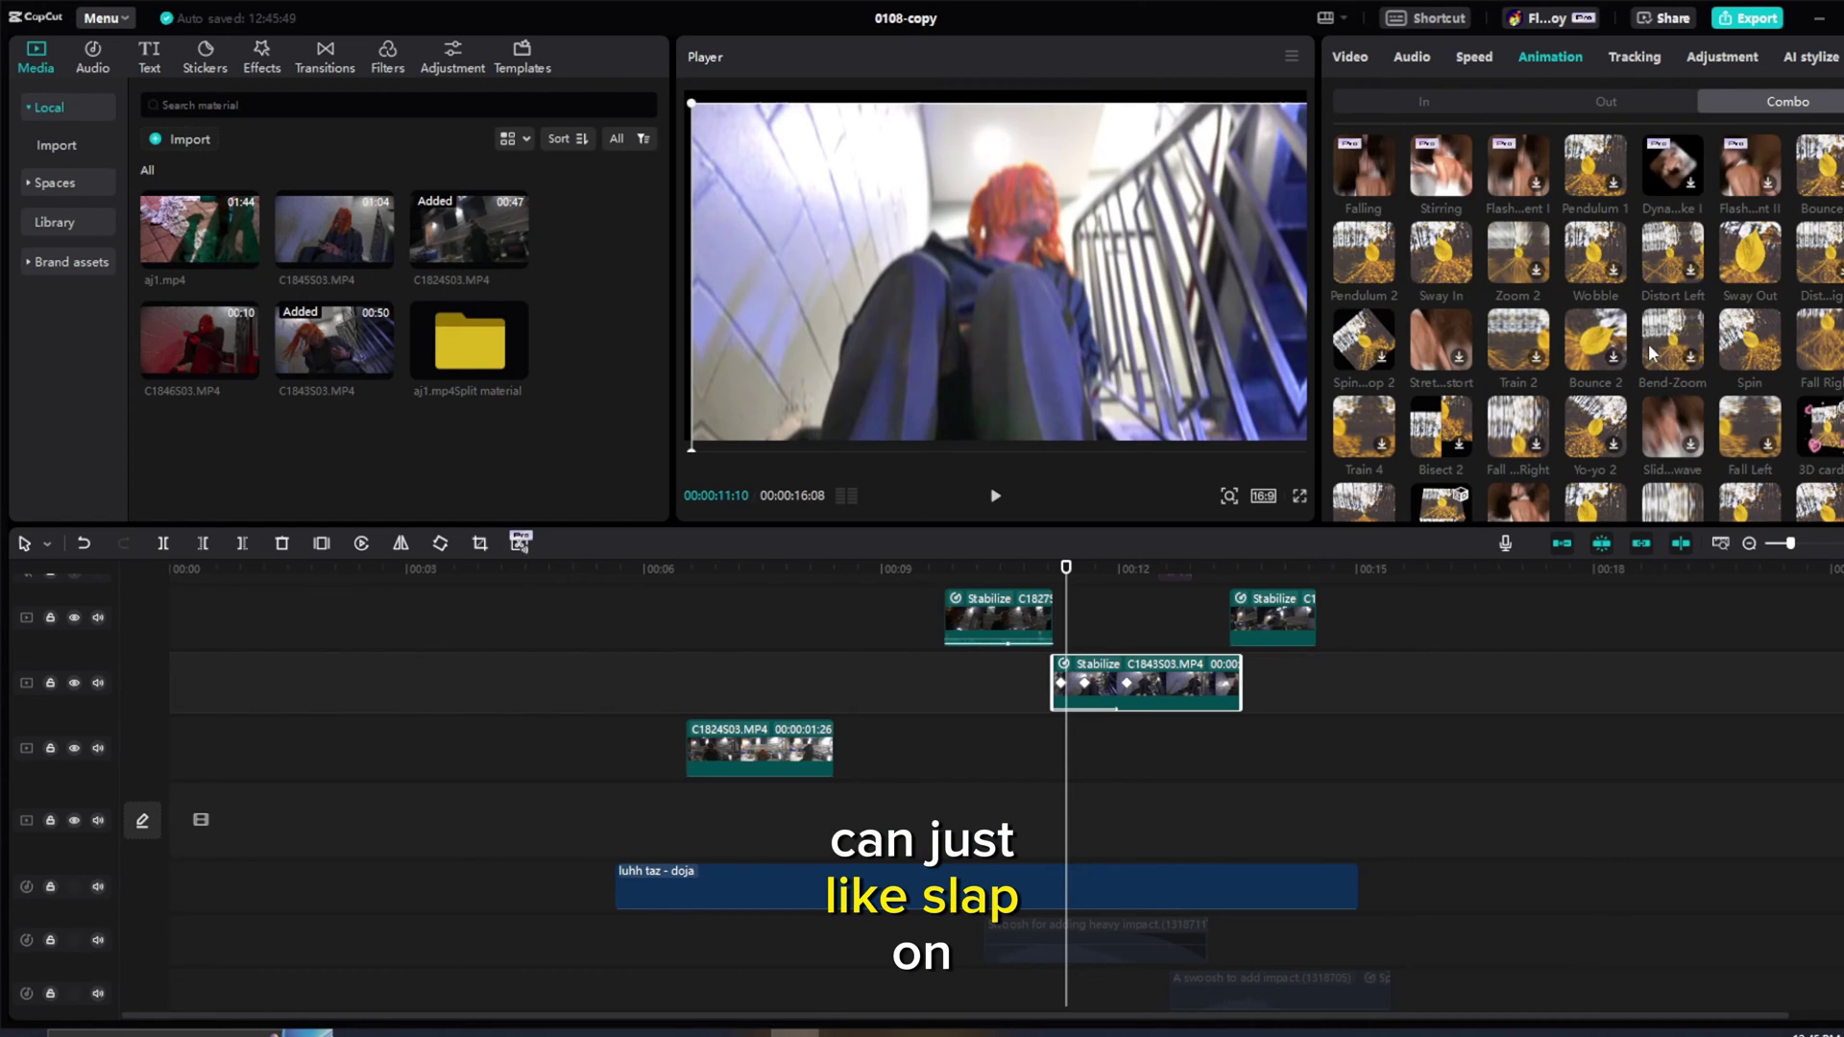
left_click(1750, 258)
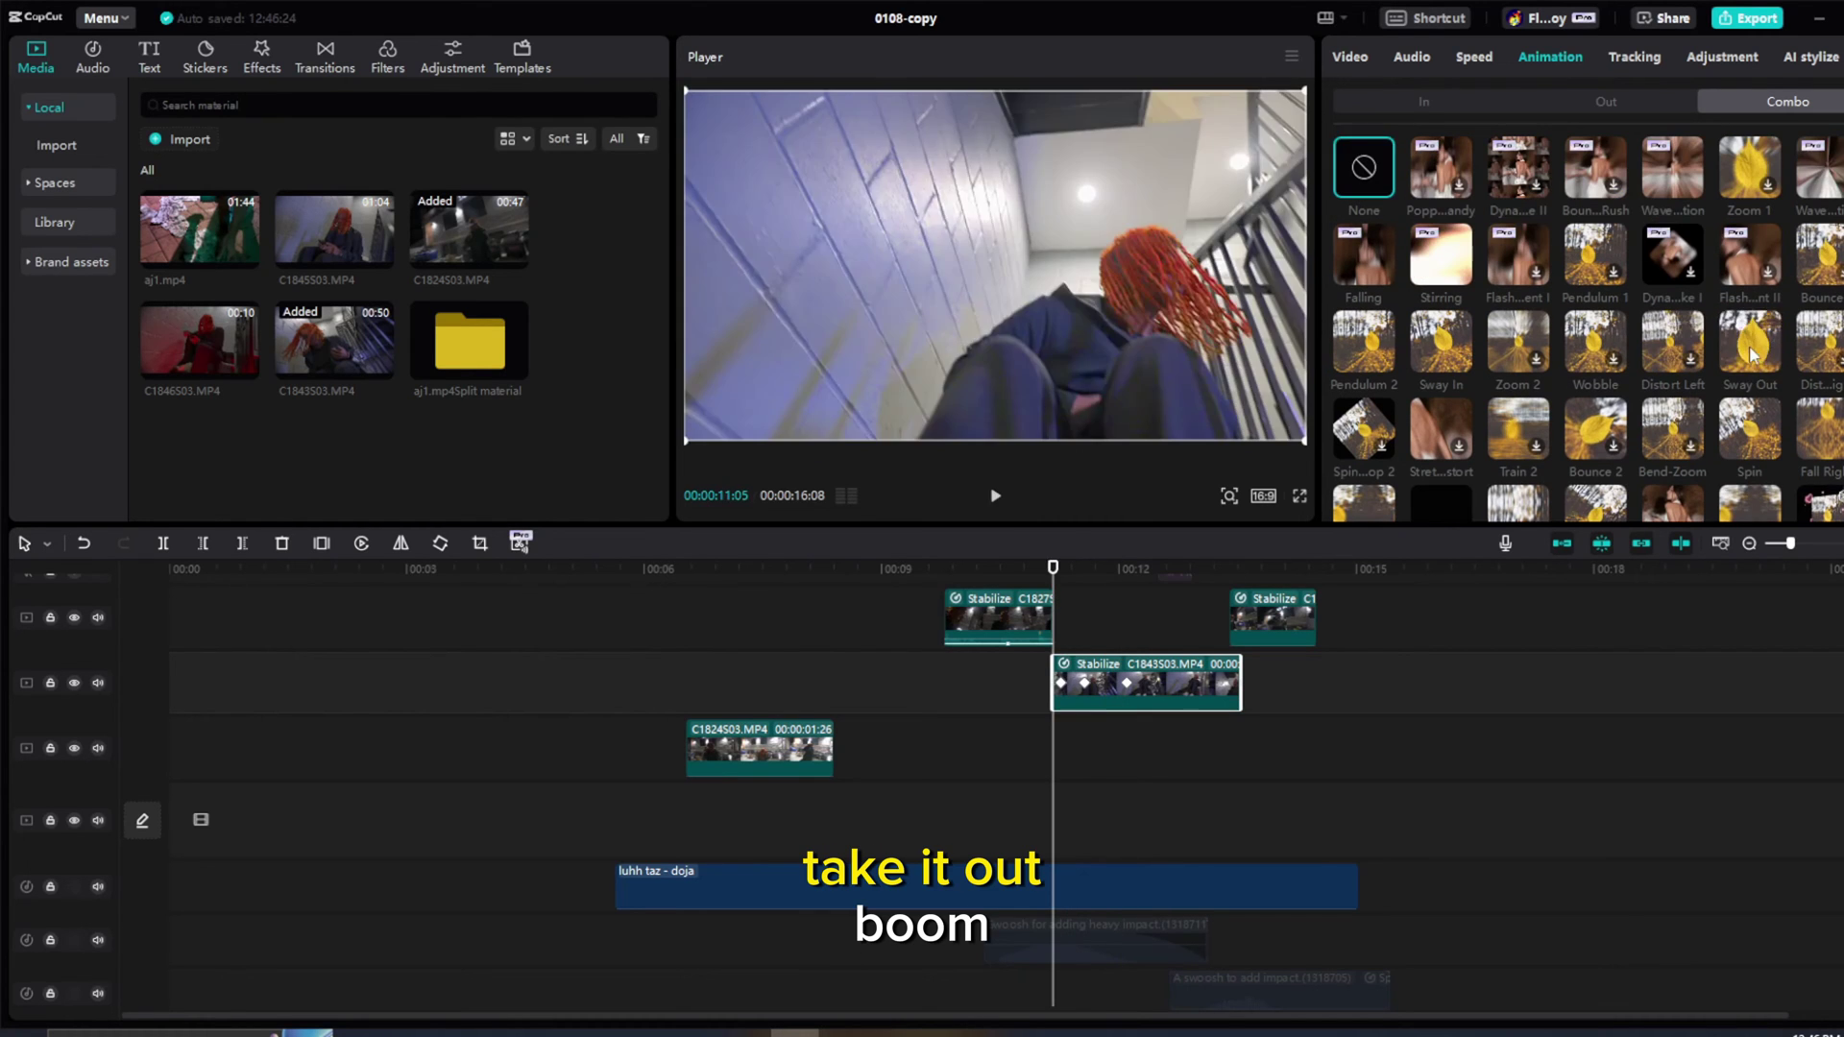
Step: Play back C1843S03.MP4 with its Sway Out animation through the cut into the third stabilized clip
left_click(995, 496)
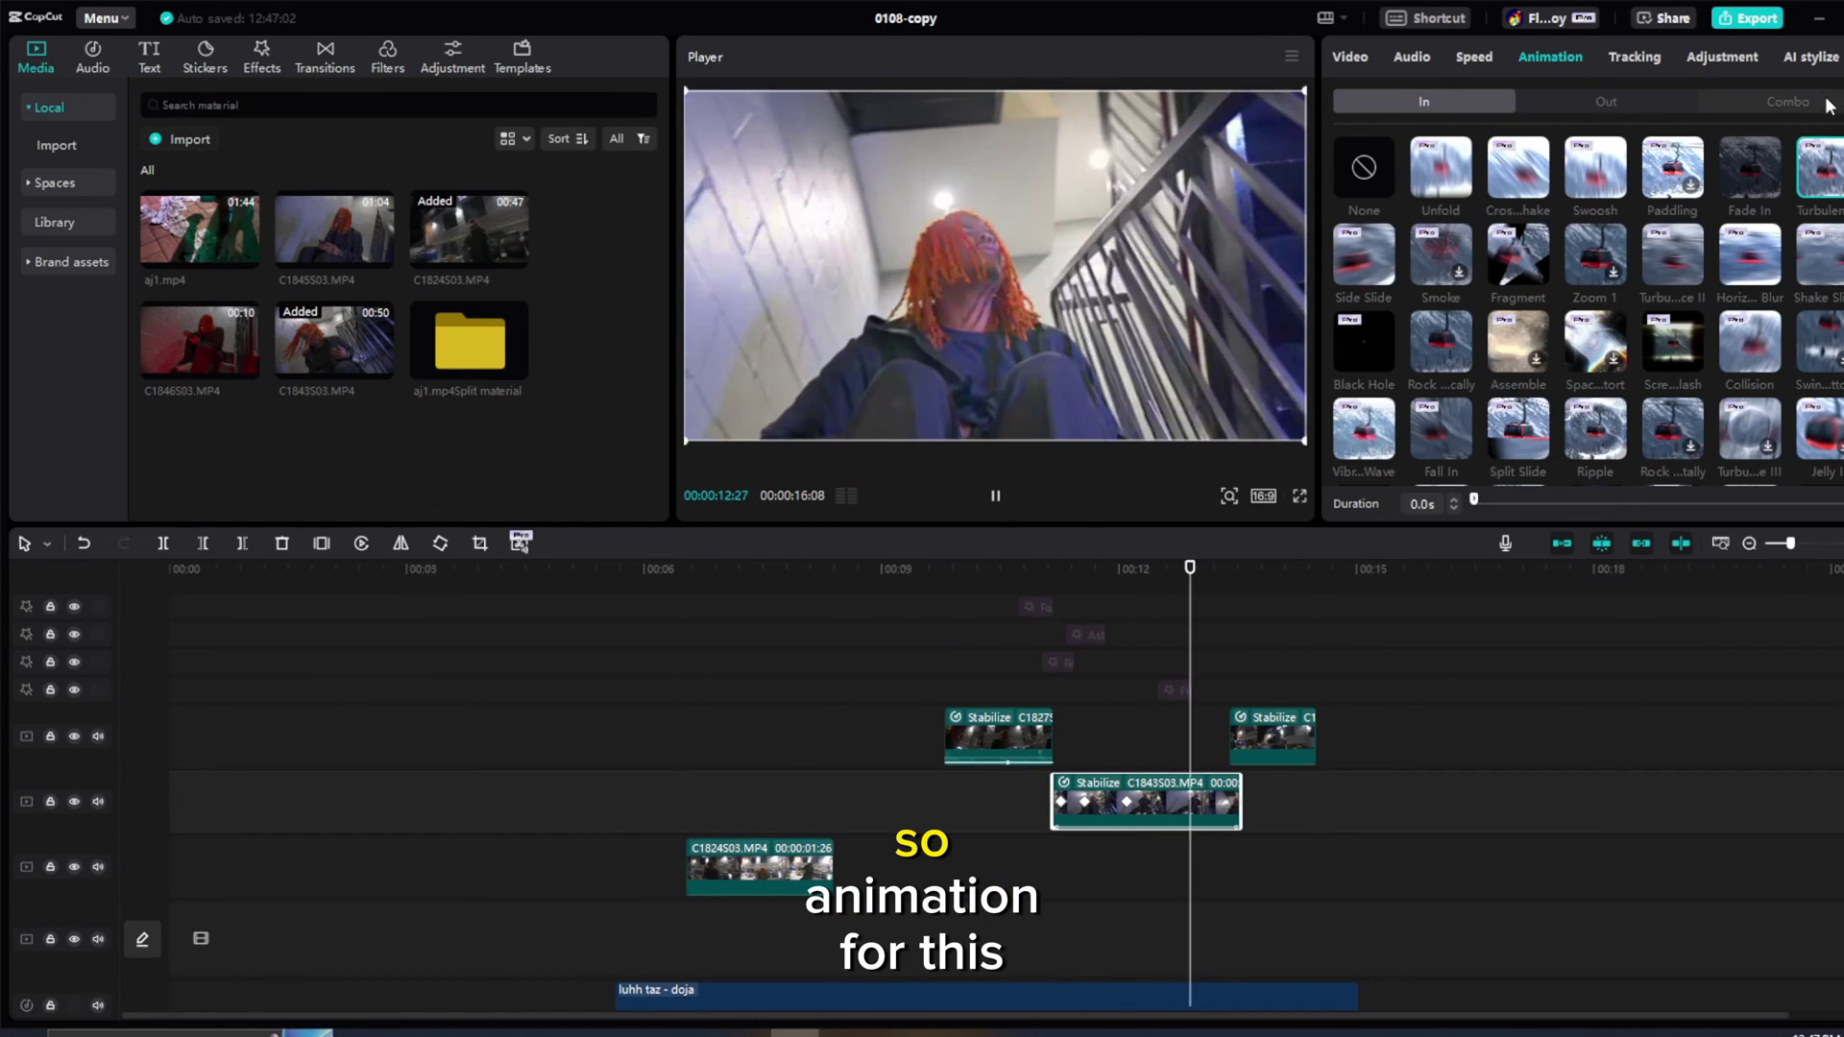
left_click(1825, 101)
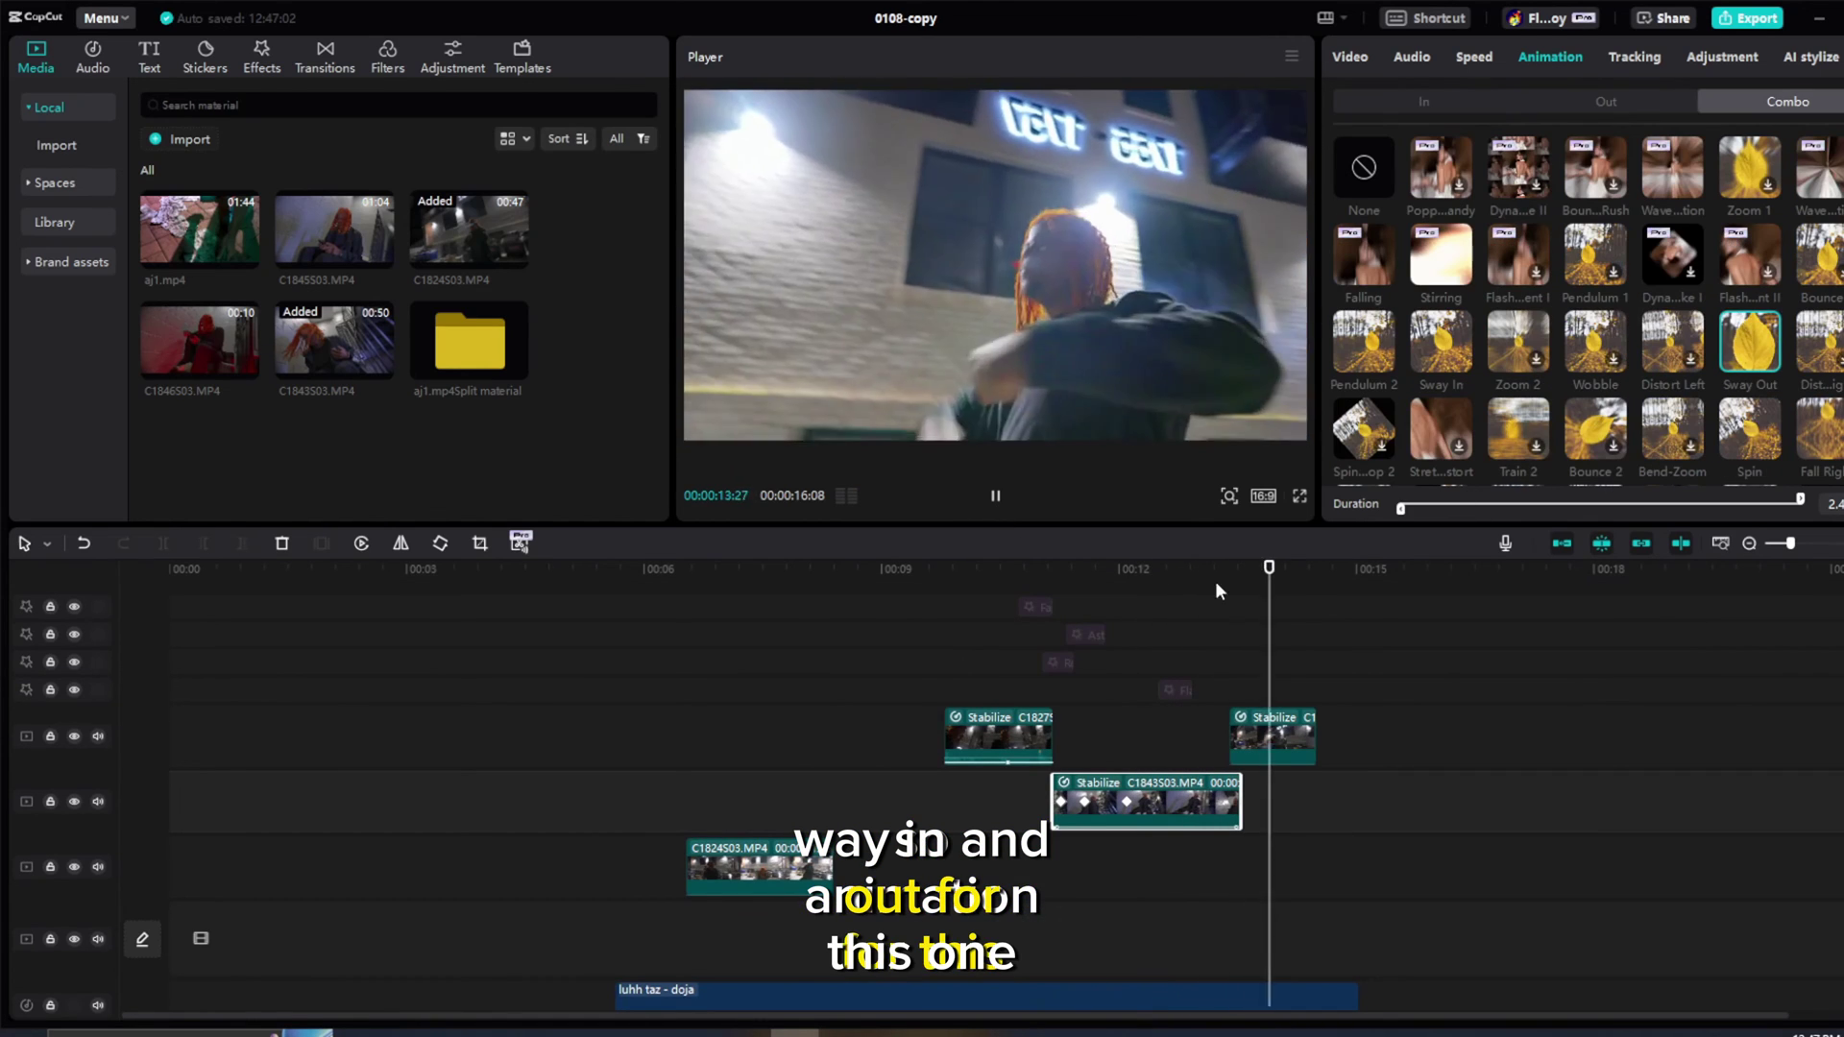
left_click(999, 499)
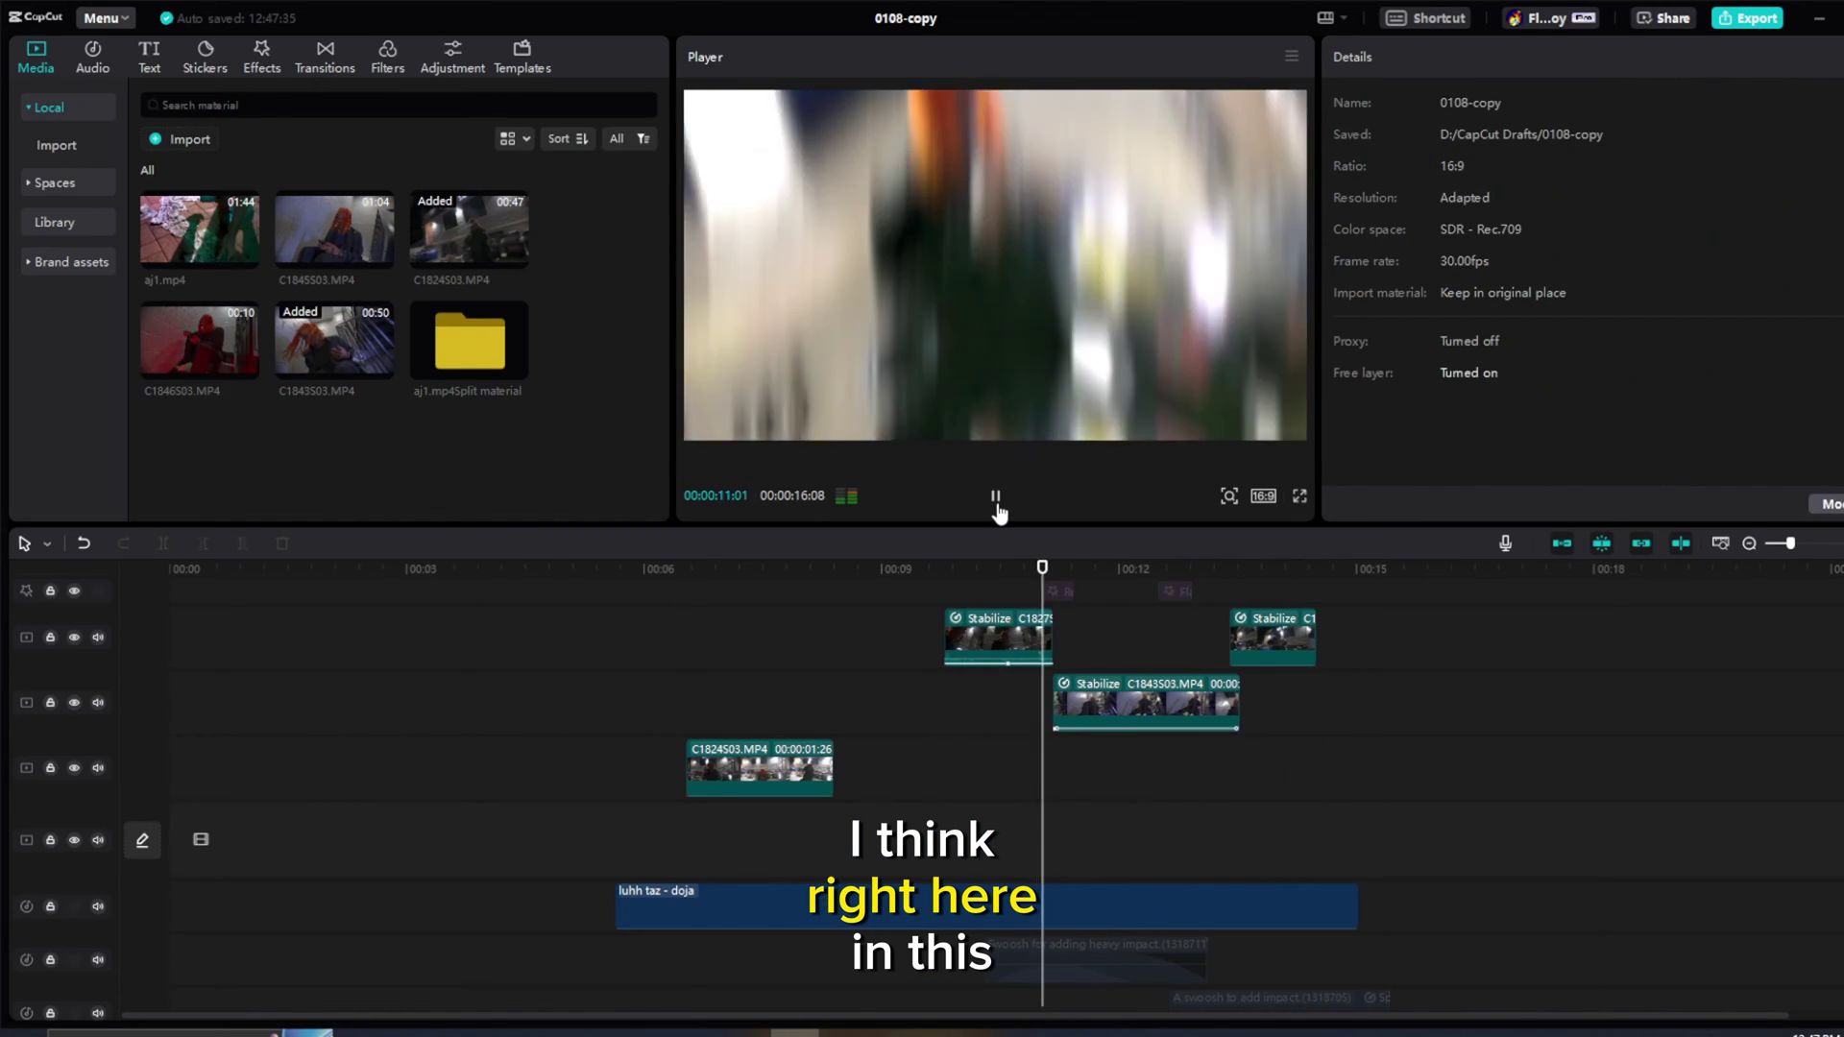
left_click(997, 502)
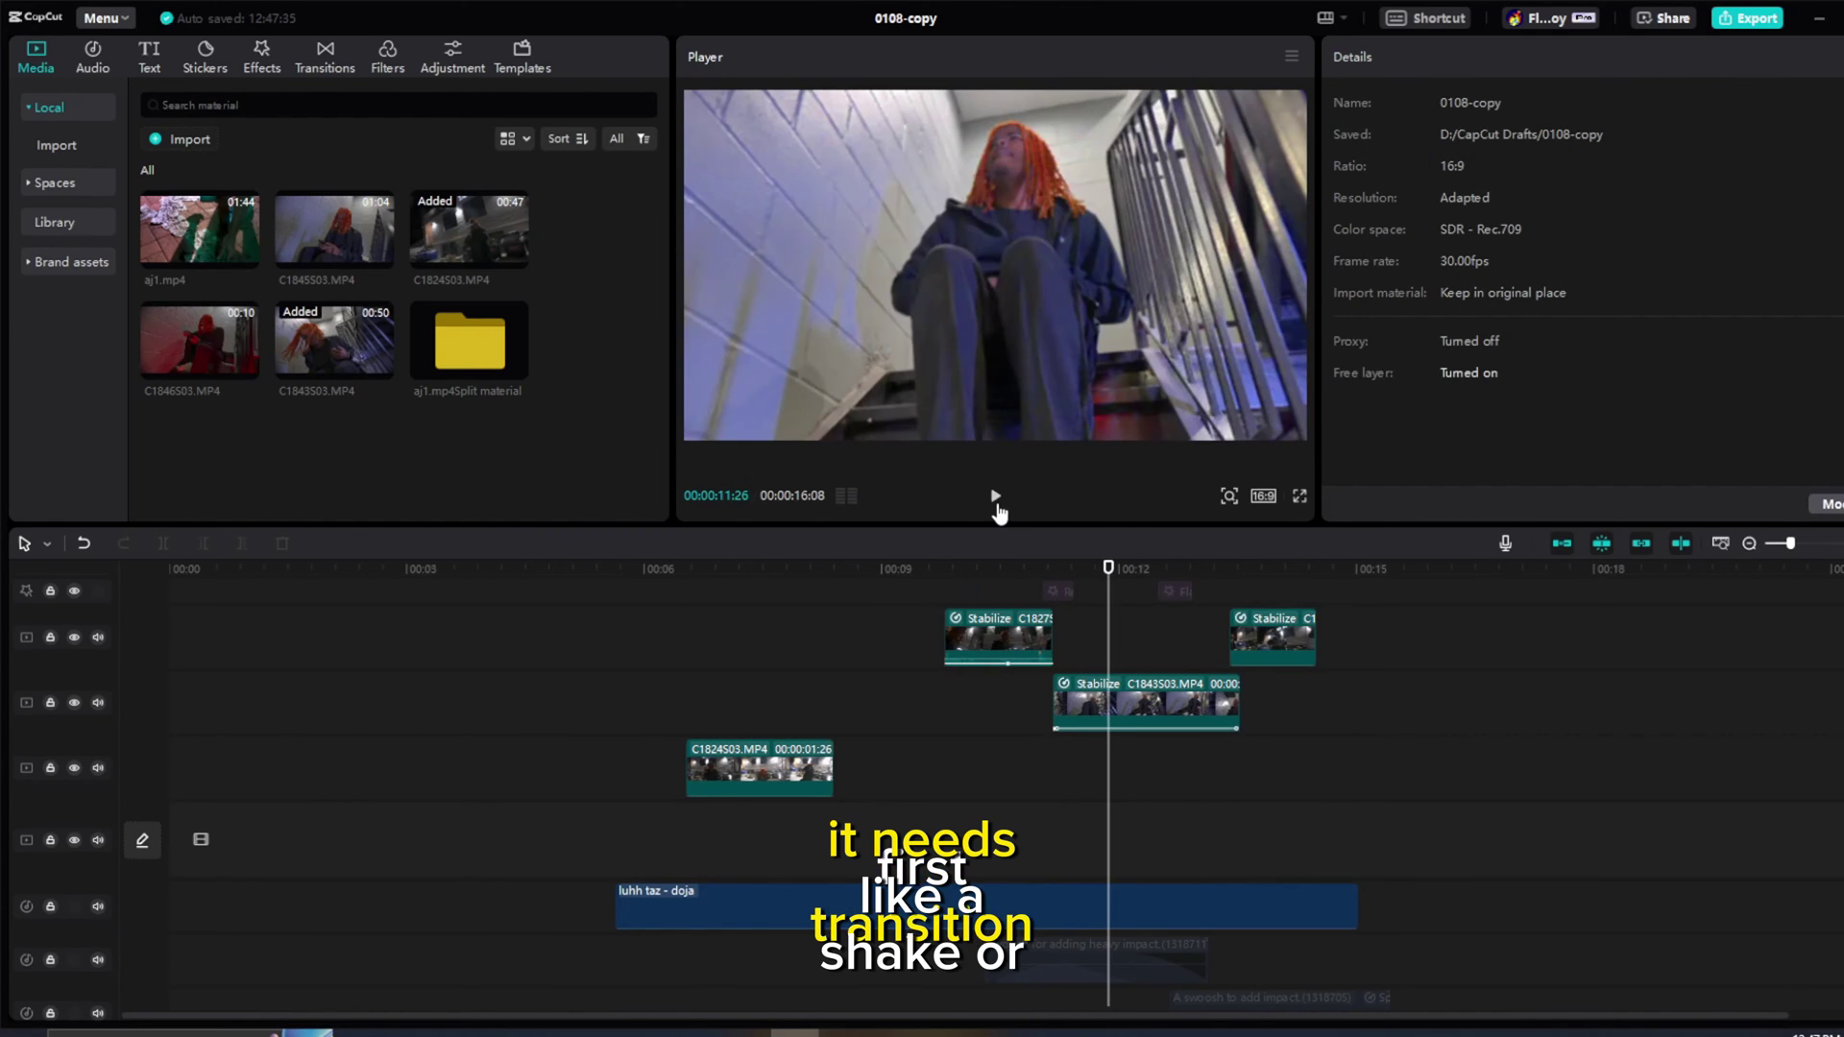
Step: Search the video effects for "shake" and place Repeat Shake above the cut between the first and second stabilized clips
left_click(1050, 567)
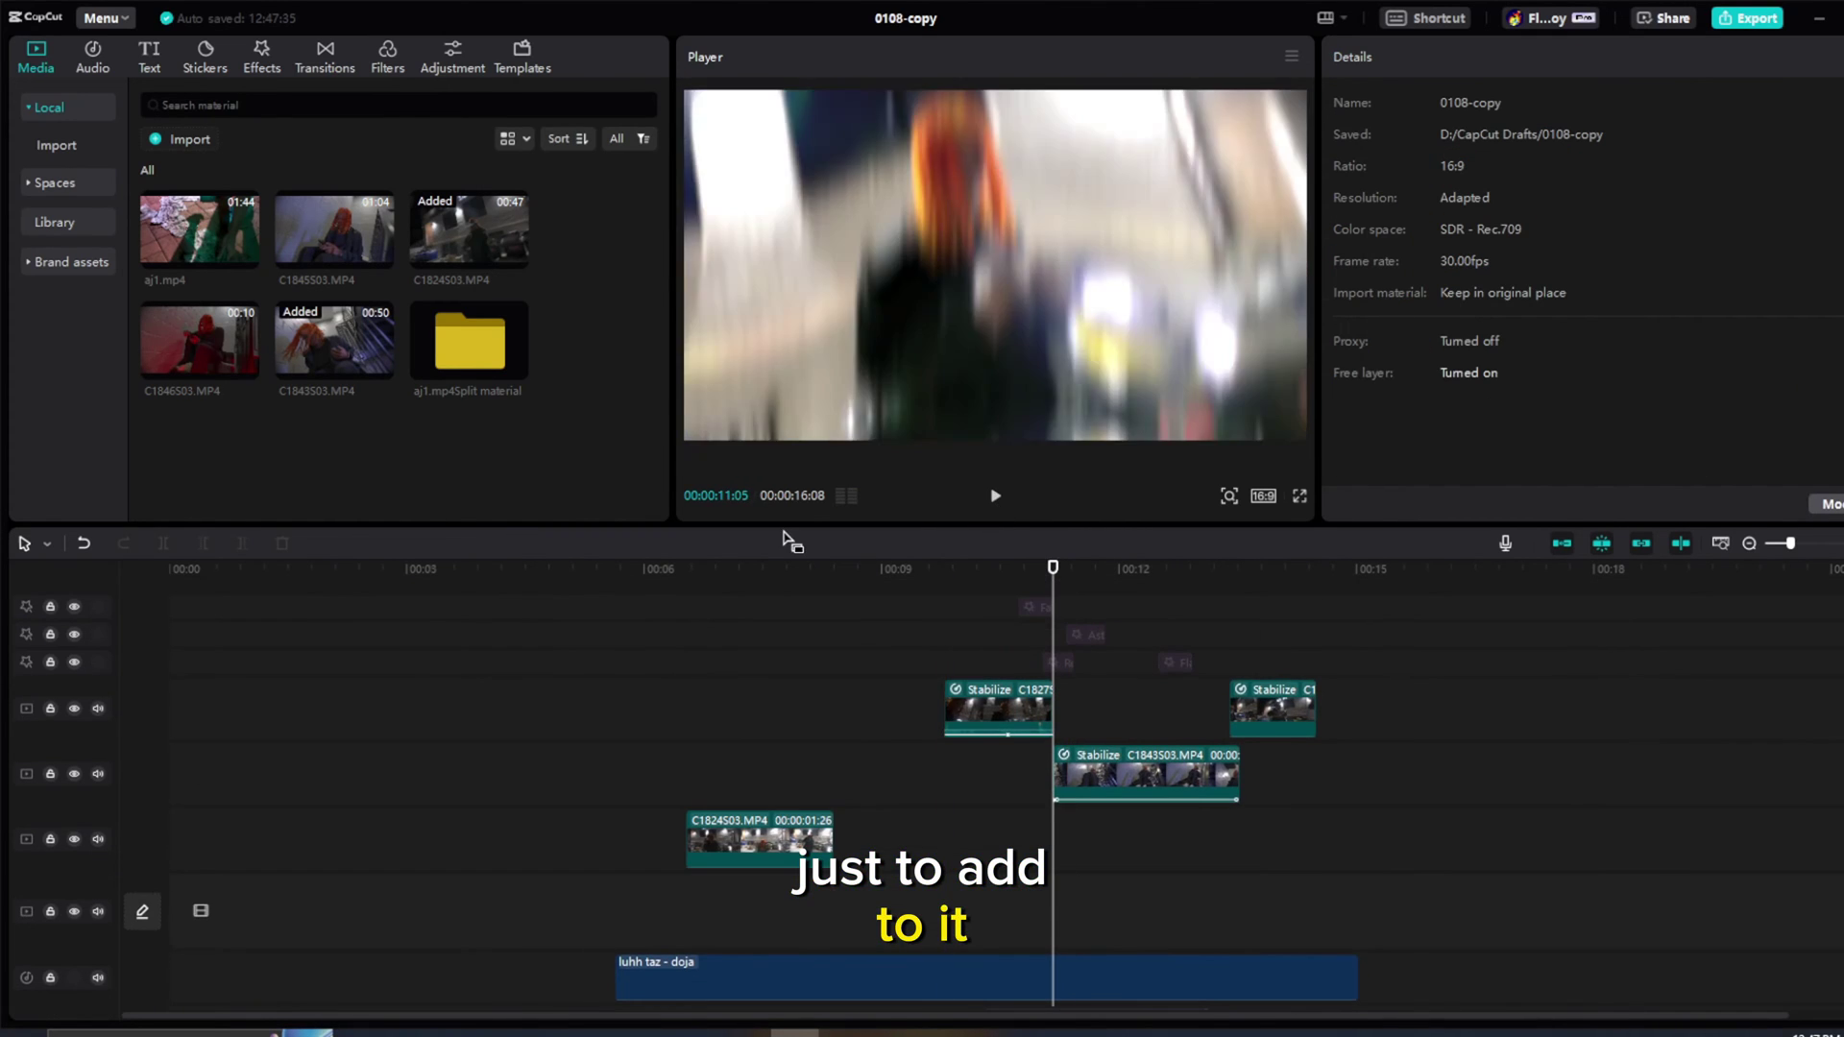
left_click(264, 60)
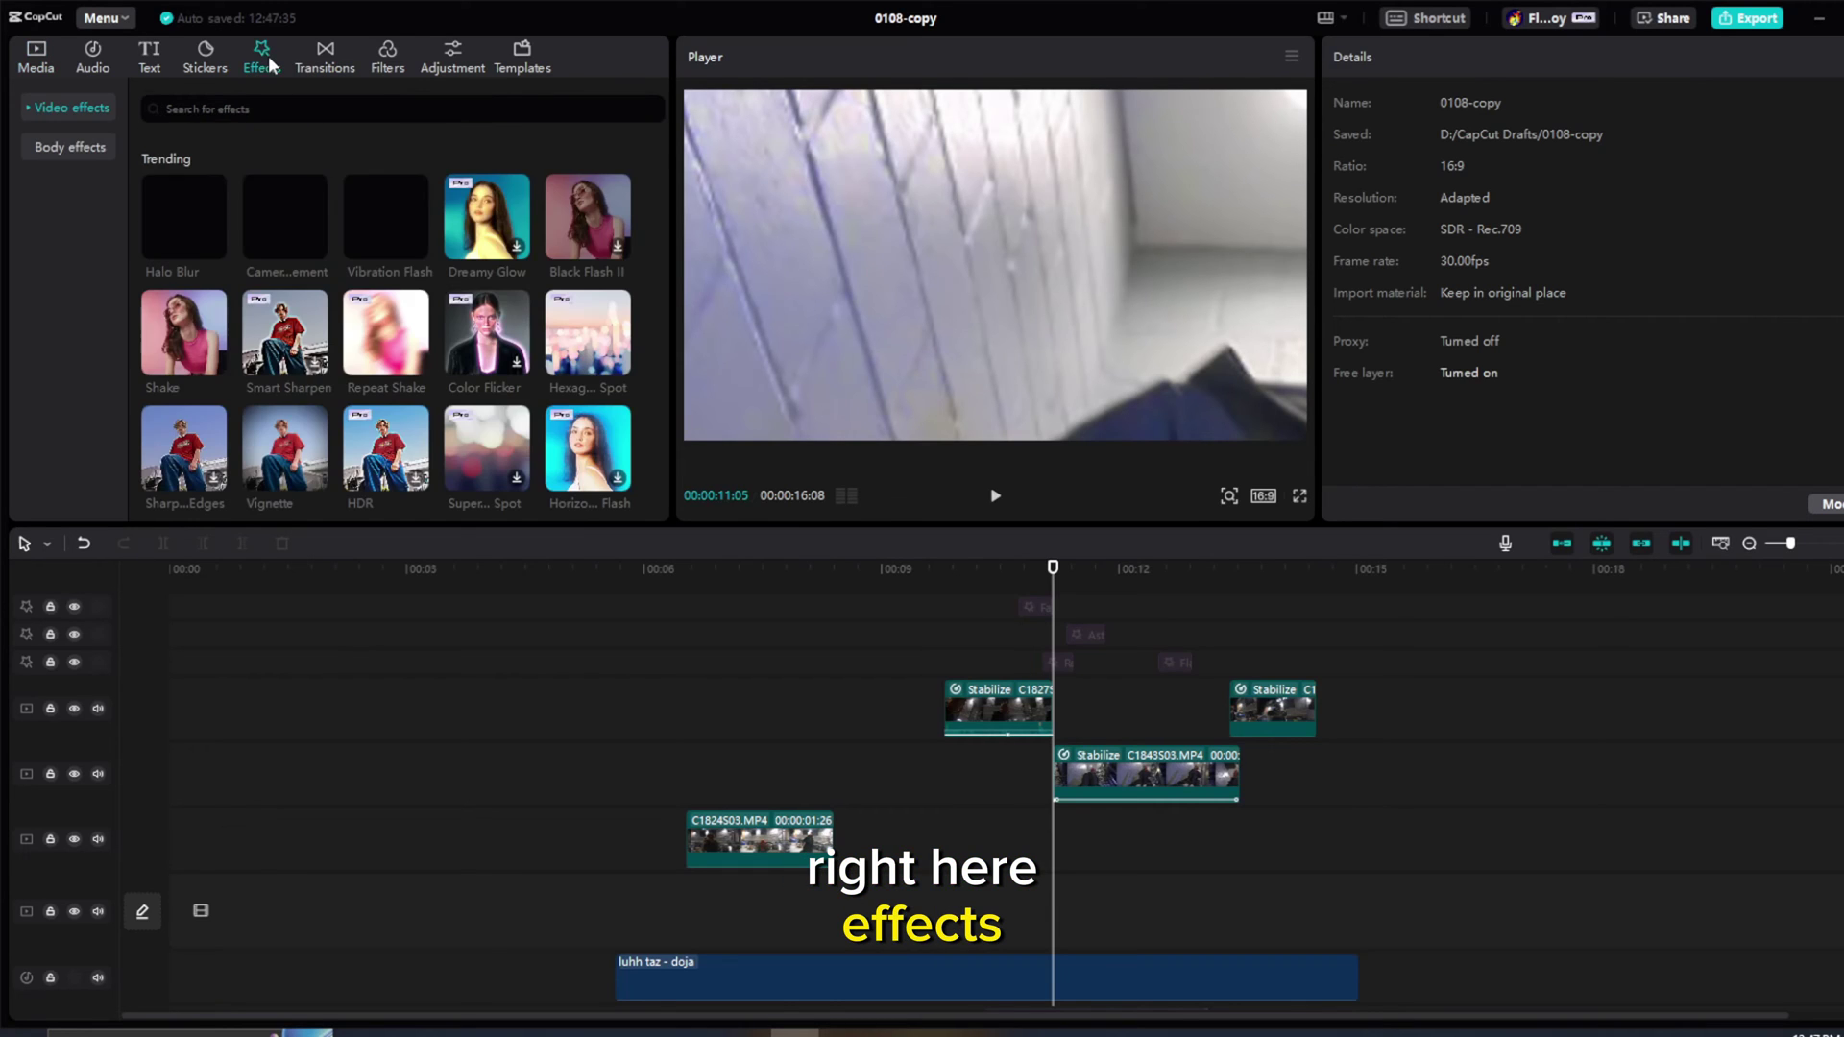
left_click(261, 111)
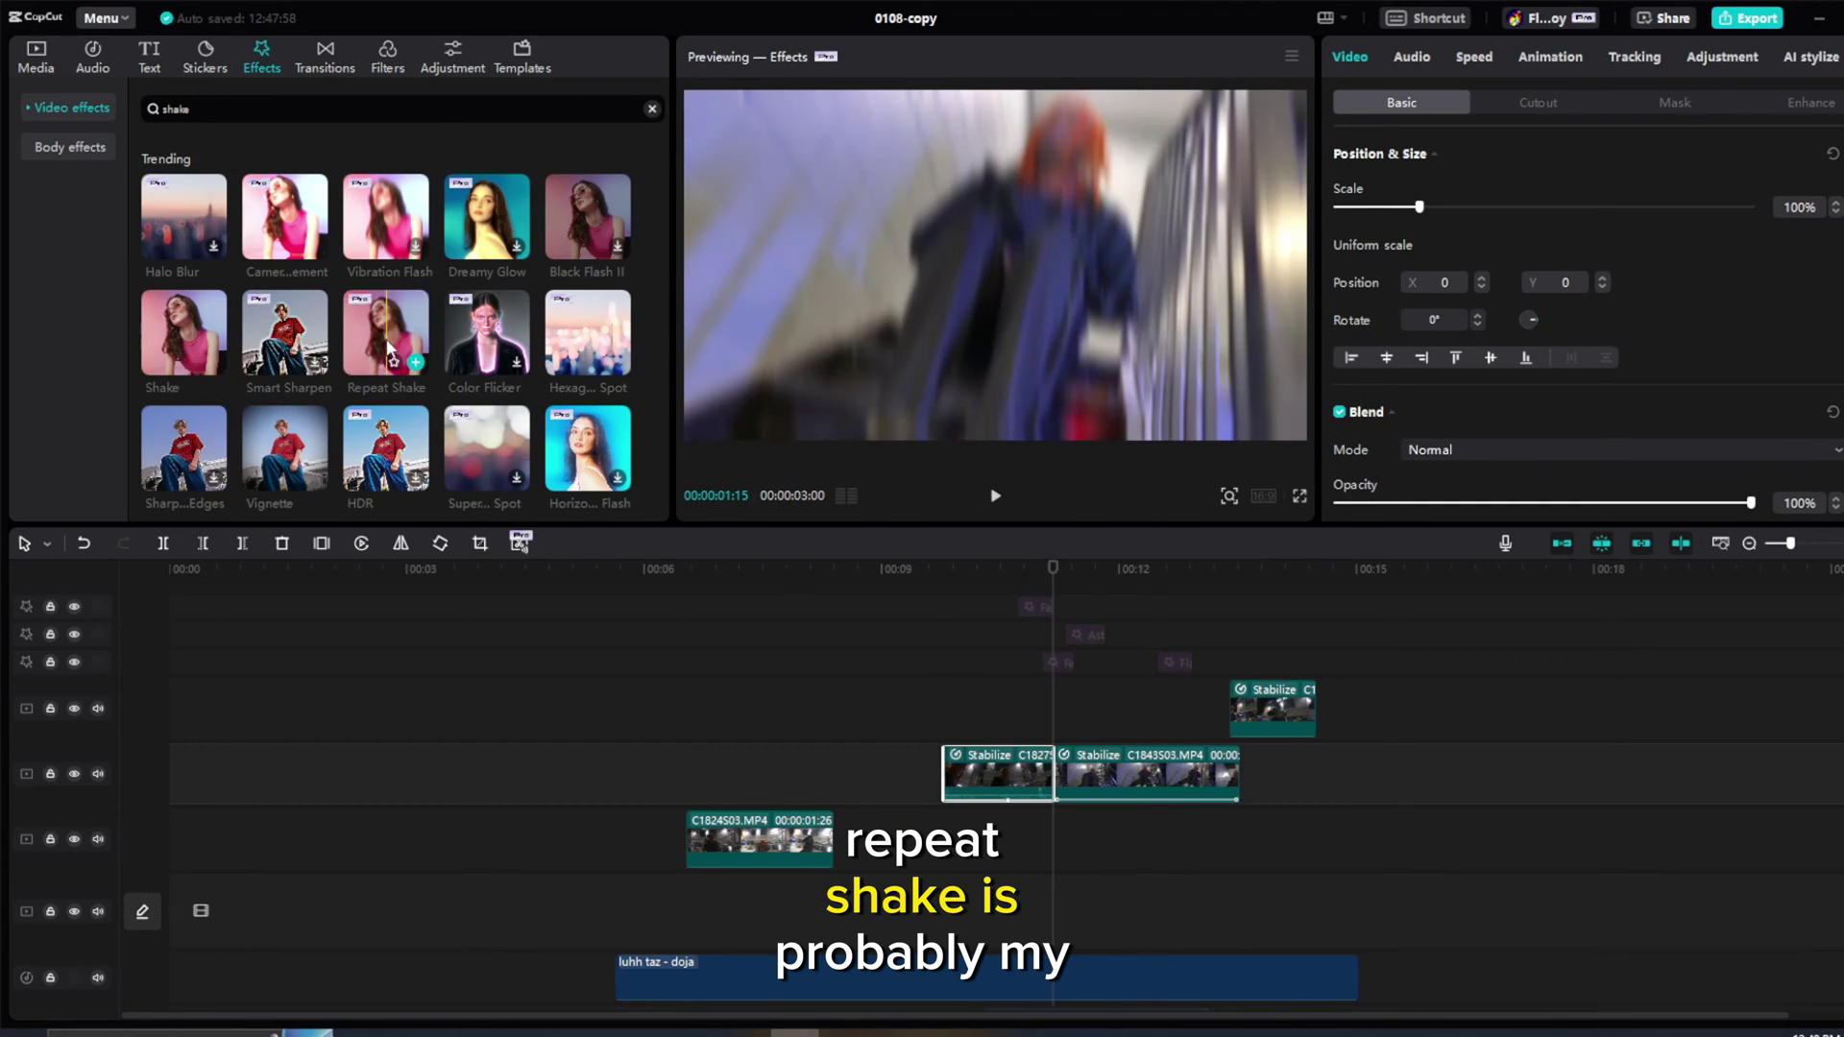
left_click_drag(372, 358, 501, 467)
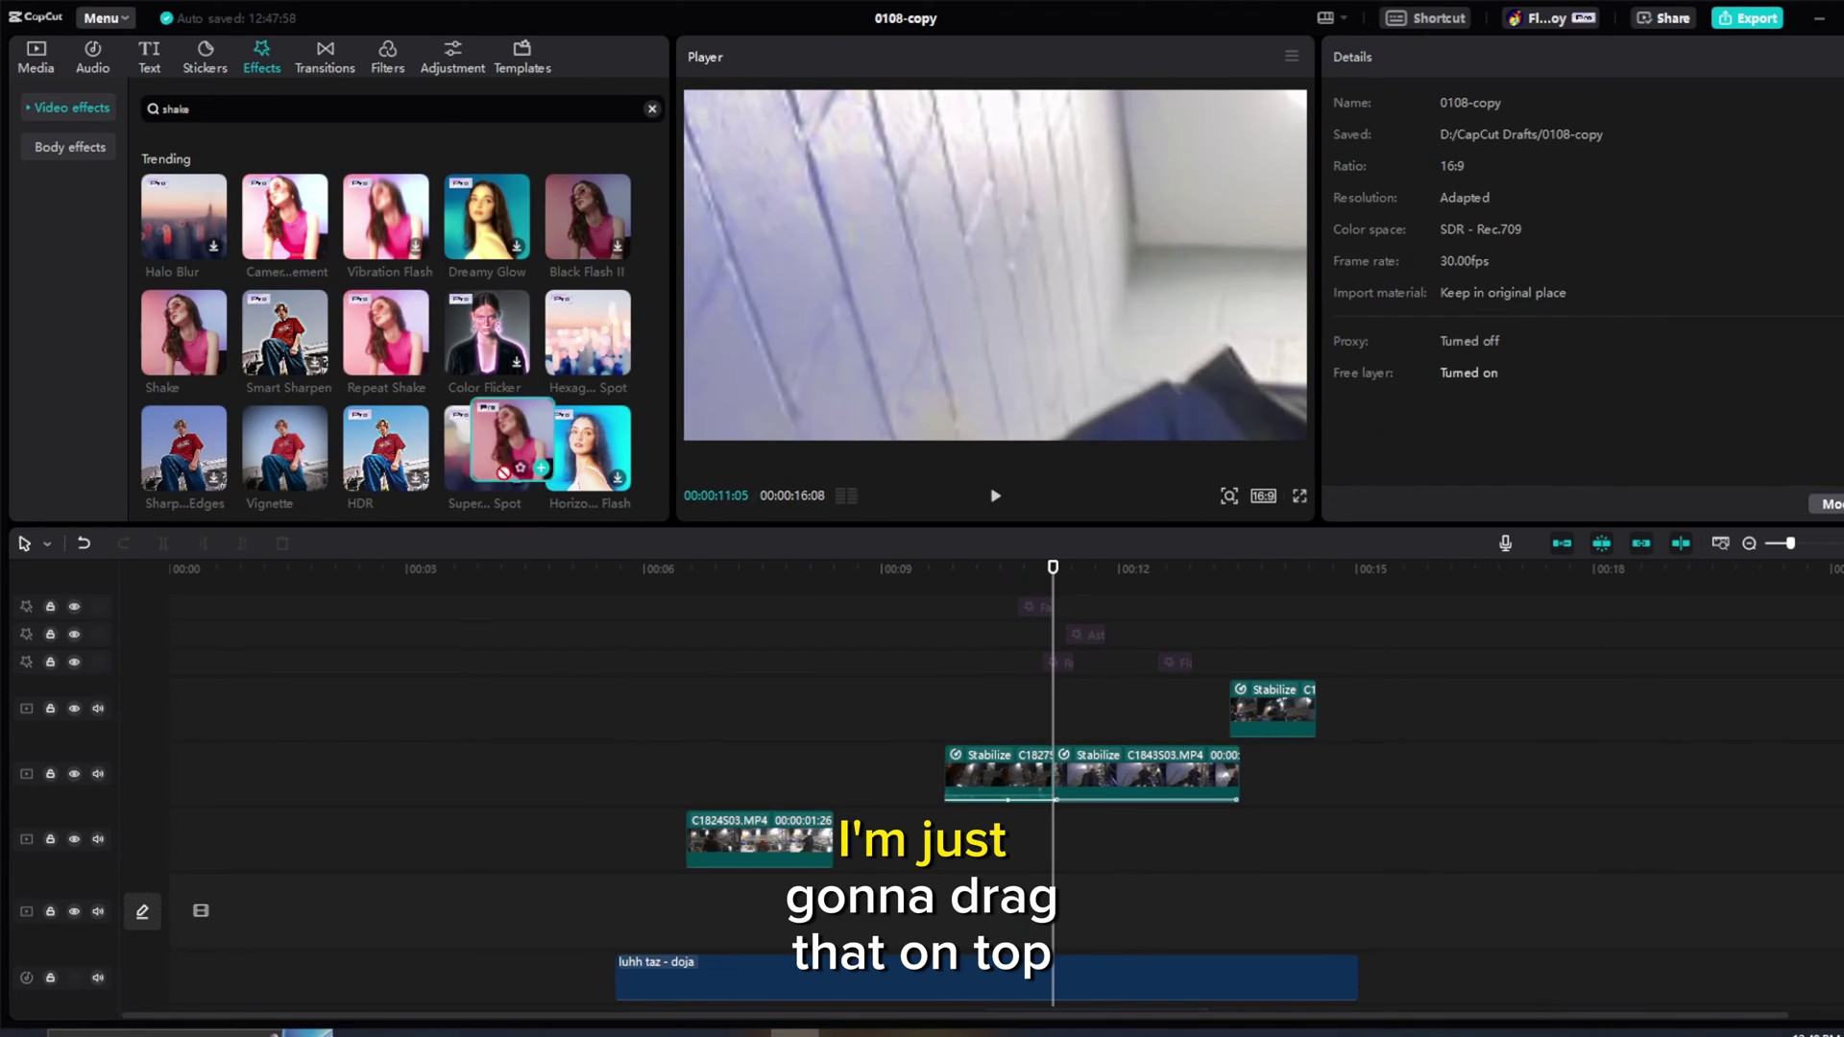
left_click_drag(987, 730, 977, 729)
left_click_drag(1206, 690, 1081, 703)
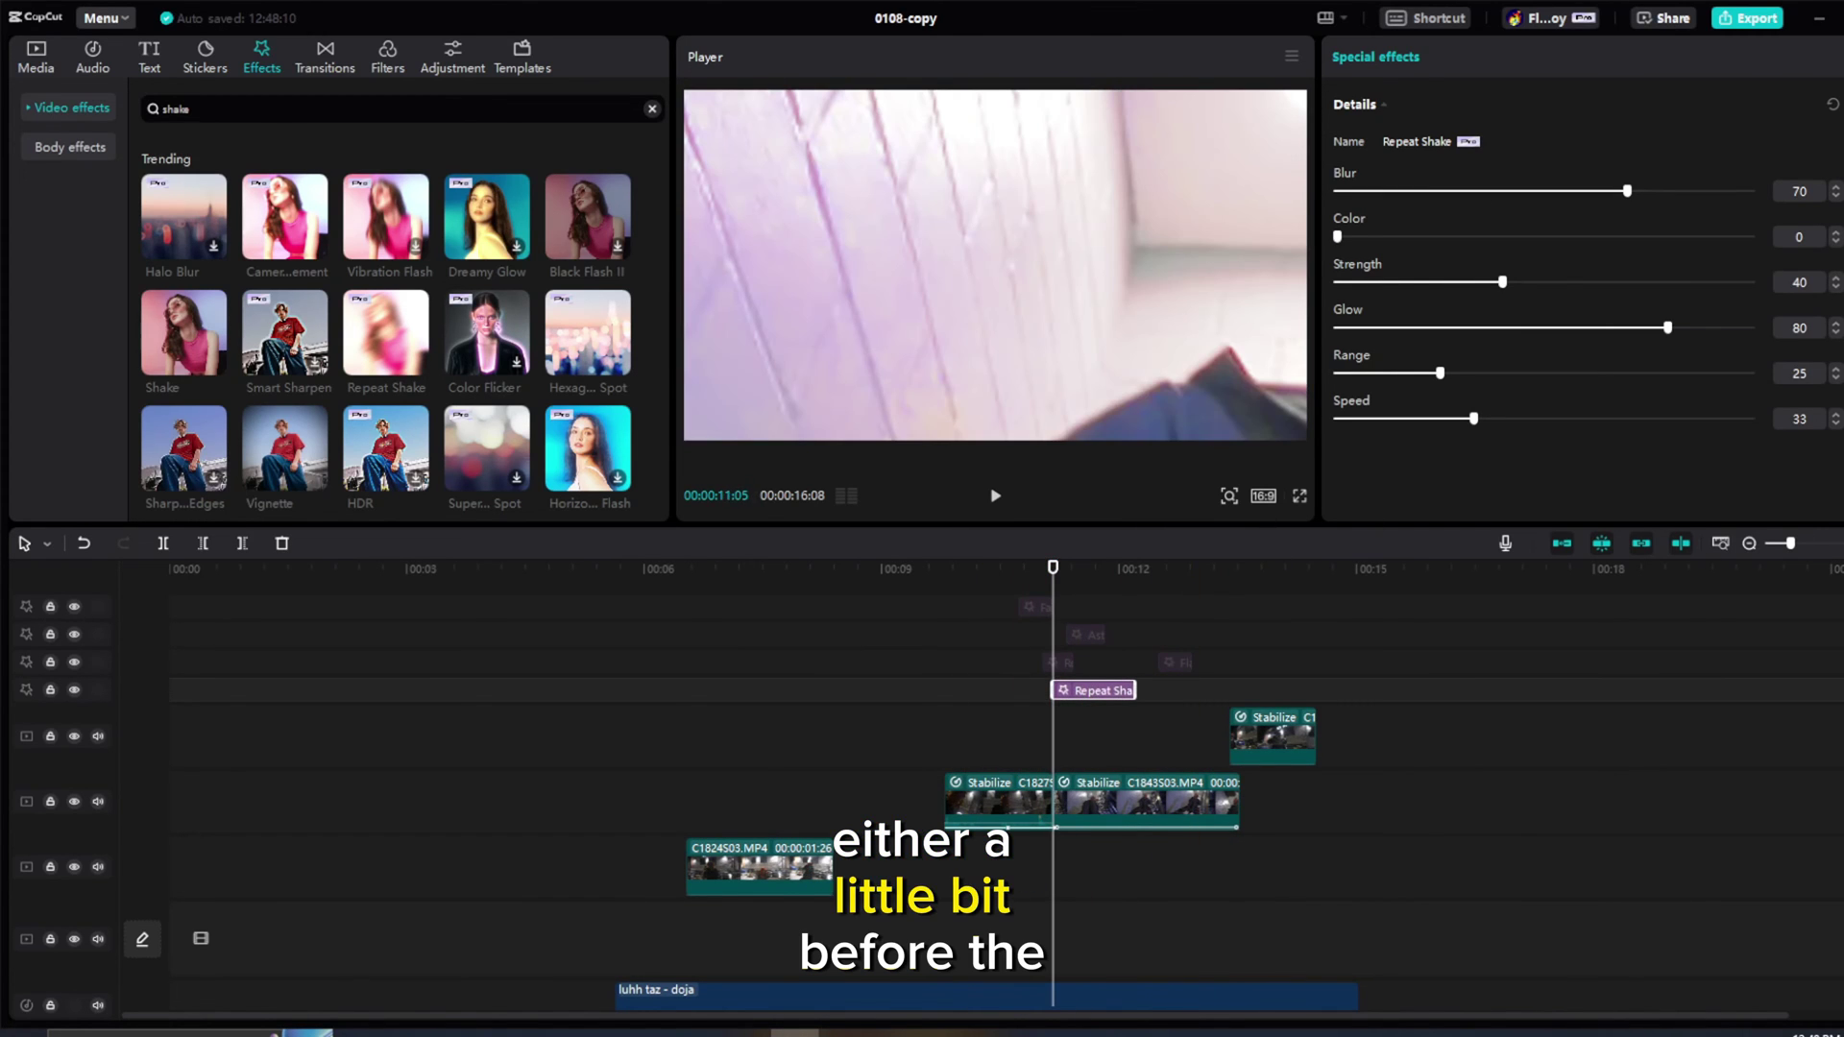
Step: Shorten Repeat Shake to straddle the cut and set Blur to 22, Strength to 9, Glow to 34 and Speed to 54
scroll(1047, 802, "up", 5)
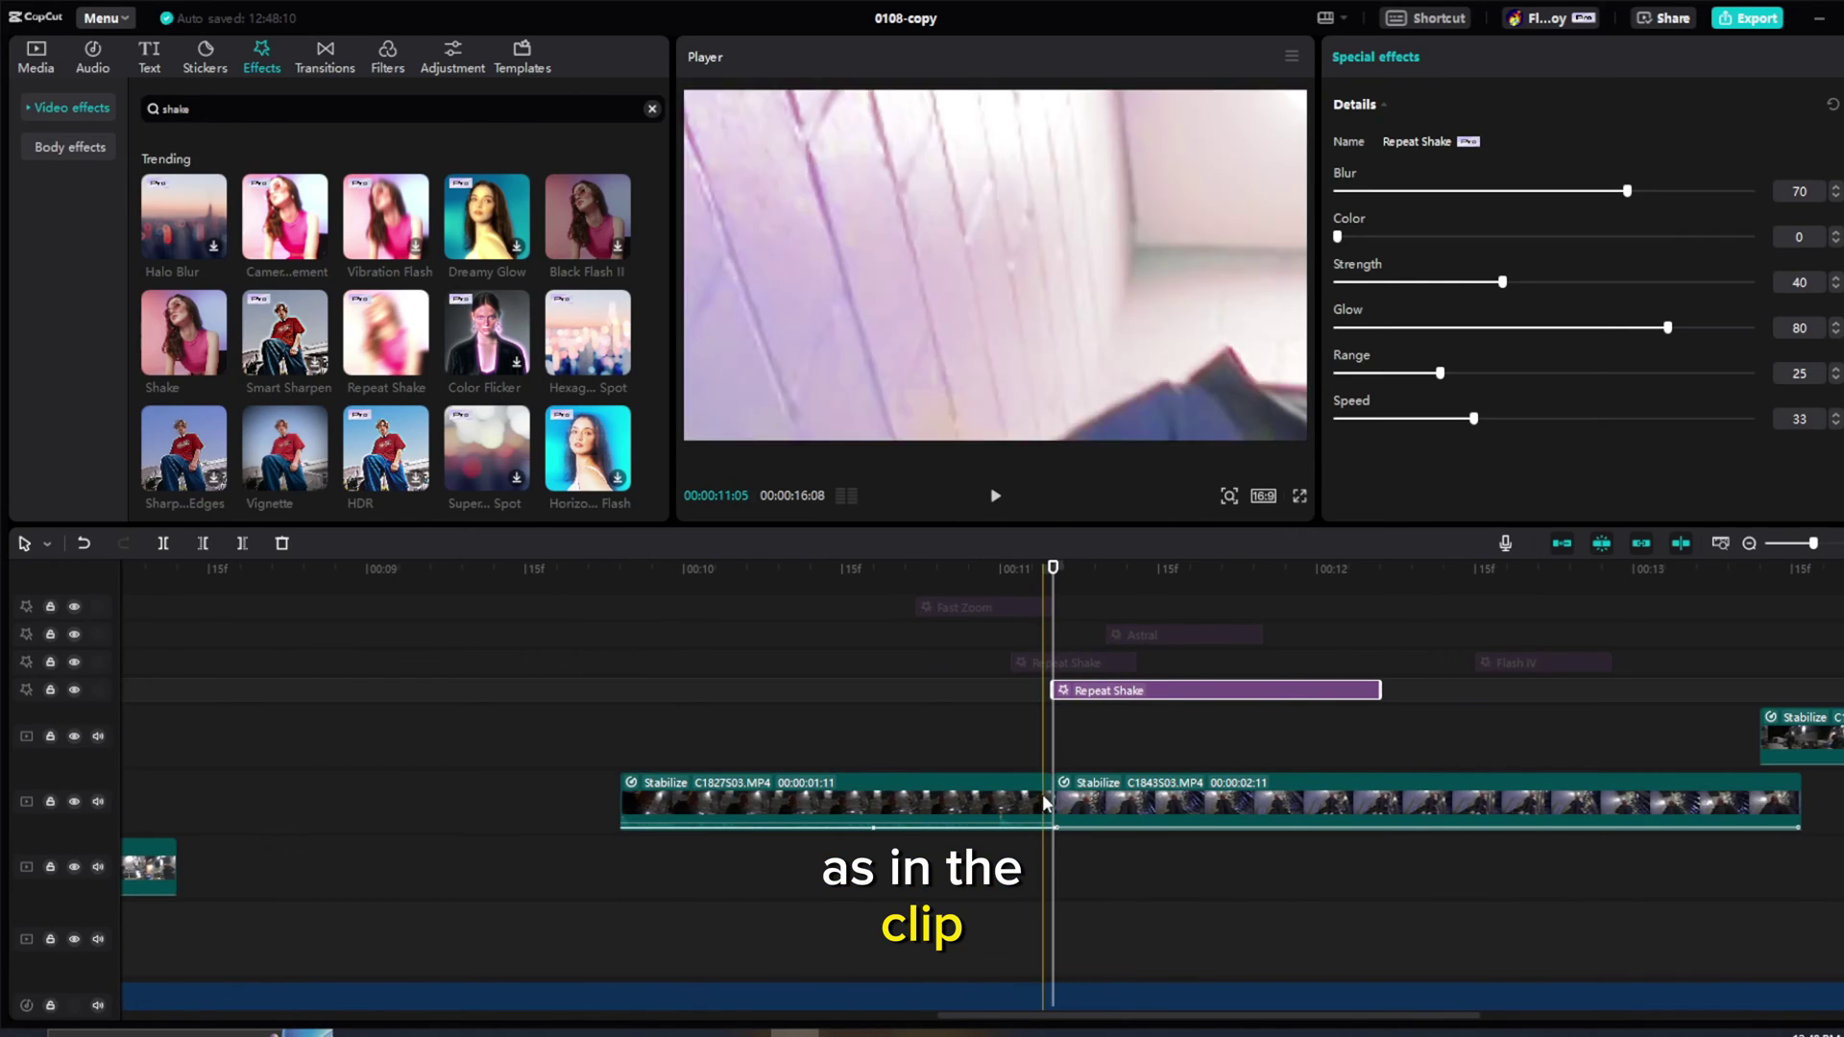
left_click_drag(1048, 576, 1165, 605)
left_click(1012, 573)
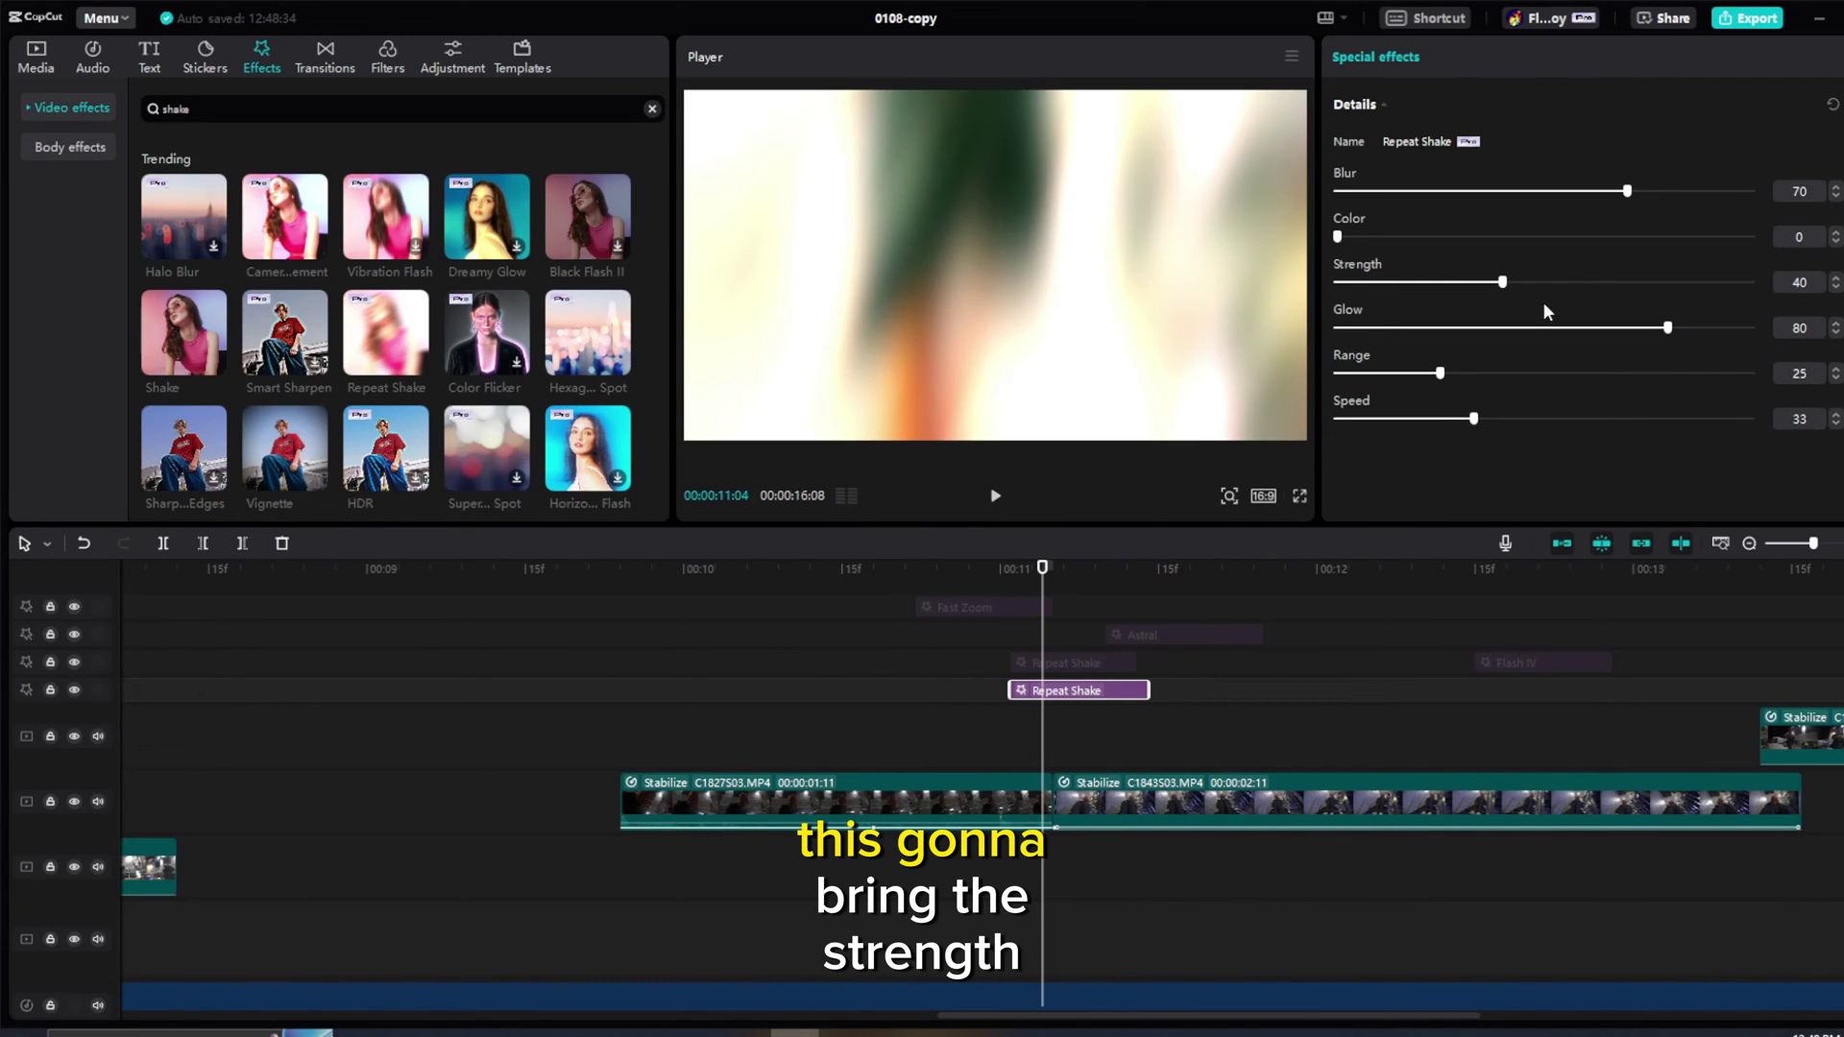
left_click_drag(1352, 279, 1384, 278)
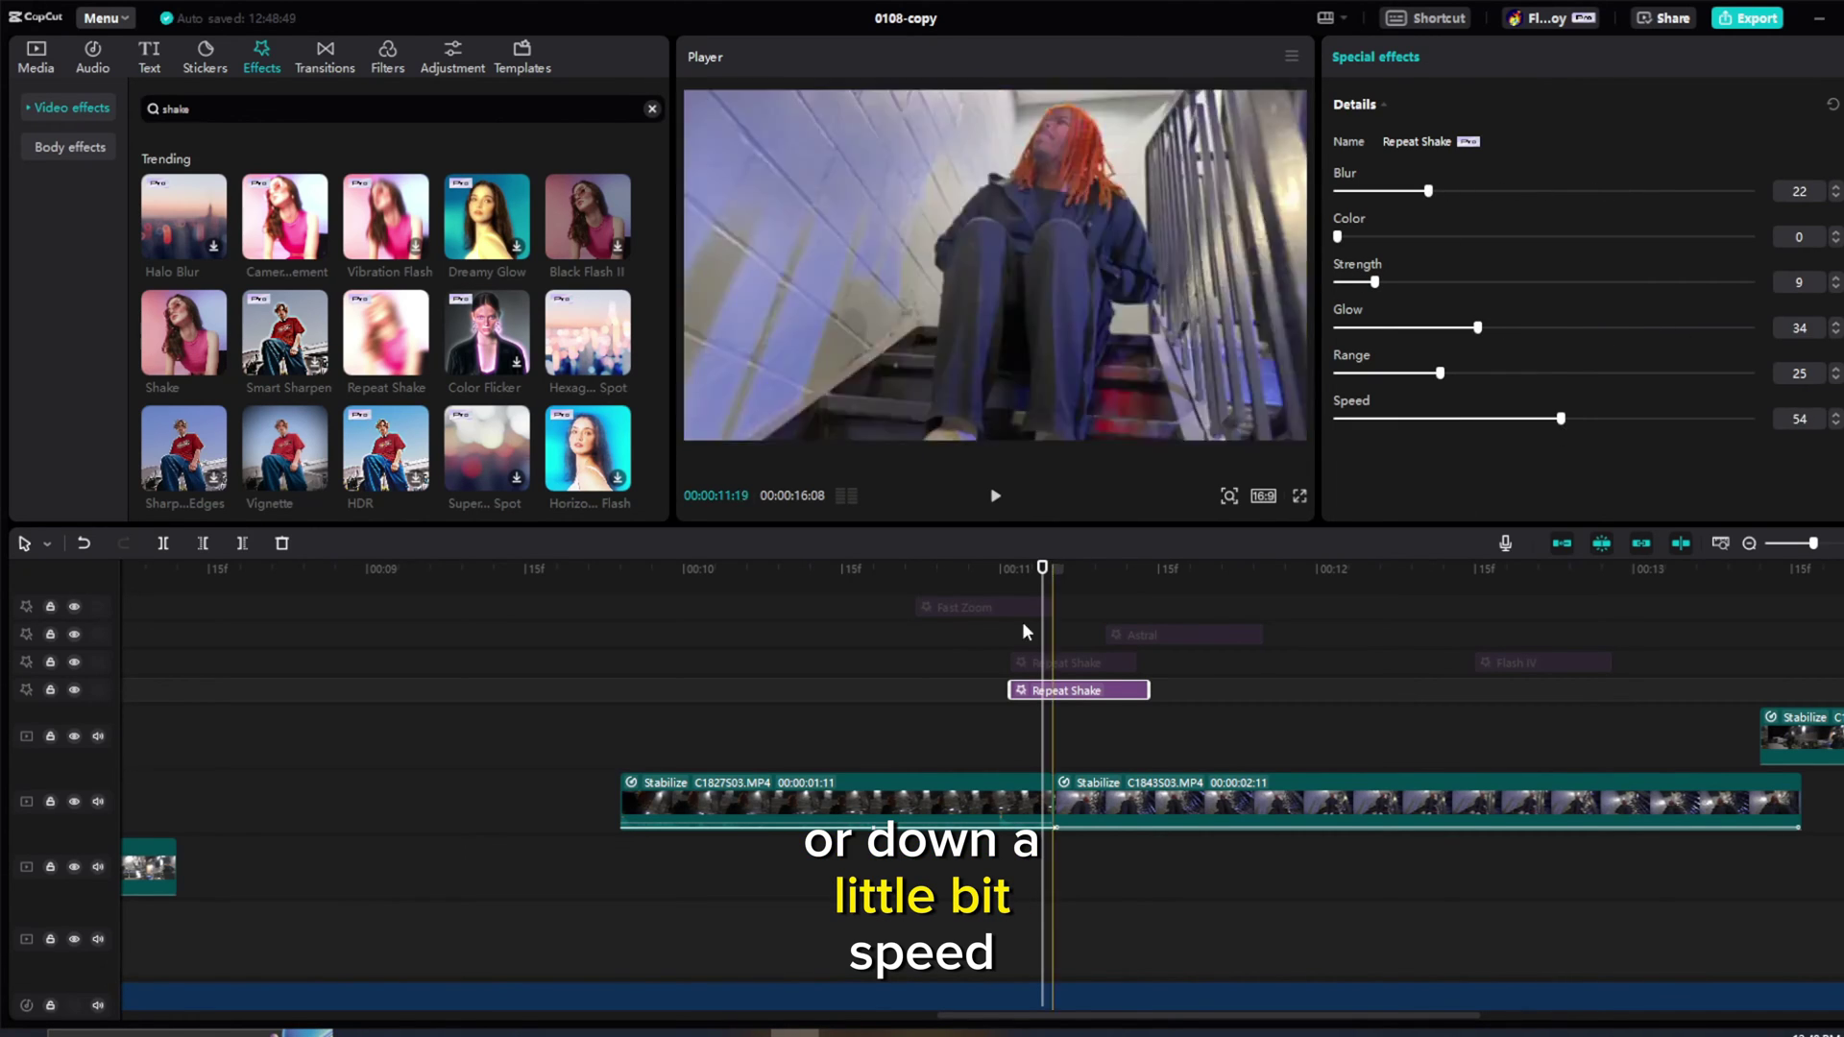
Step: Play back the Repeat Shake transition and the second stabilized clip, ending with the playhead at 00:00:11:10
left_click(1022, 620)
left_click(978, 568)
left_click(997, 496)
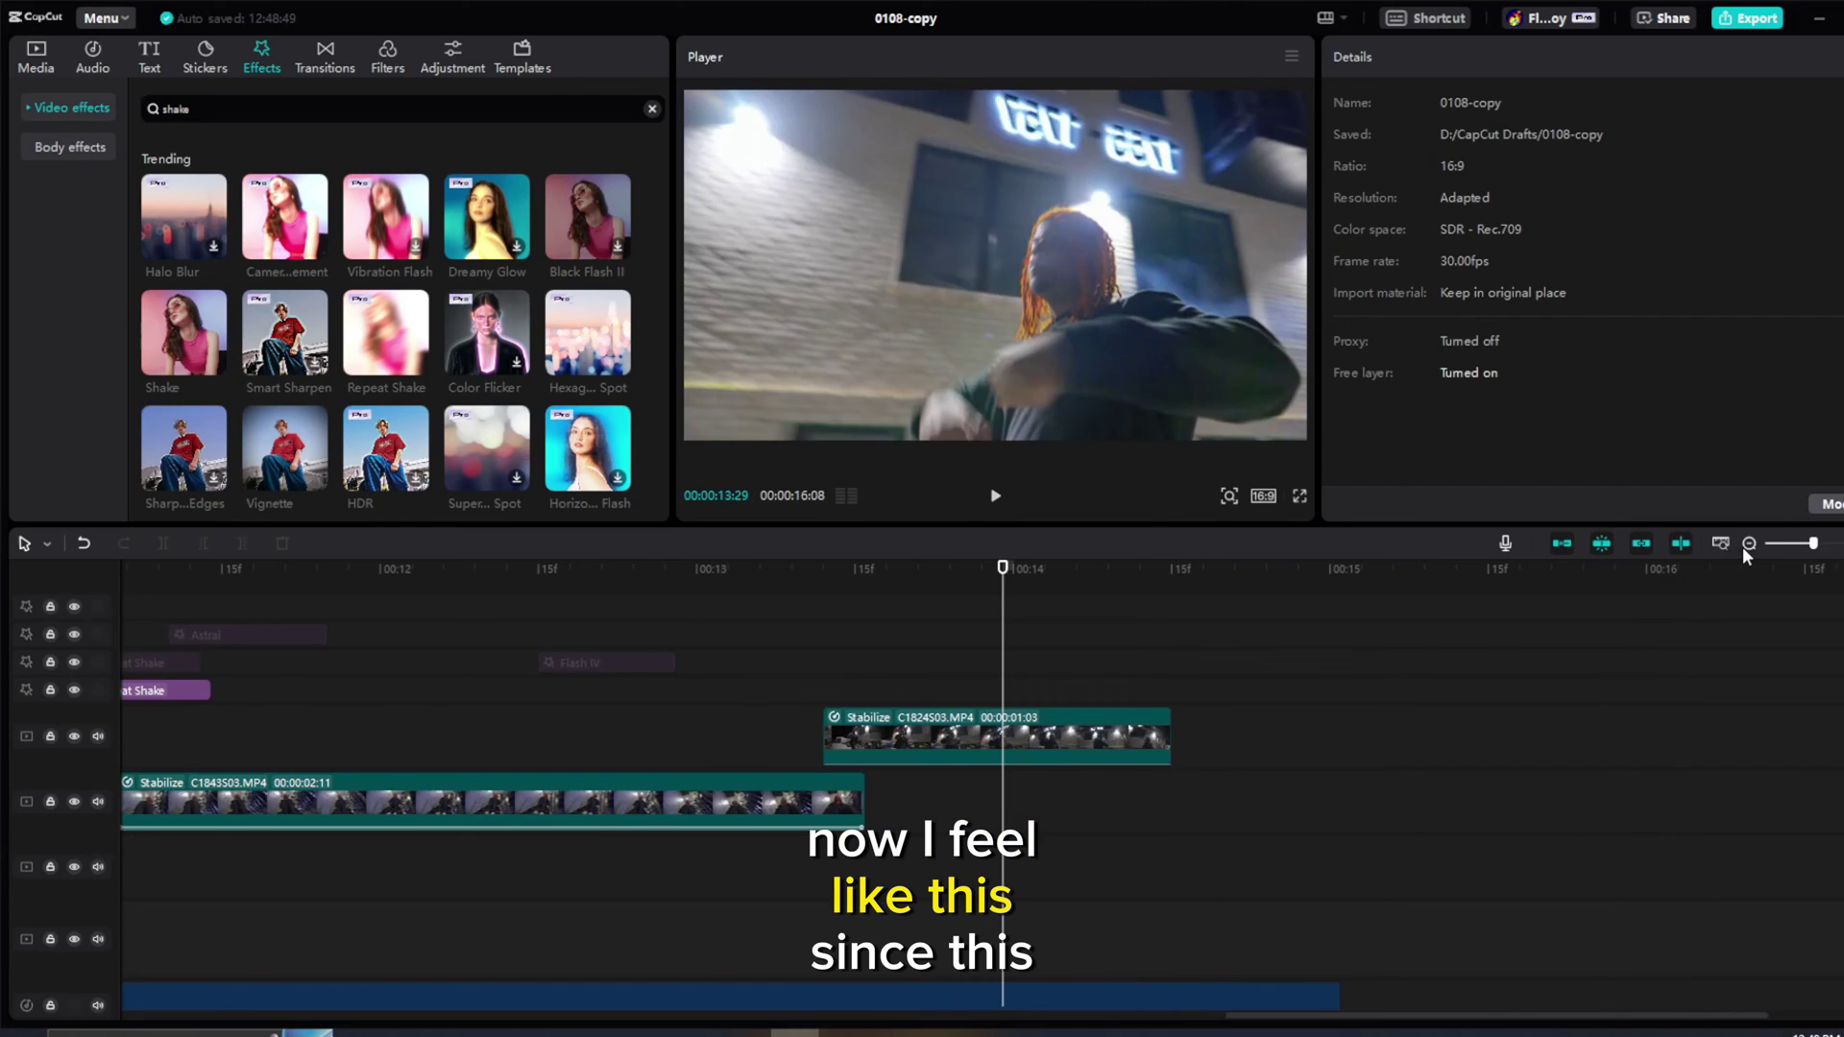
left_click(1744, 544)
left_click(1744, 544)
mouse_move(1022, 573)
left_mouse_down()
mouse_move(988, 577)
mouse_move(1041, 588)
left_mouse_up()
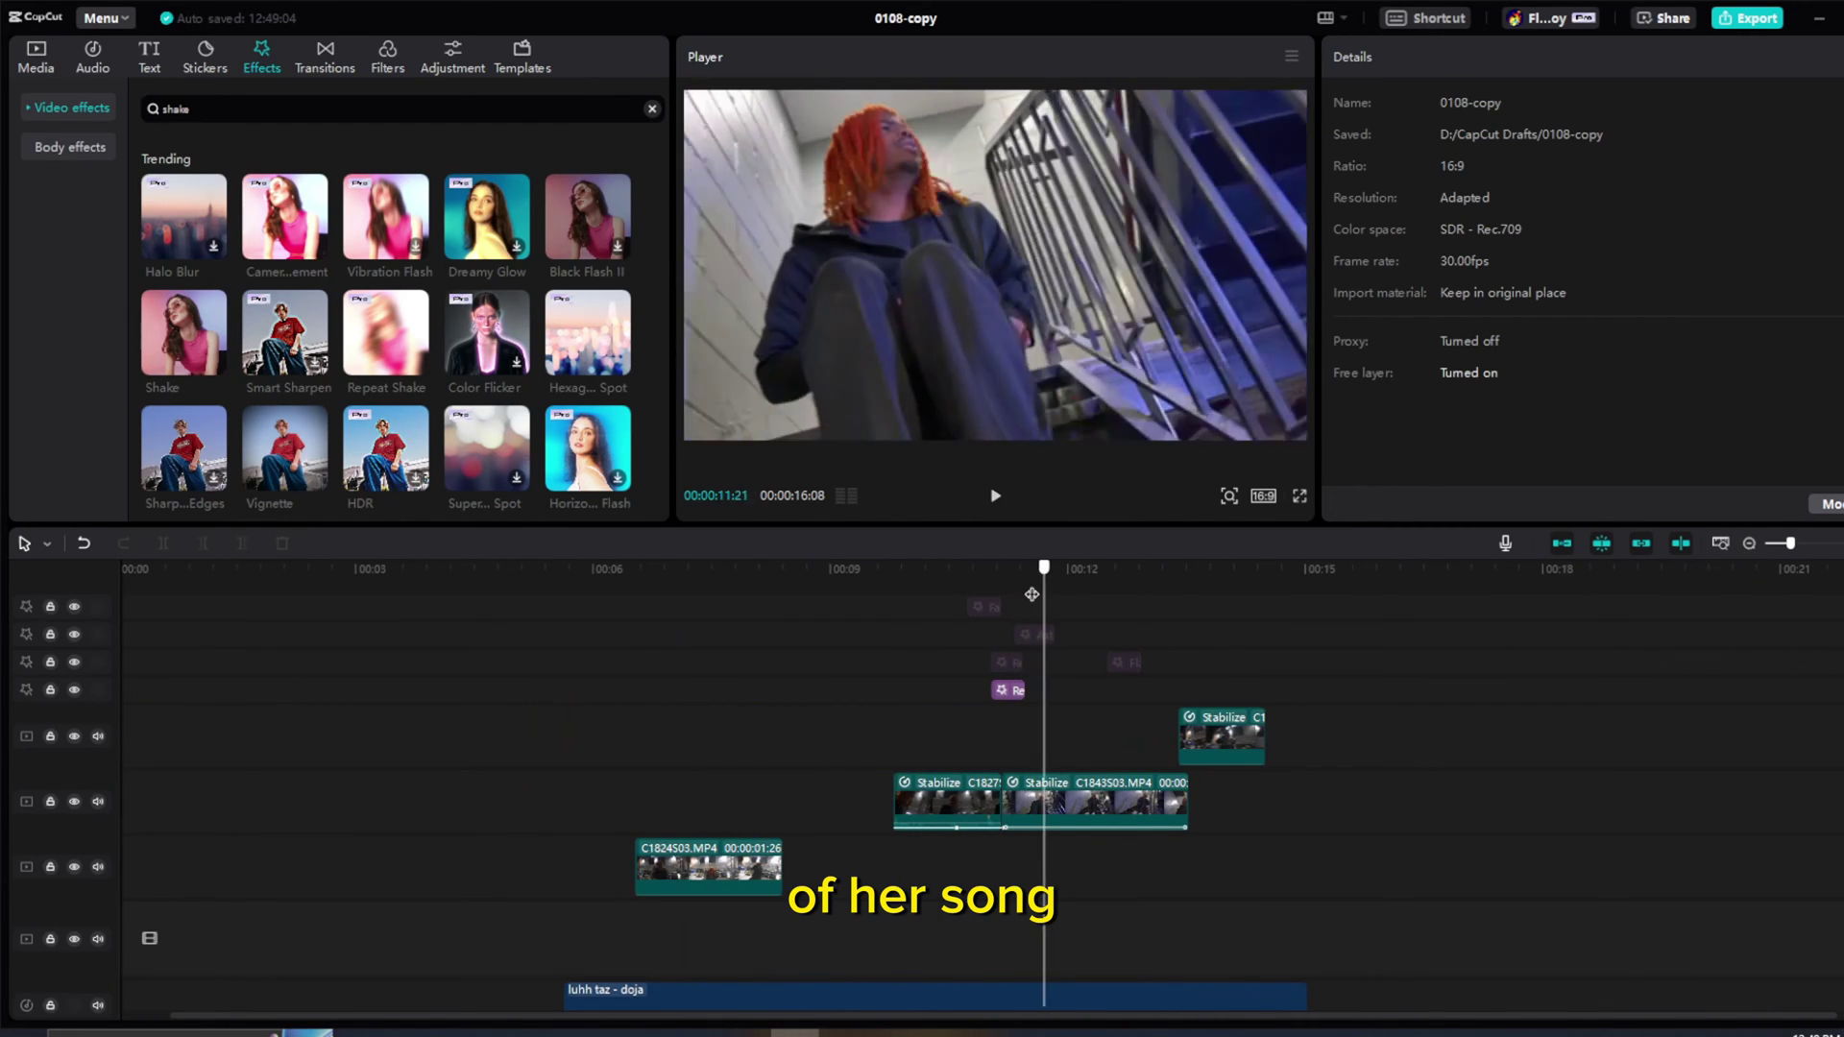
left_click(995, 496)
left_click(1007, 503)
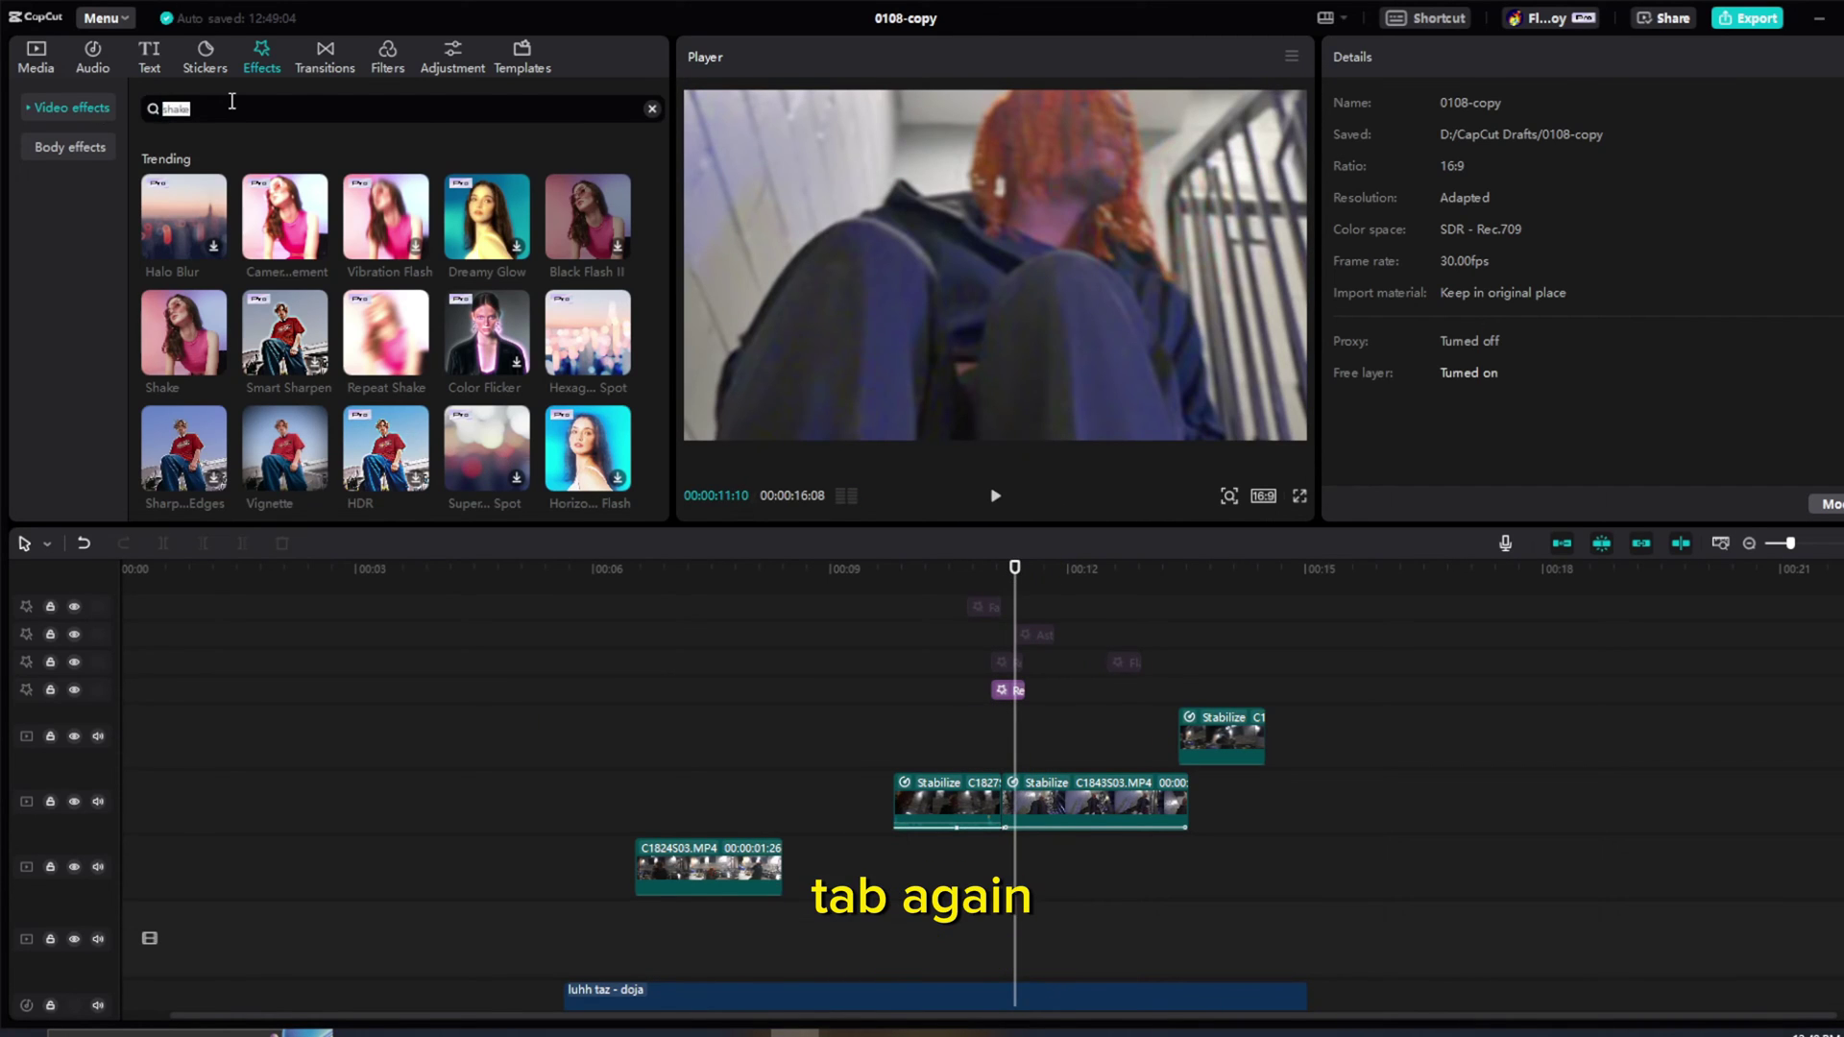
Step: Replace the effects search term with "astral" and run the search
key("BackSpace")
type("as")
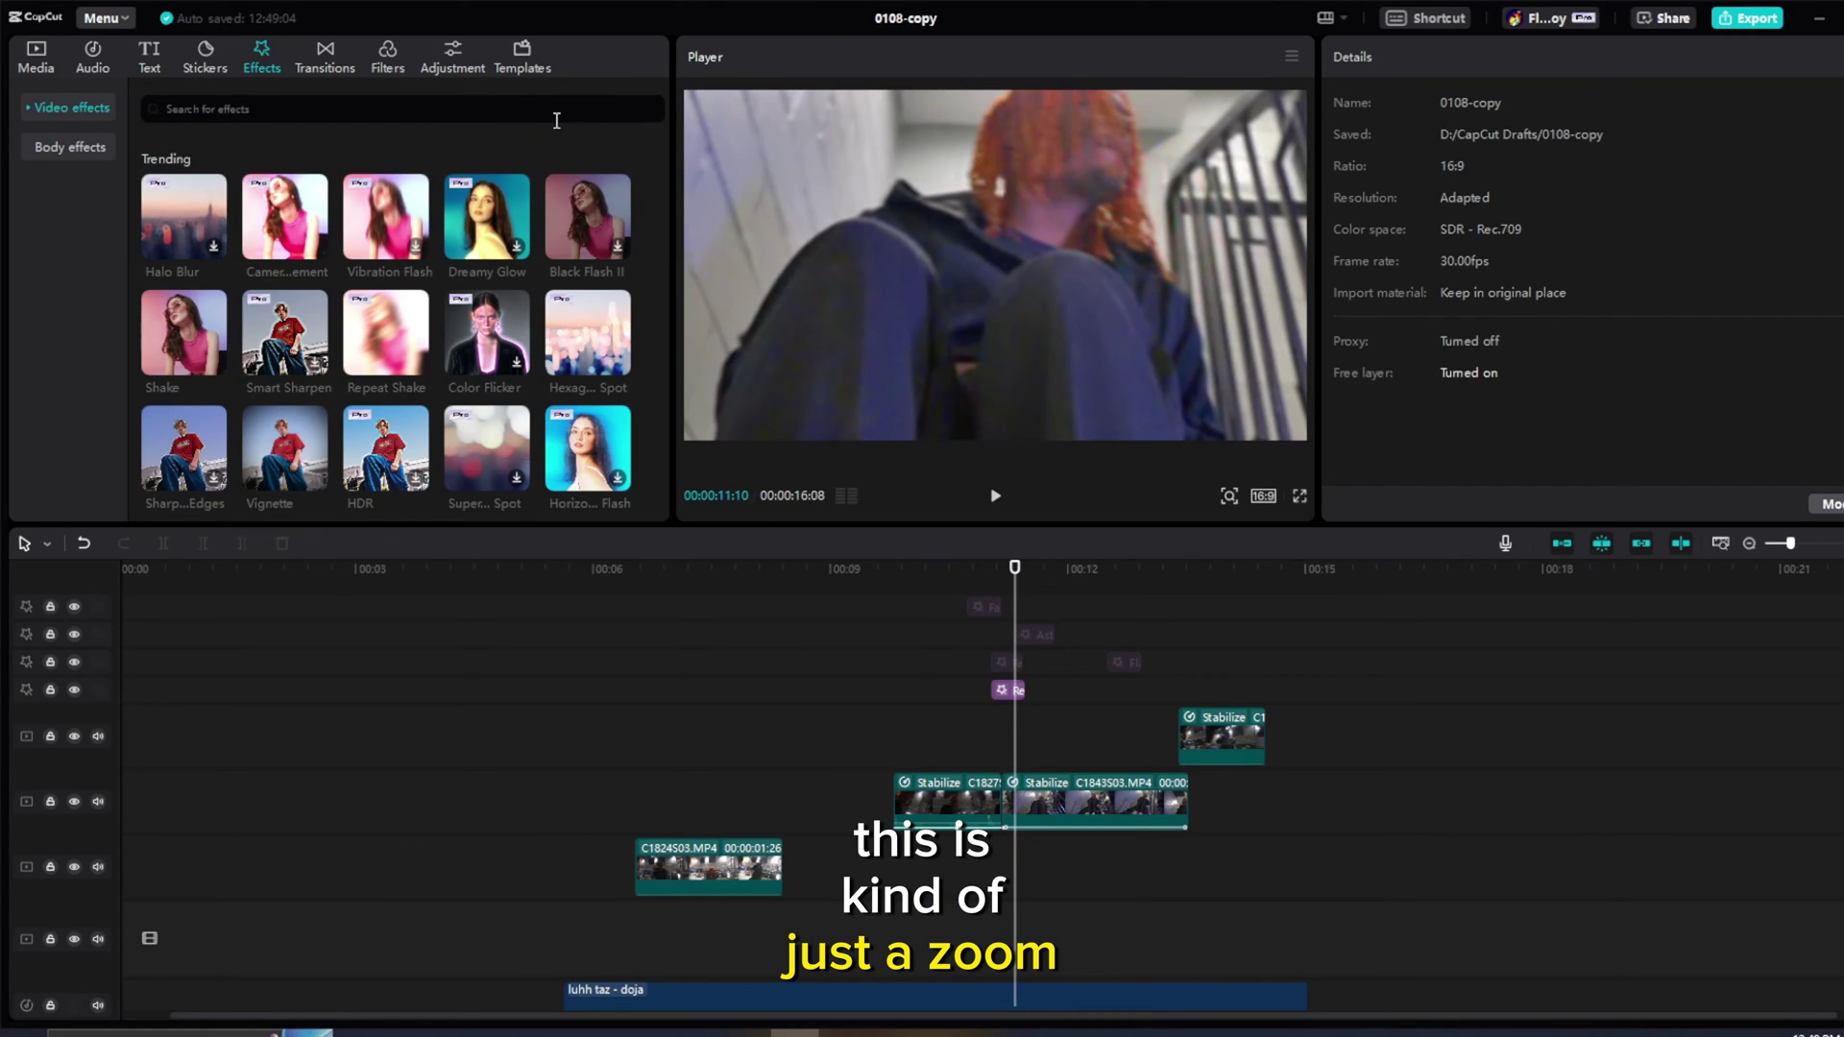
left_click(553, 109)
type("astra")
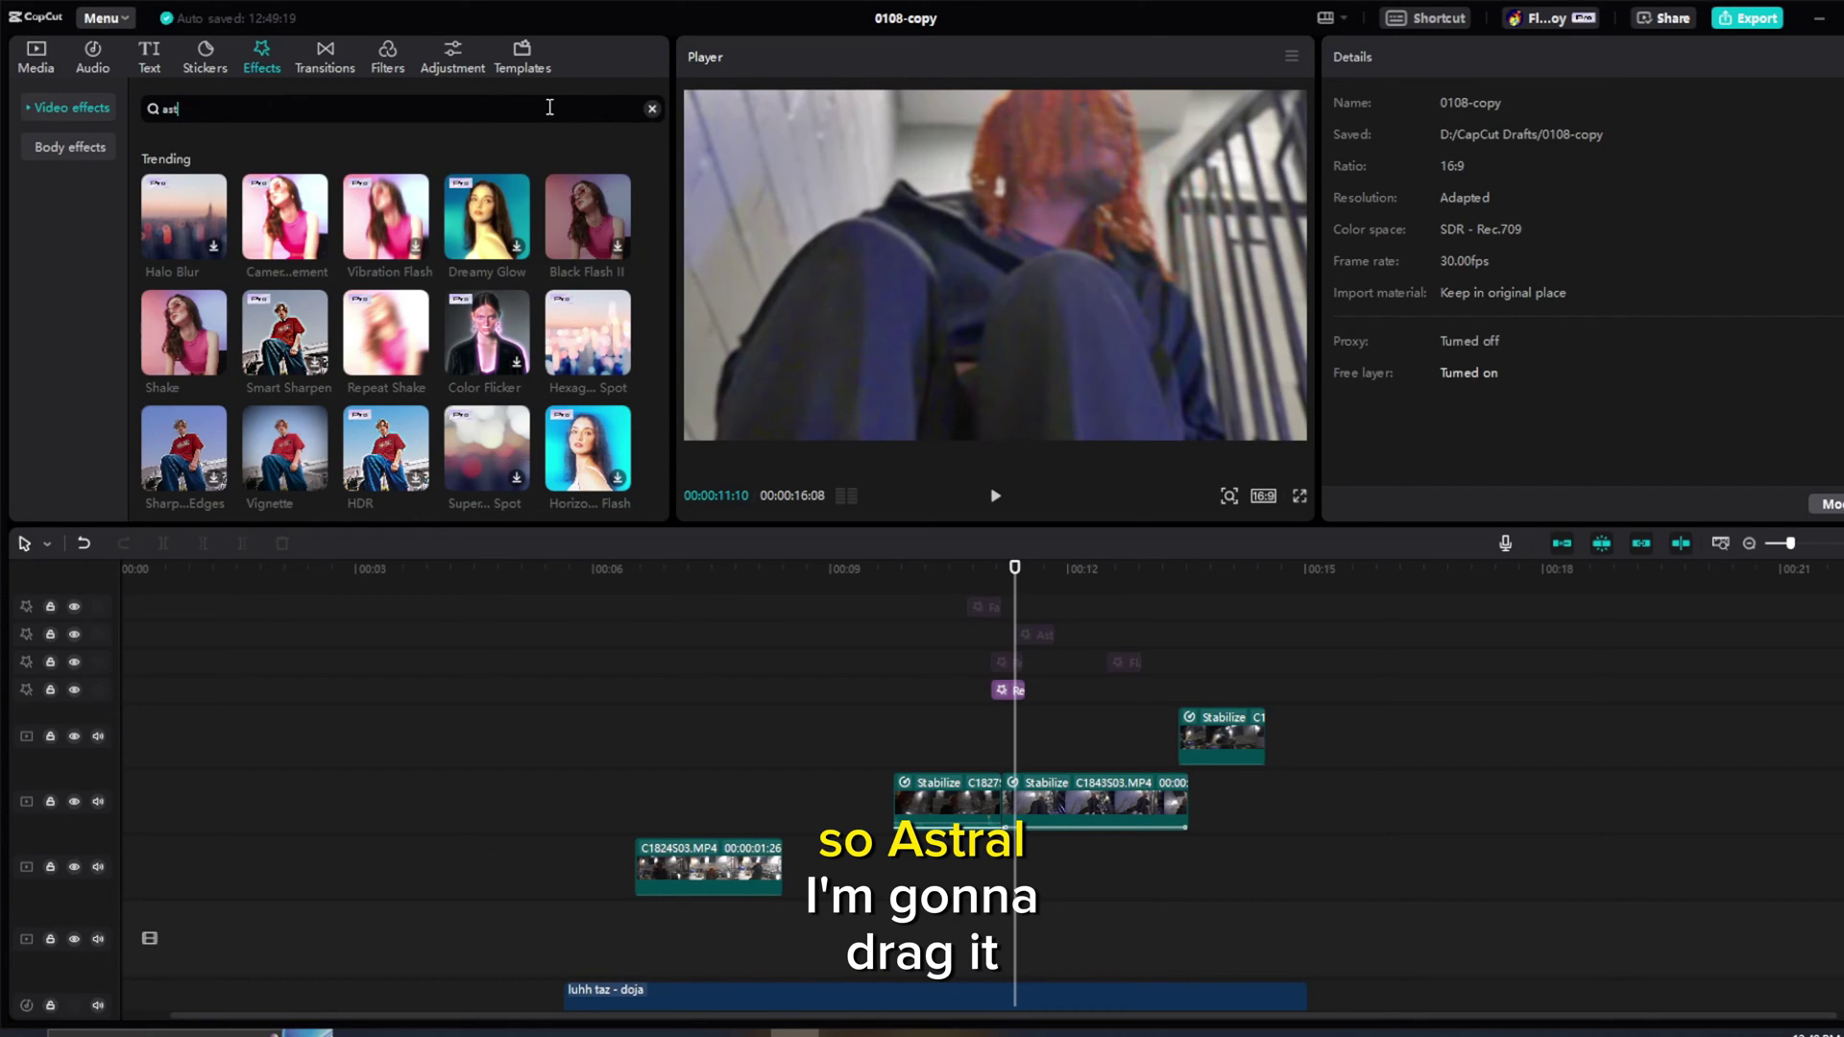
type("l")
key("Return")
Step: Add the Astral effect to its own track, starting at 00:00:11:10 just after the cut into the second stabilized clip
left_click_drag(178, 227, 735, 606)
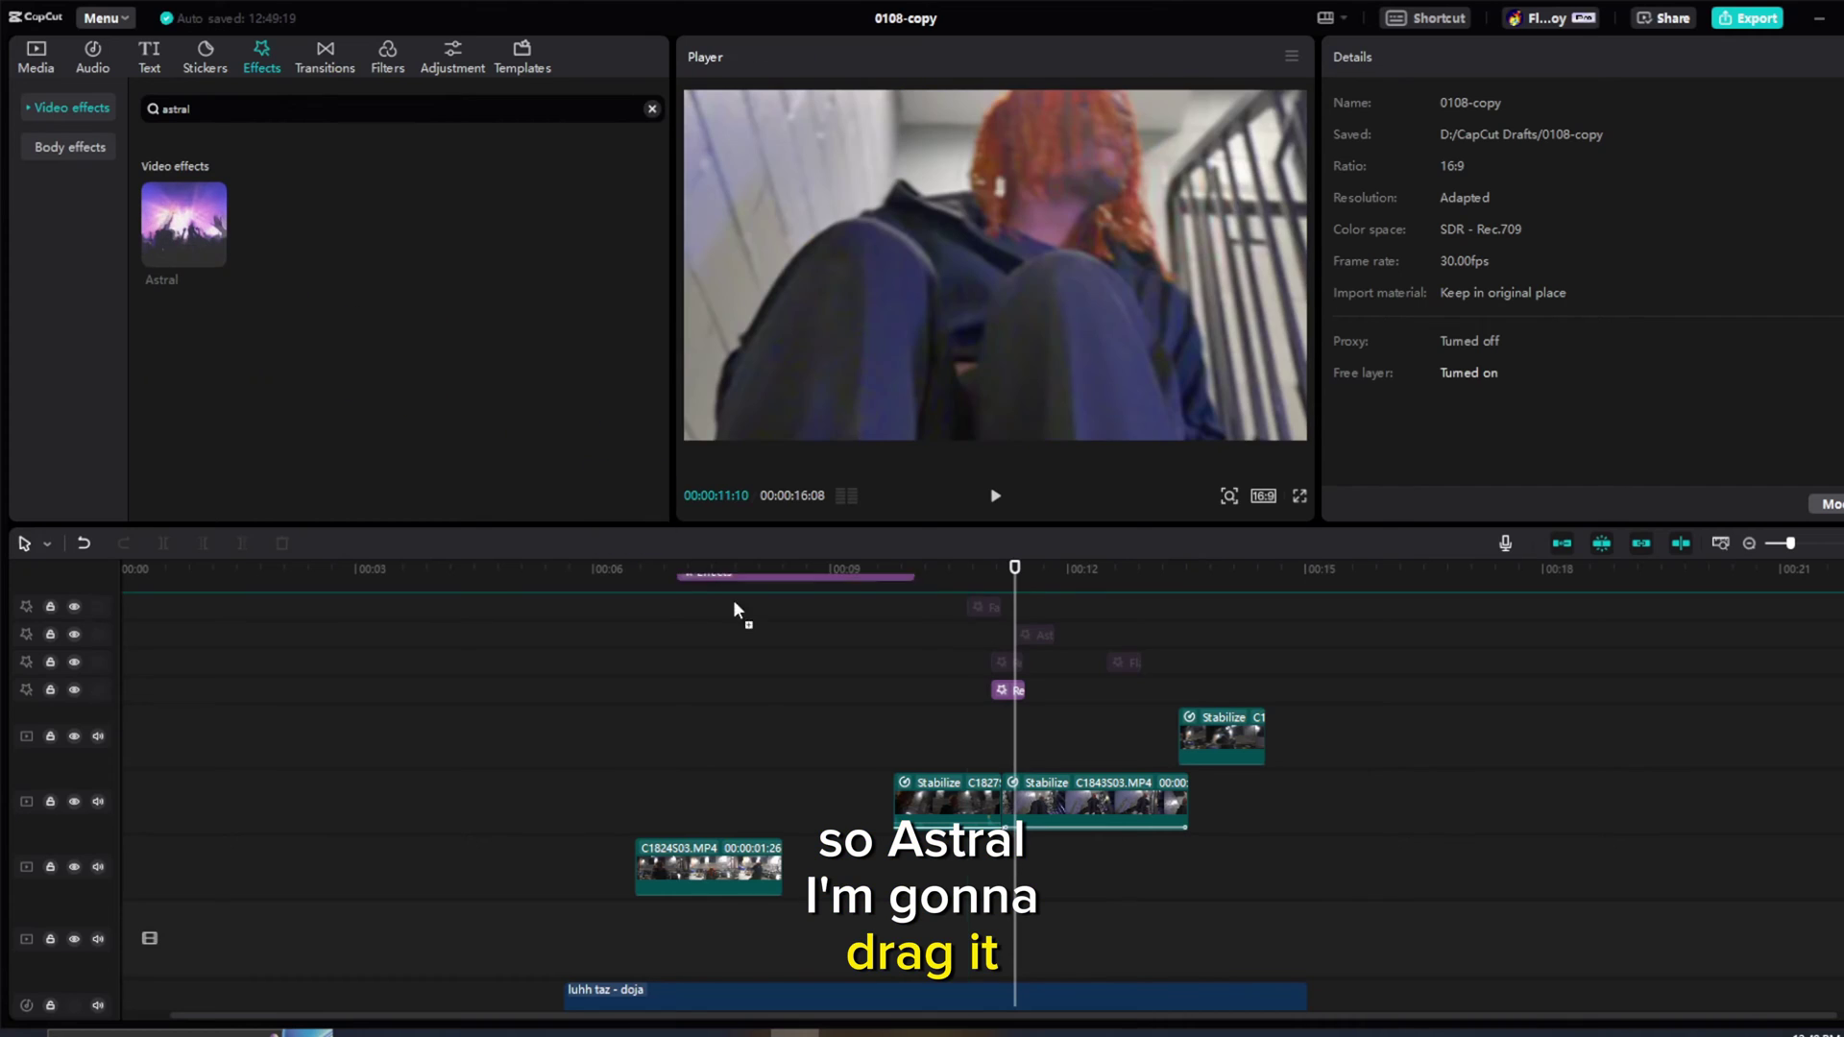
left_click_drag(223, 168, 208, 192)
left_click_drag(1002, 753, 1006, 751)
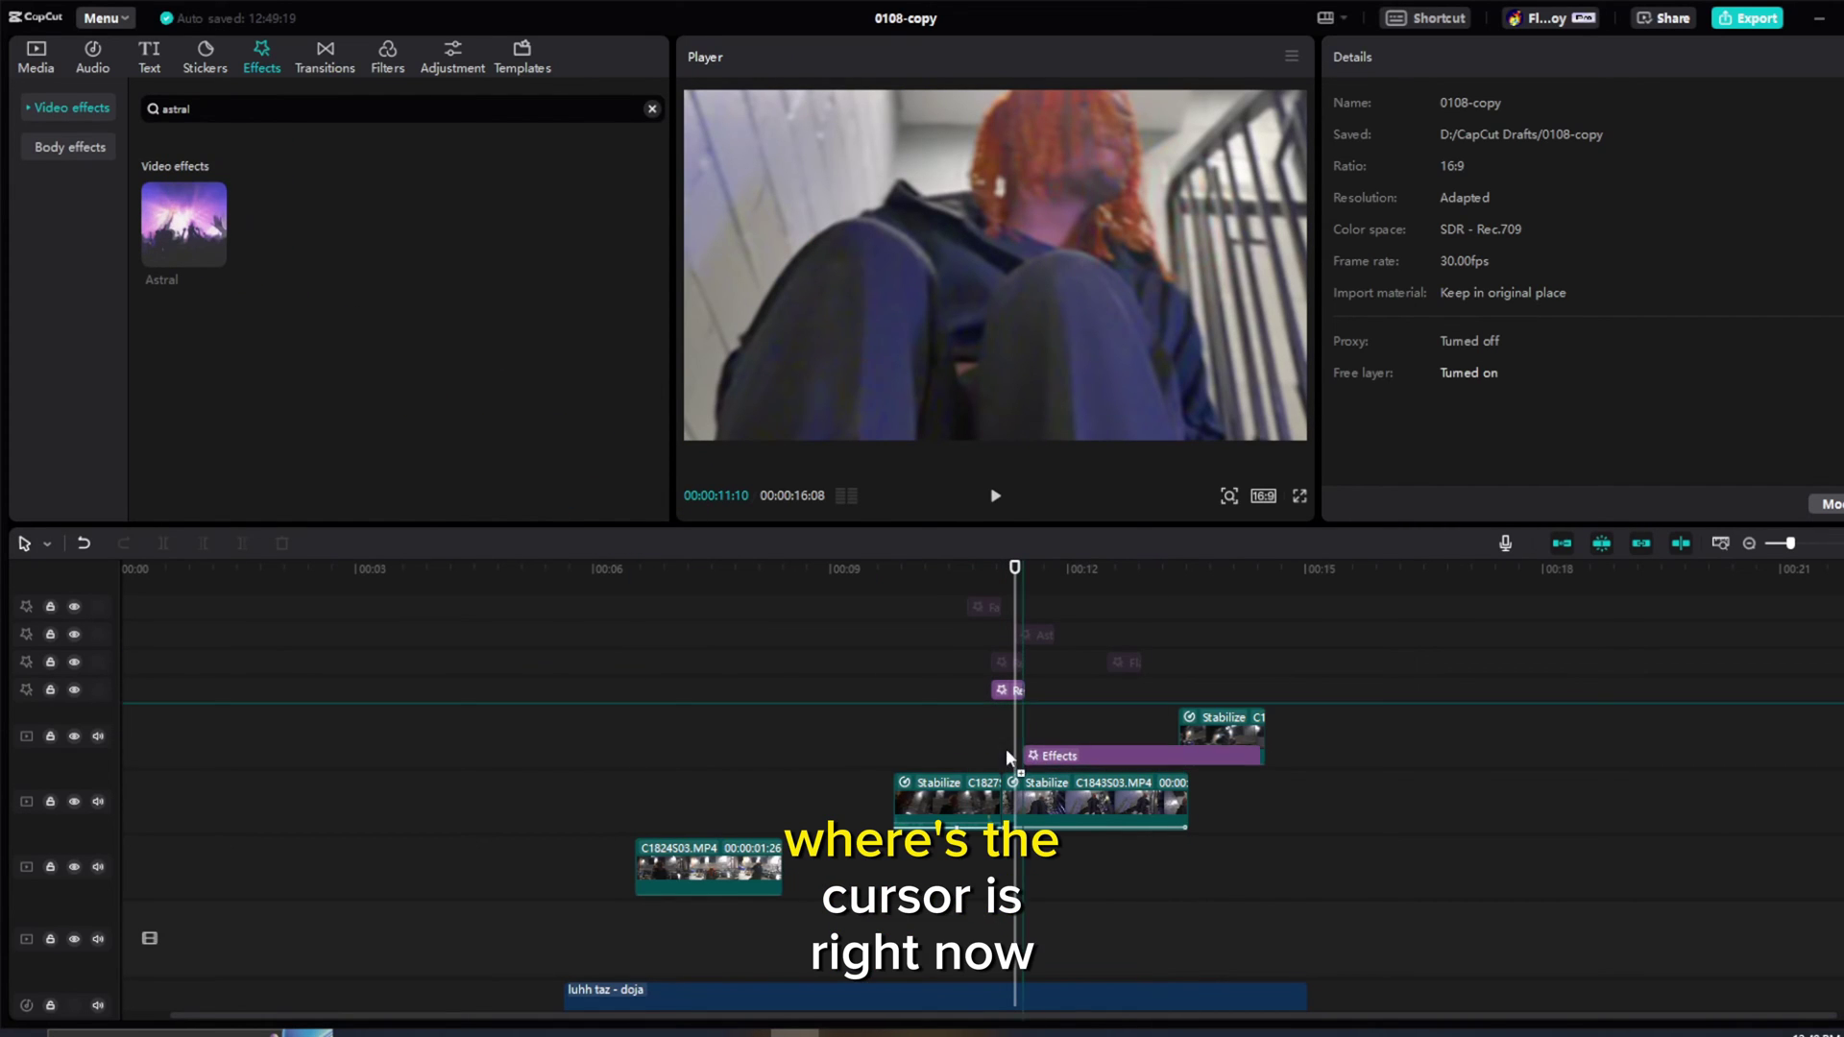
left_click_drag(917, 676, 1007, 594)
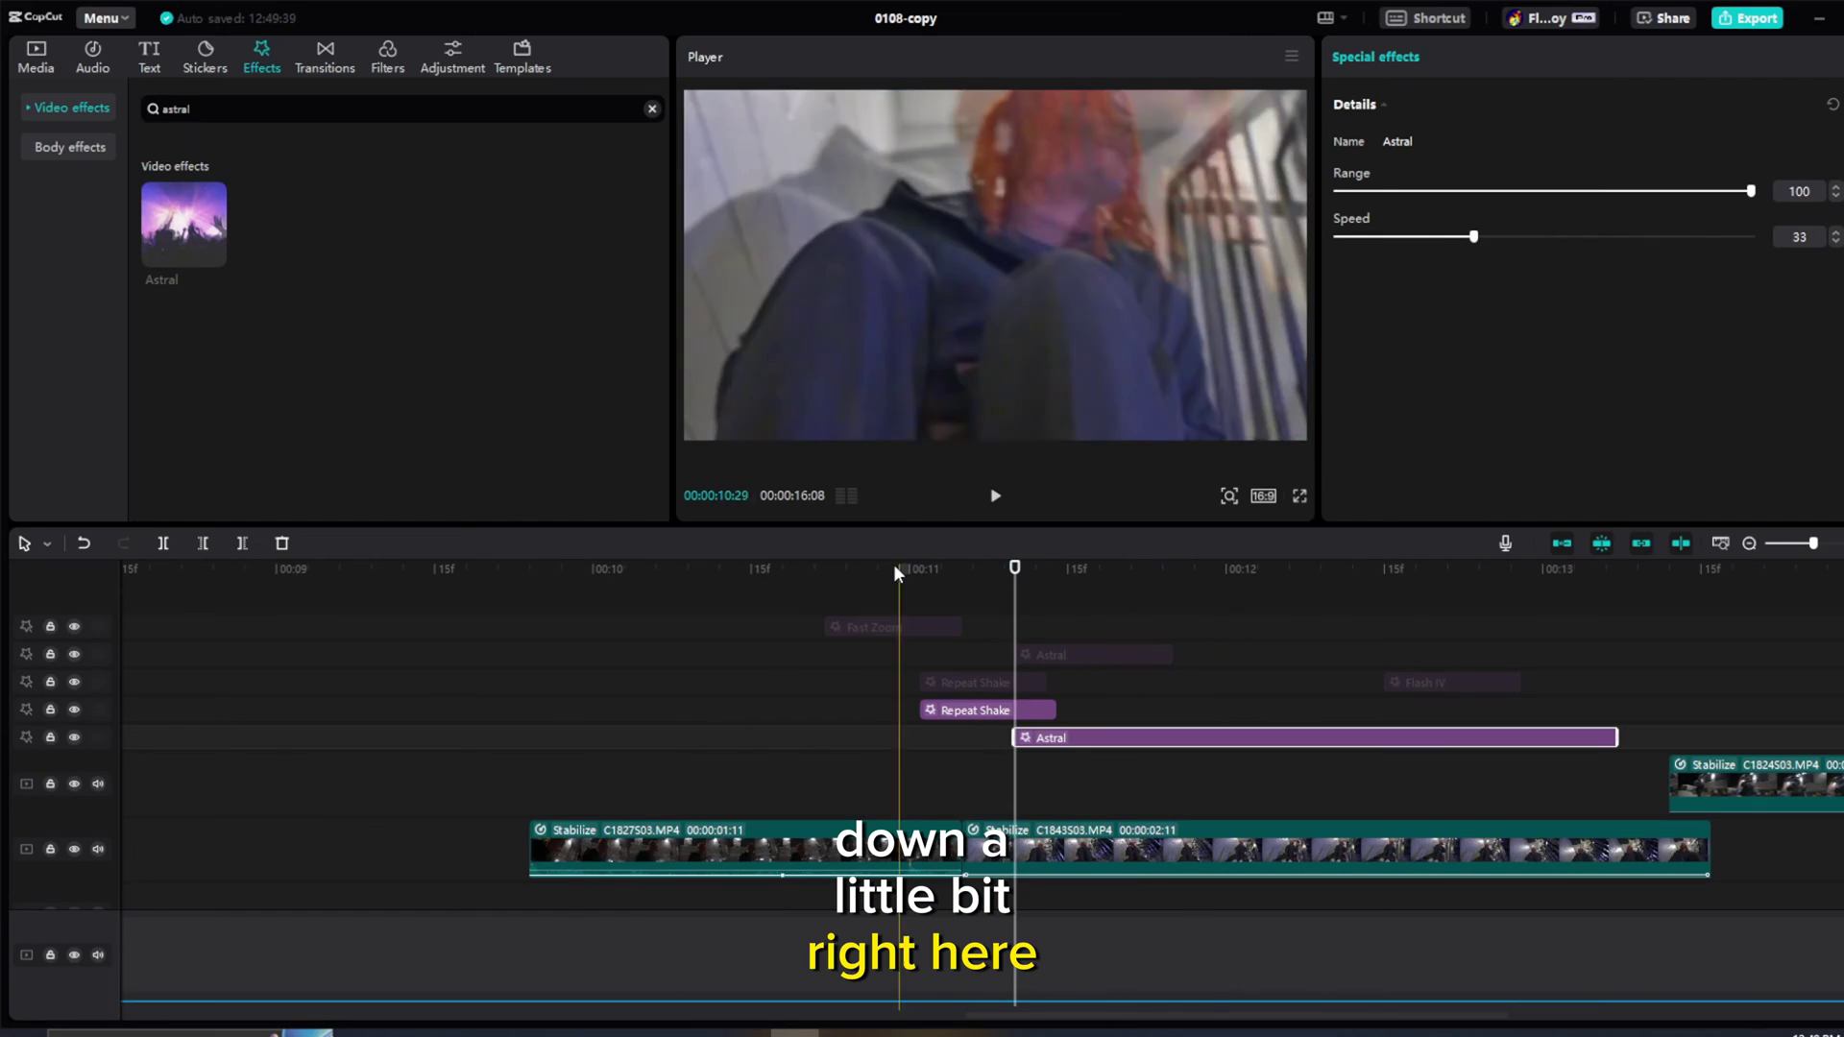
left_click_drag(895, 573, 1074, 631)
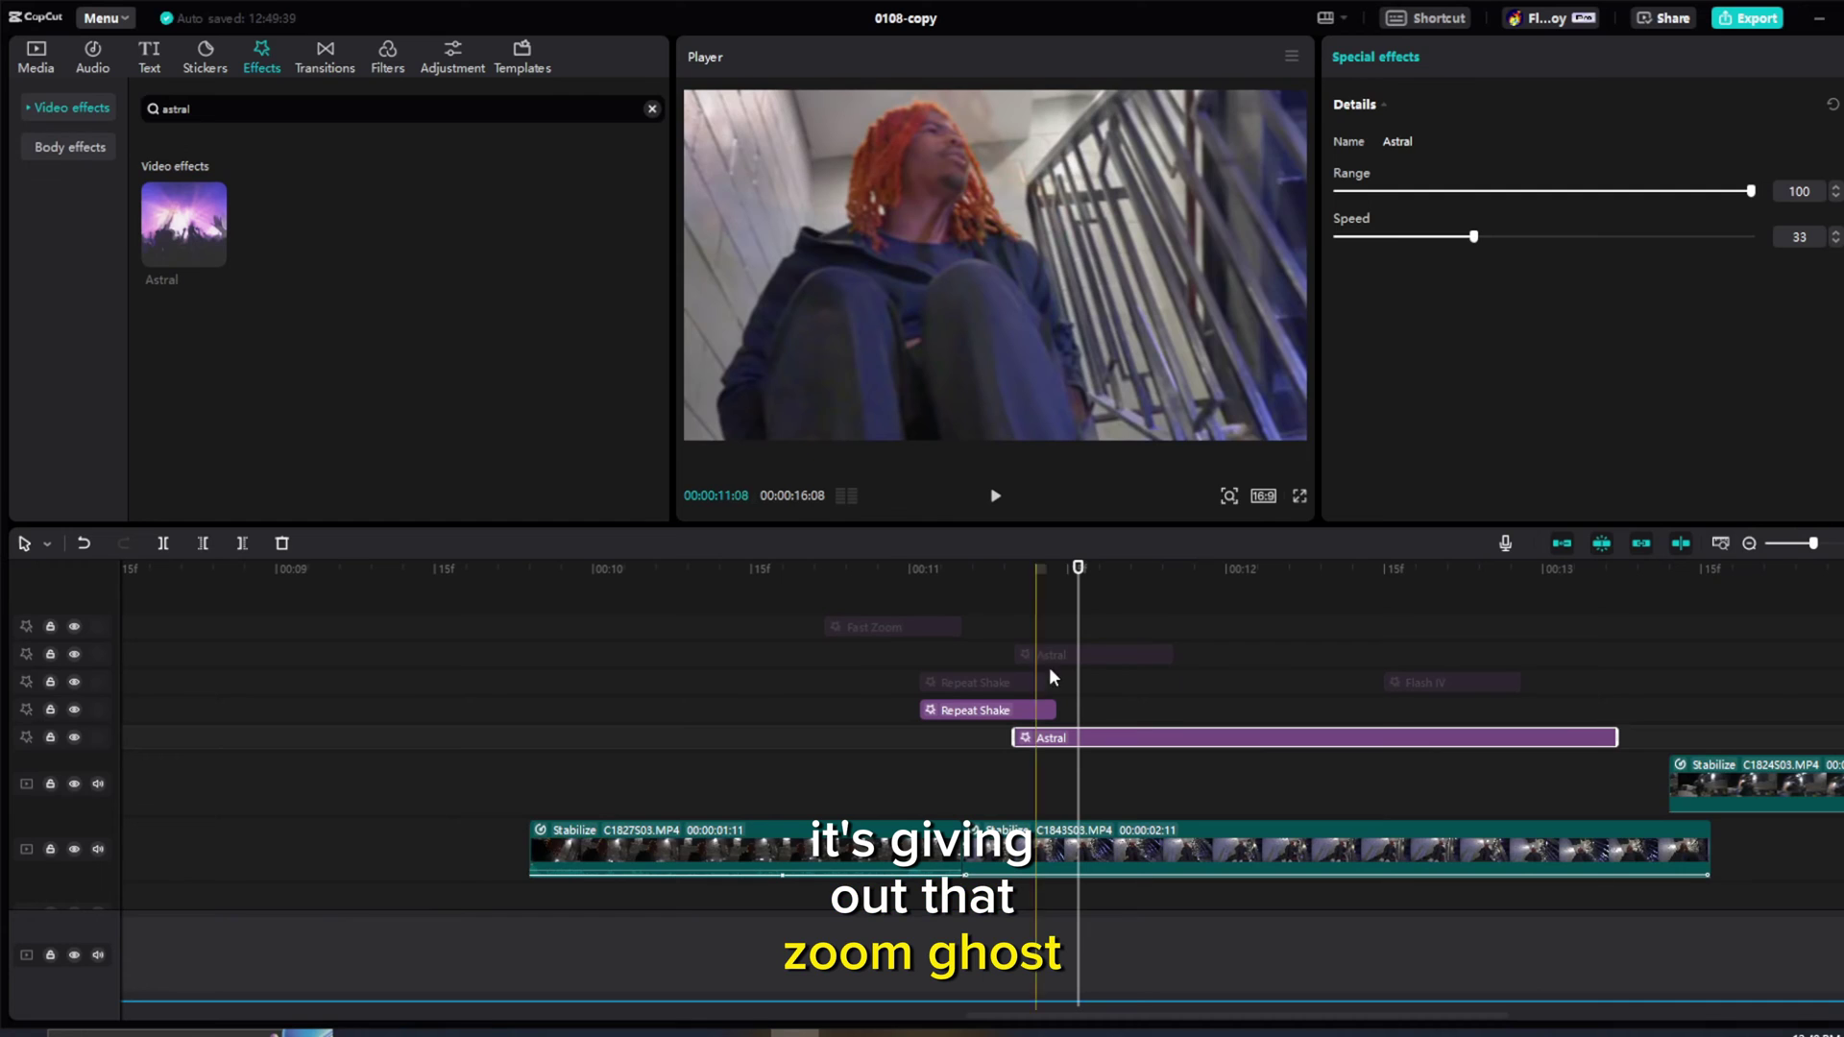
Step: Split the Astral effect at 00:00:11:24 and delete the part after the split
left_click_drag(1075, 568, 1004, 579)
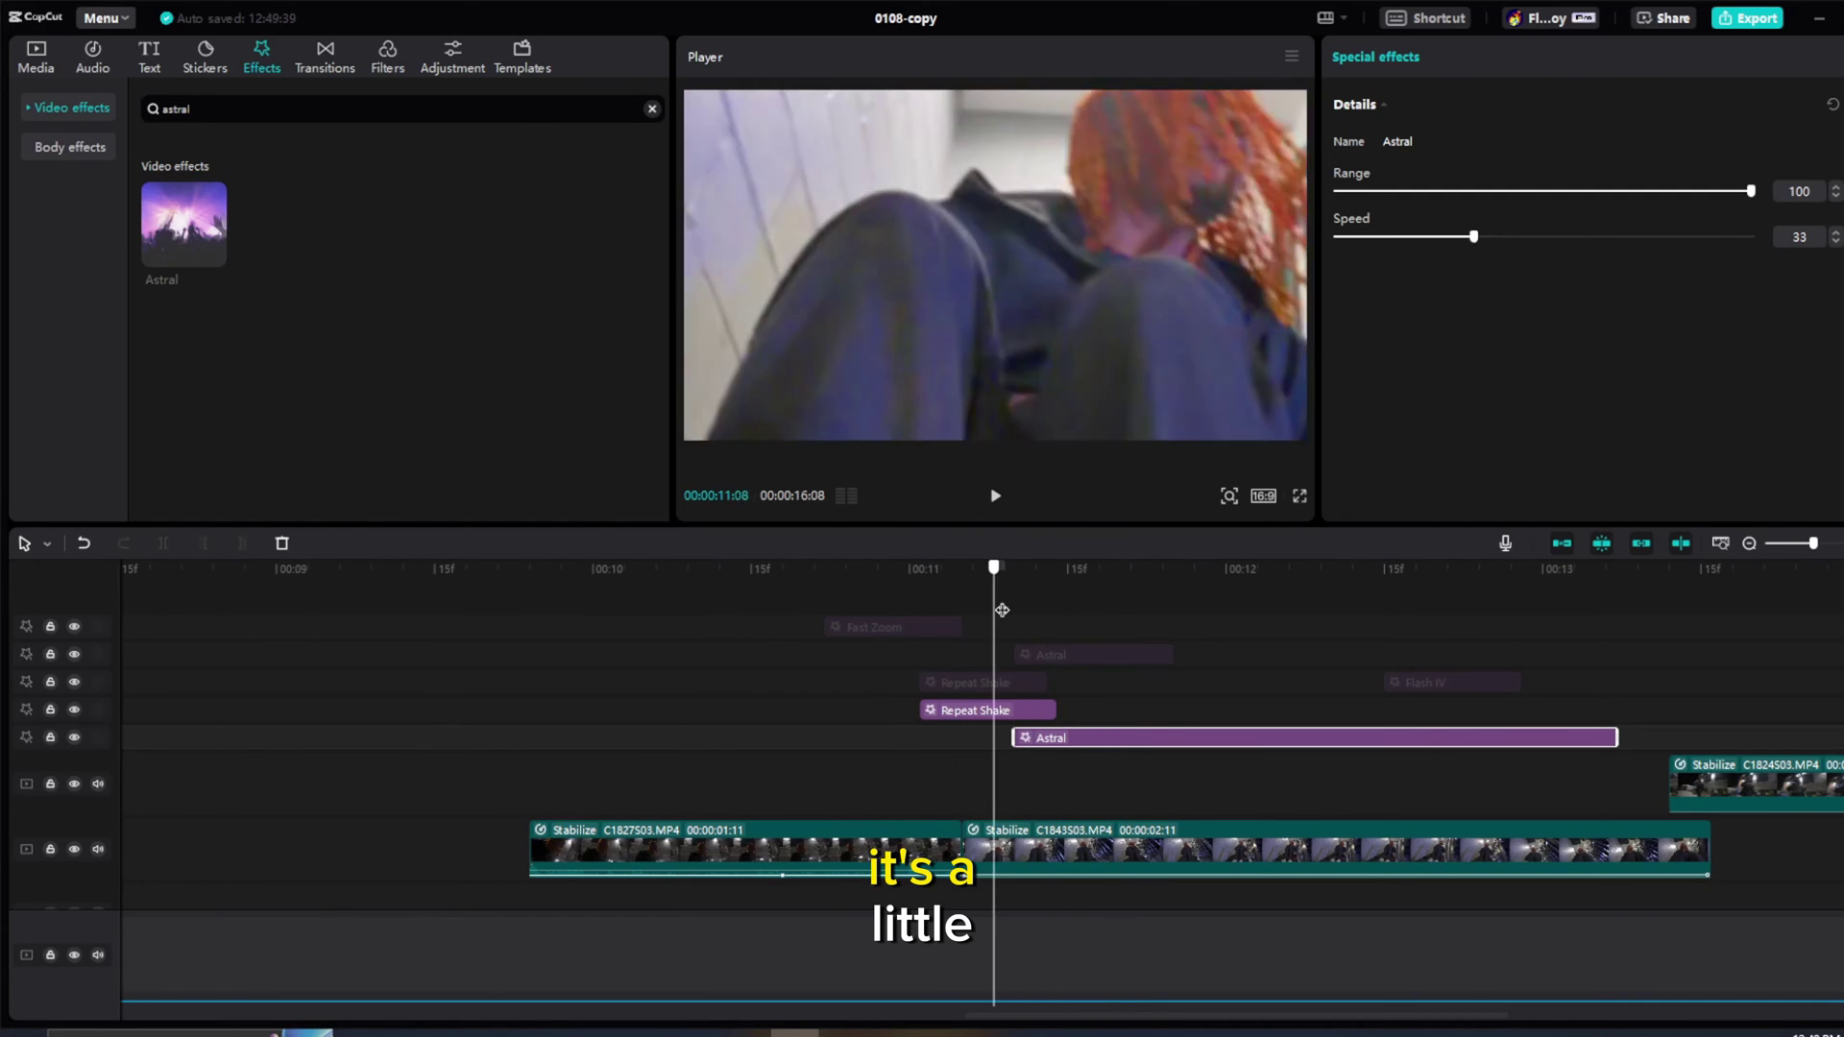
left_click_drag(1131, 618, 1217, 623)
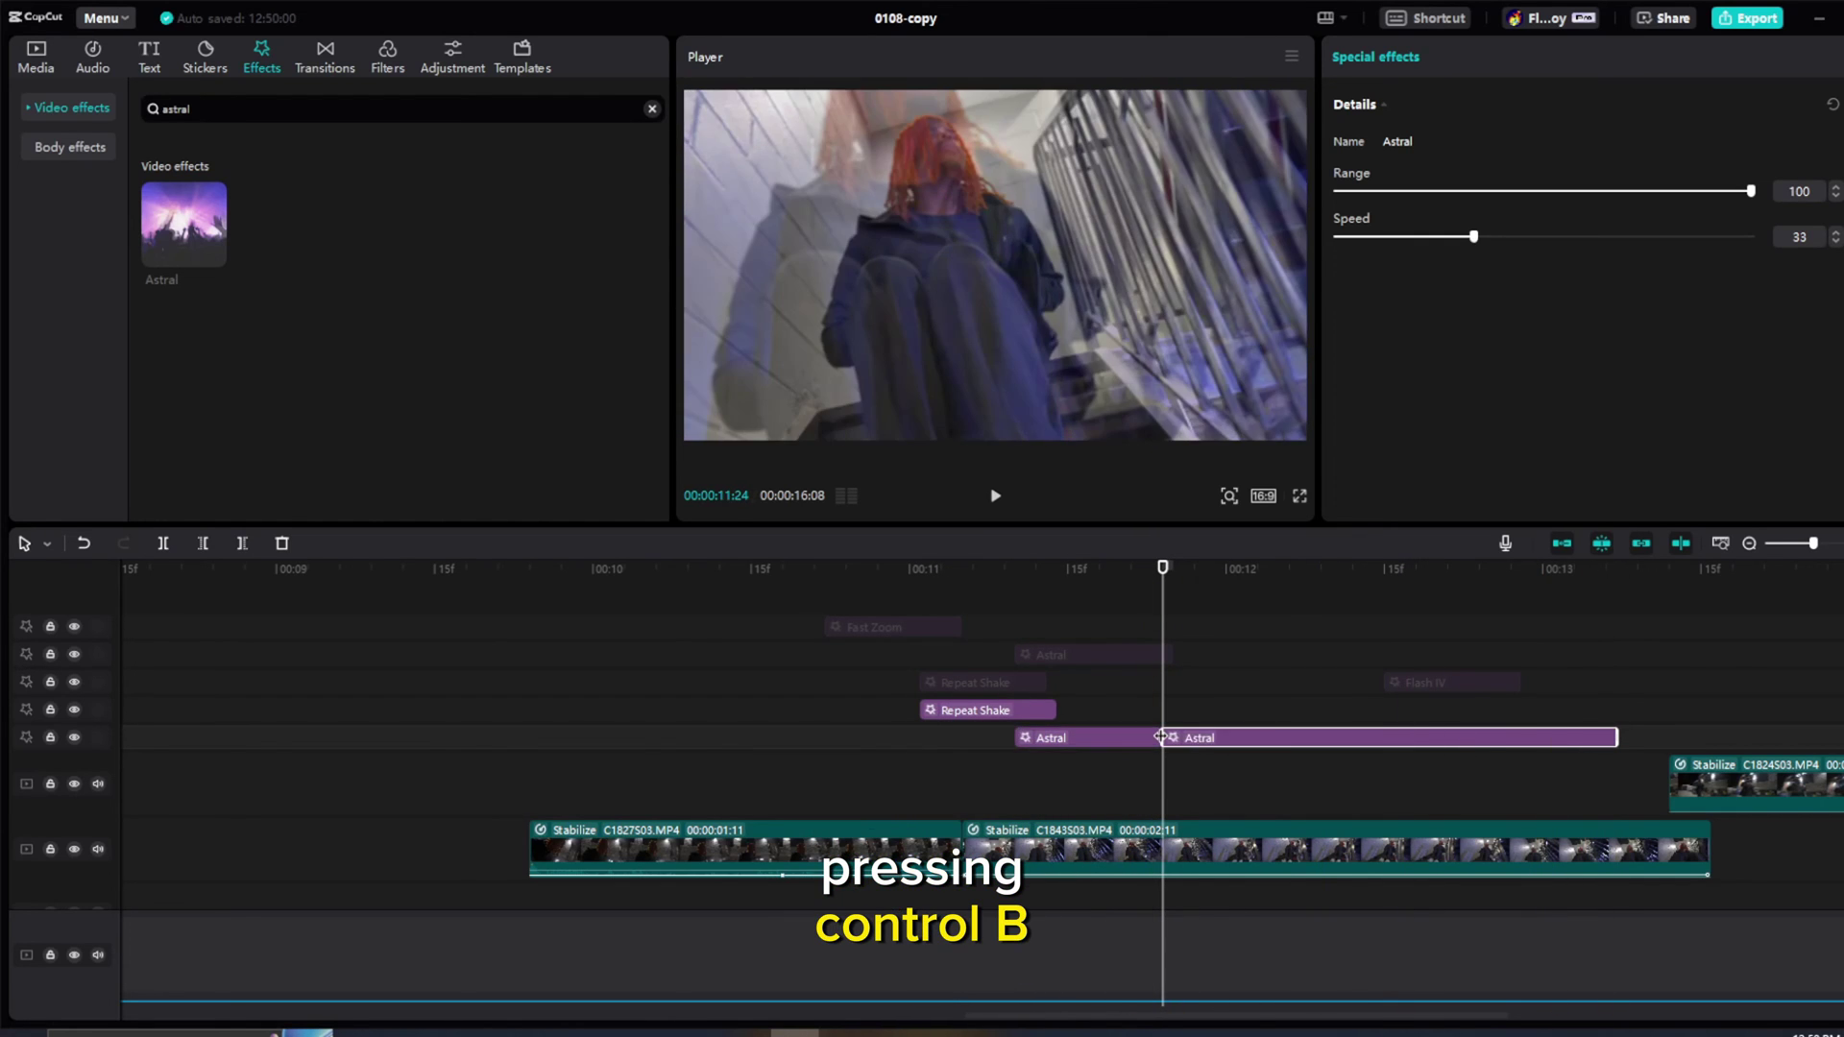
key("BackSpace")
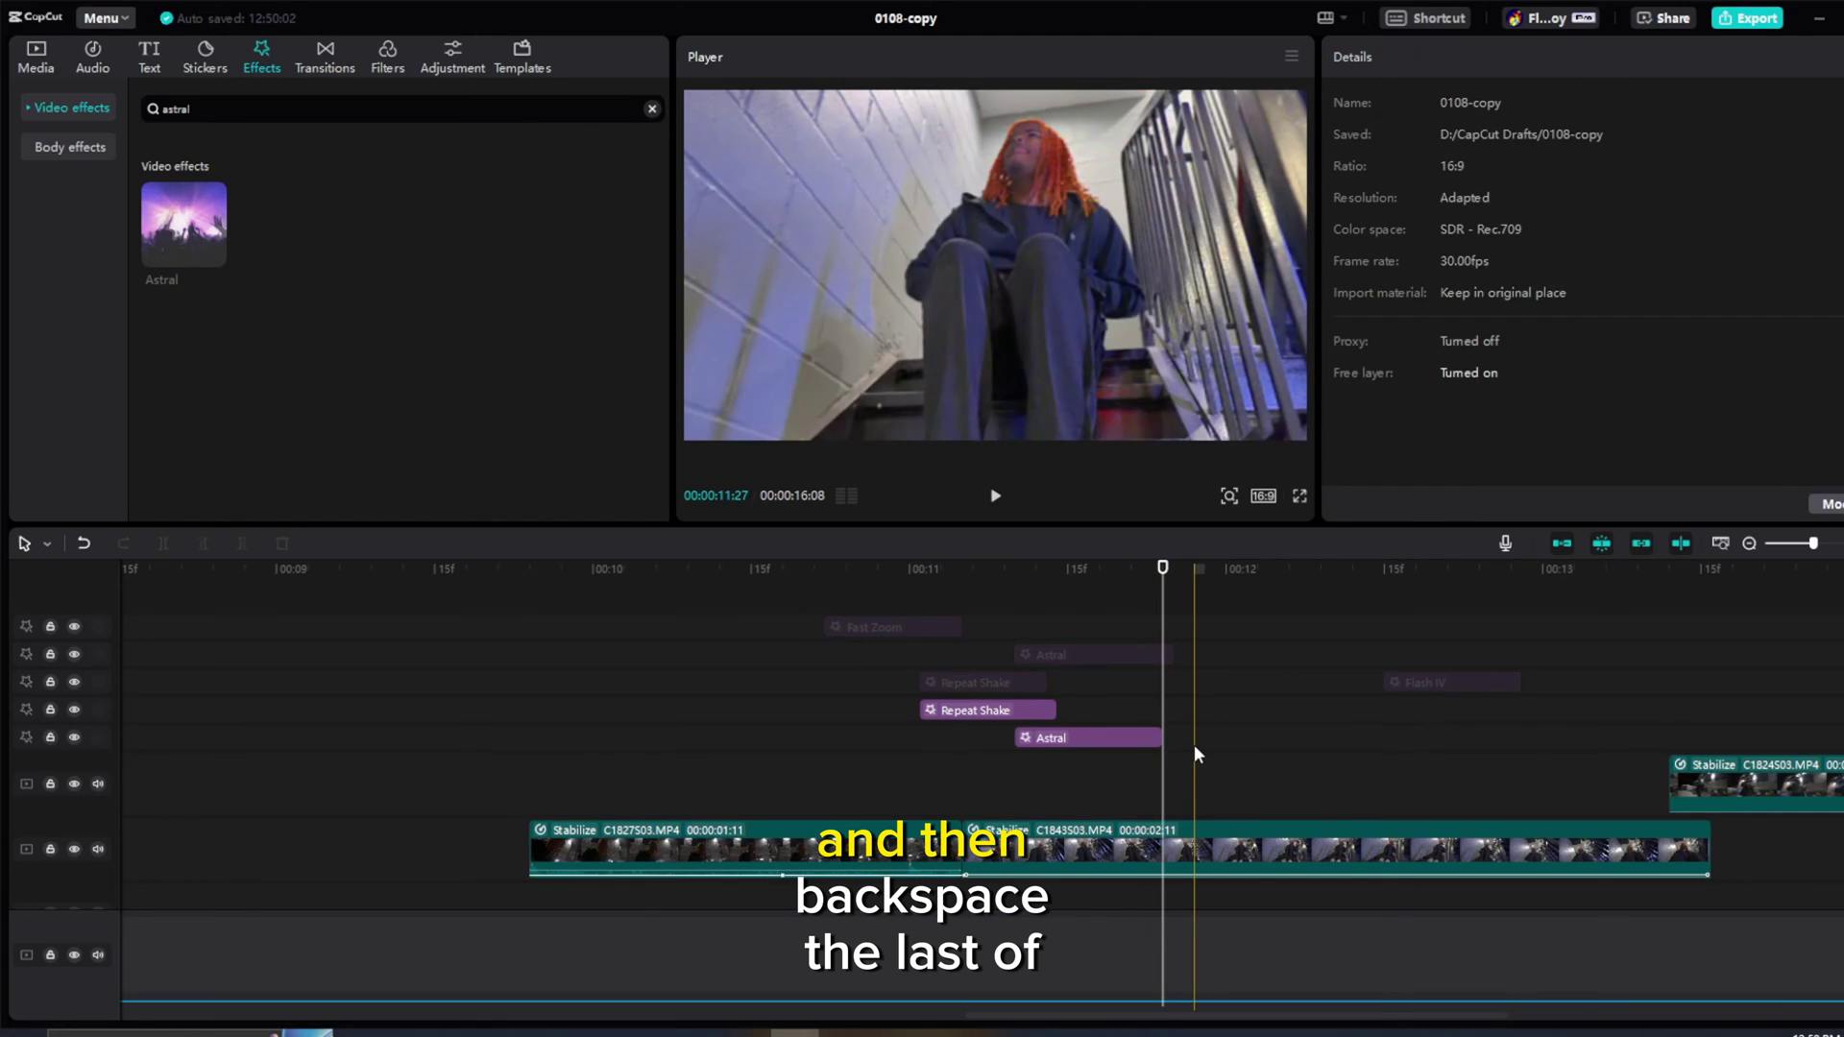
Step: Play back and scrub through the transition to check the shortened Astral ghost effect
left_click(997, 498)
left_click(997, 498)
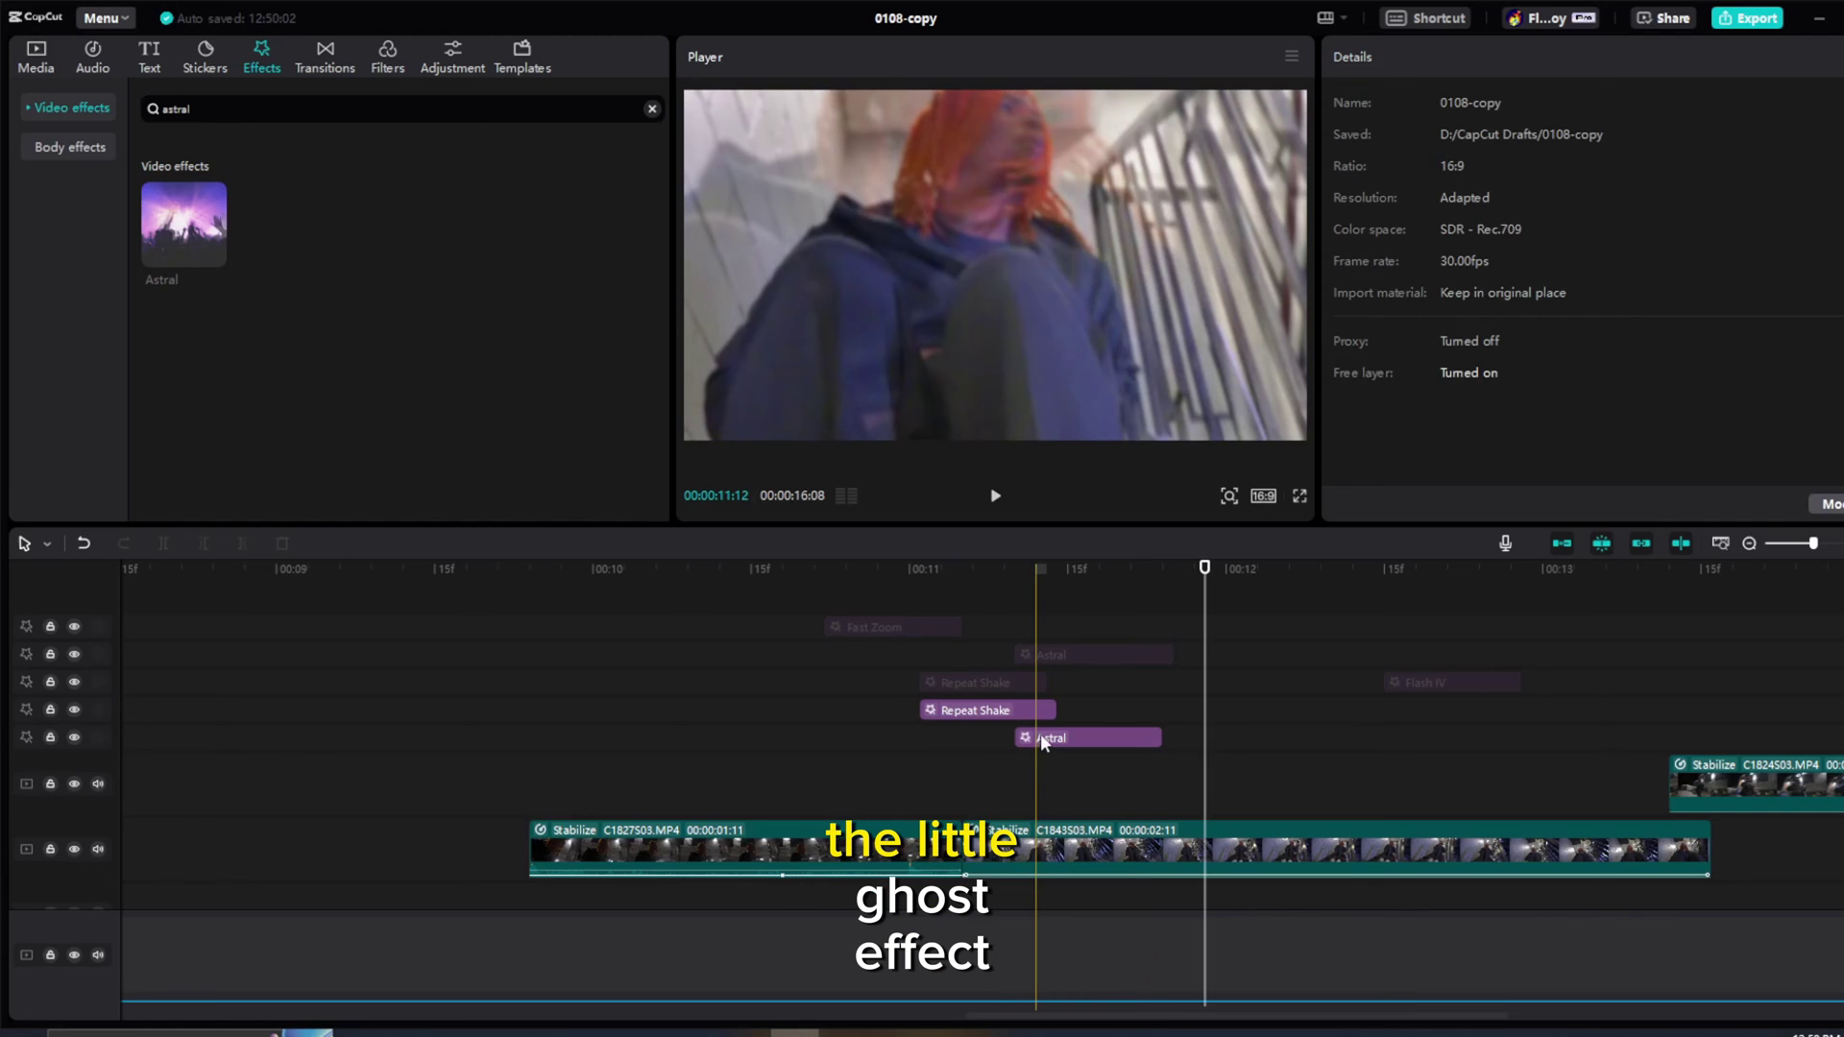
left_click(1001, 576)
left_click_drag(1002, 571, 1056, 571)
Step: Try shifting the Astral effect slightly along its track relative to the cut
left_click_drag(1063, 738, 1087, 744)
left_click_drag(987, 578, 919, 576)
left_click_drag(1076, 749, 1061, 746)
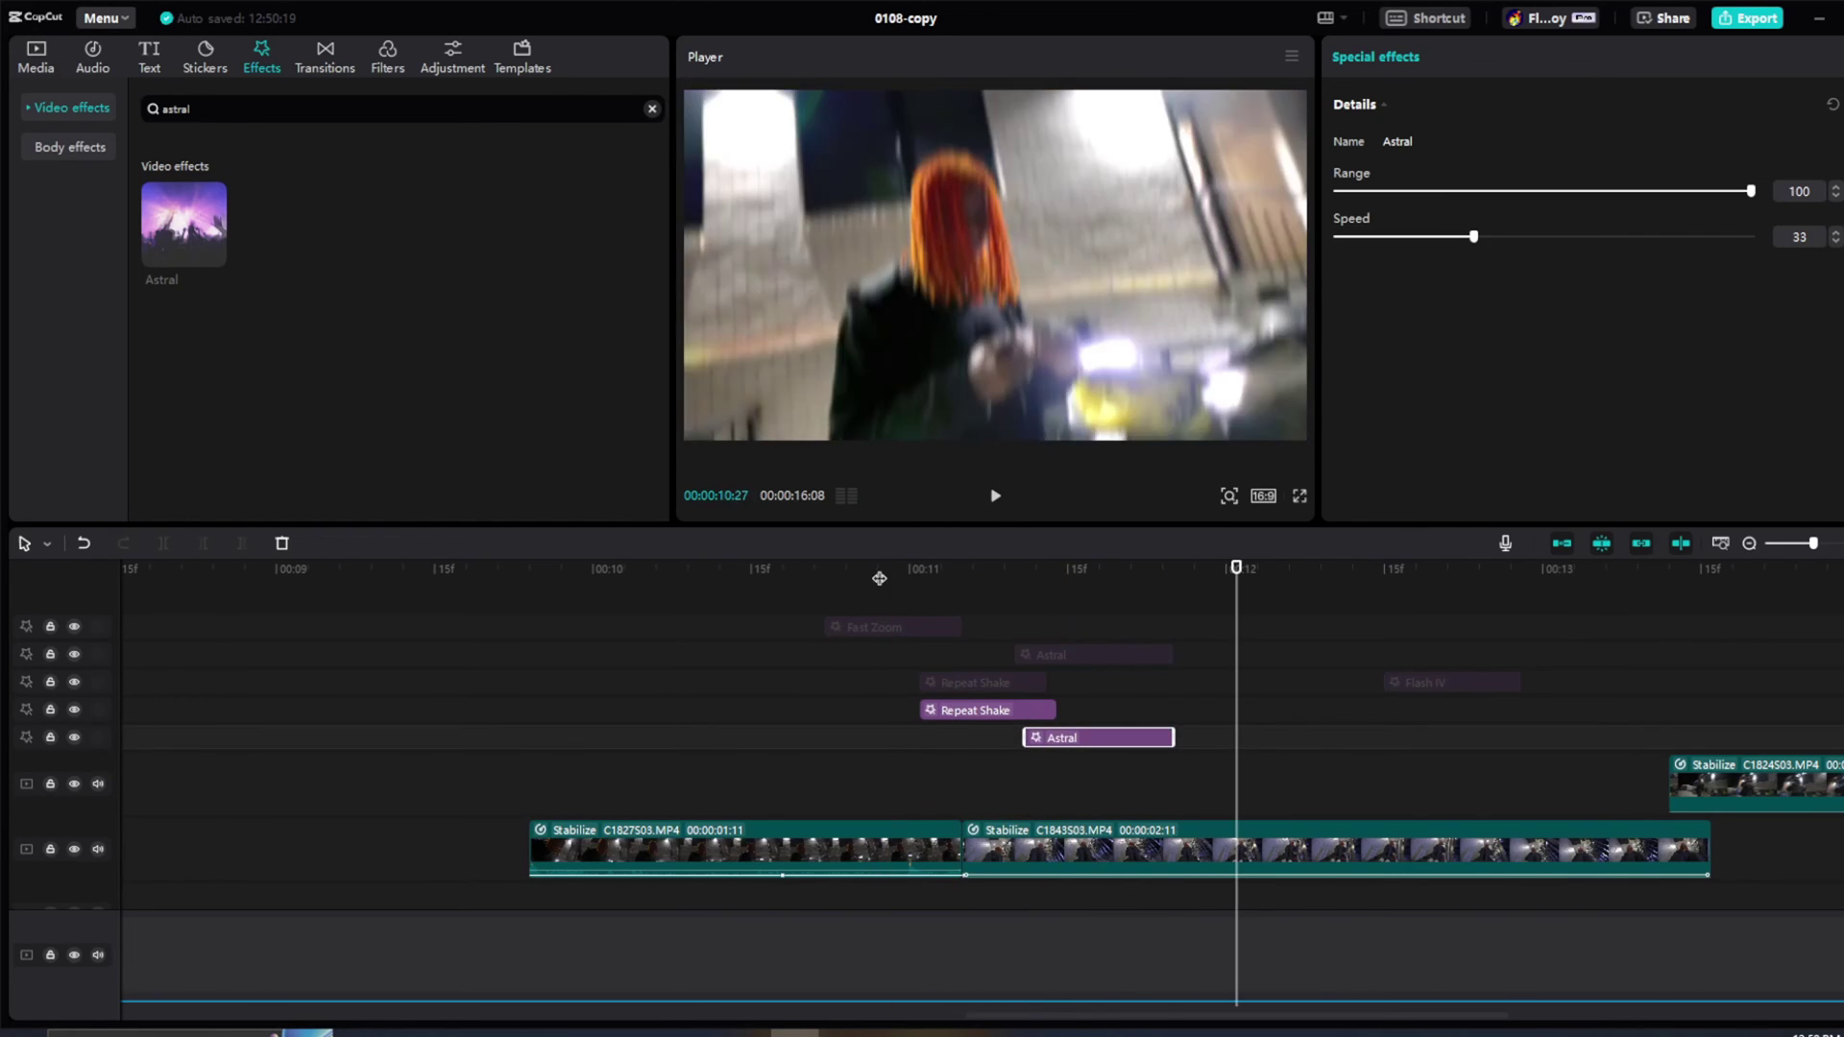
Step: Replay the Repeat Shake and Astral effects over the transition and examine the frame just before the cut
left_click(920, 571)
left_click(995, 497)
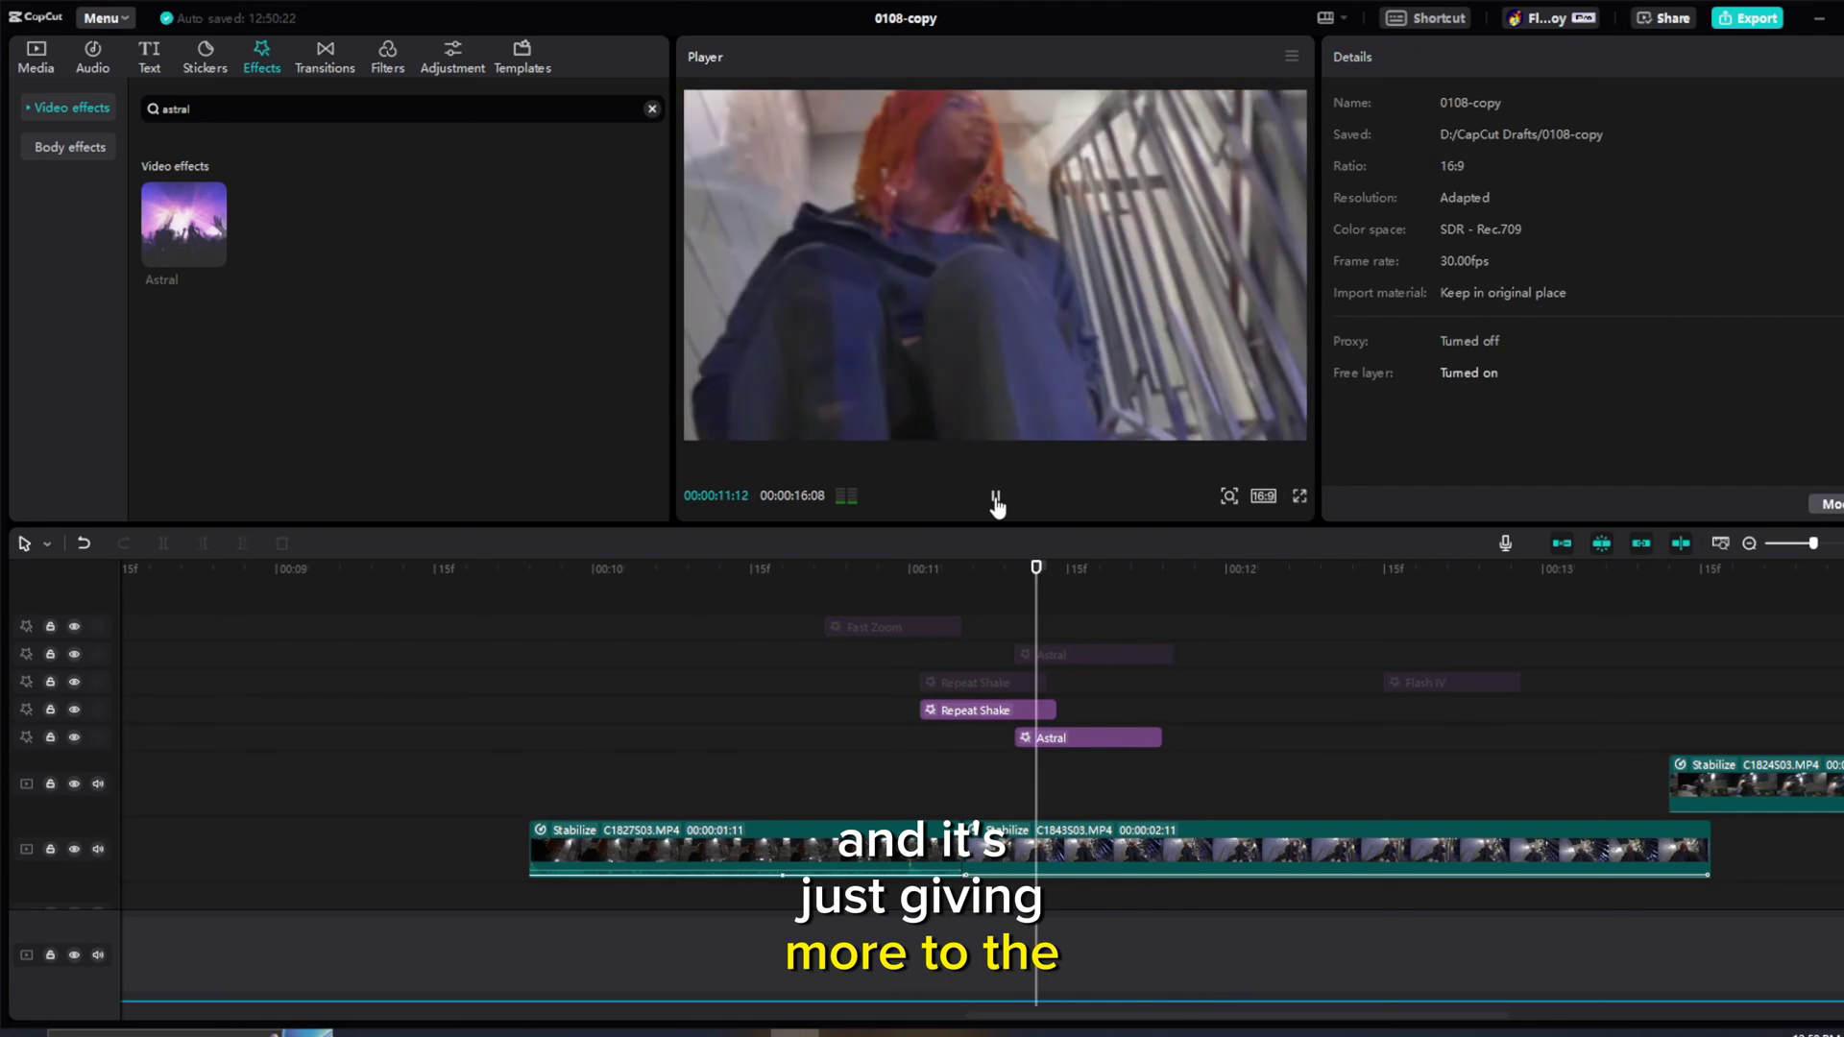
left_click(805, 582)
left_click(1172, 568)
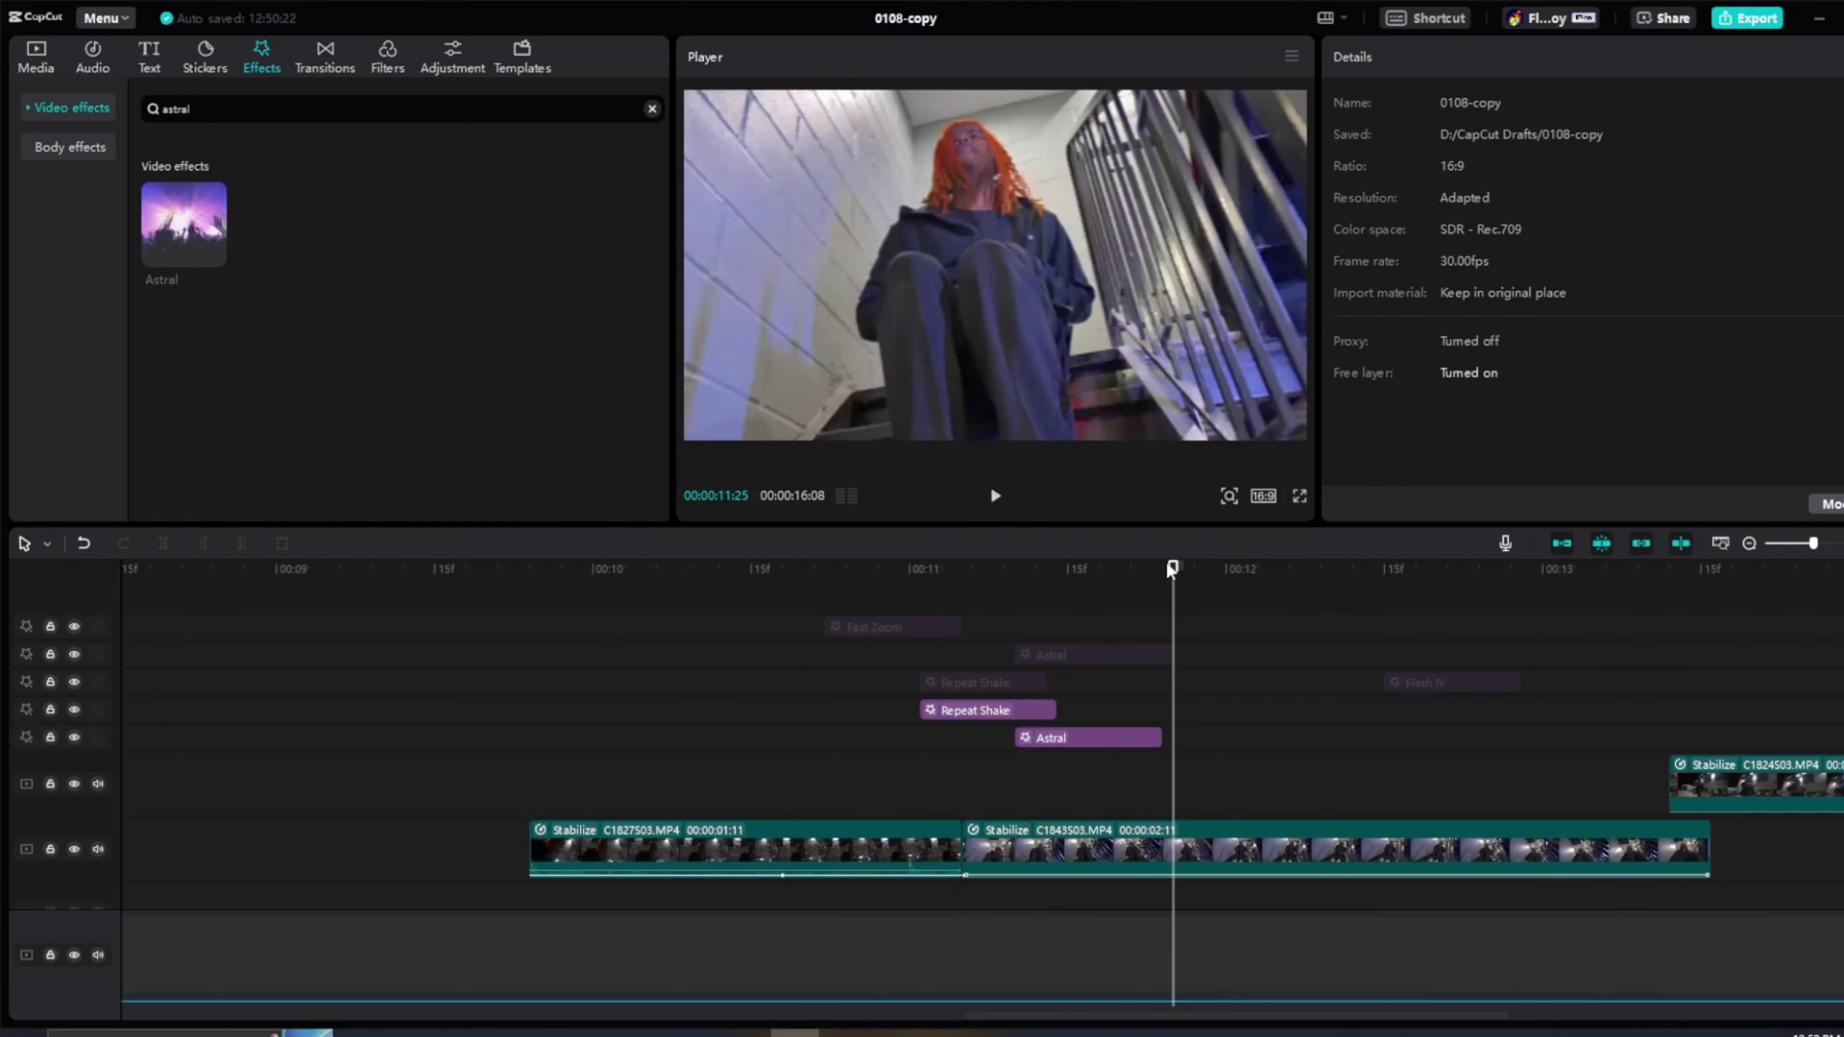
left_click(997, 497)
left_click(941, 572)
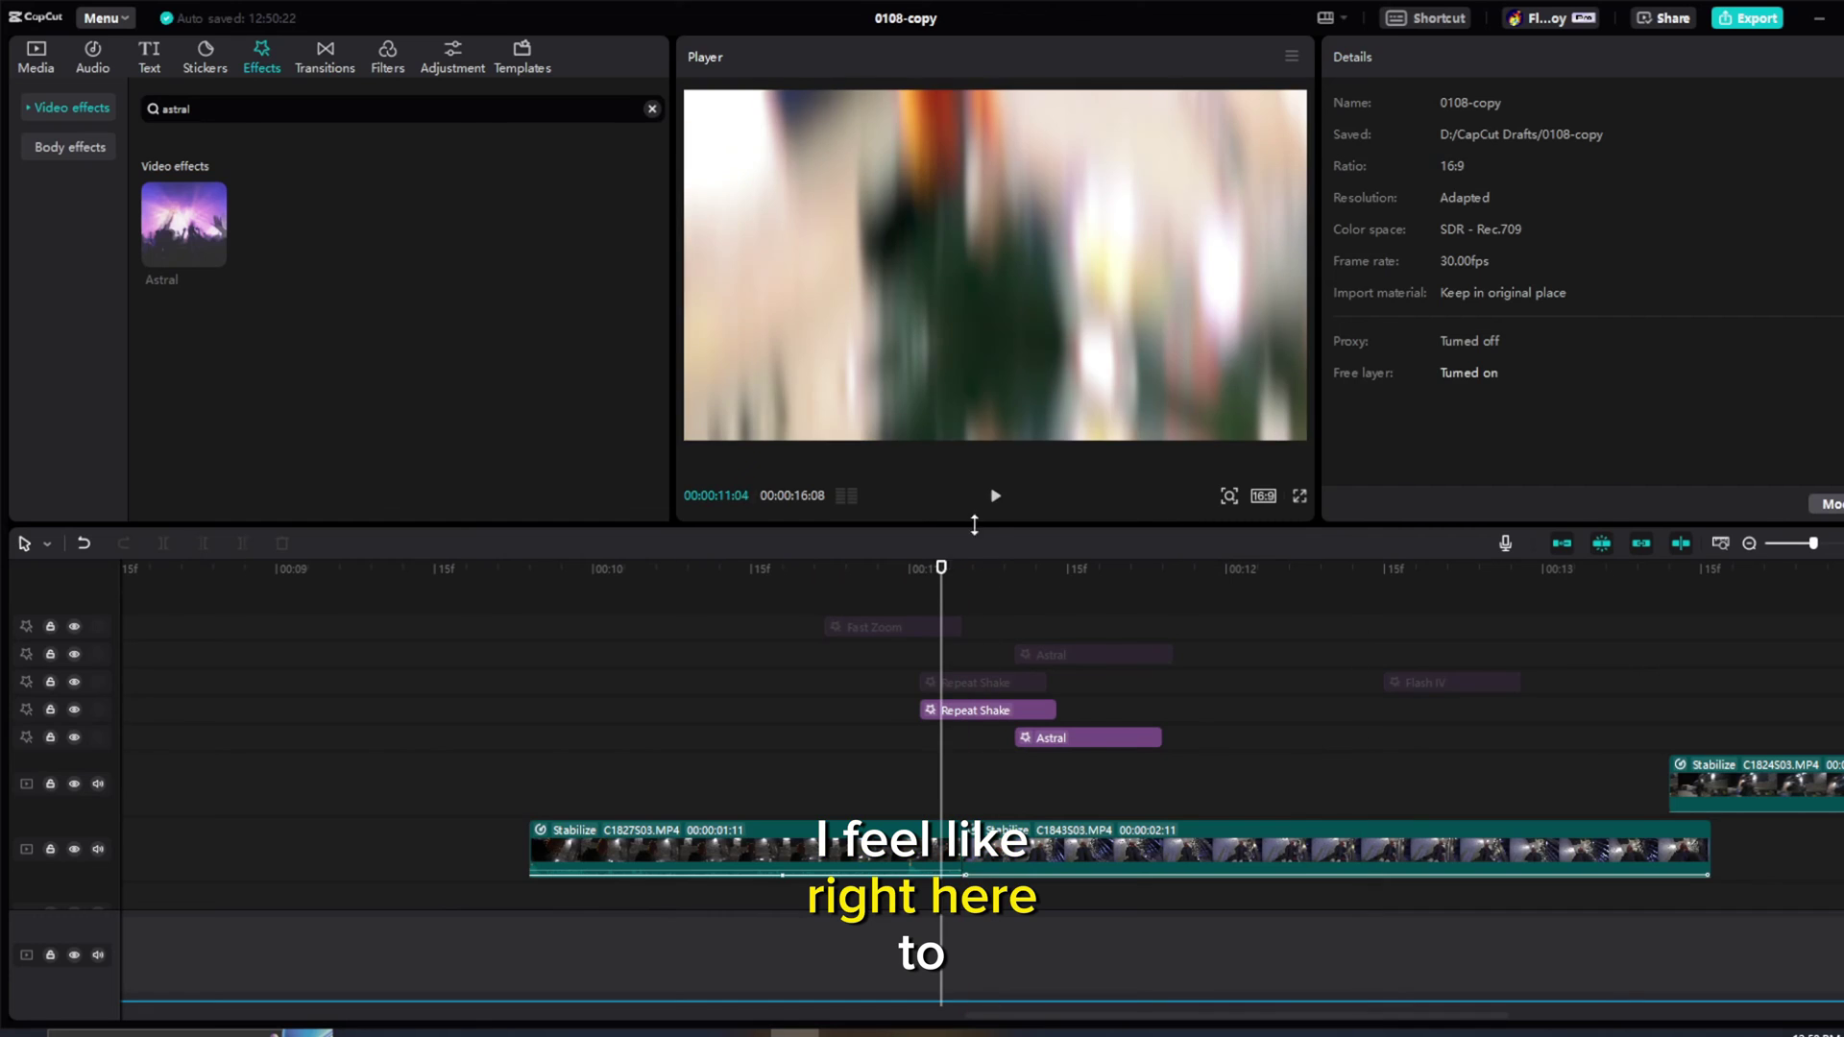
Step: Clear the astral effect search and add the Black Flash II effect on a new track below the Astral effect
left_click(996, 497)
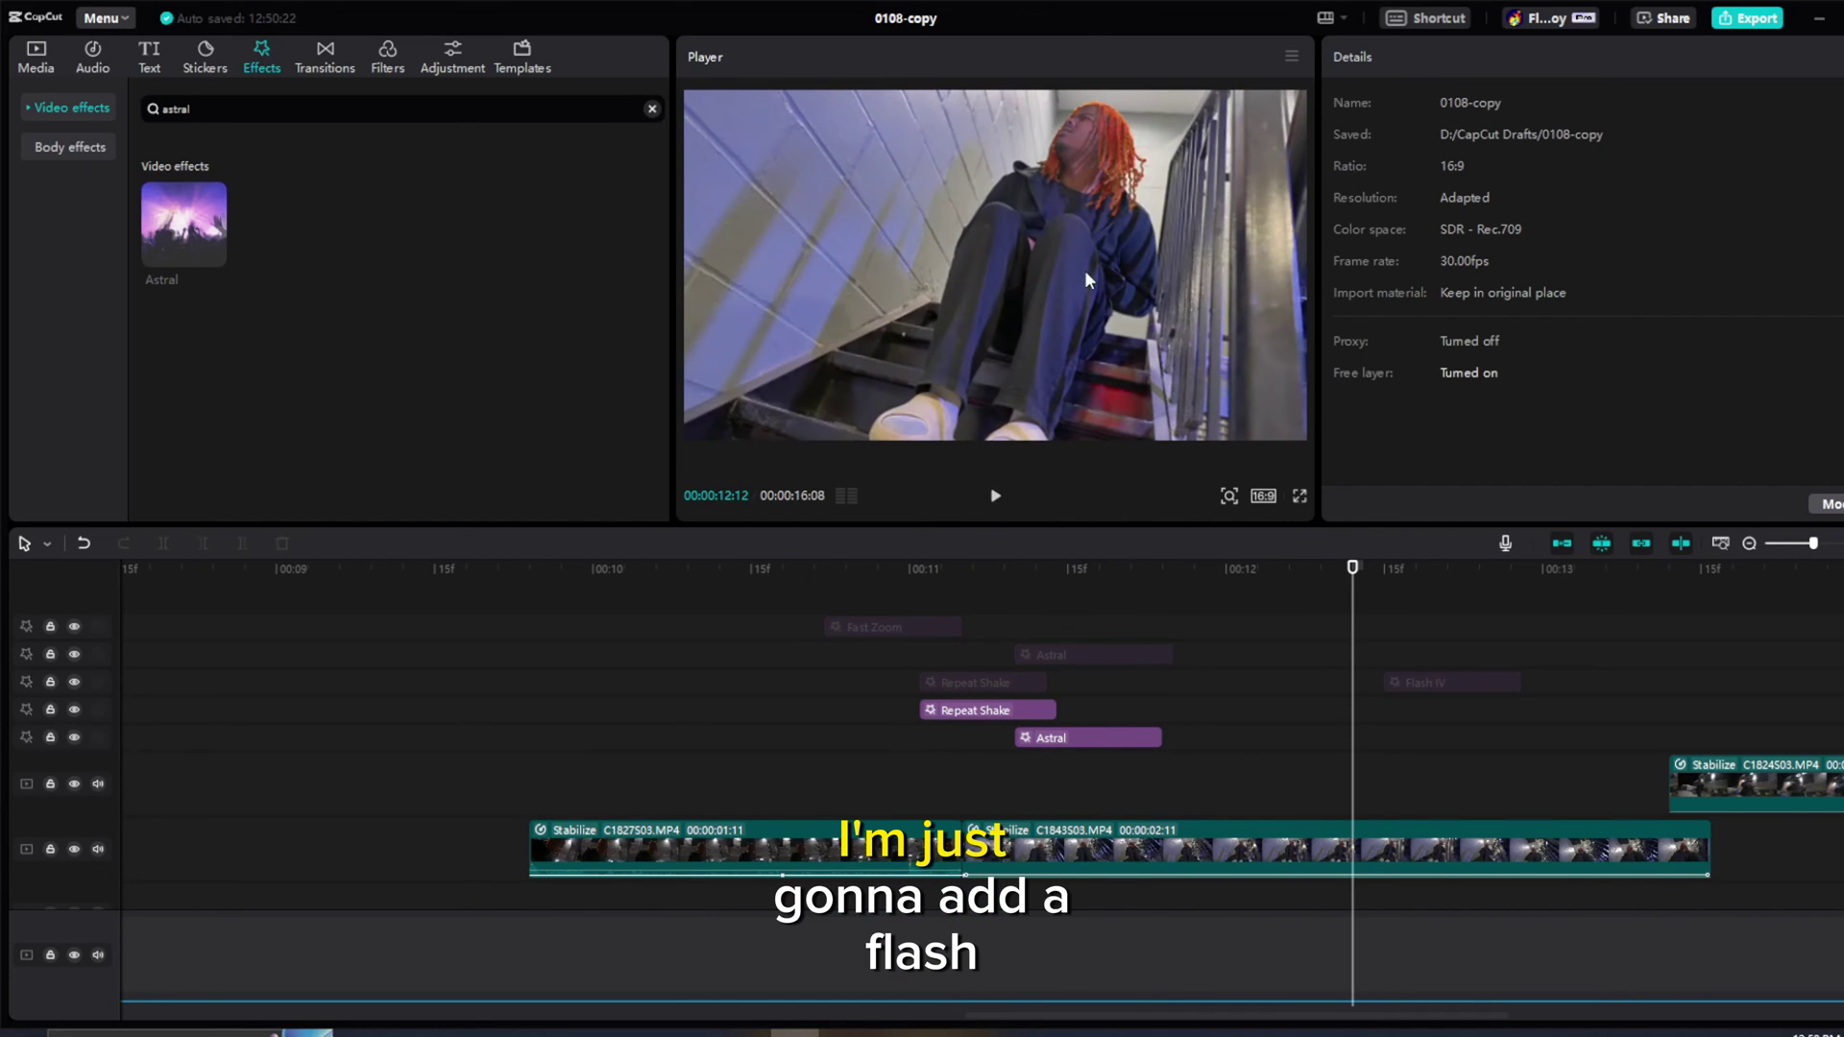
left_click(164, 184)
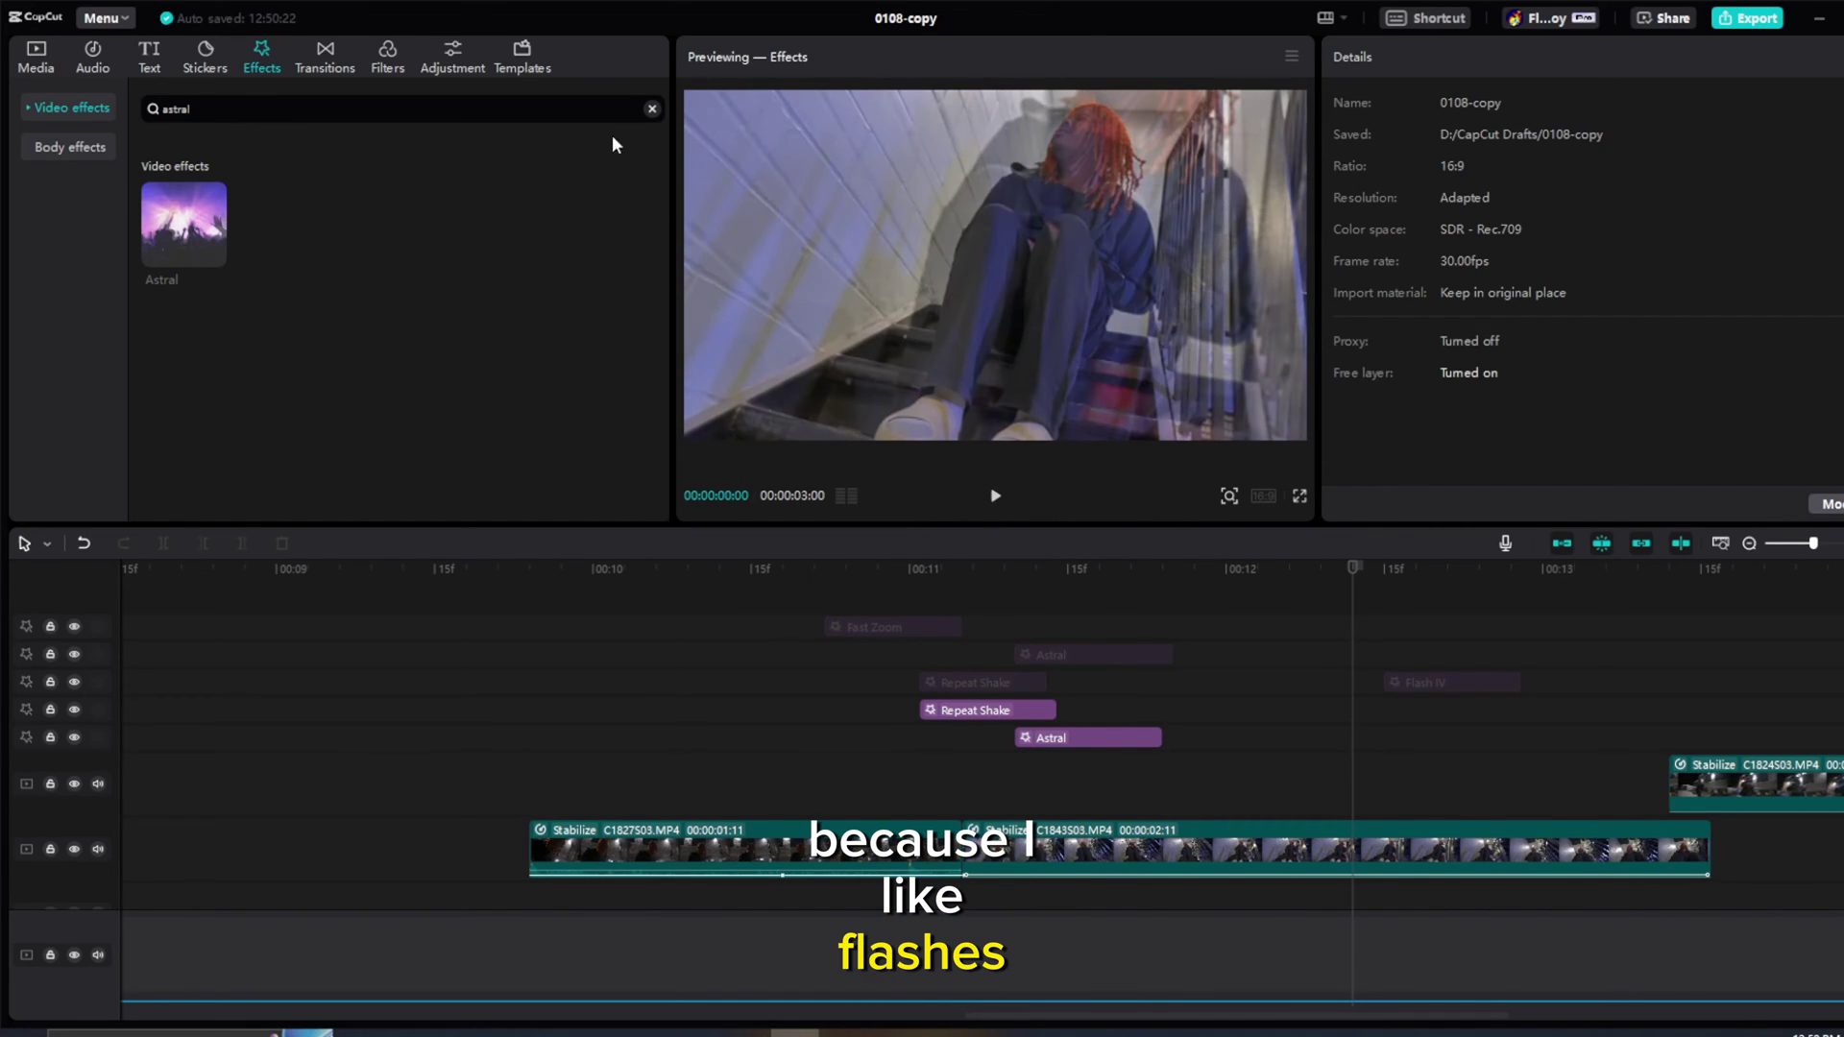
left_click(652, 108)
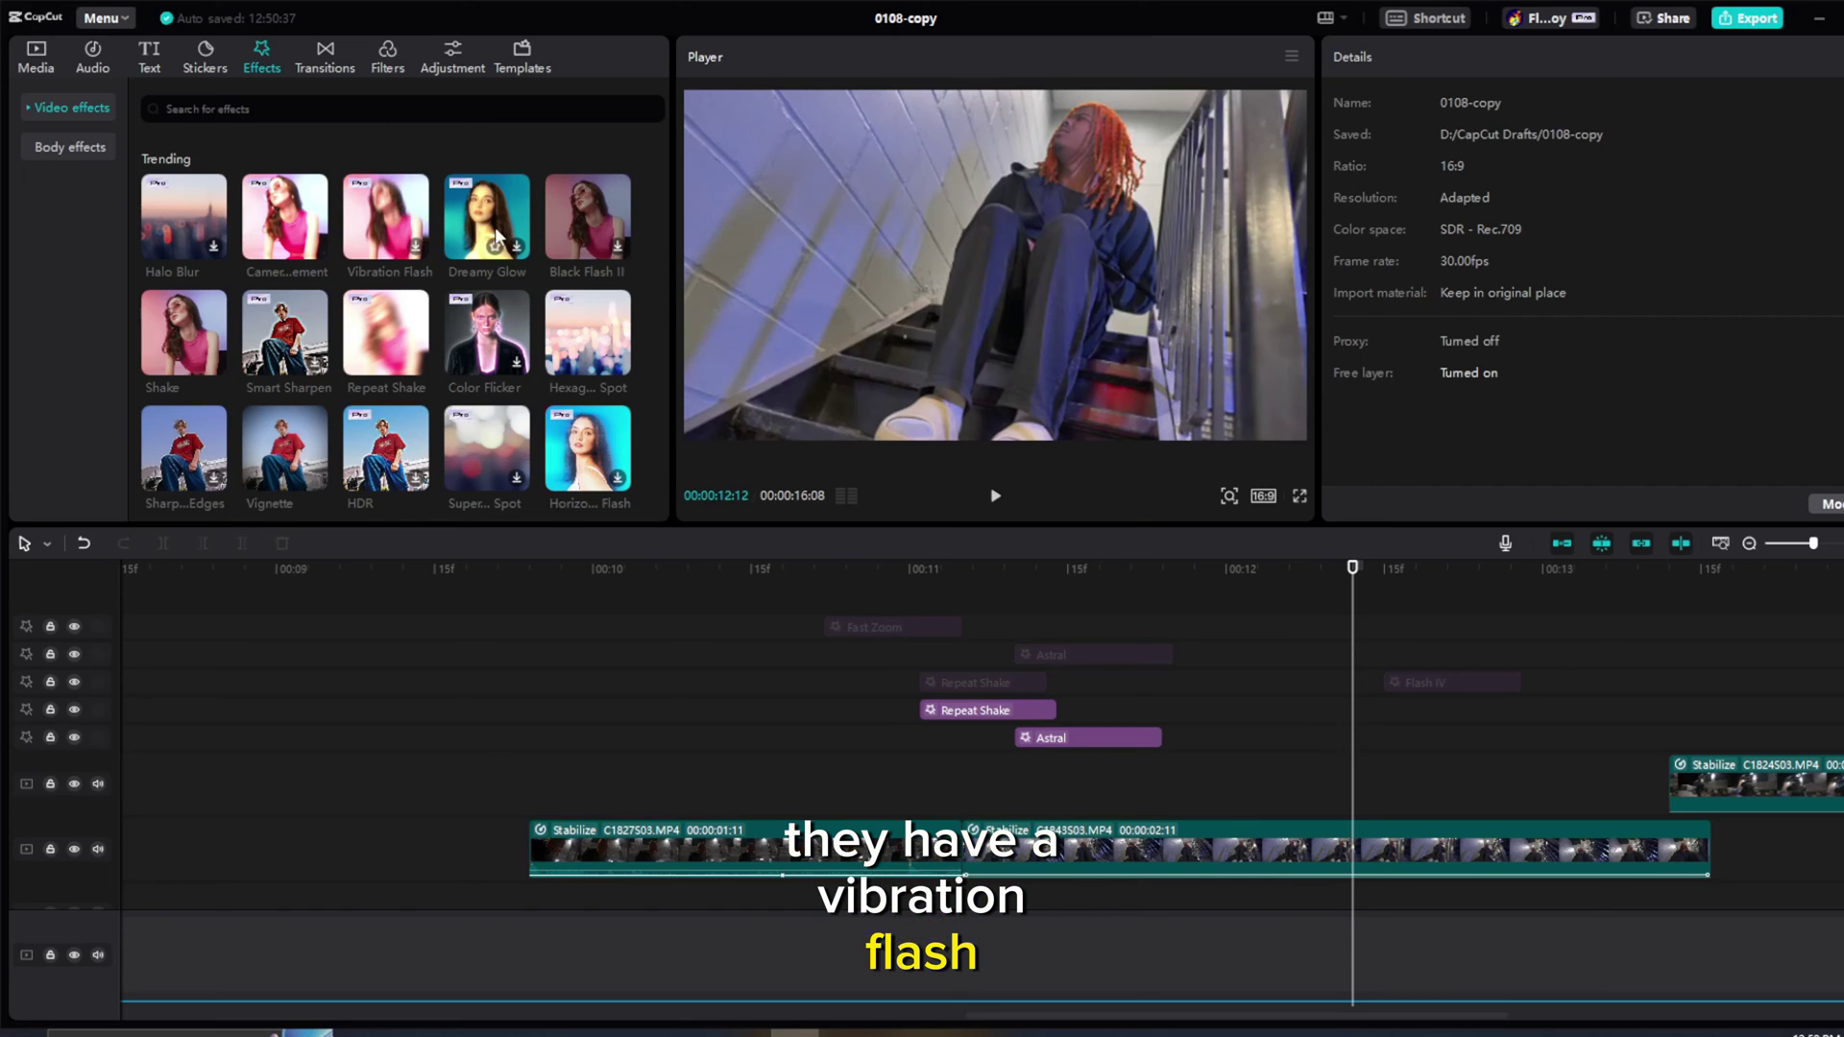
left_click(155, 340)
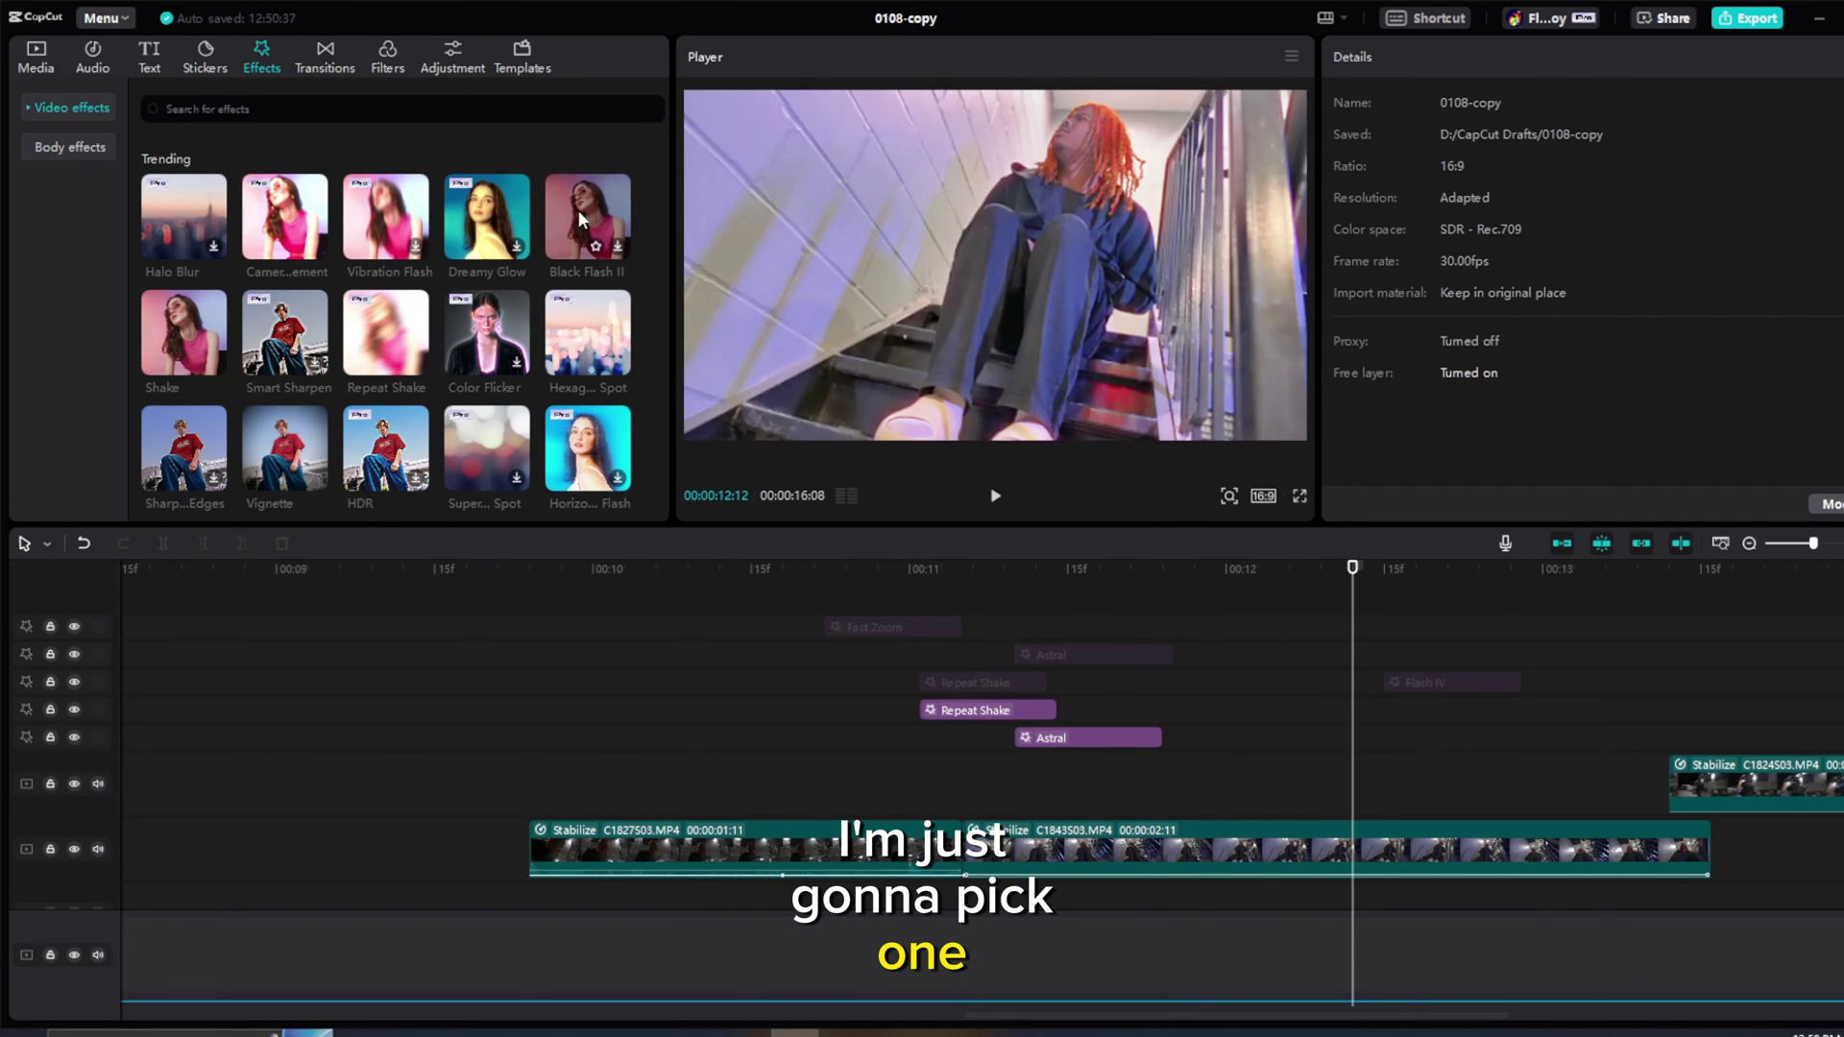
left_click_drag(579, 210, 655, 768)
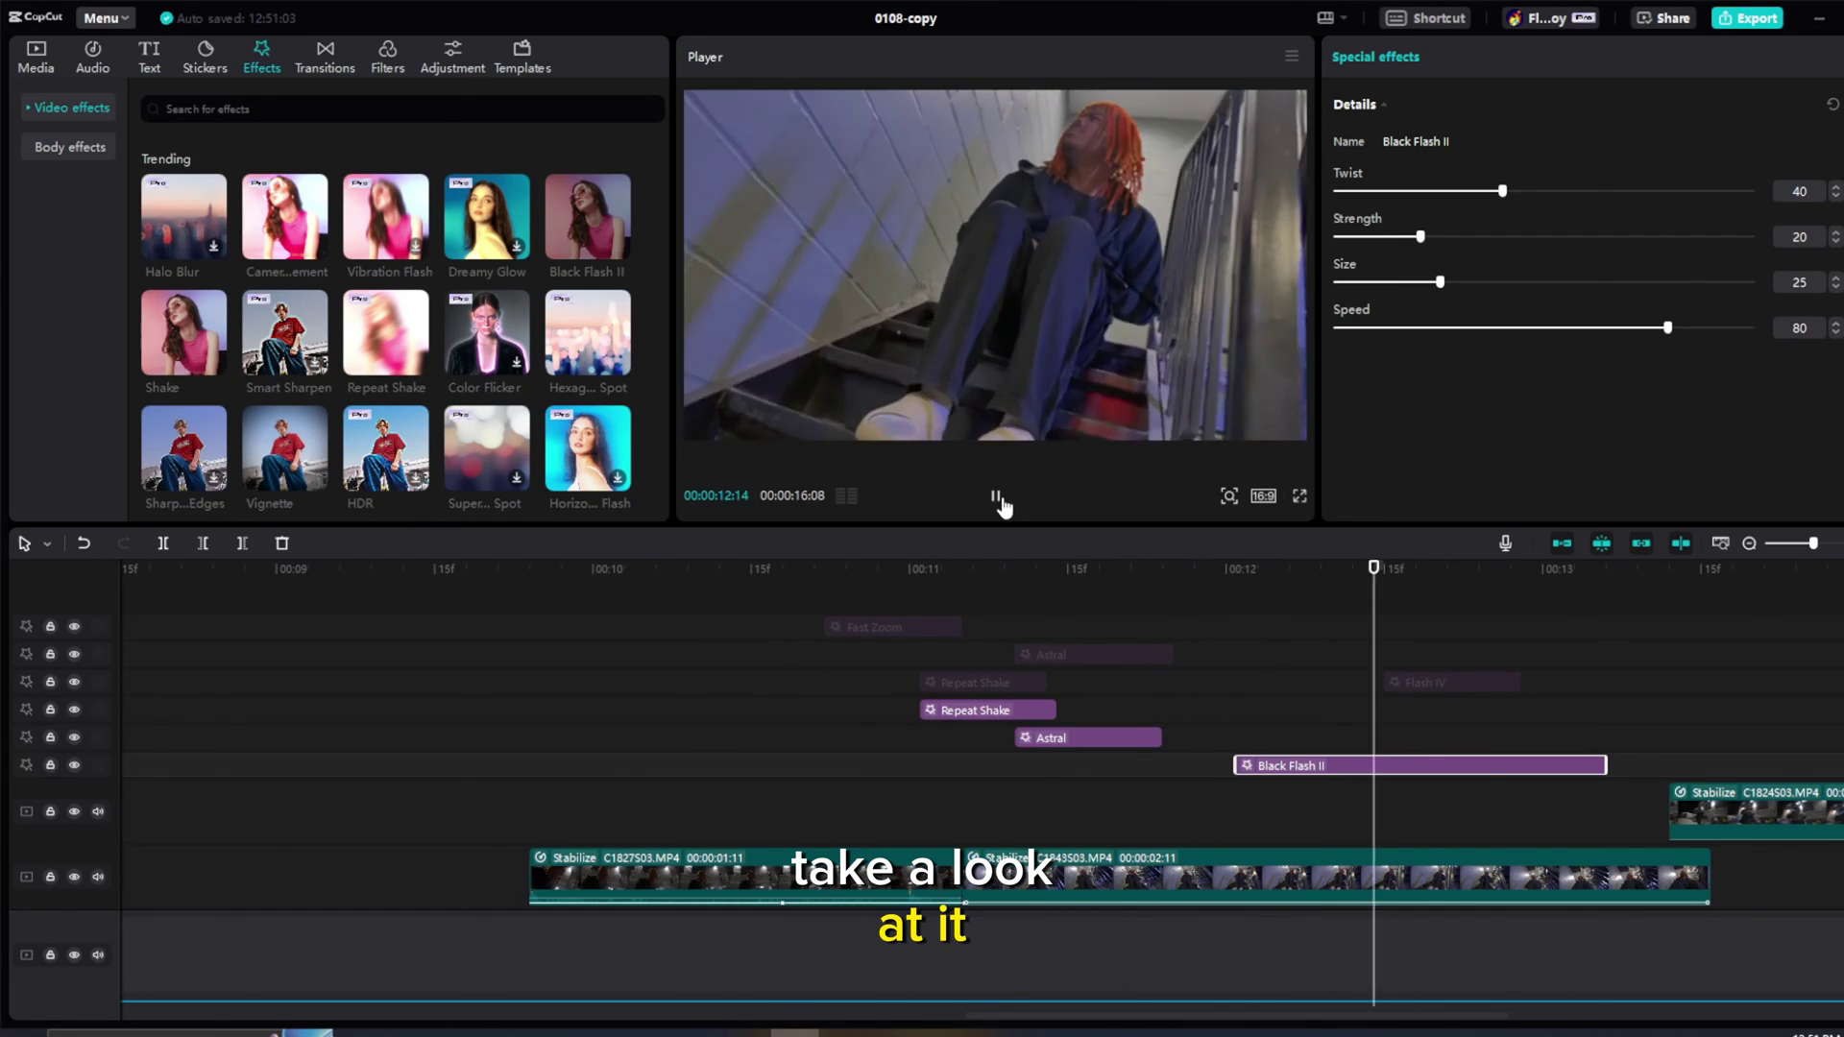
Step: Trim the start of Black Flash II to about 00:00:12:00 and shift the effect earlier so it begins where Astral ends
left_click(997, 497)
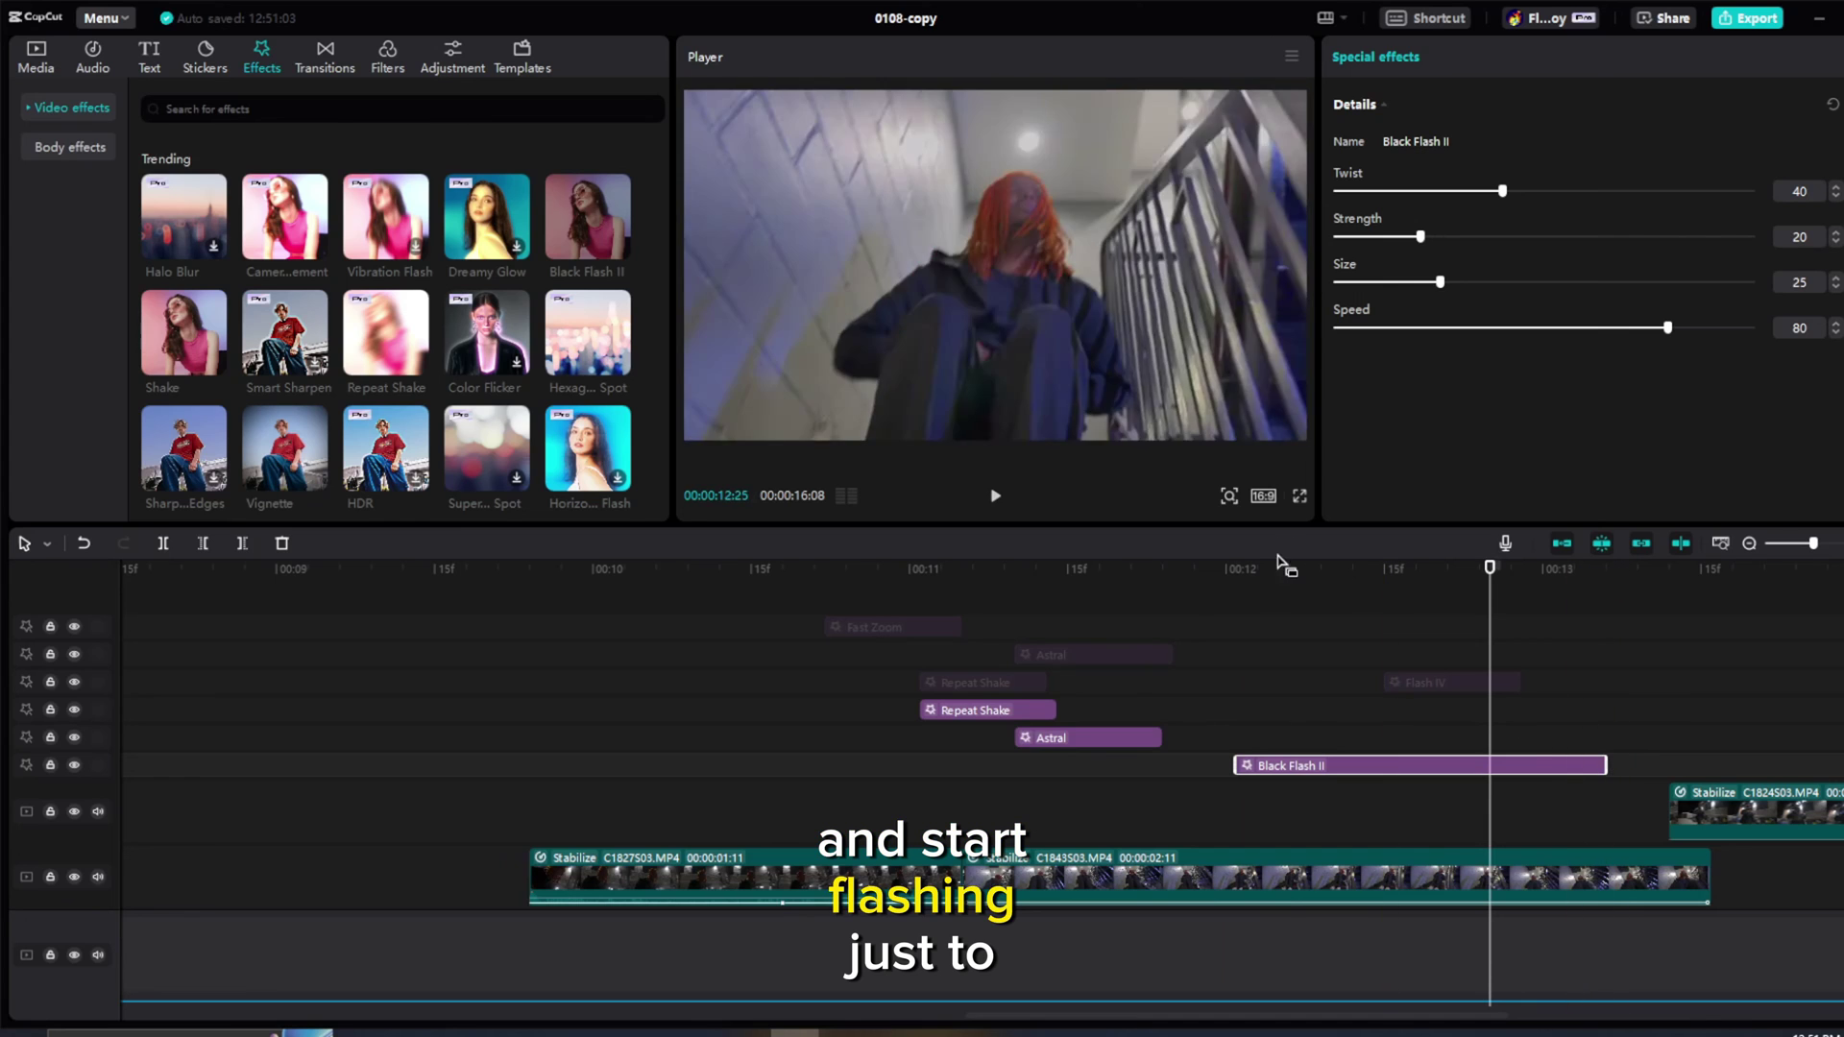
left_click(1038, 569)
left_click(987, 502)
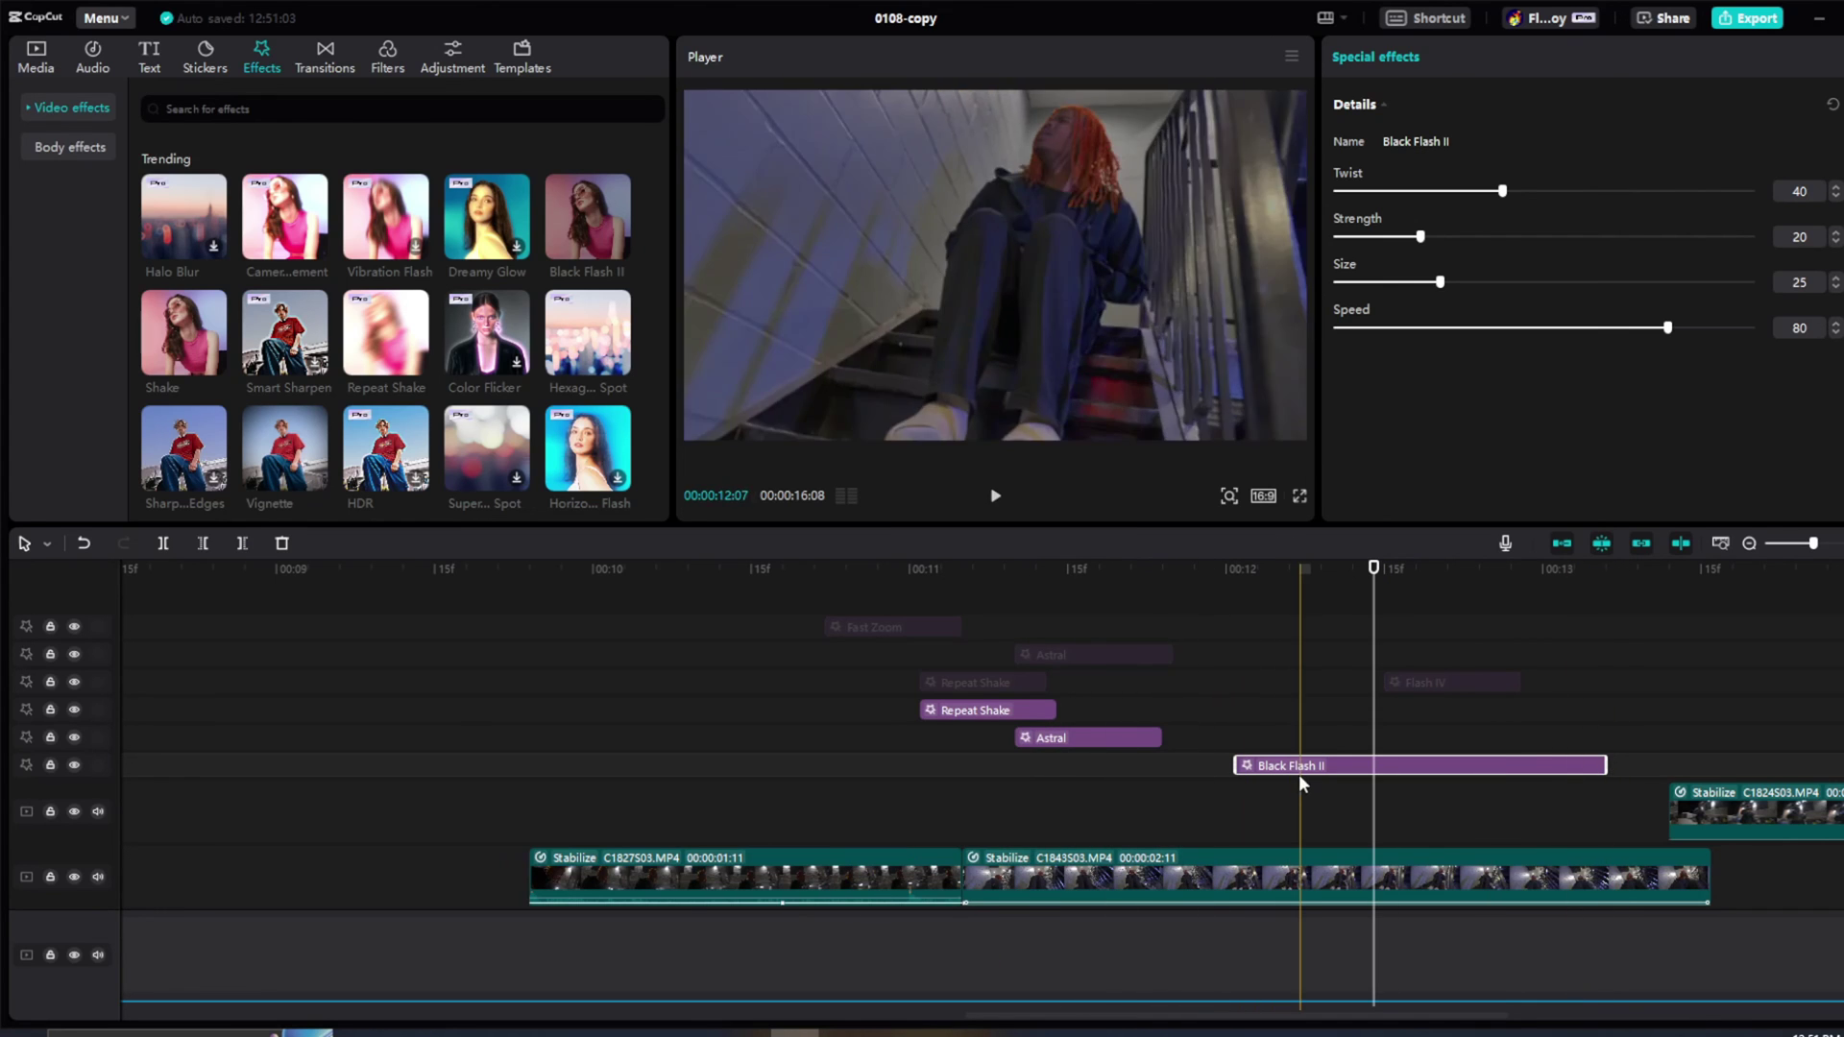
left_click_drag(1218, 776, 1207, 778)
key("space")
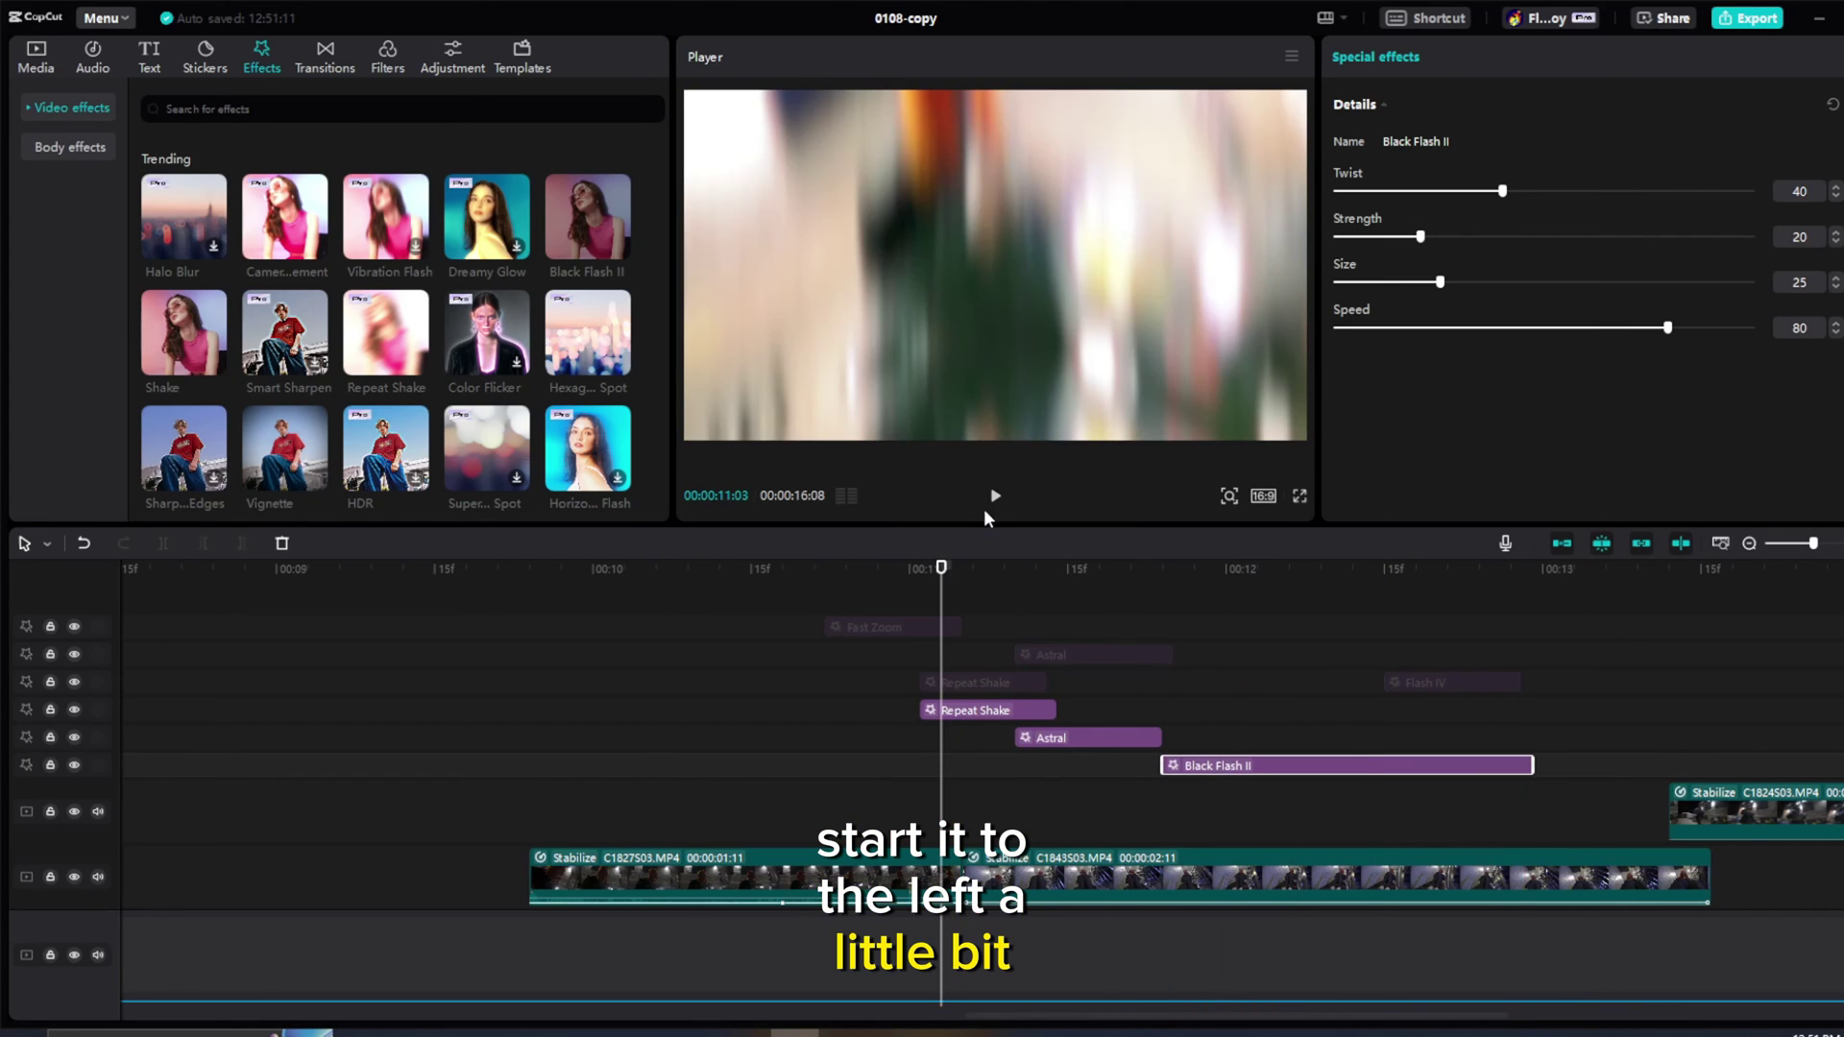
Step: Replay and scrub through the transition to examine how Repeat Shake, Astral and Black Flash II work together
left_click(991, 504)
left_click(899, 588)
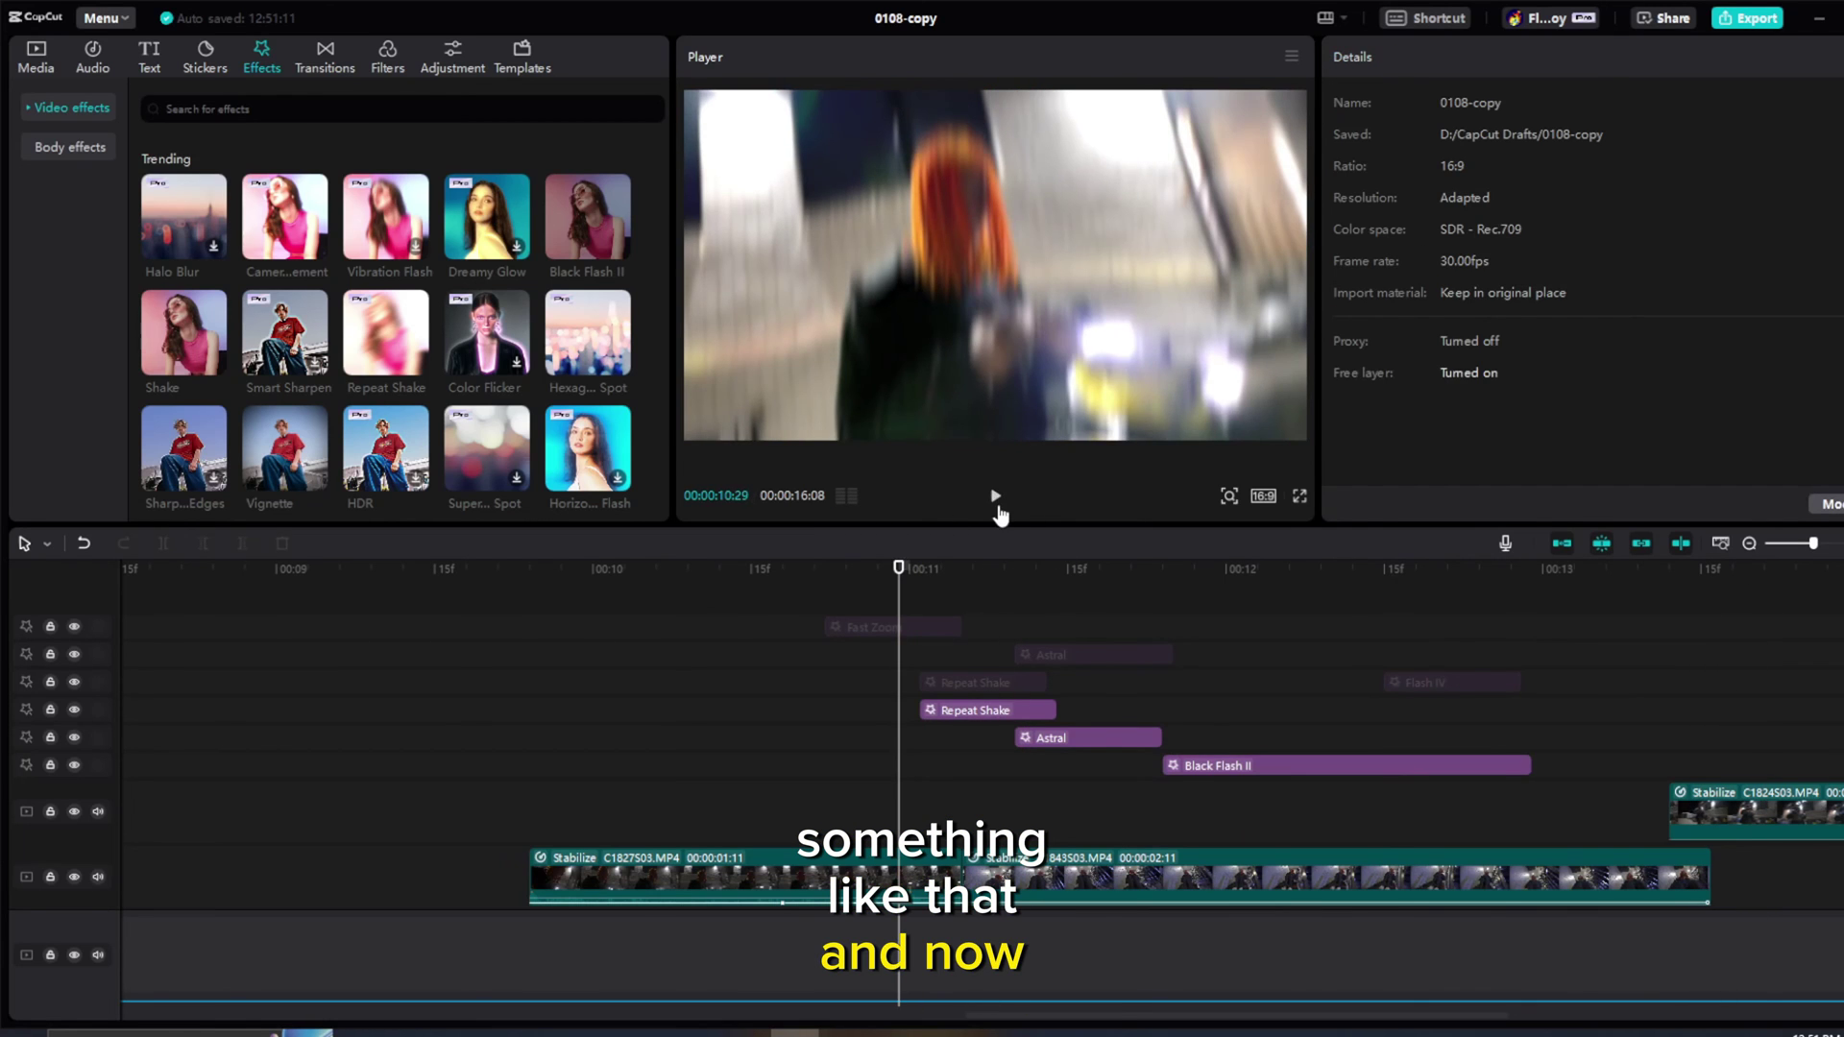
left_click(997, 511)
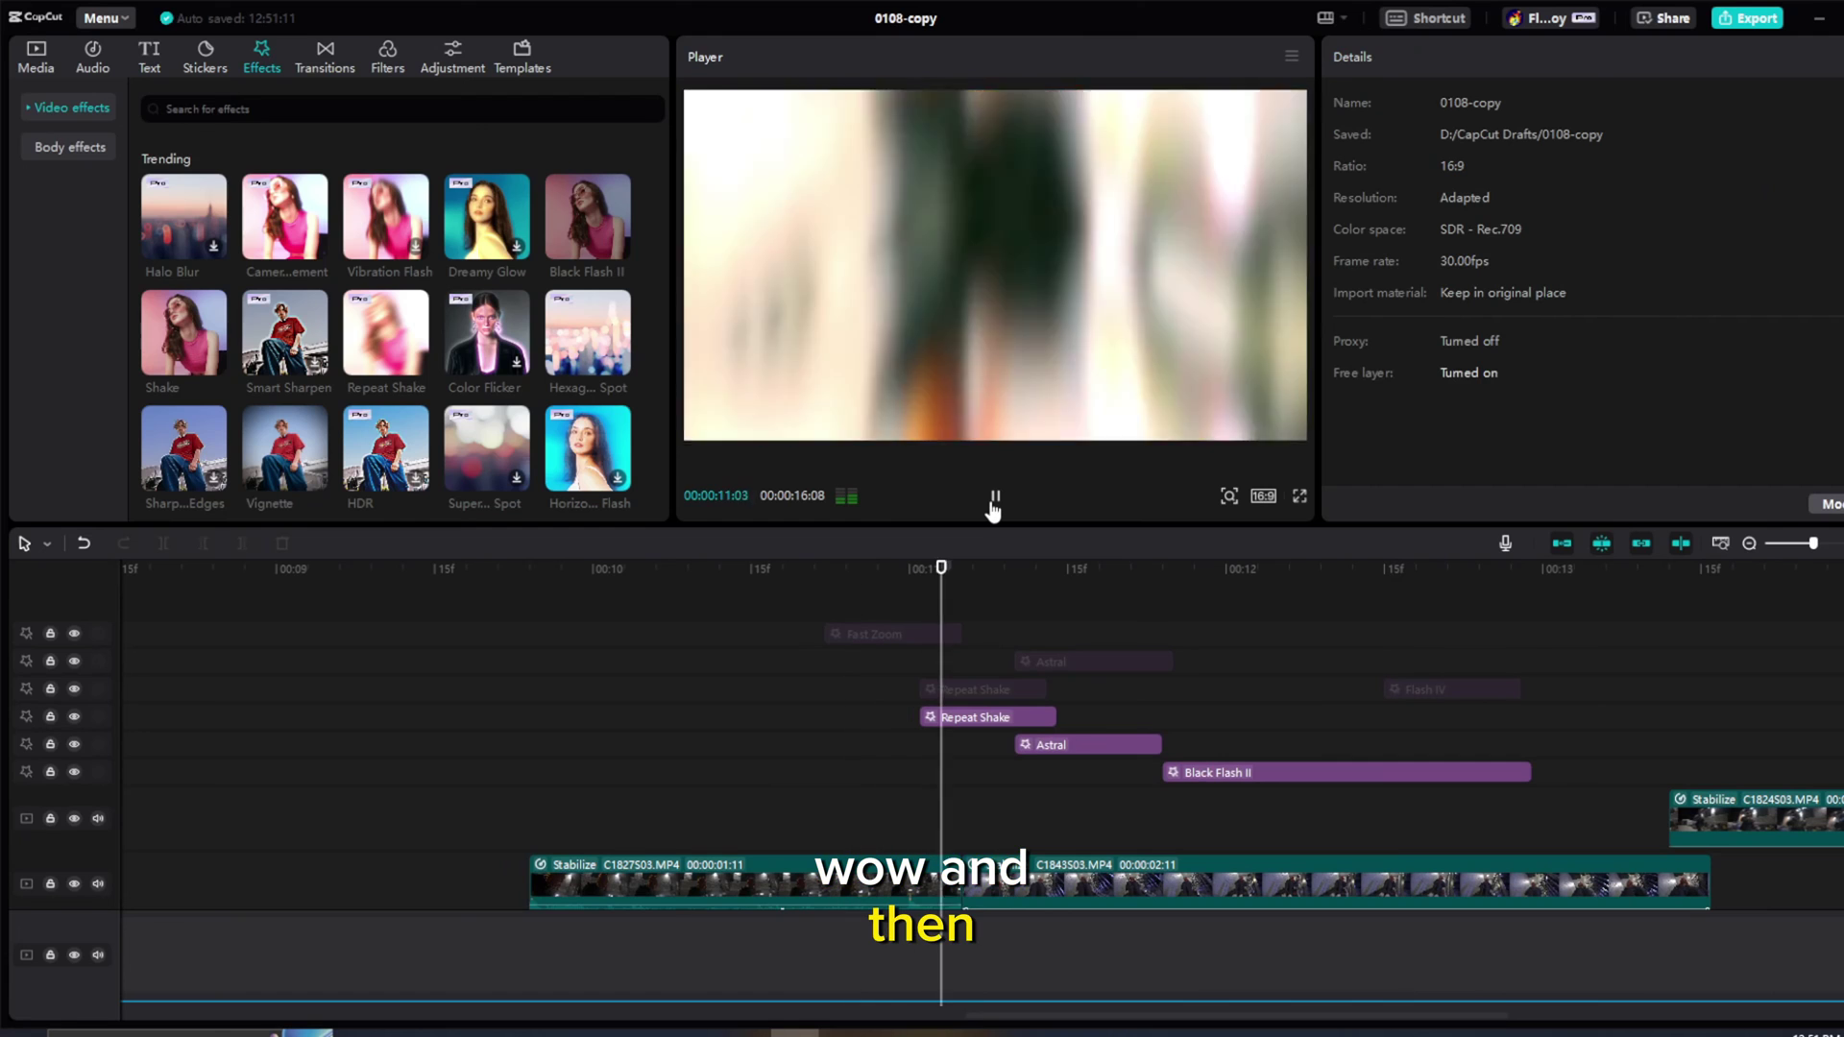
left_click(995, 497)
left_click(747, 574)
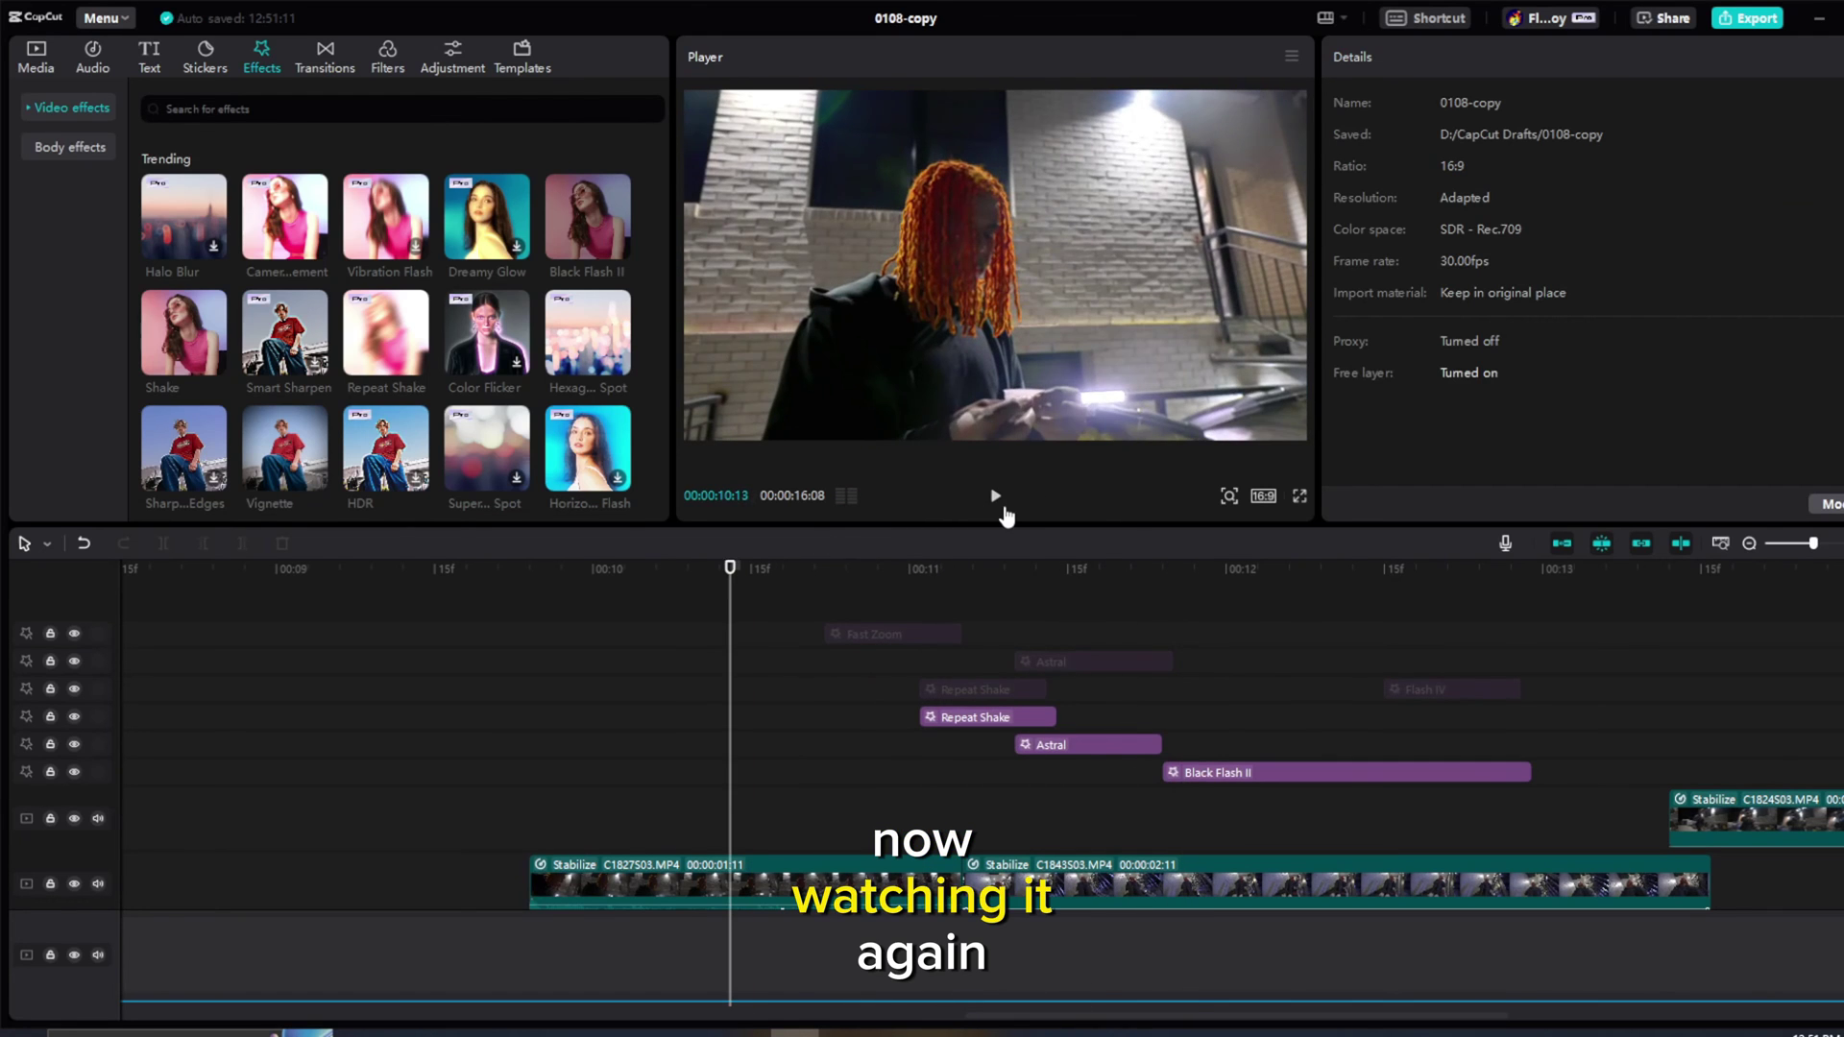
left_click(1005, 515)
left_click_drag(883, 569, 572, 600)
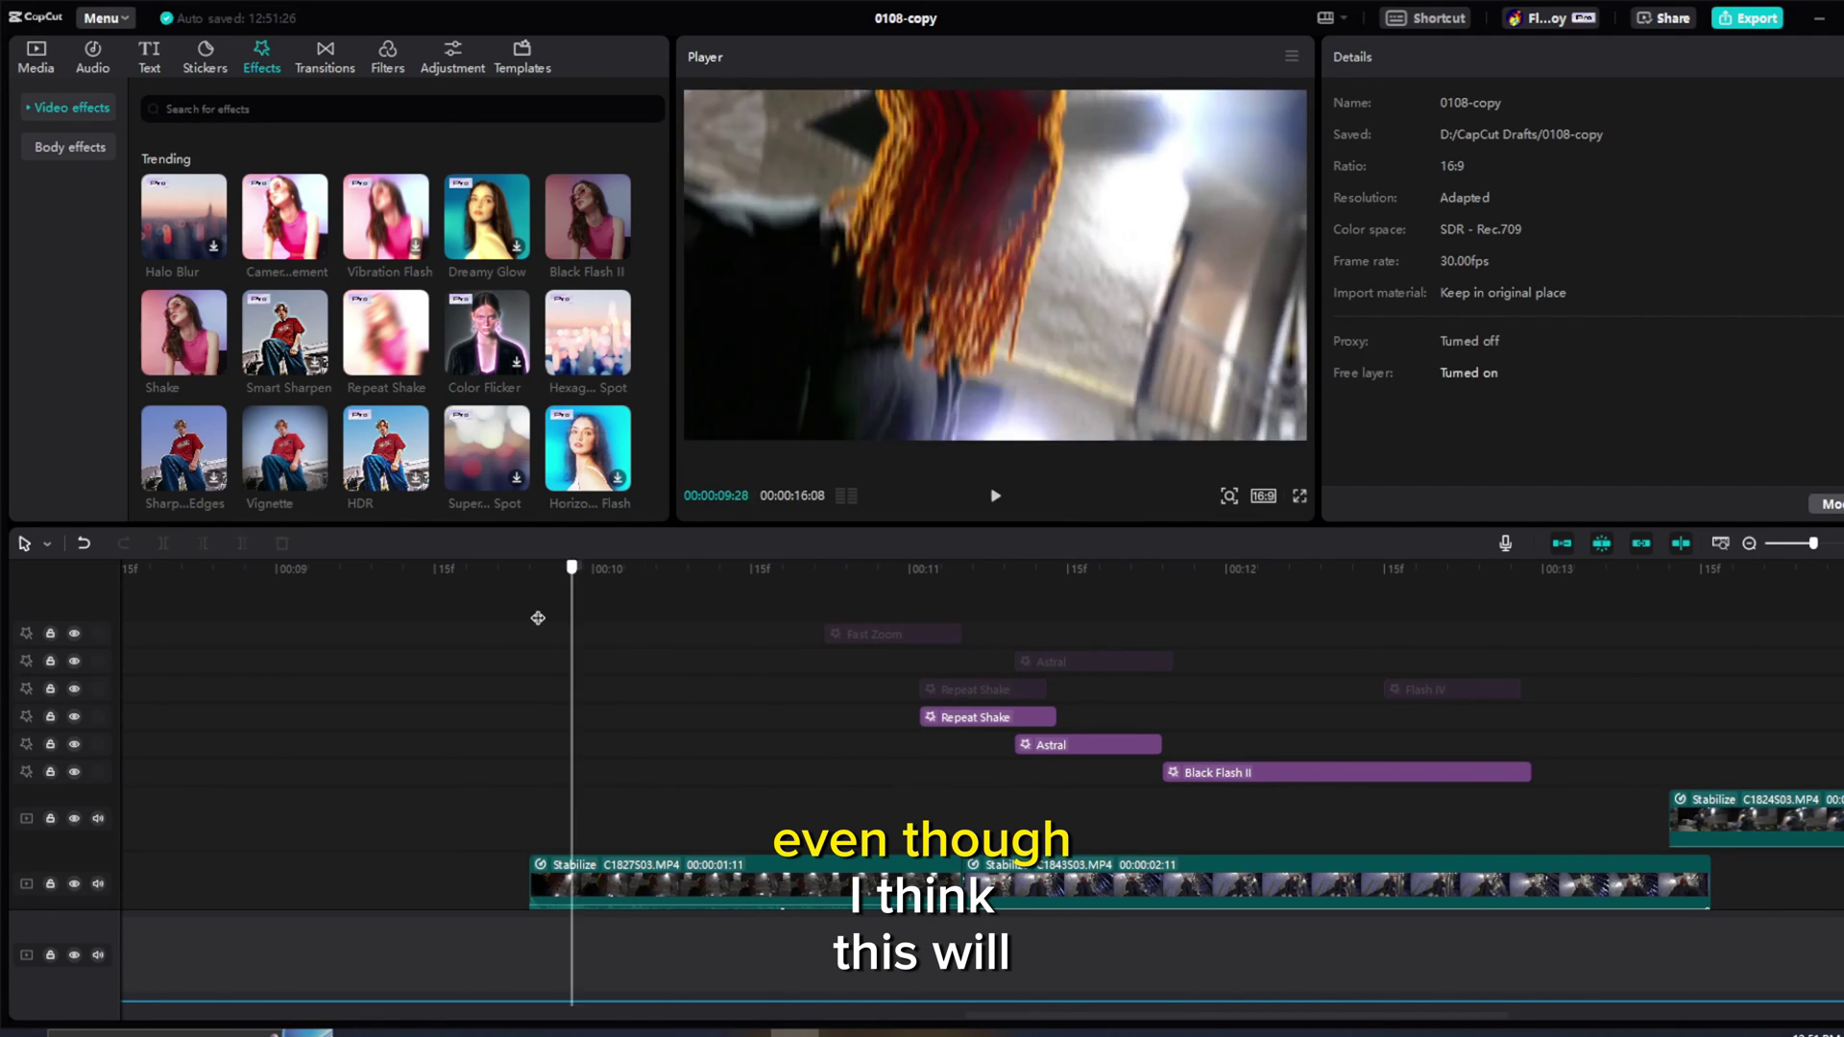
left_click(995, 495)
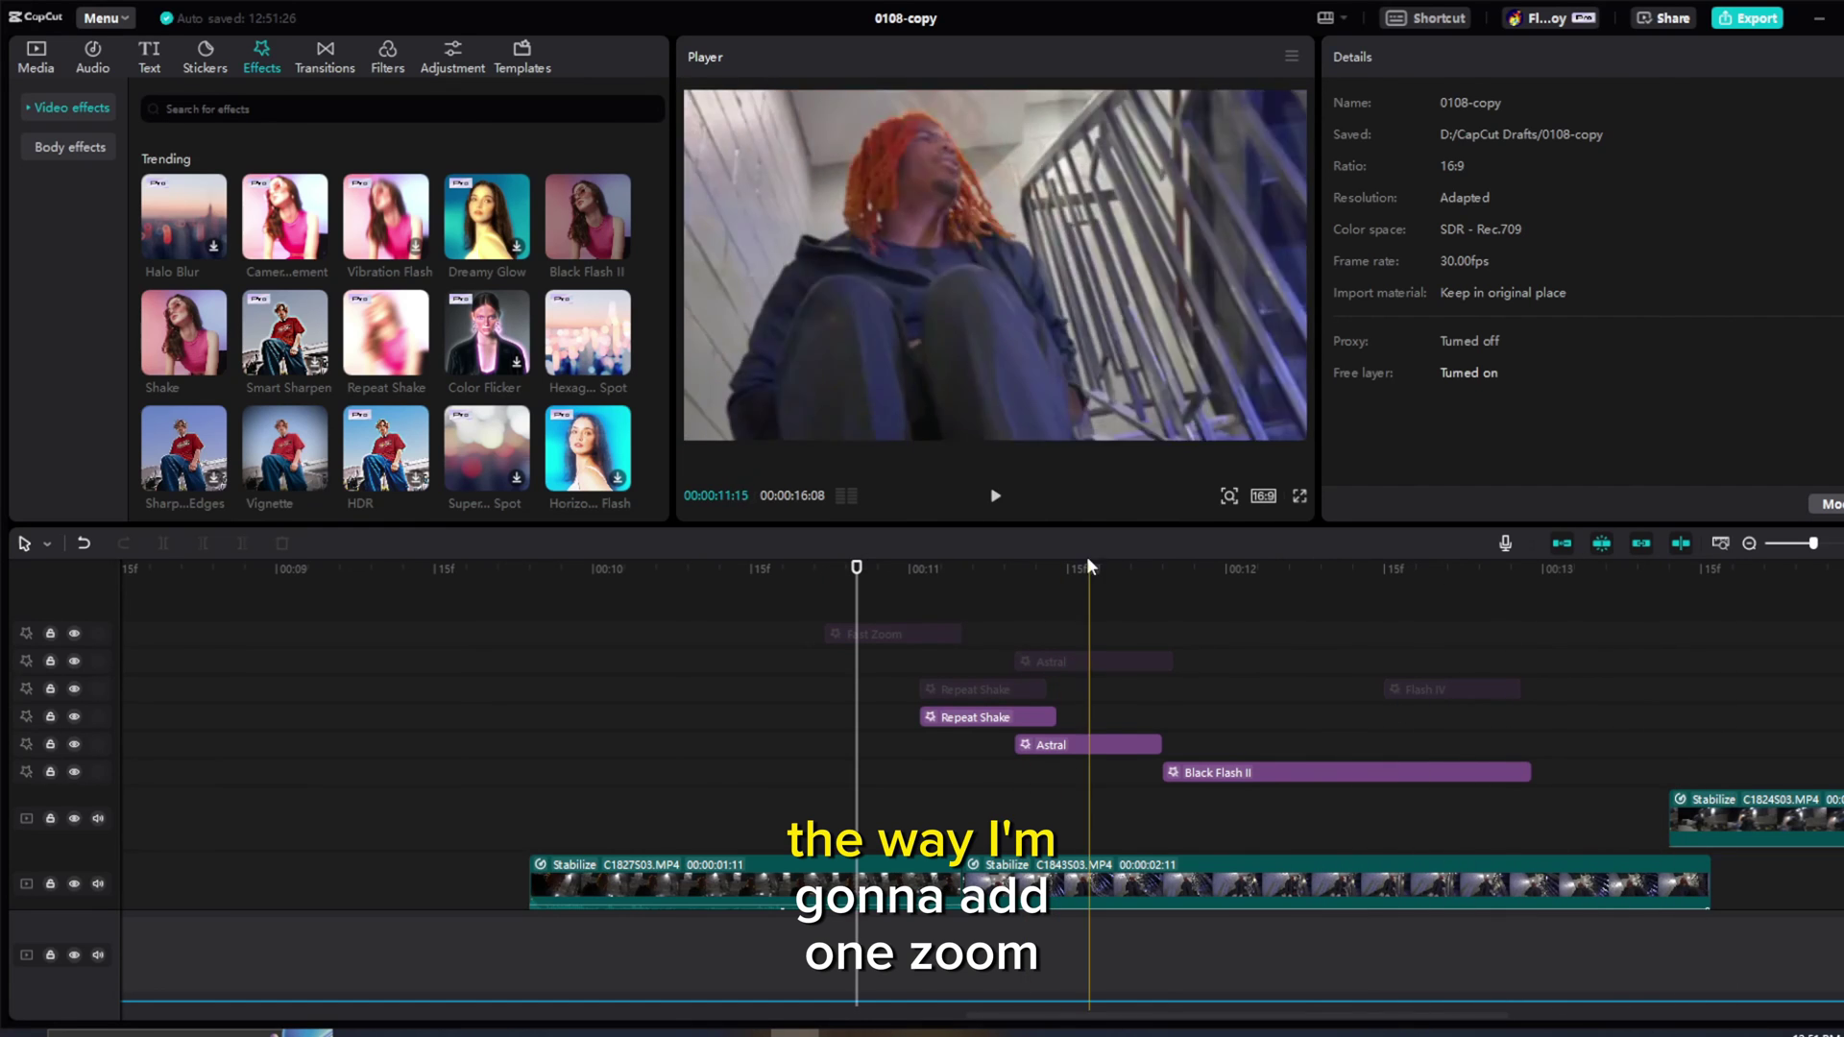
left_click(995, 496)
left_click(996, 498)
Step: Search the video effects for zoom and add Fast Zoom on a new track spanning the cut between the two clips
left_click_drag(920, 576, 959, 583)
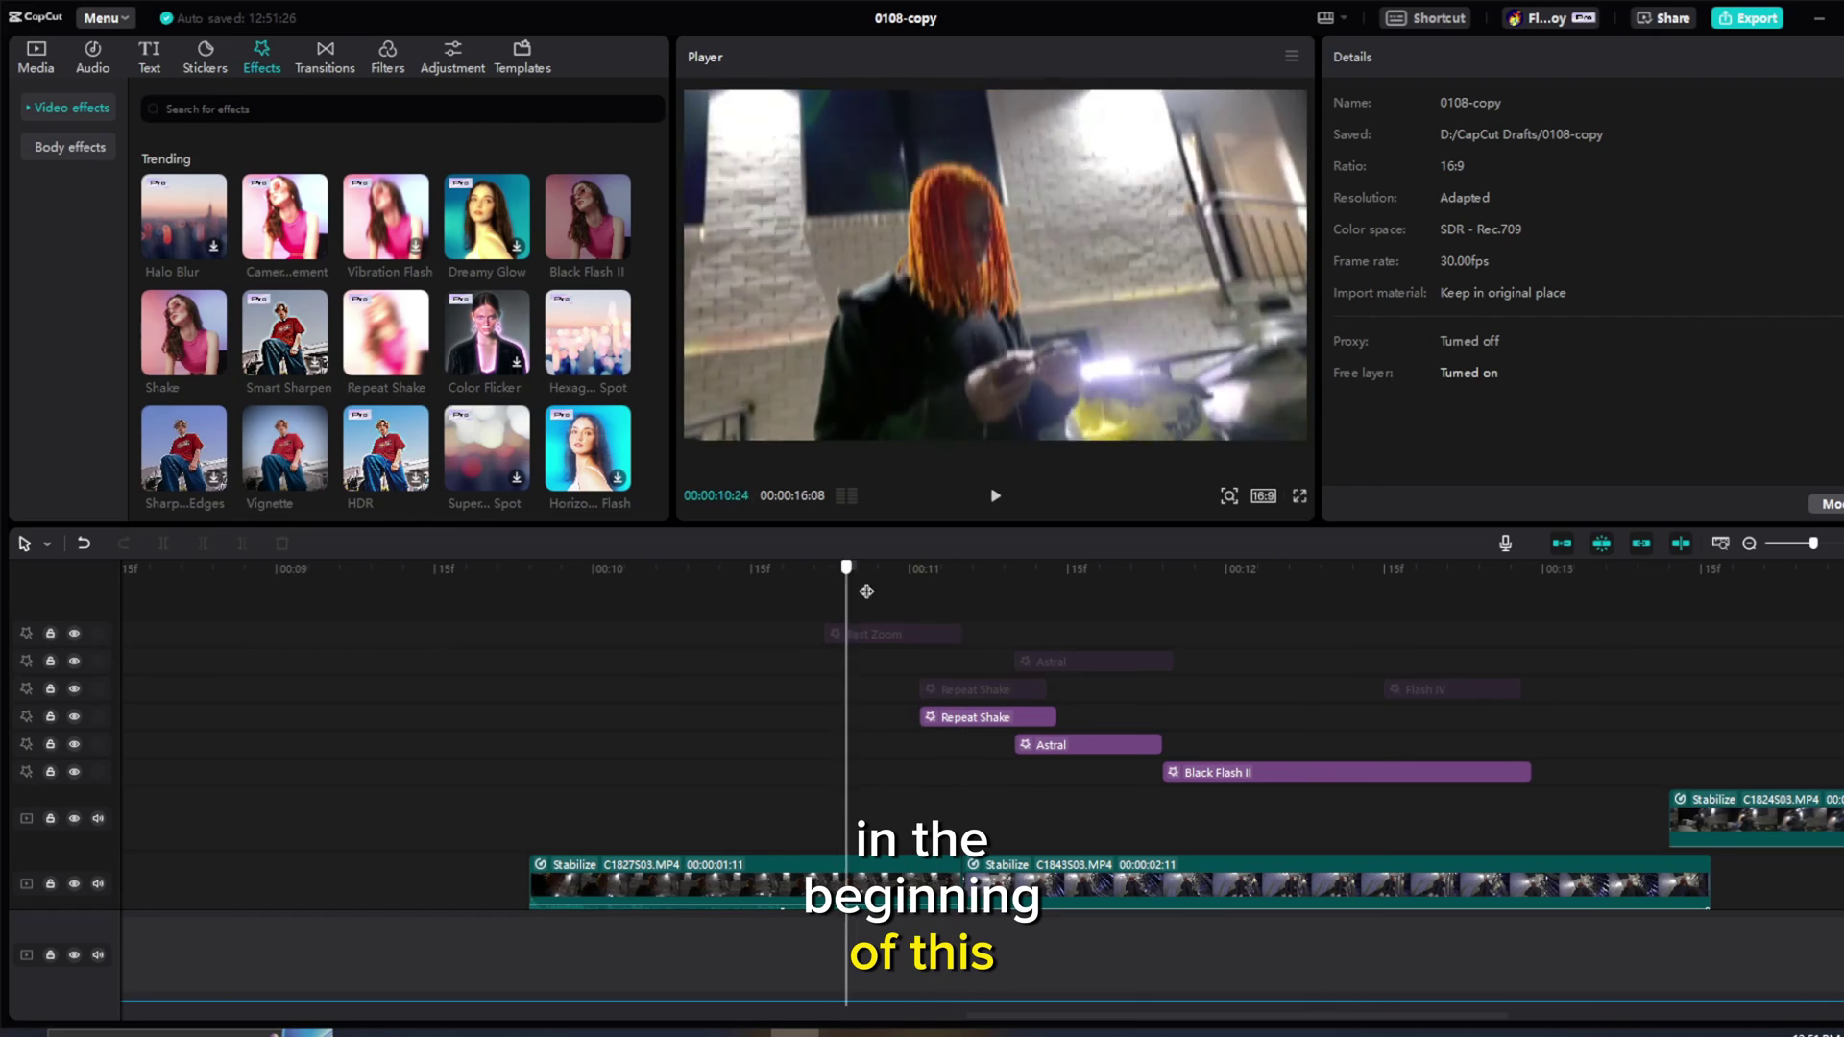
scroll(924, 743, "down", 1)
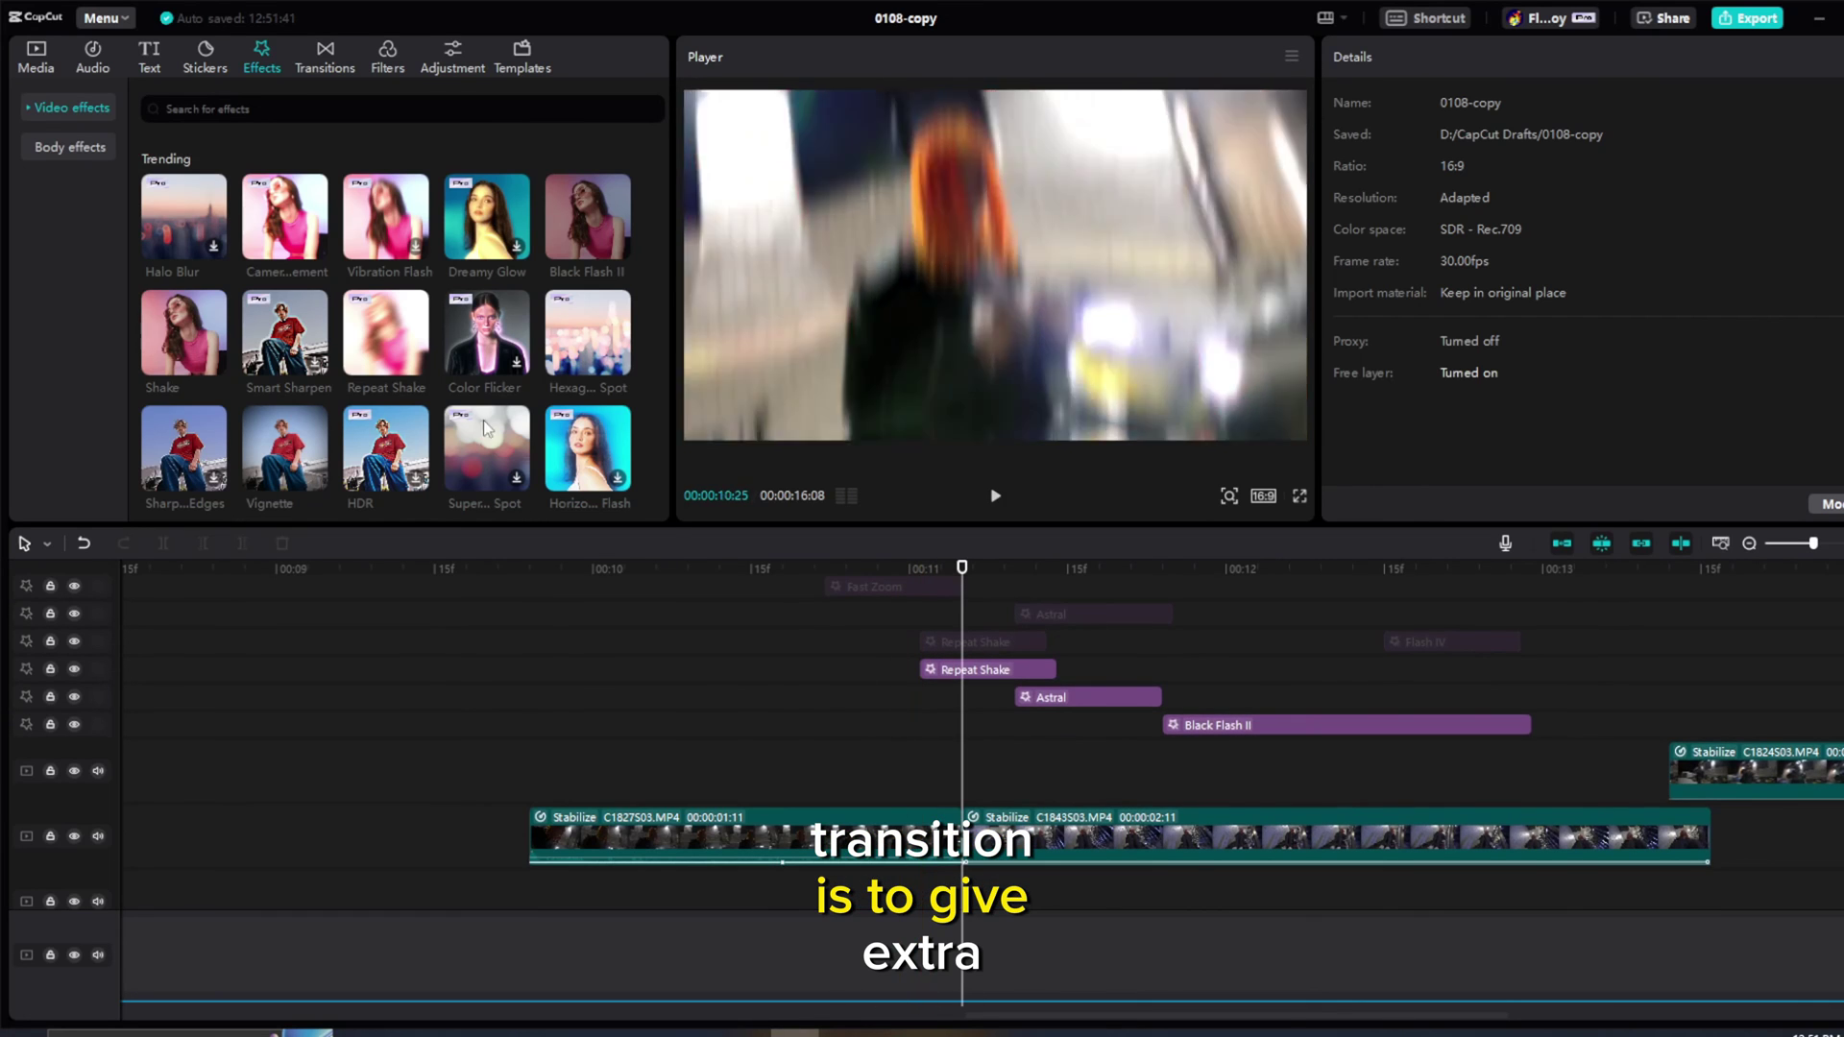
scroll(451, 419, "down", 3)
left_click(224, 105)
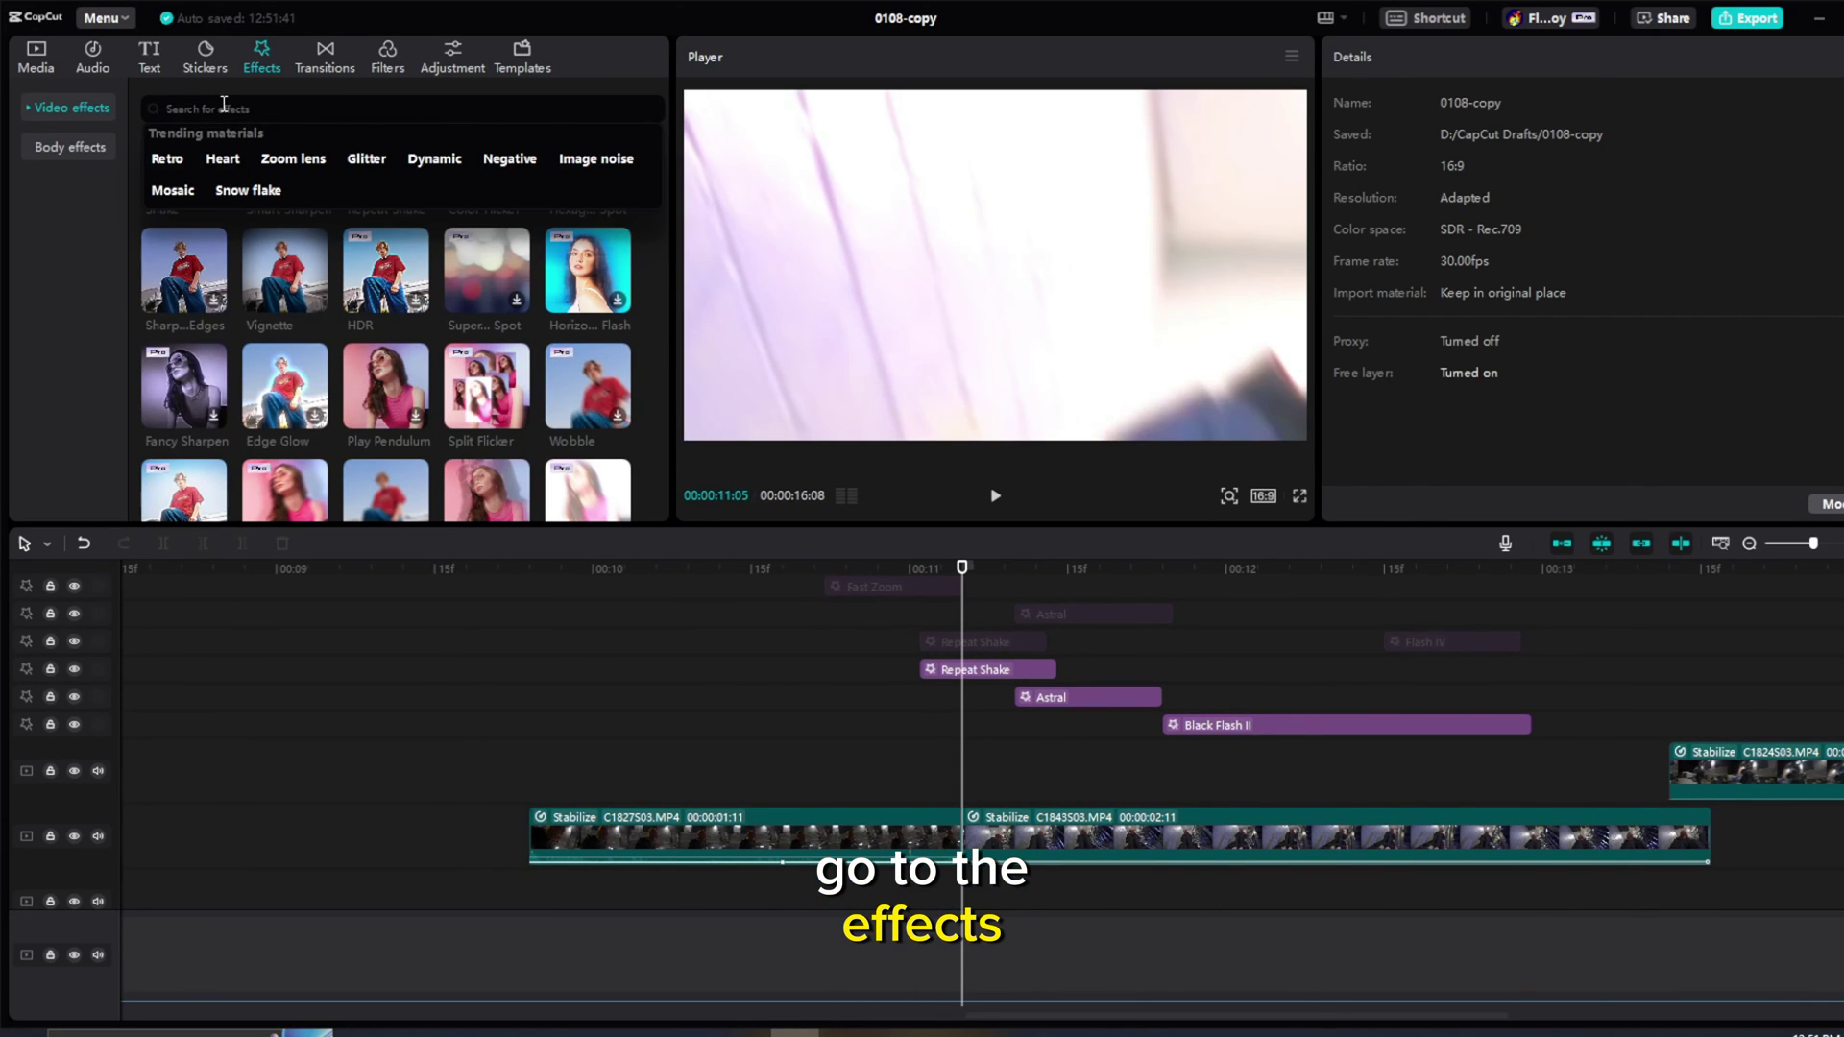
type("zoom")
key("Return")
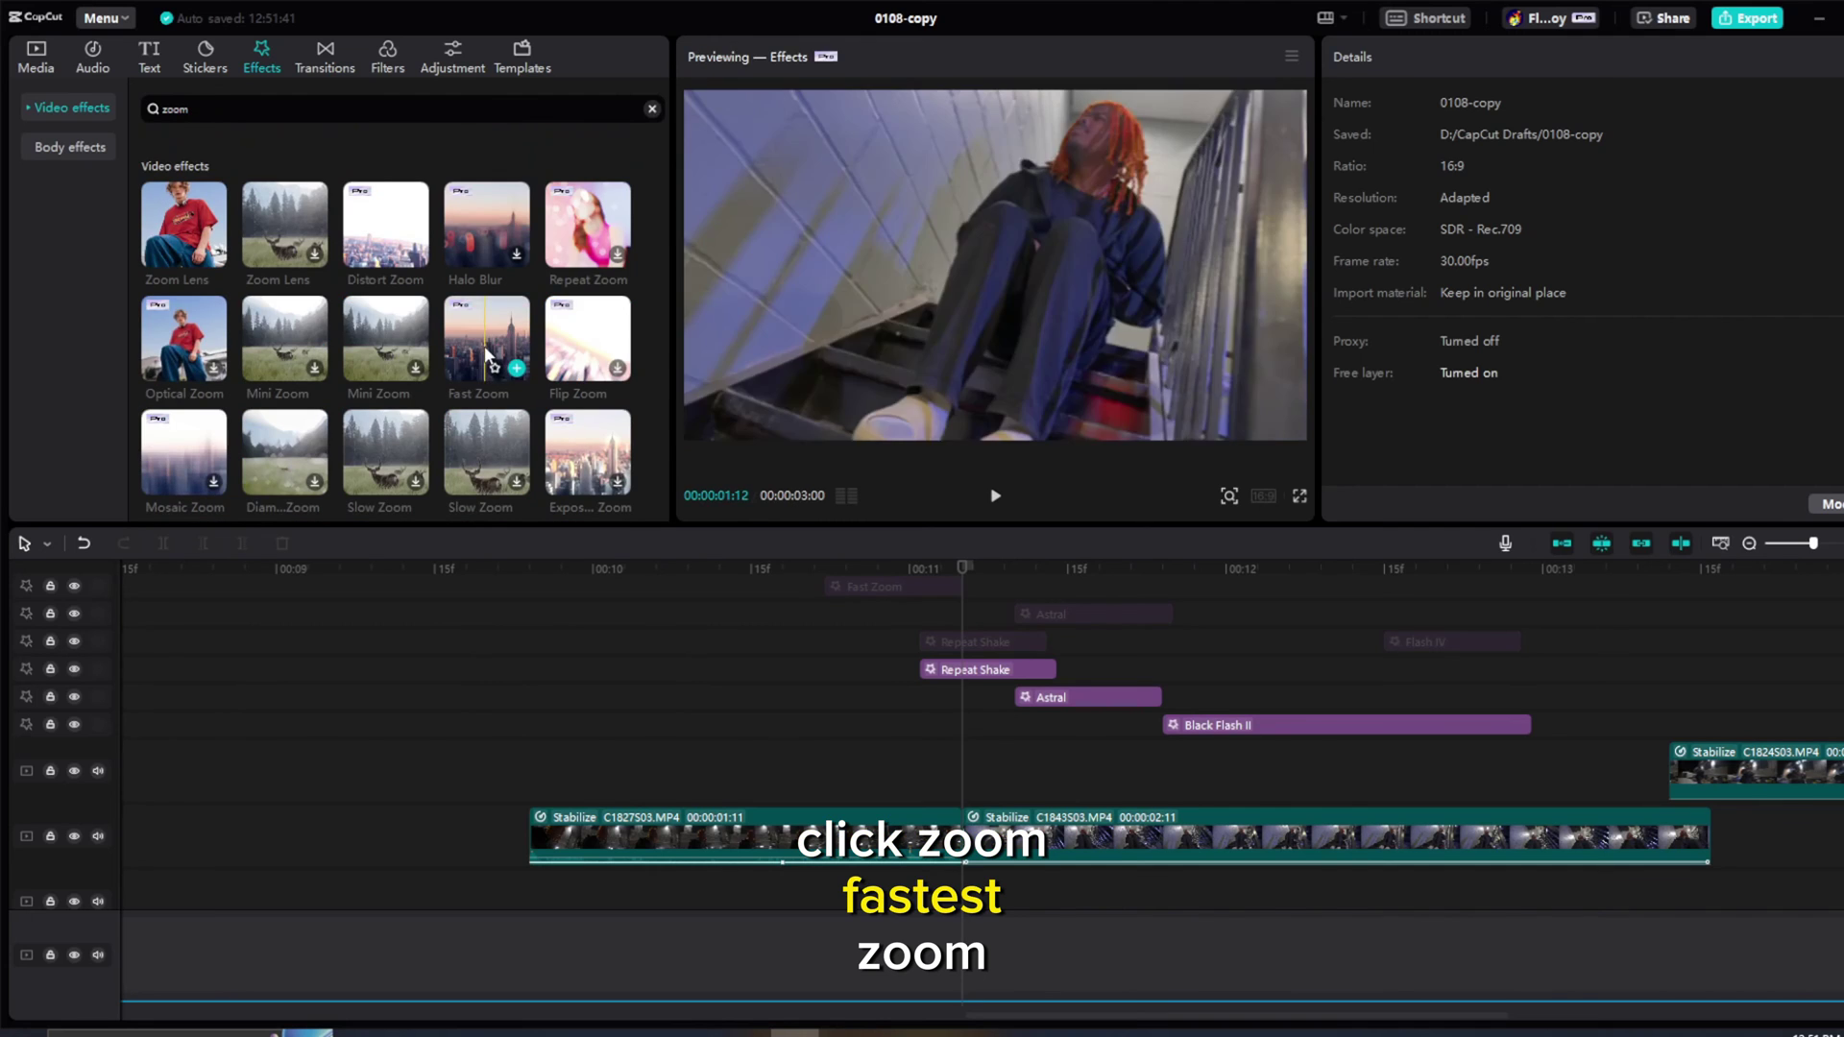
left_click_drag(447, 333, 485, 757)
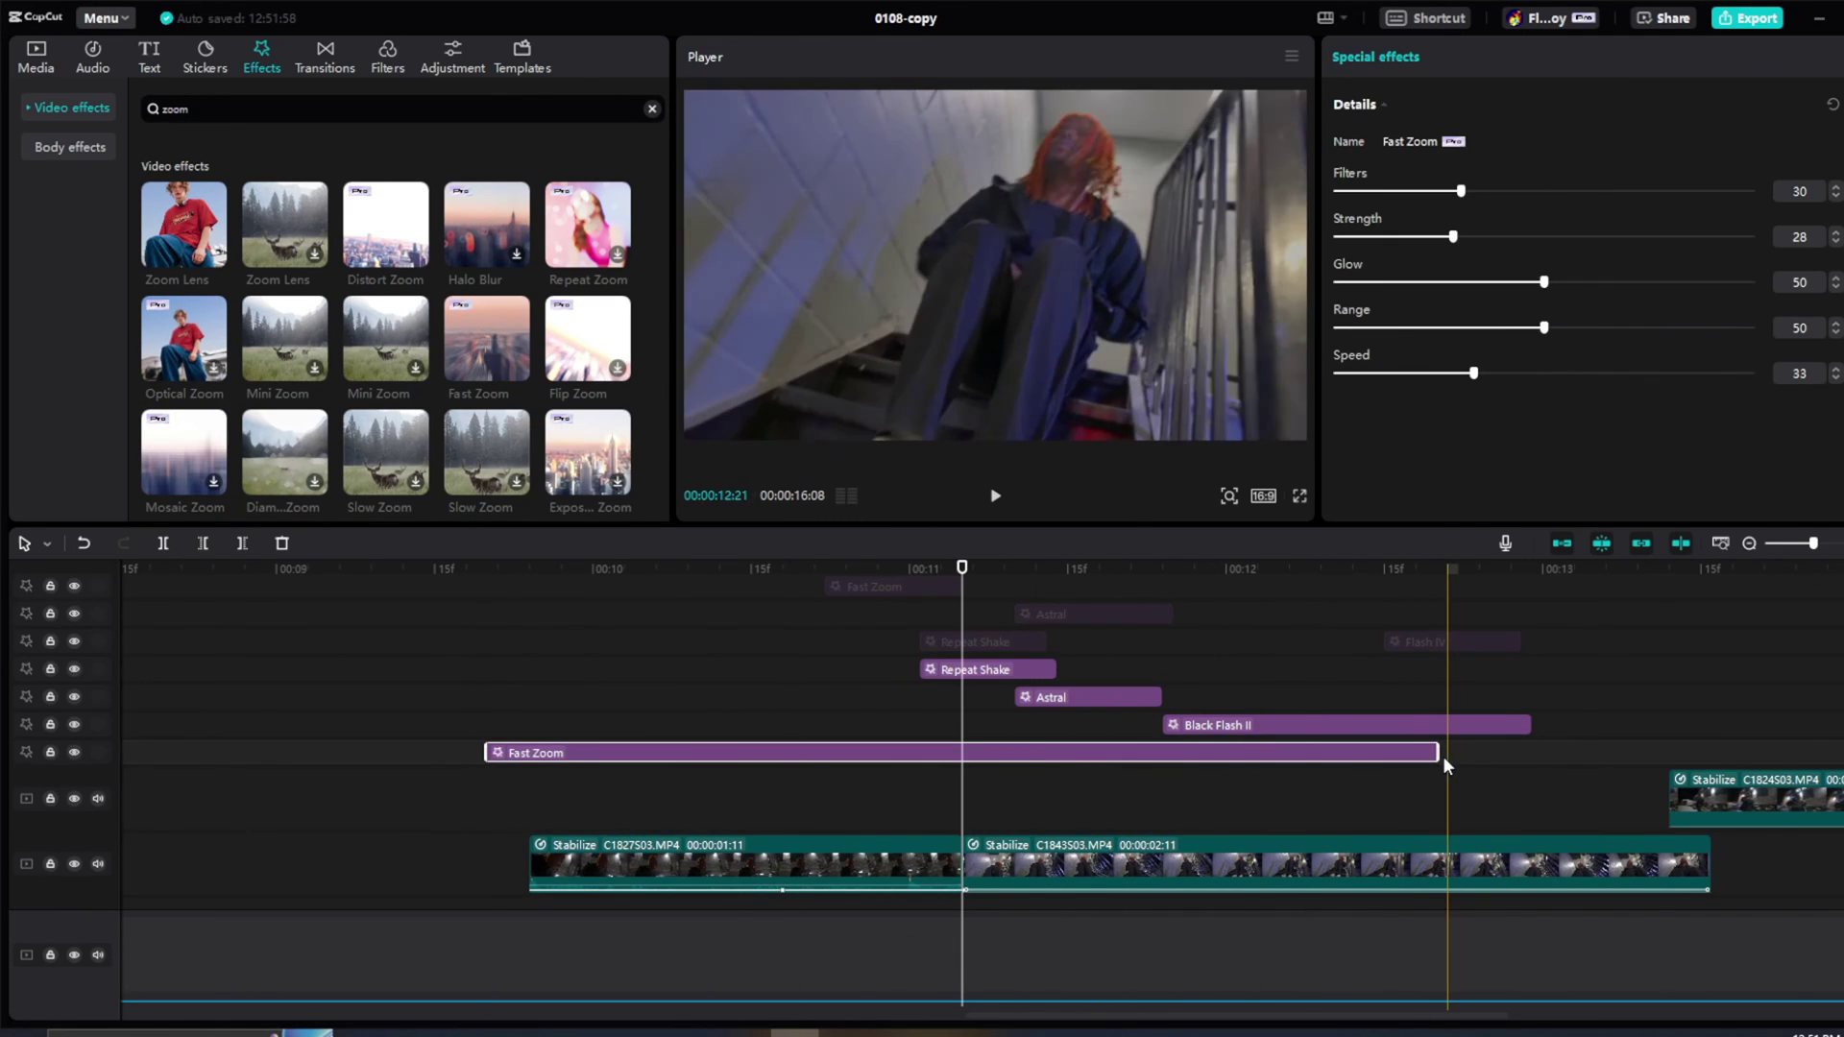
Step: Trim Fast Zoom to end at the cut at 00:00:11:05 and start at about 00:00:10:22, and play back the transition
left_click_drag(1438, 754, 961, 764)
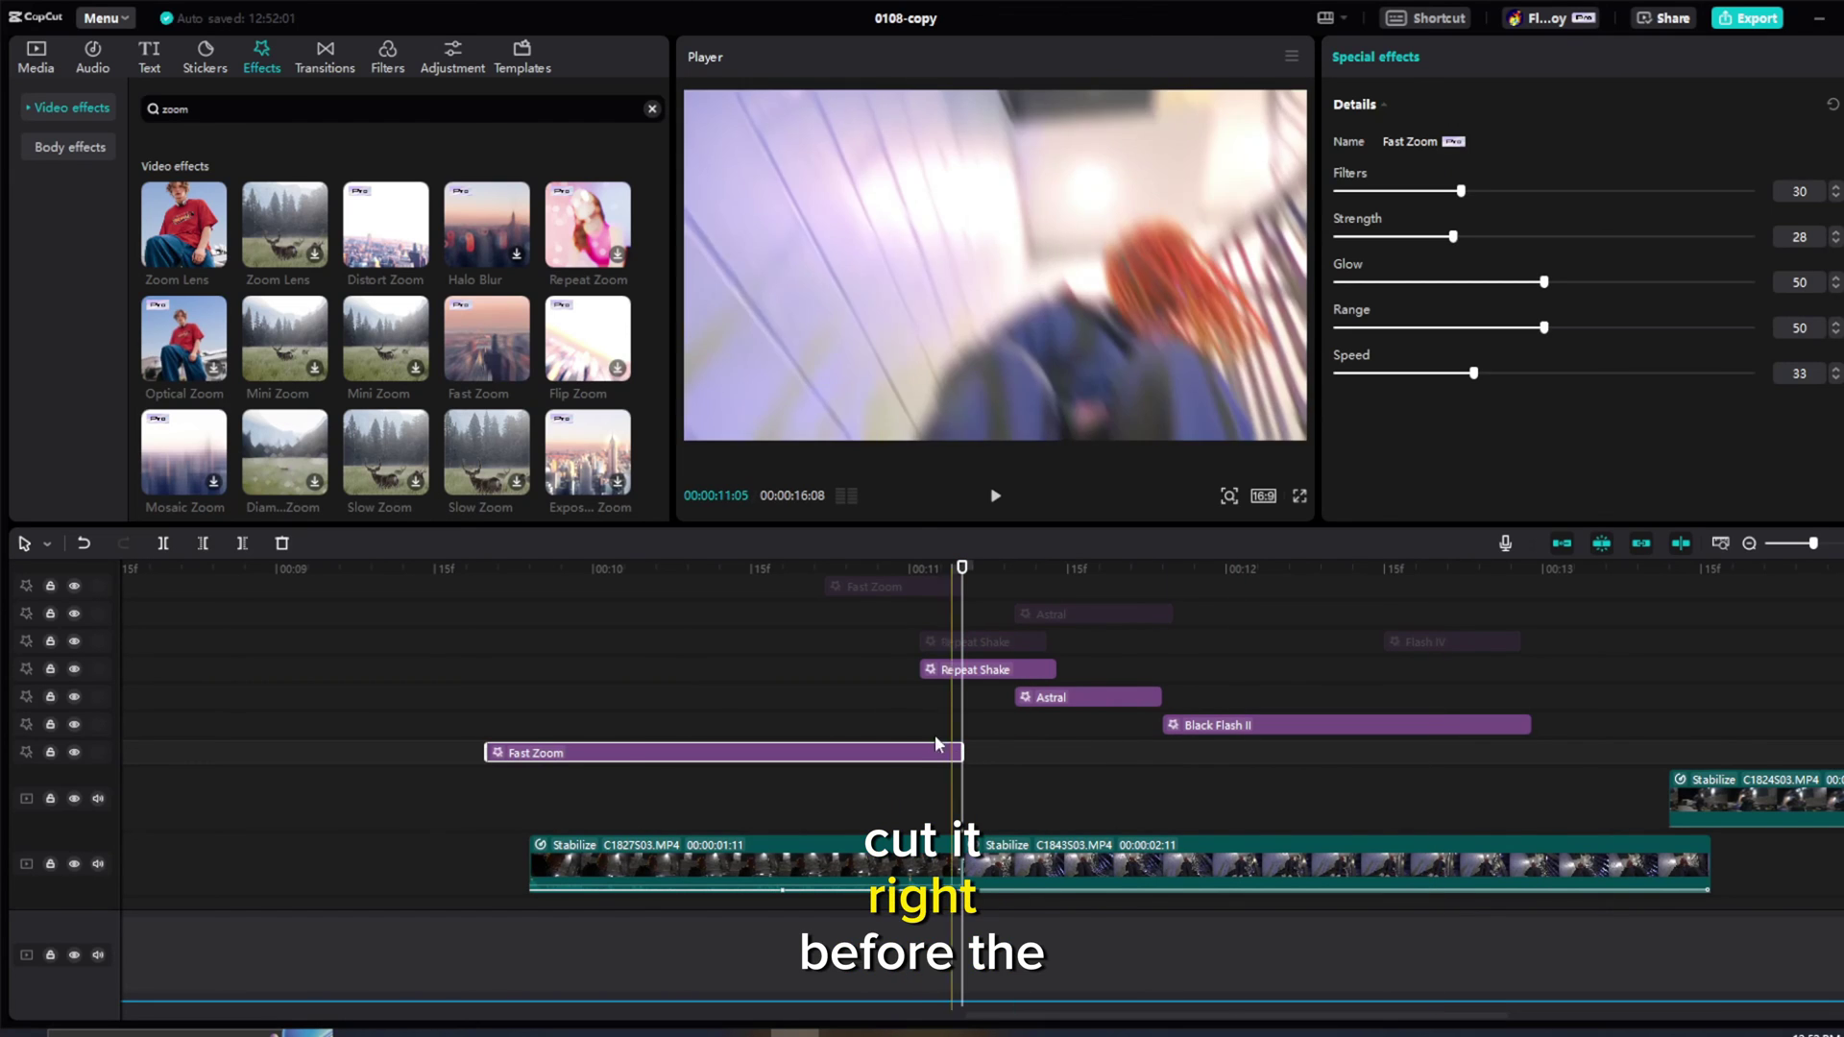
left_click_drag(488, 748, 823, 747)
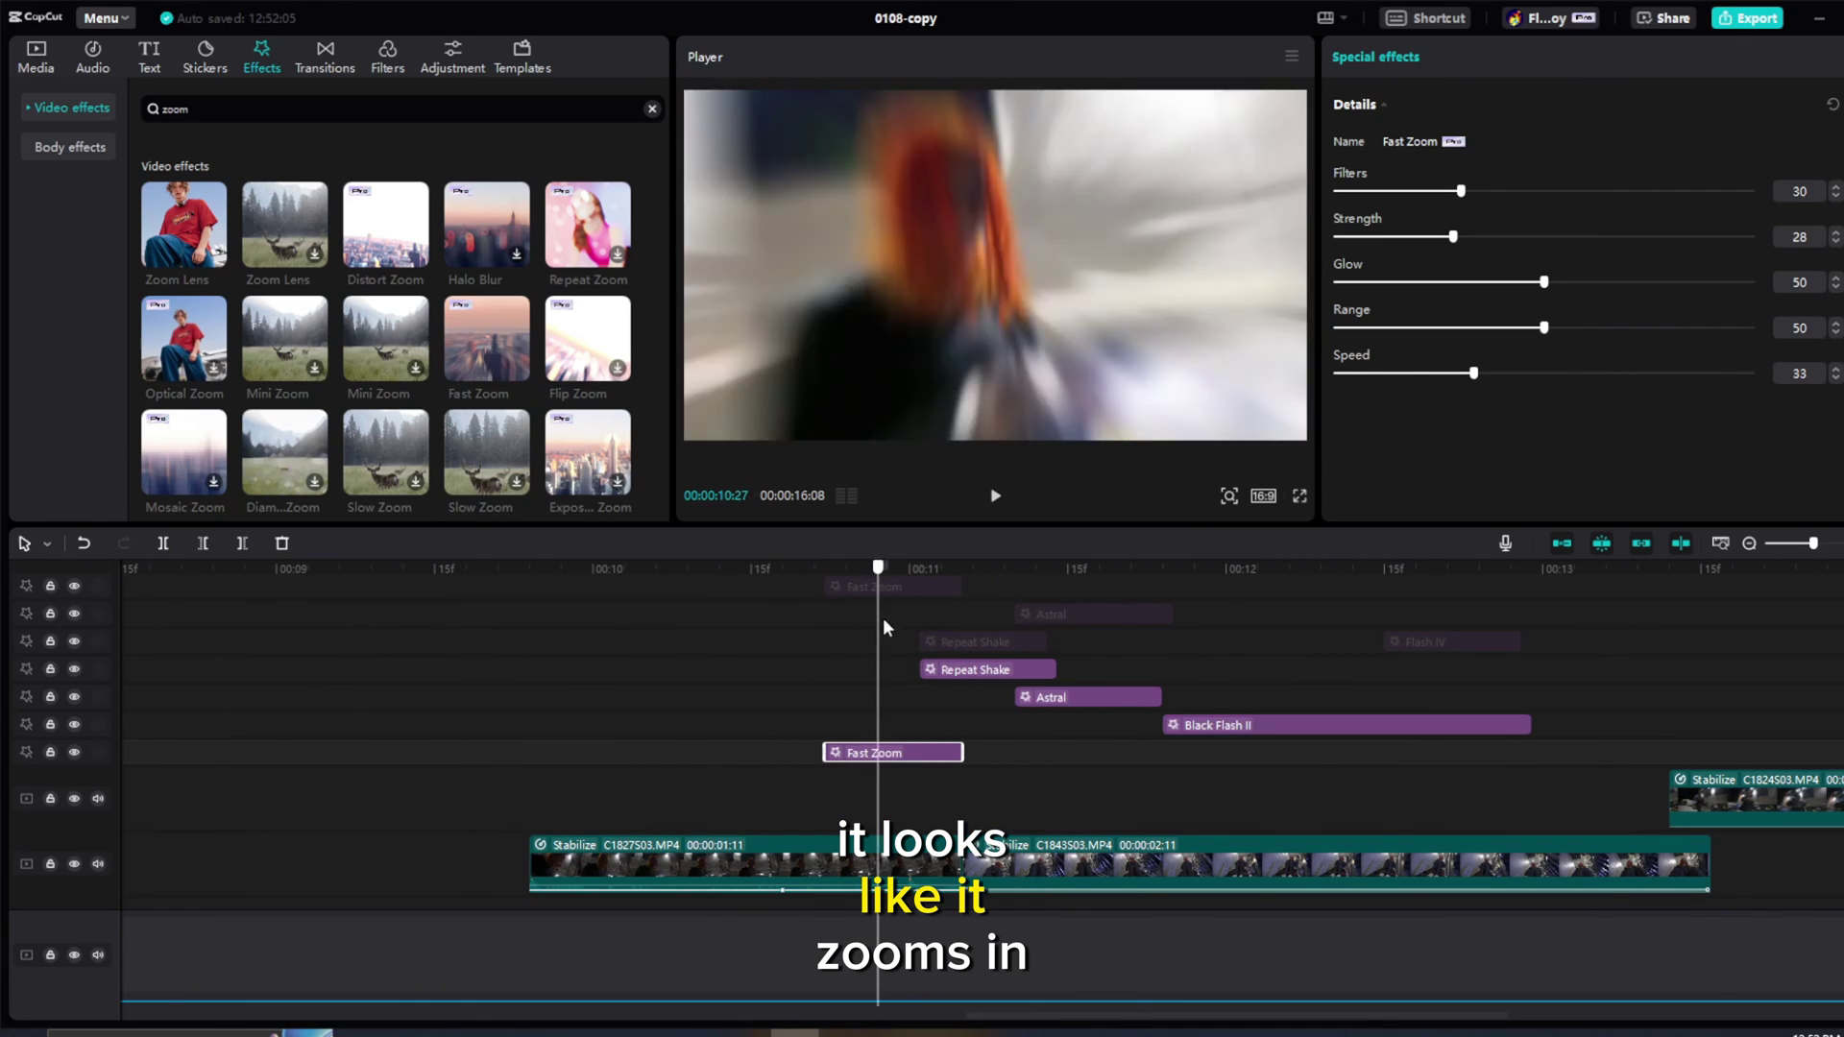
left_click_drag(1017, 631, 867, 653)
left_click(926, 846)
left_click_drag(867, 583, 1074, 569)
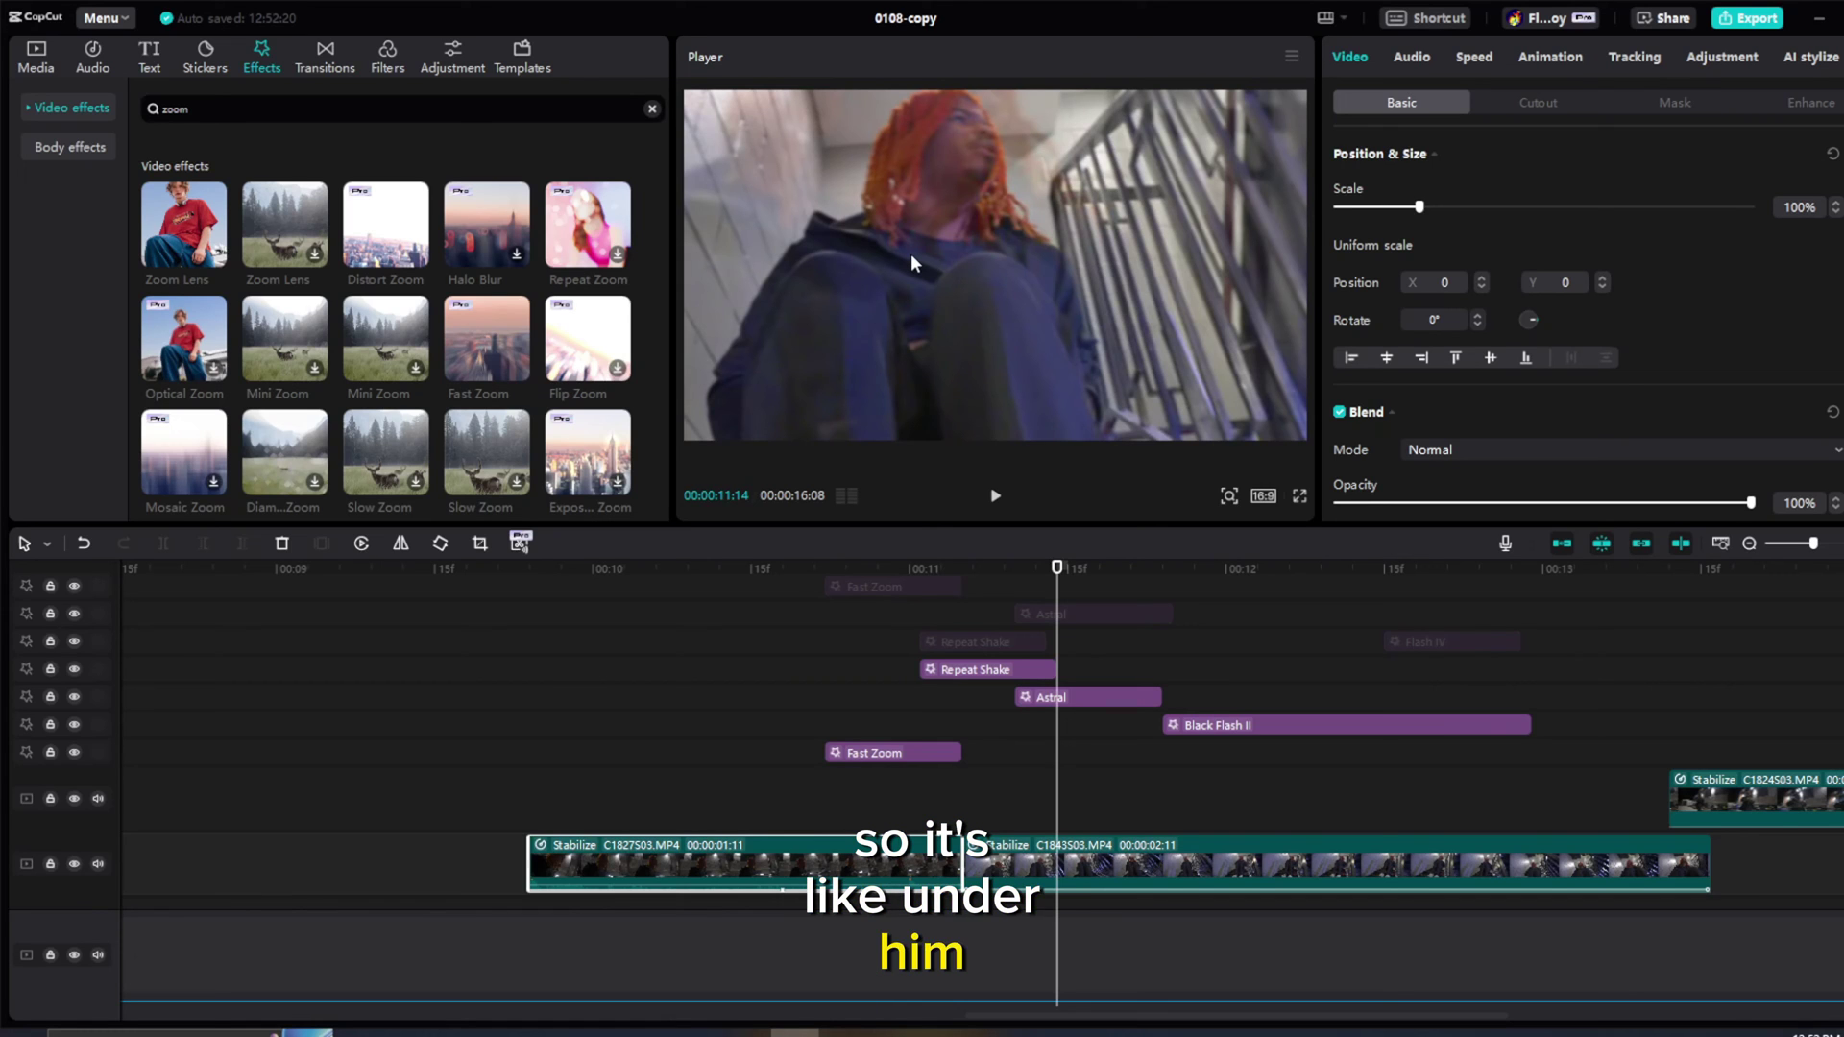
left_click(540, 634)
left_click(995, 496)
key("space")
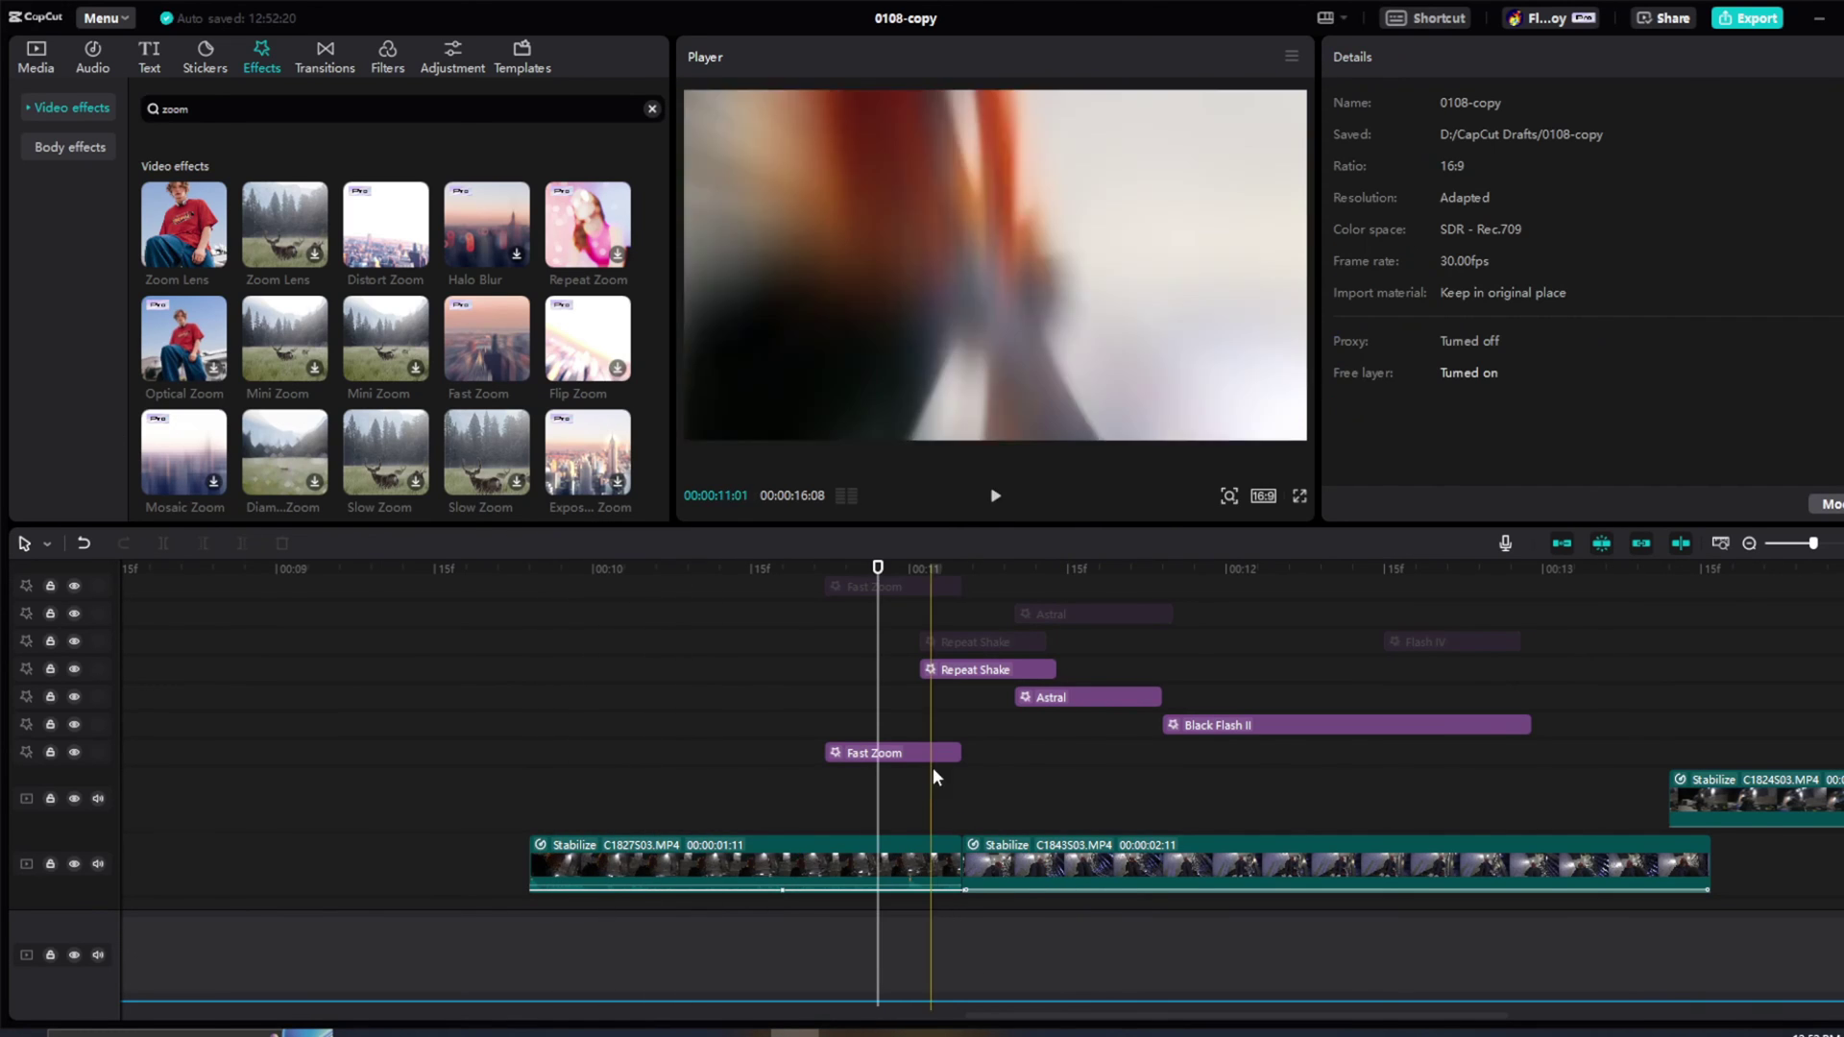
Step: Set the Fast Zoom effect's Strength to 10 and Speed to 66
left_click(930, 755)
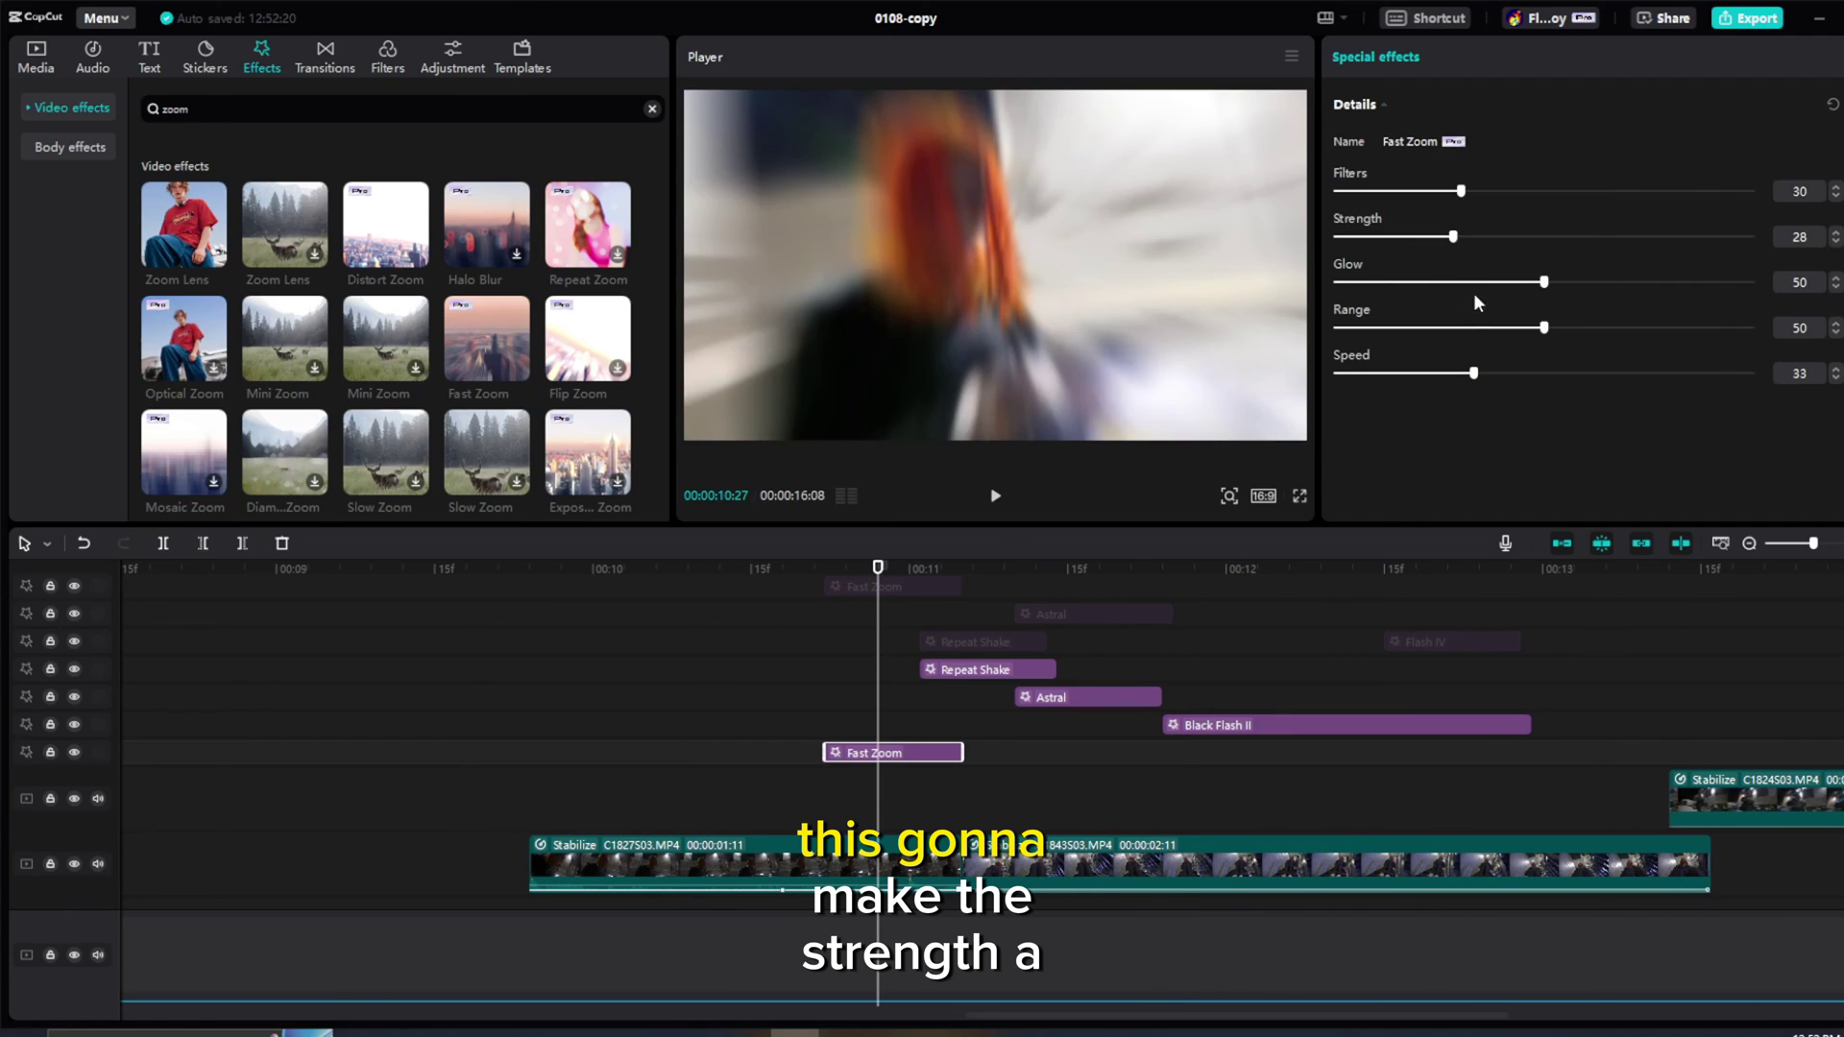
left_click_drag(1370, 236, 1378, 237)
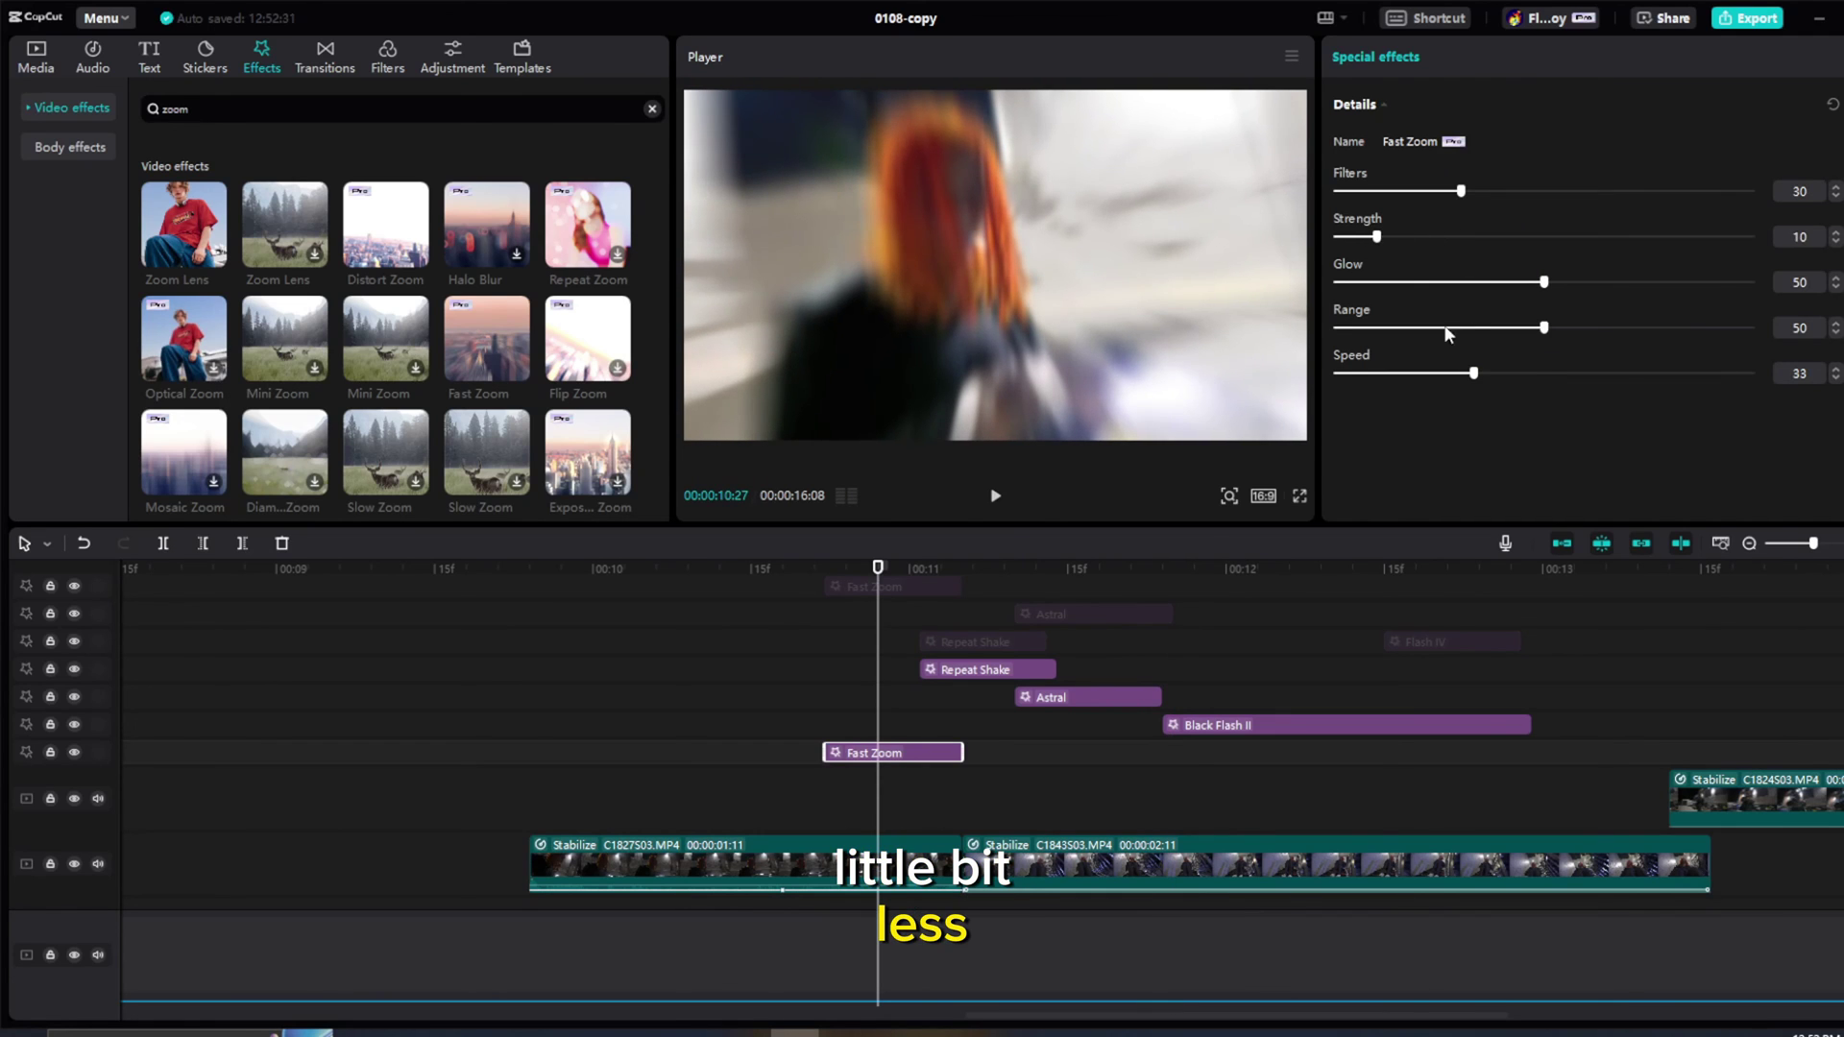
left_click_drag(1473, 374, 1610, 373)
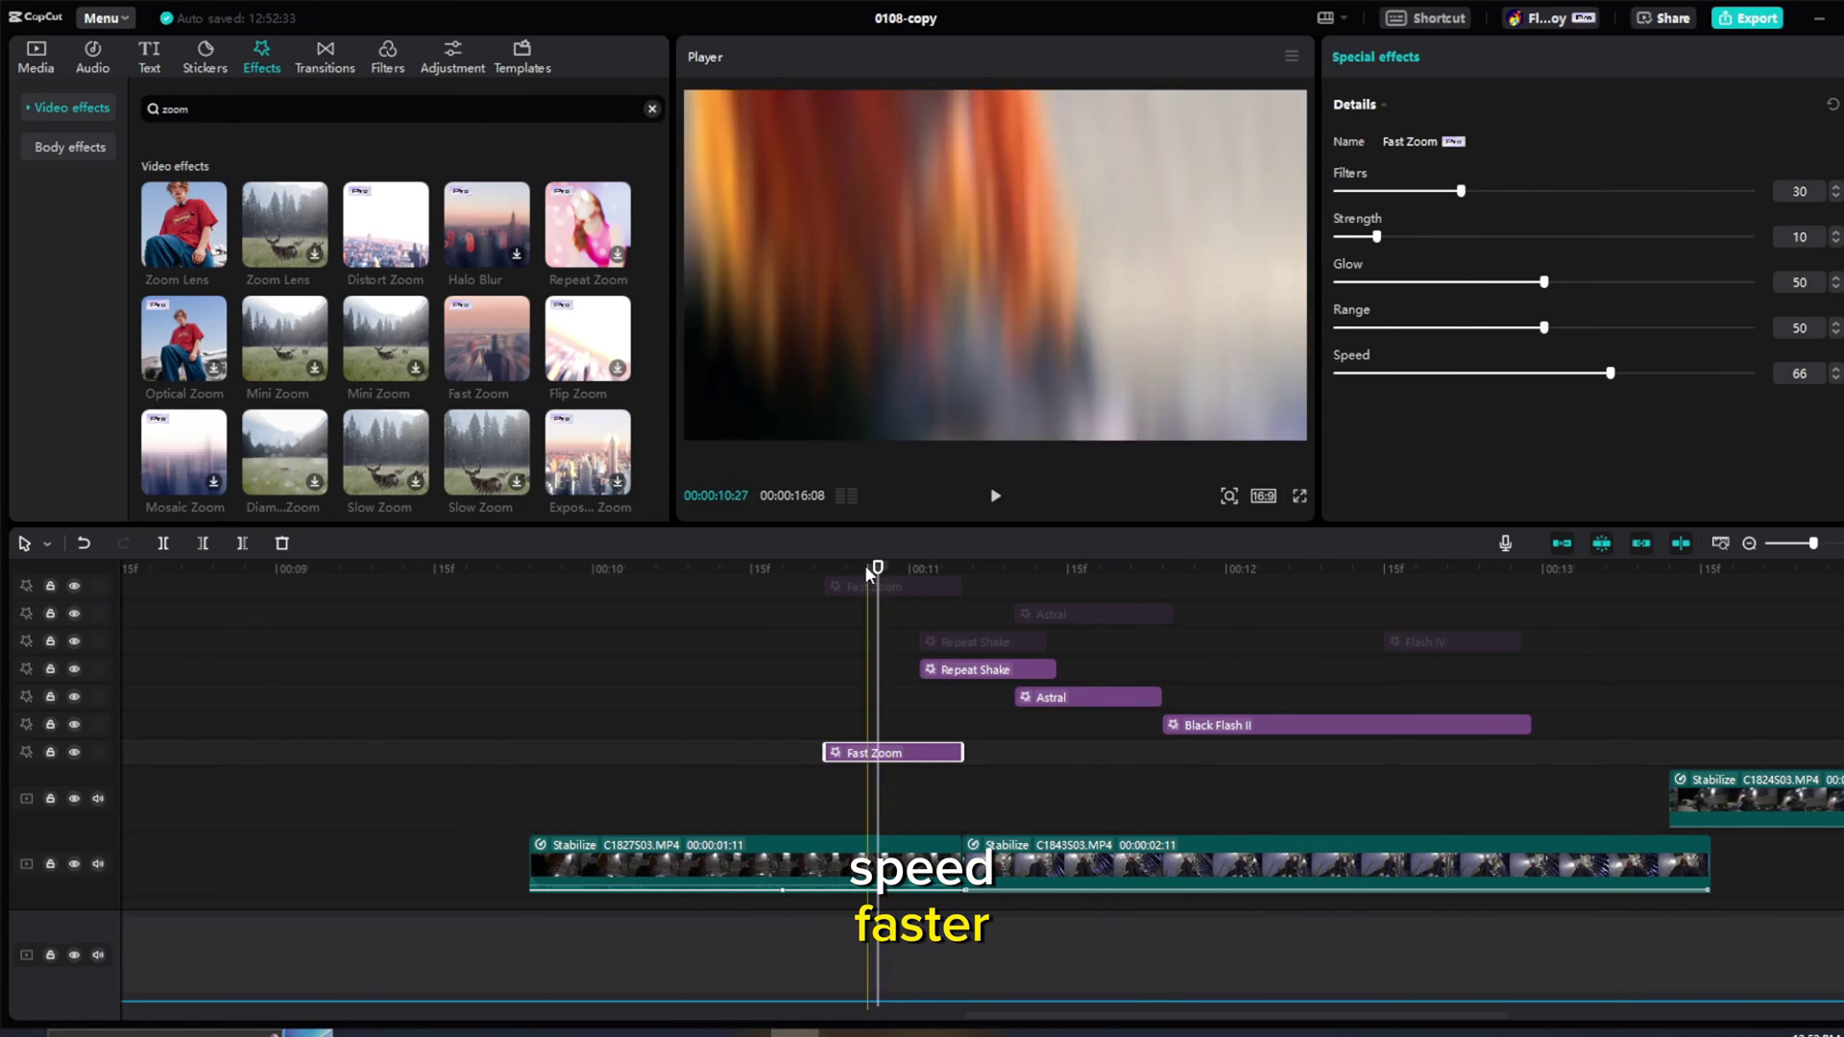
Step: Shift Fast Zoom slightly later, trim its end to just past the cut, and replay the transition
left_click_drag(907, 750, 955, 755)
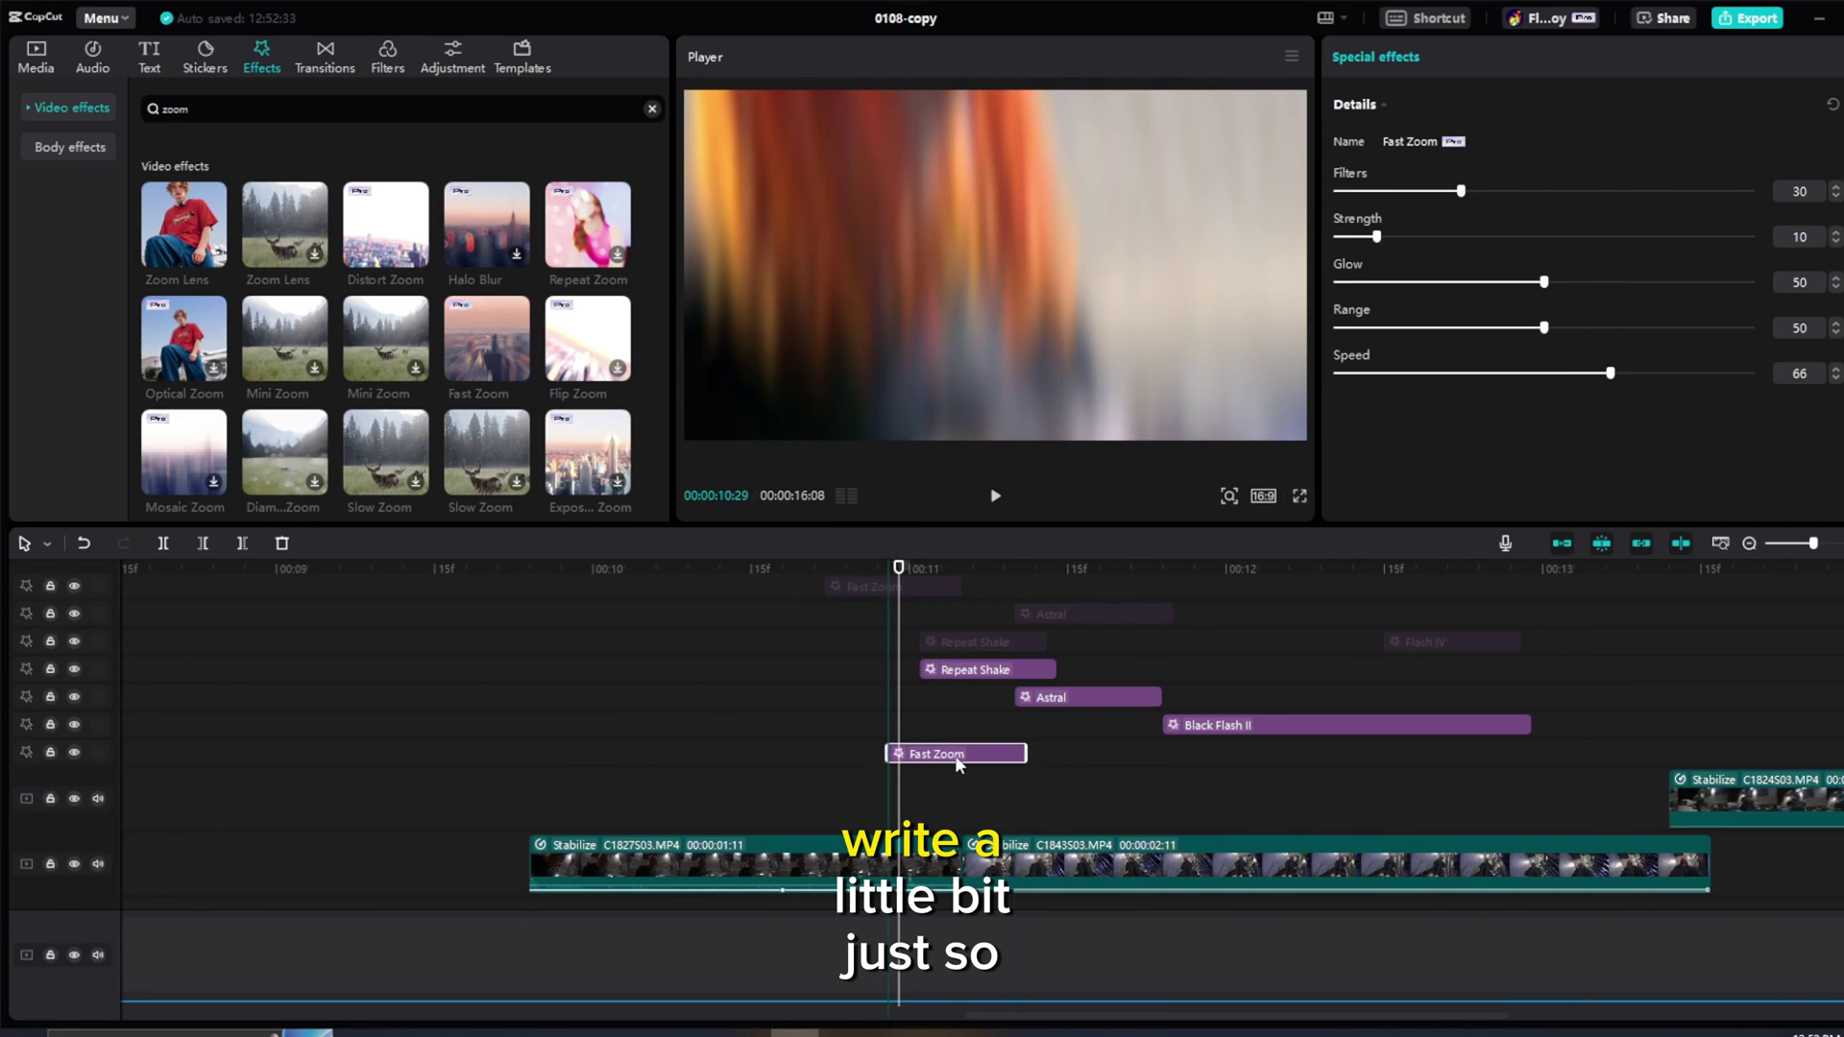
left_click_drag(890, 567, 1098, 574)
key("w")
left_click_drag(971, 576, 803, 607)
left_click(996, 495)
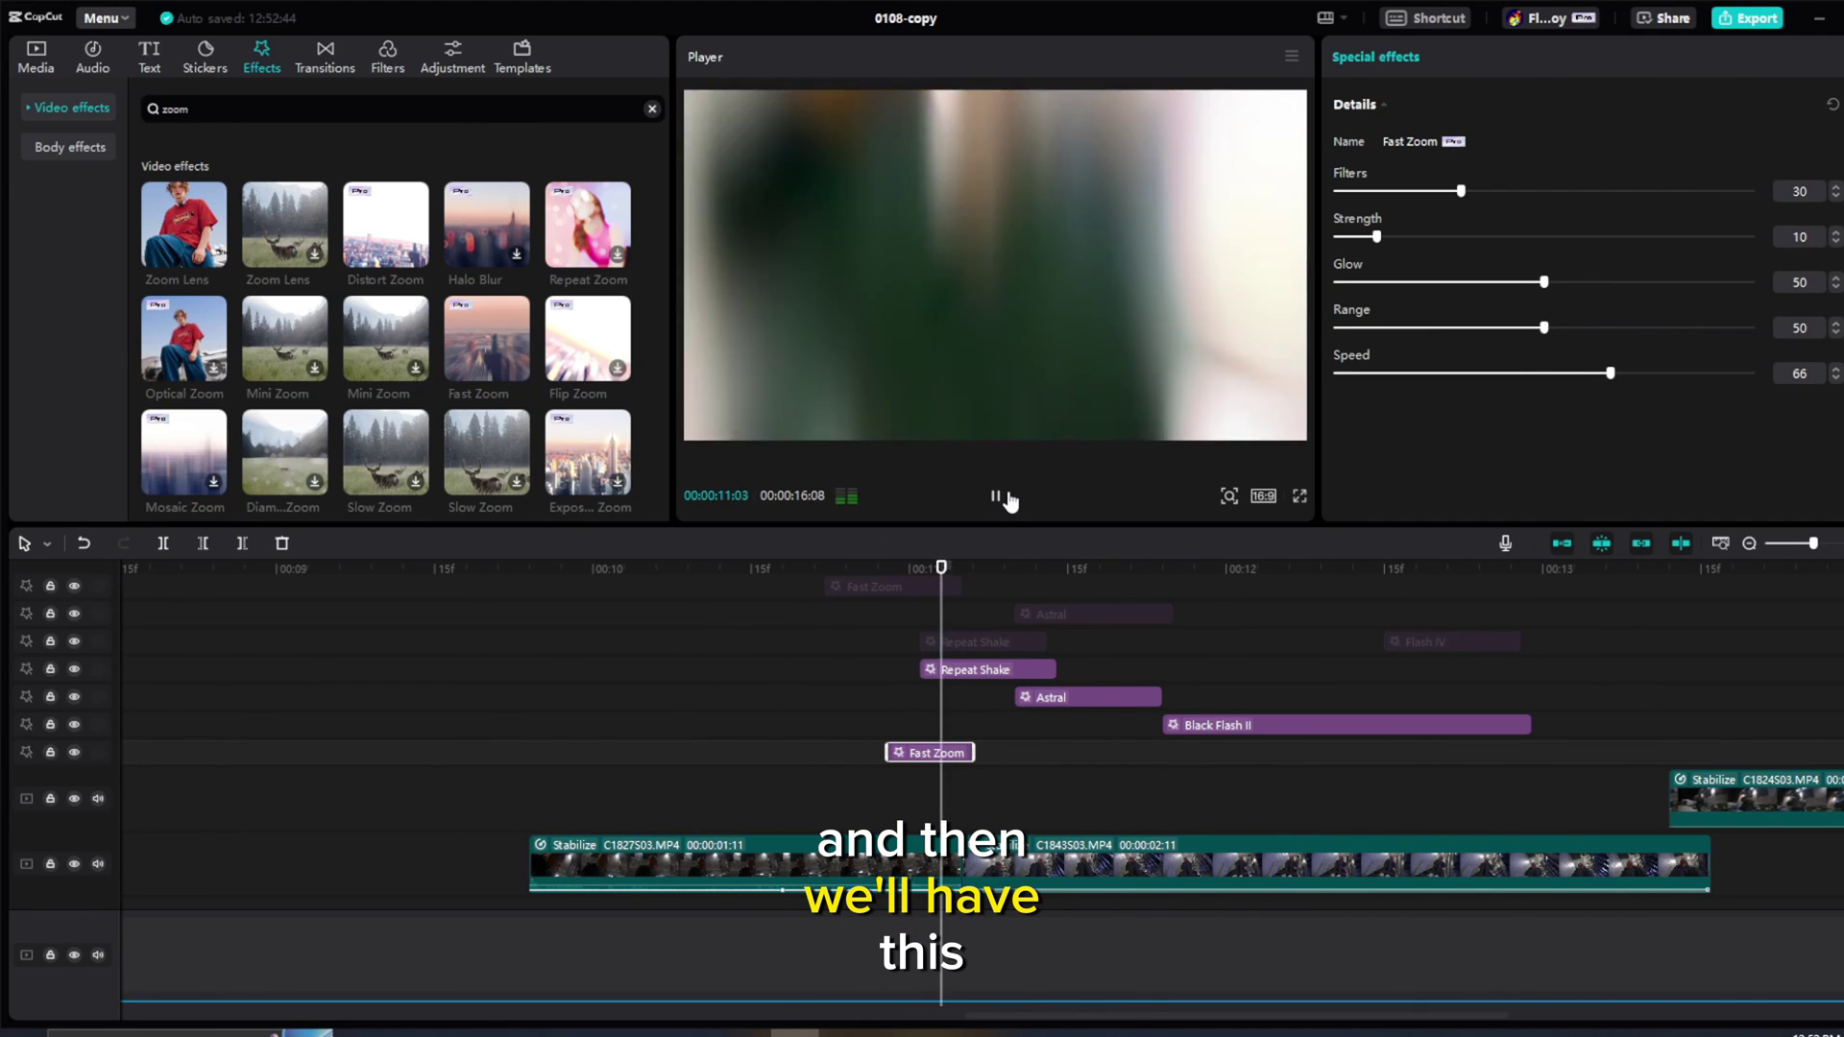
left_click(742, 572)
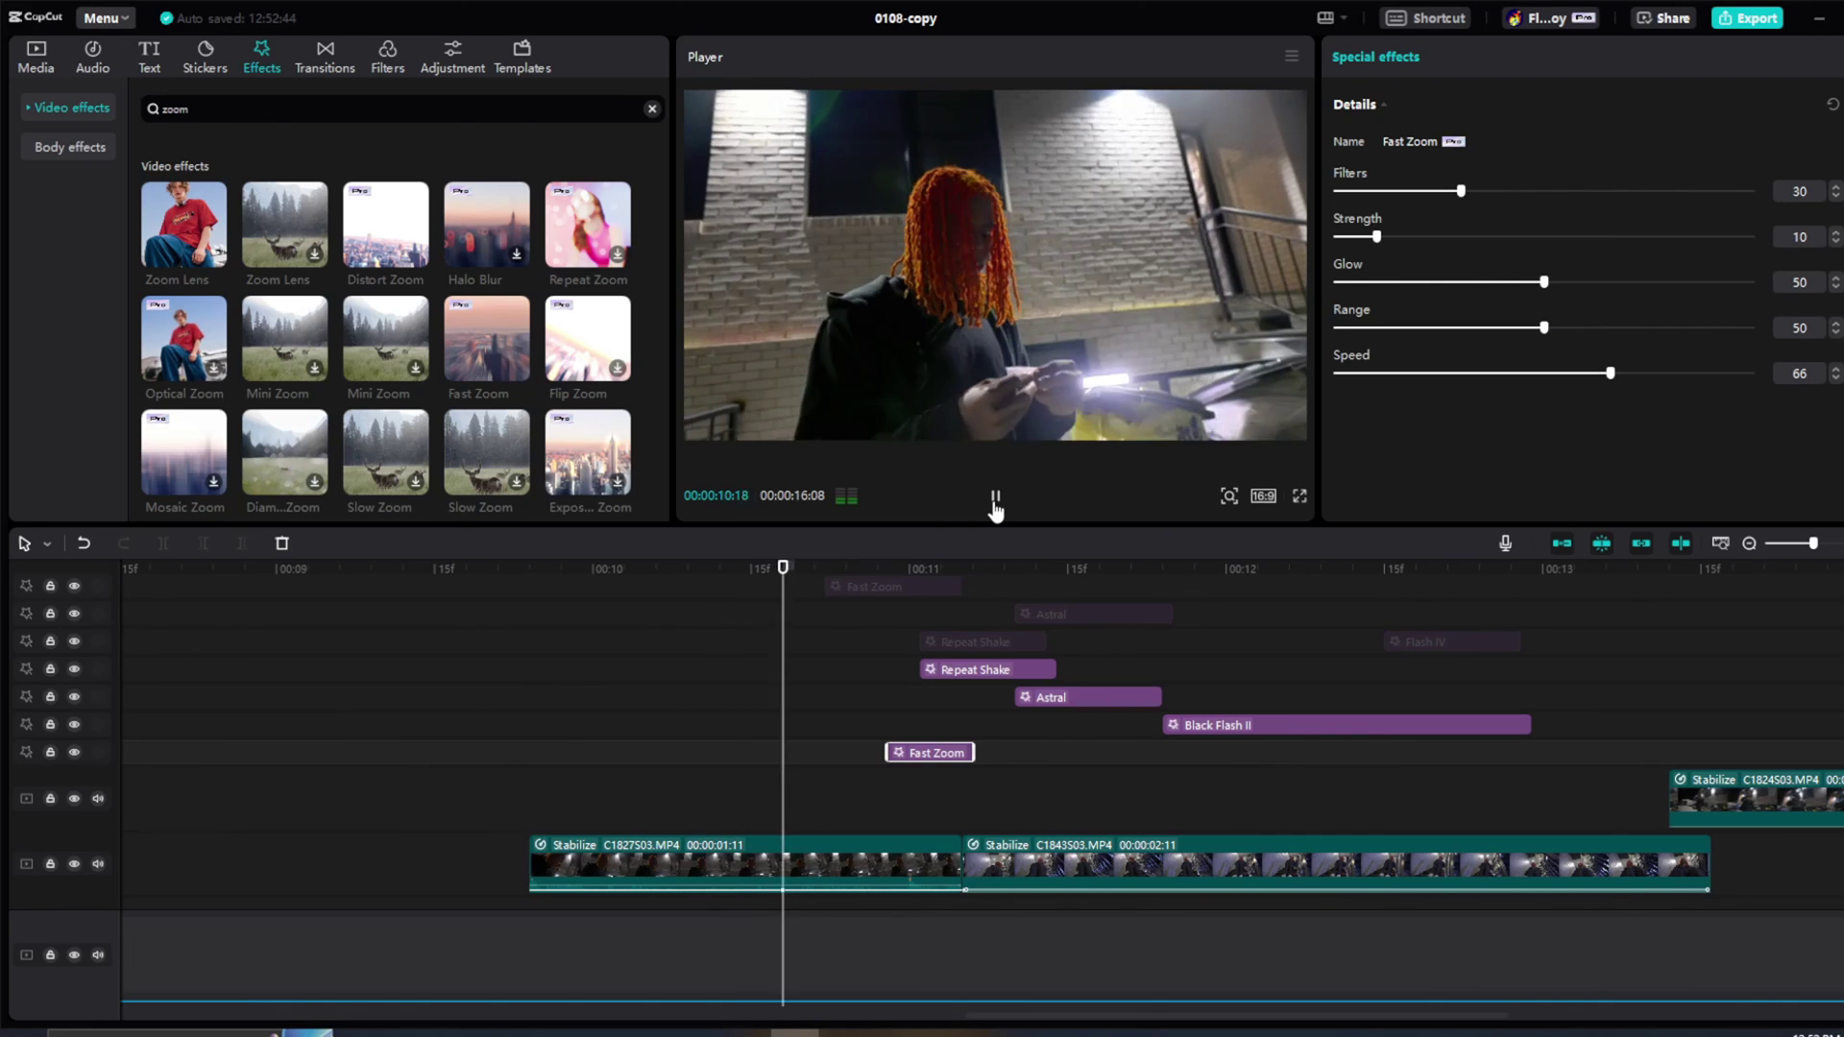
left_click(997, 571)
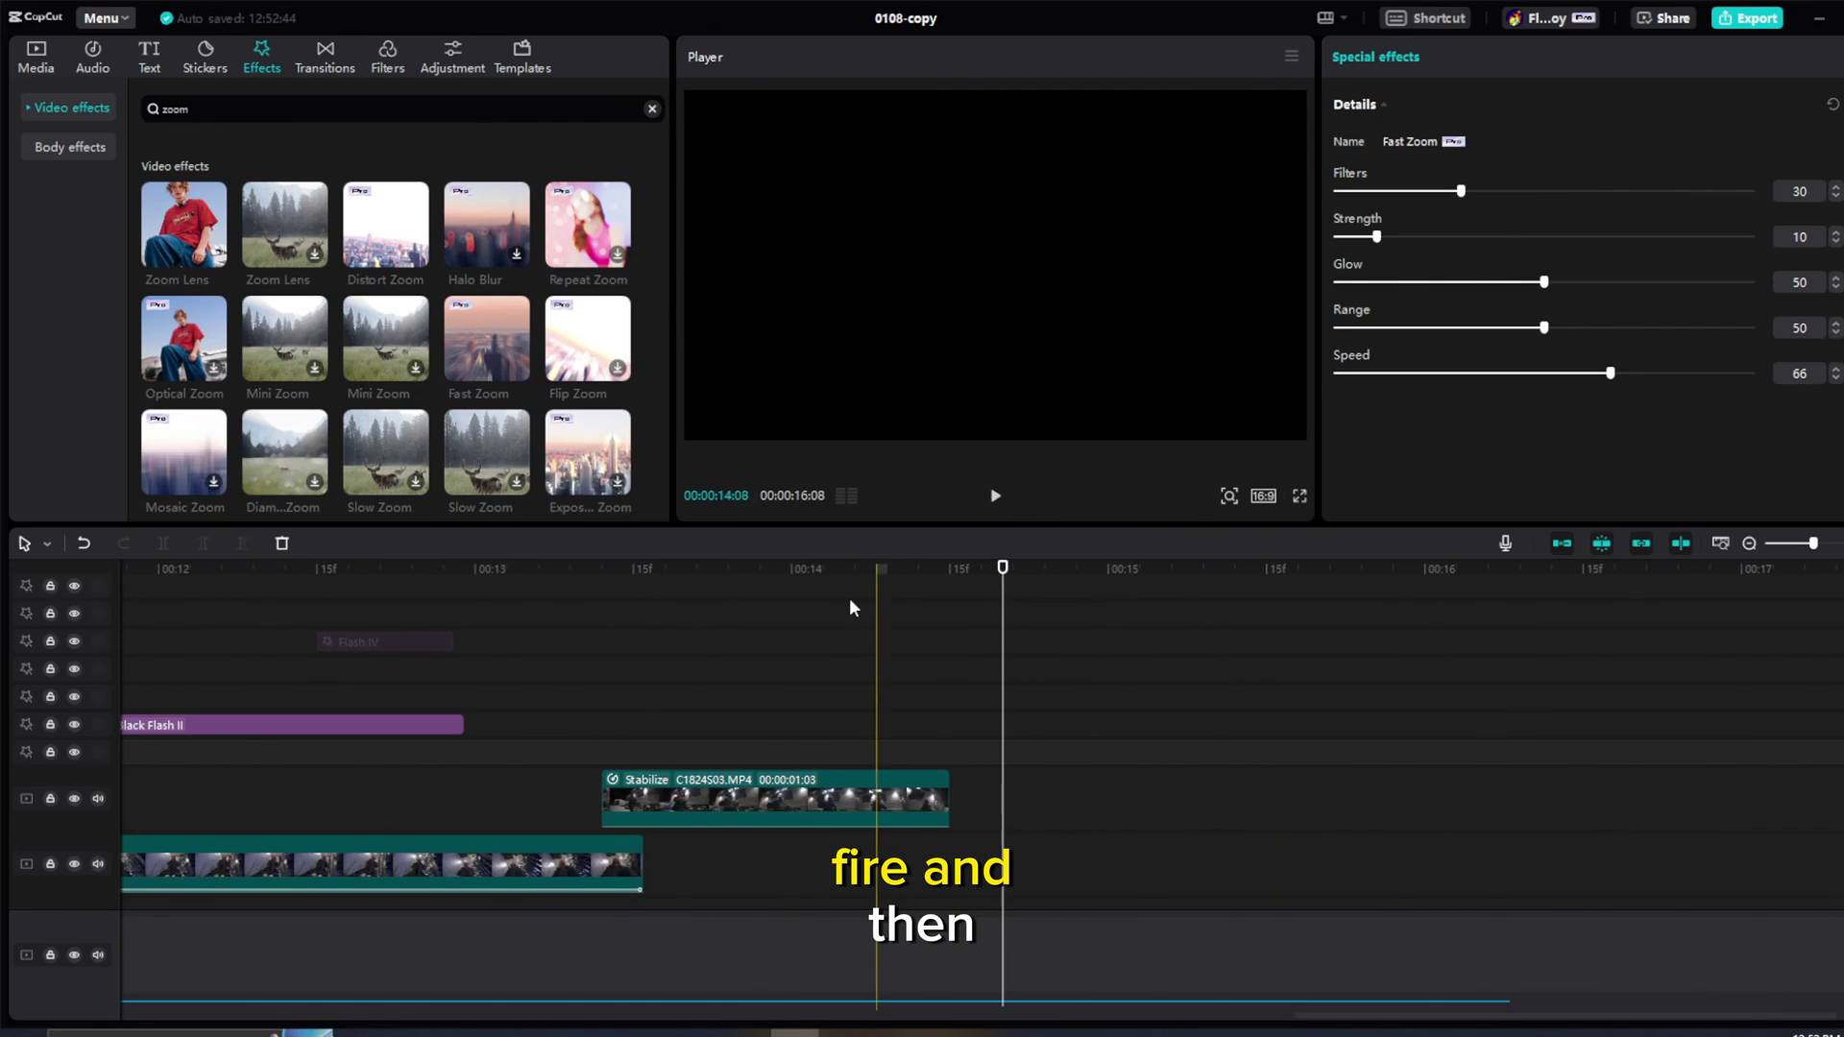
Step: Apply the Swoosh In animation to the last clip, C1824S03.MP4, starting at 00:00:13:12
left_click_drag(621, 585, 601, 552)
scroll(602, 578, "up", 1)
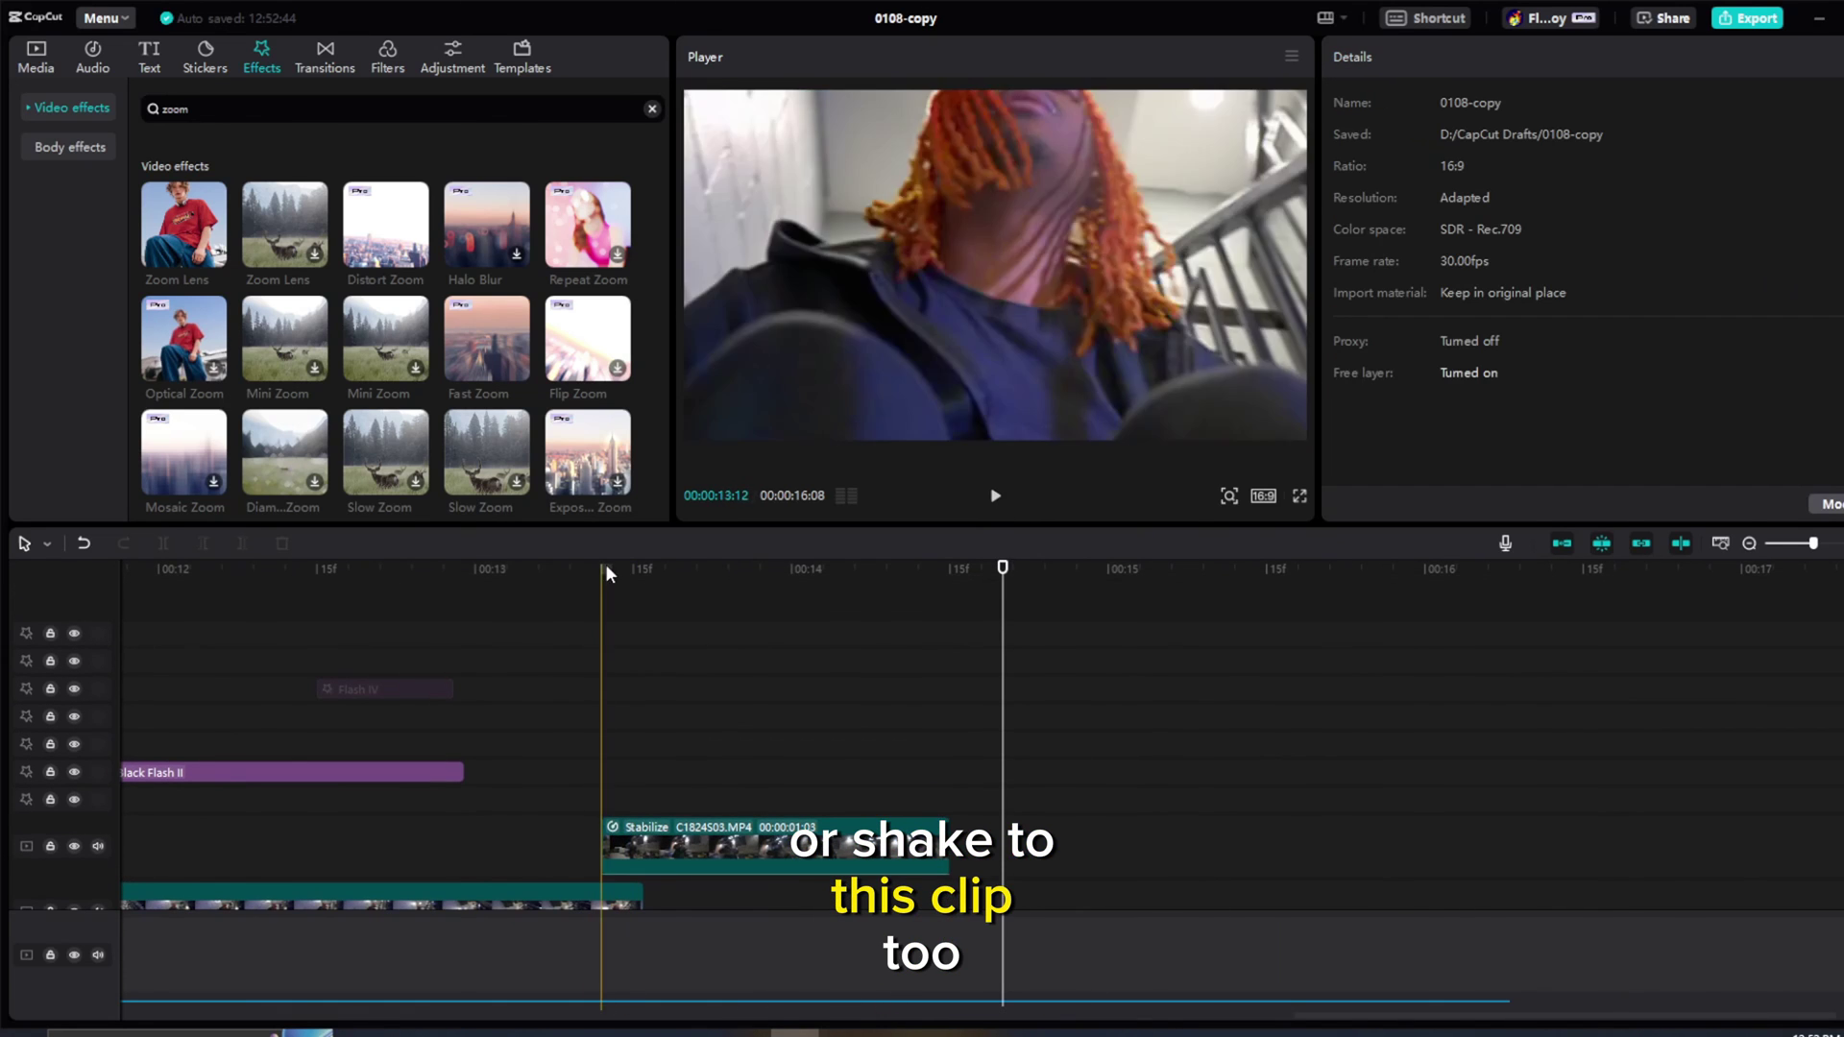
left_click(603, 568)
left_click(664, 843)
left_click(608, 580)
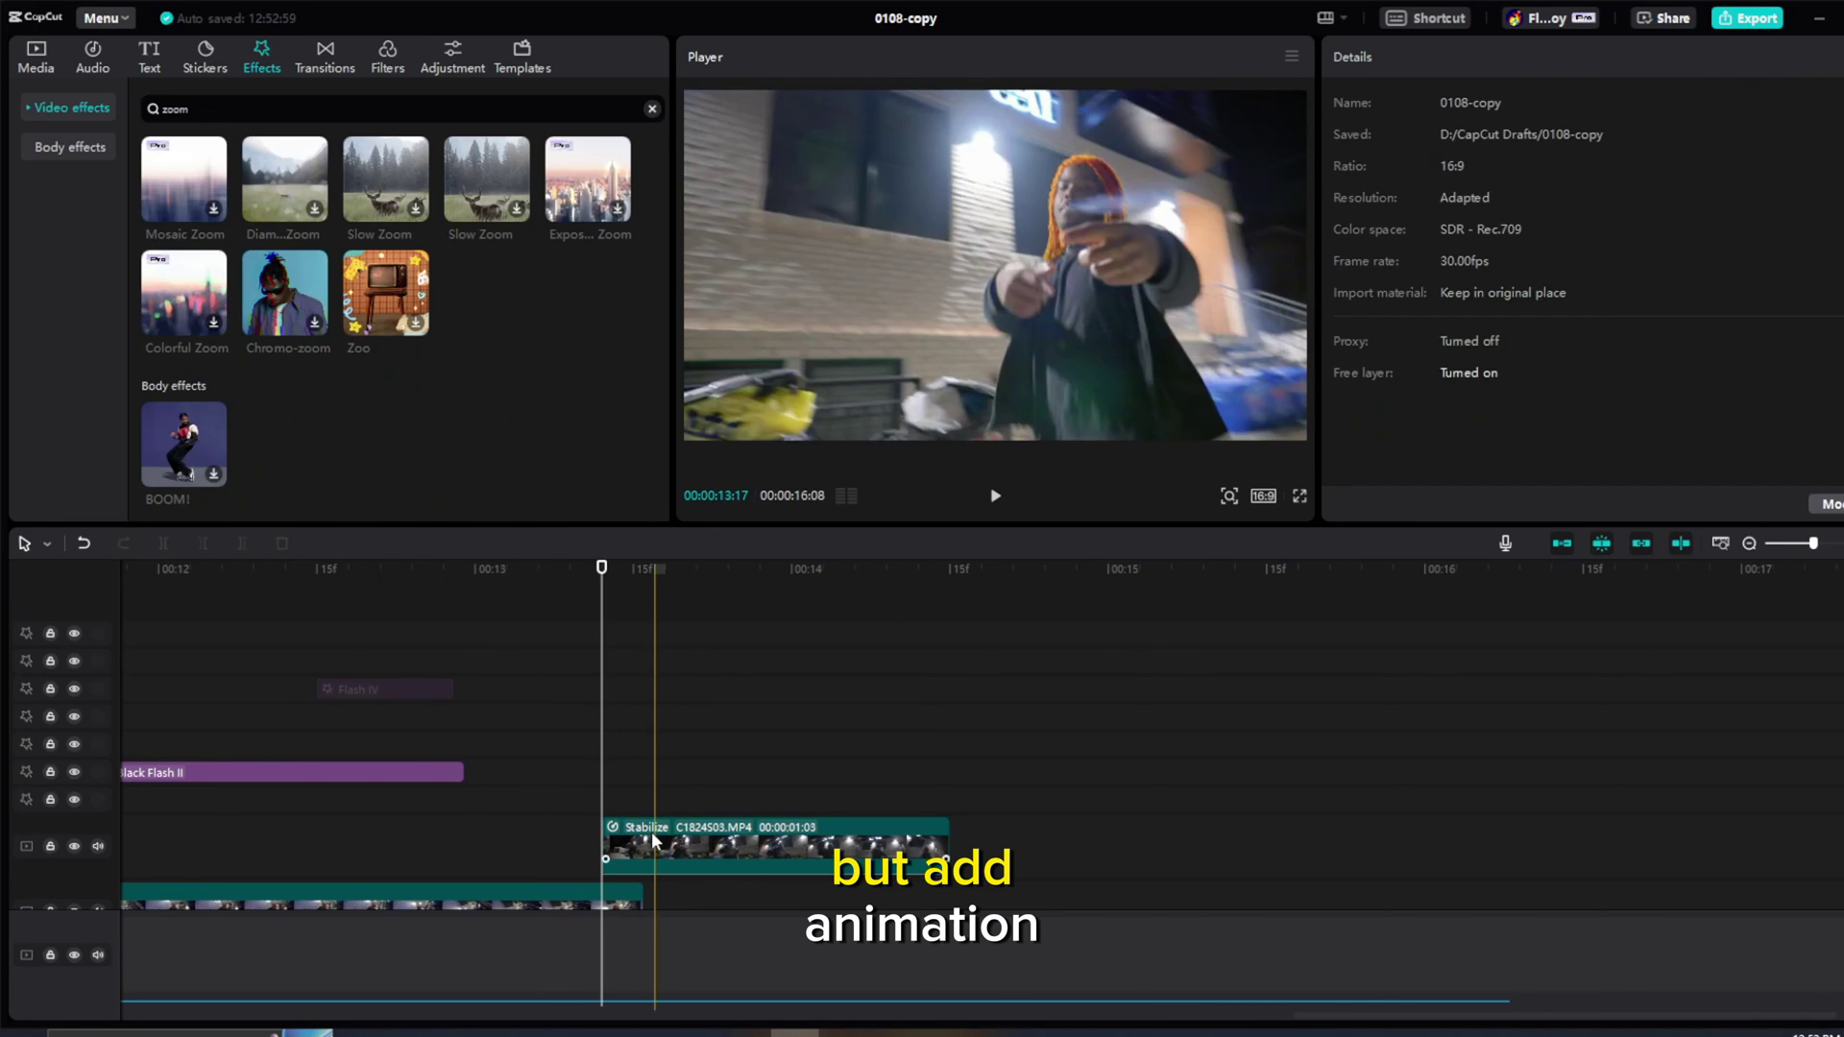
left_click(1550, 56)
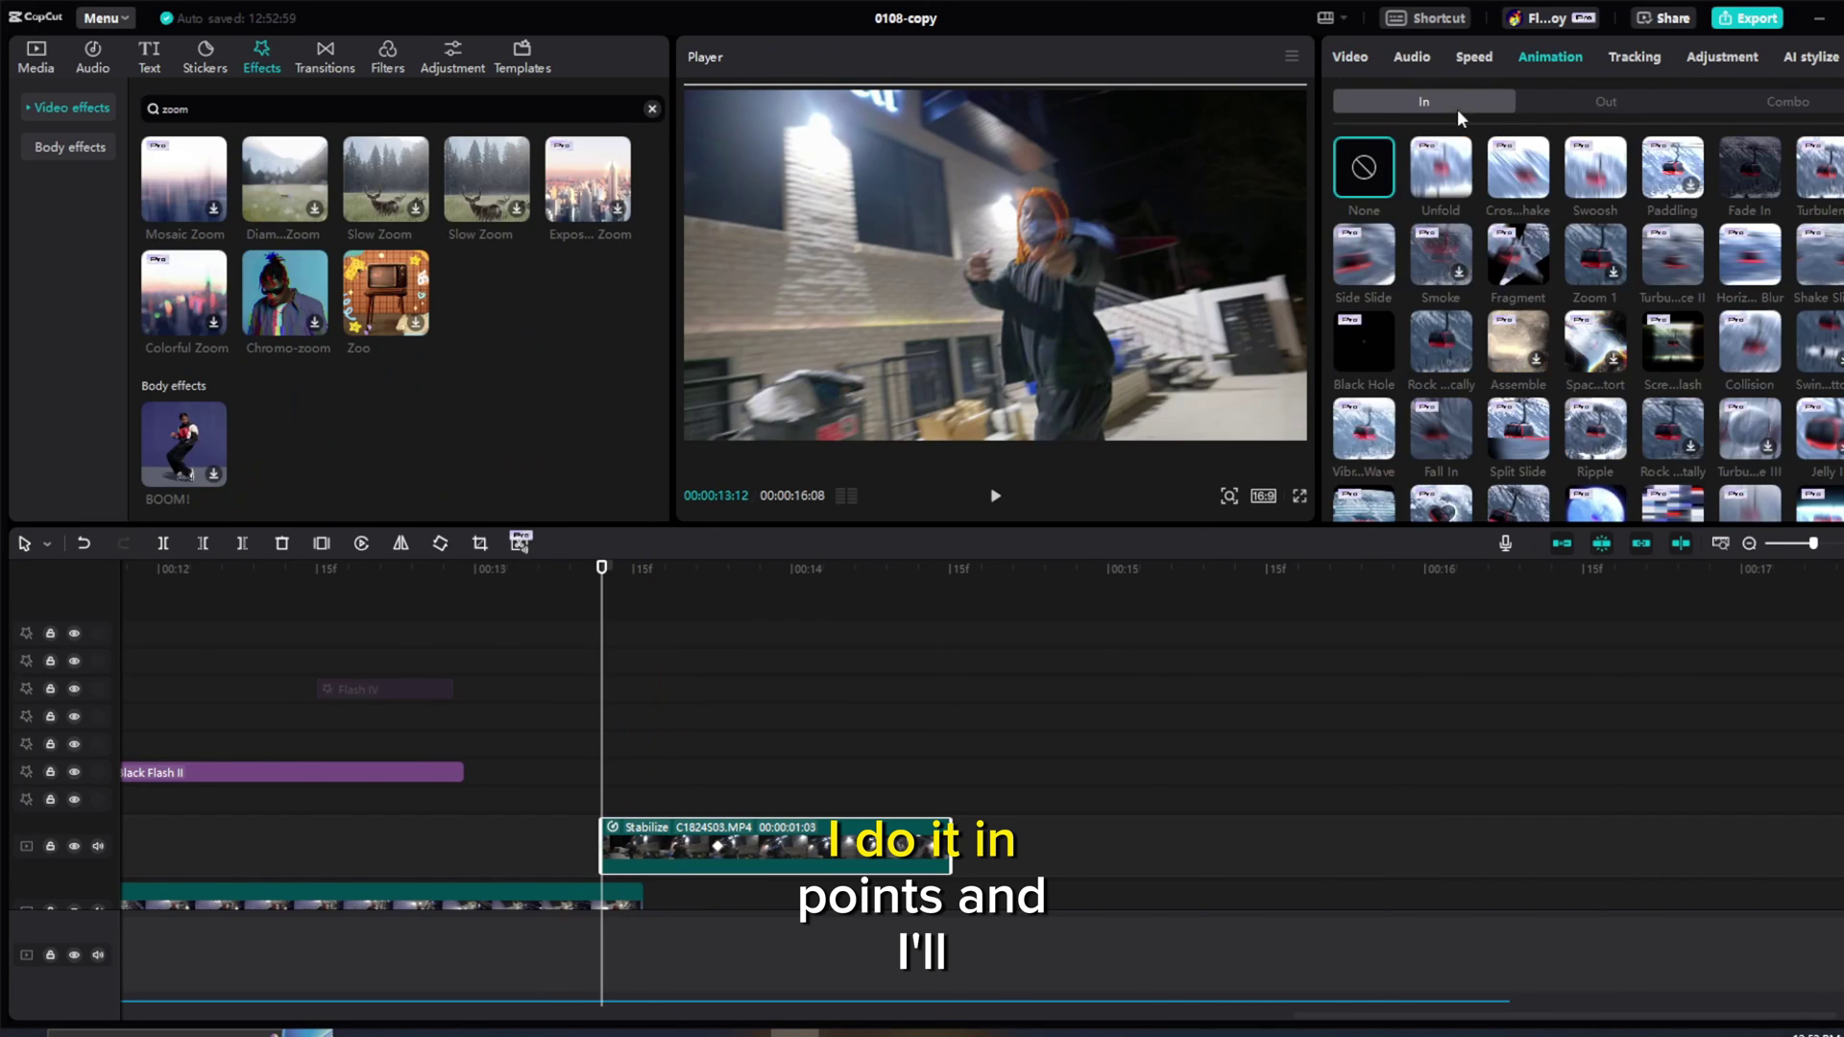
left_click(1597, 185)
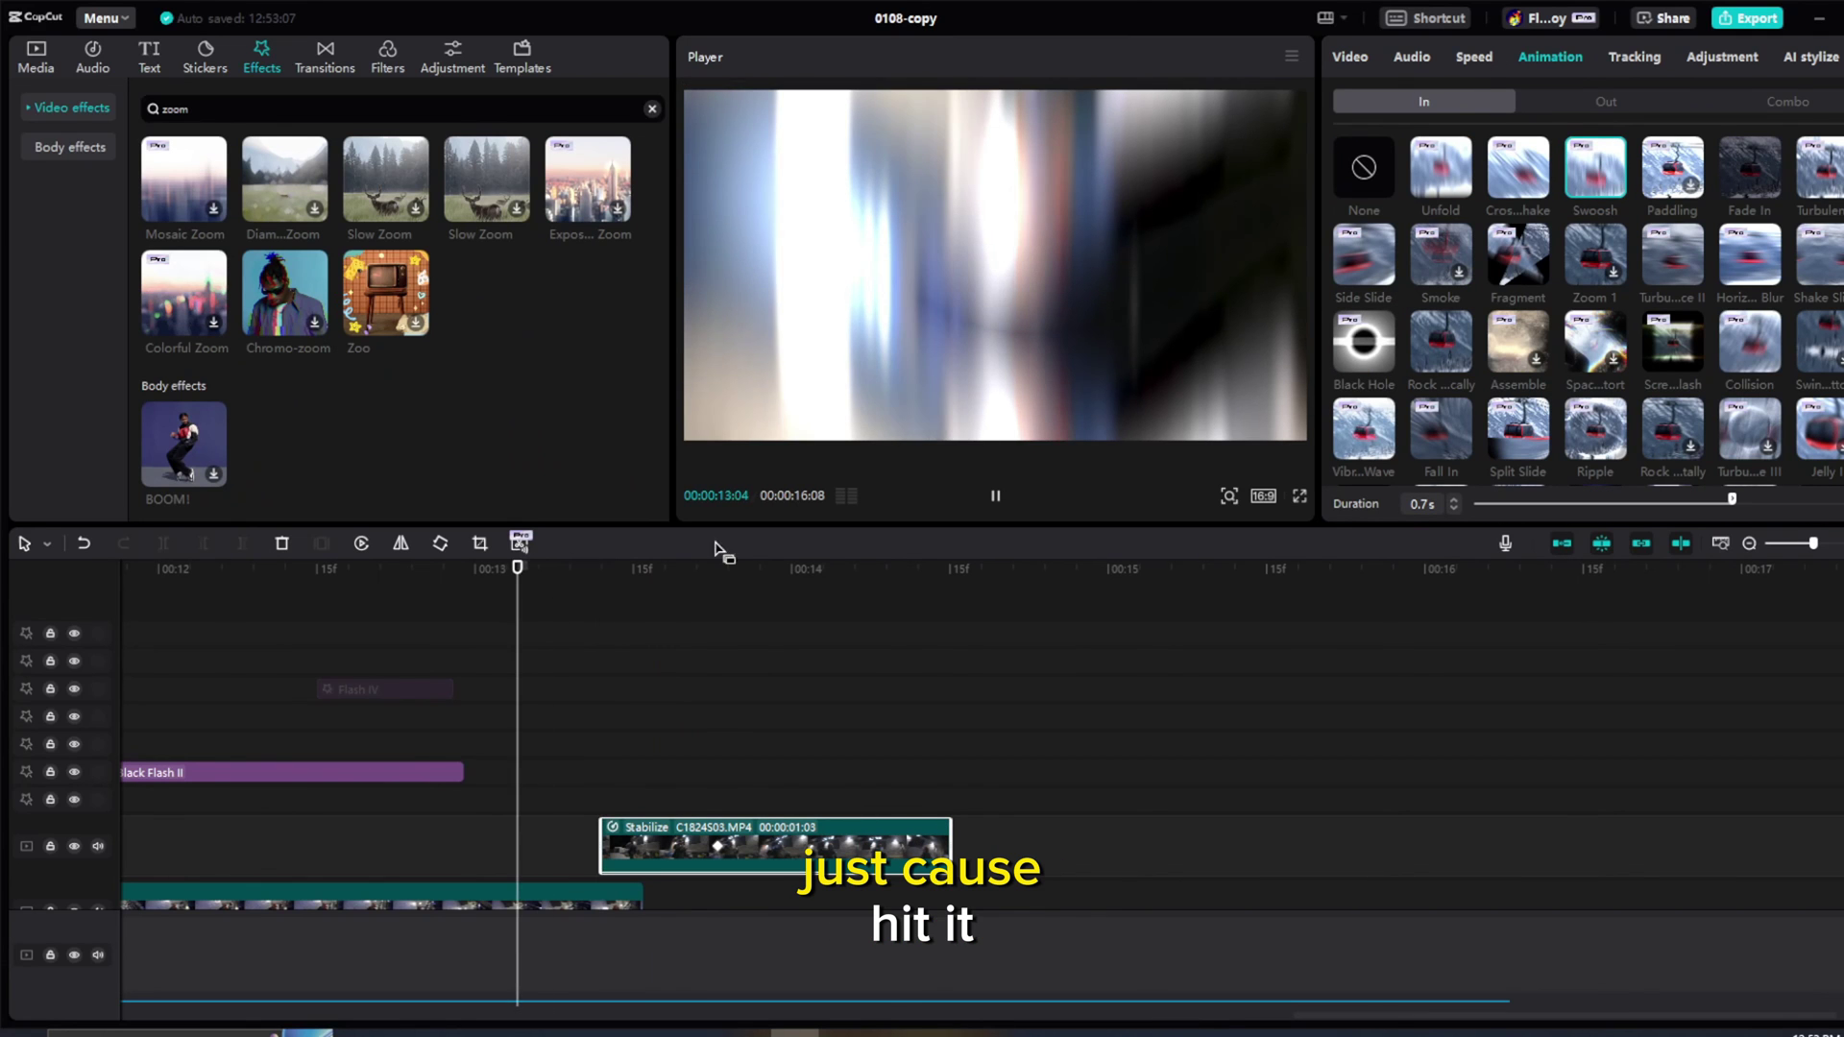
Step: Preview the Swoosh entrance and try Side Slide as the last clip's In animation instead
left_click(995, 495)
left_click(562, 594)
left_click(995, 495)
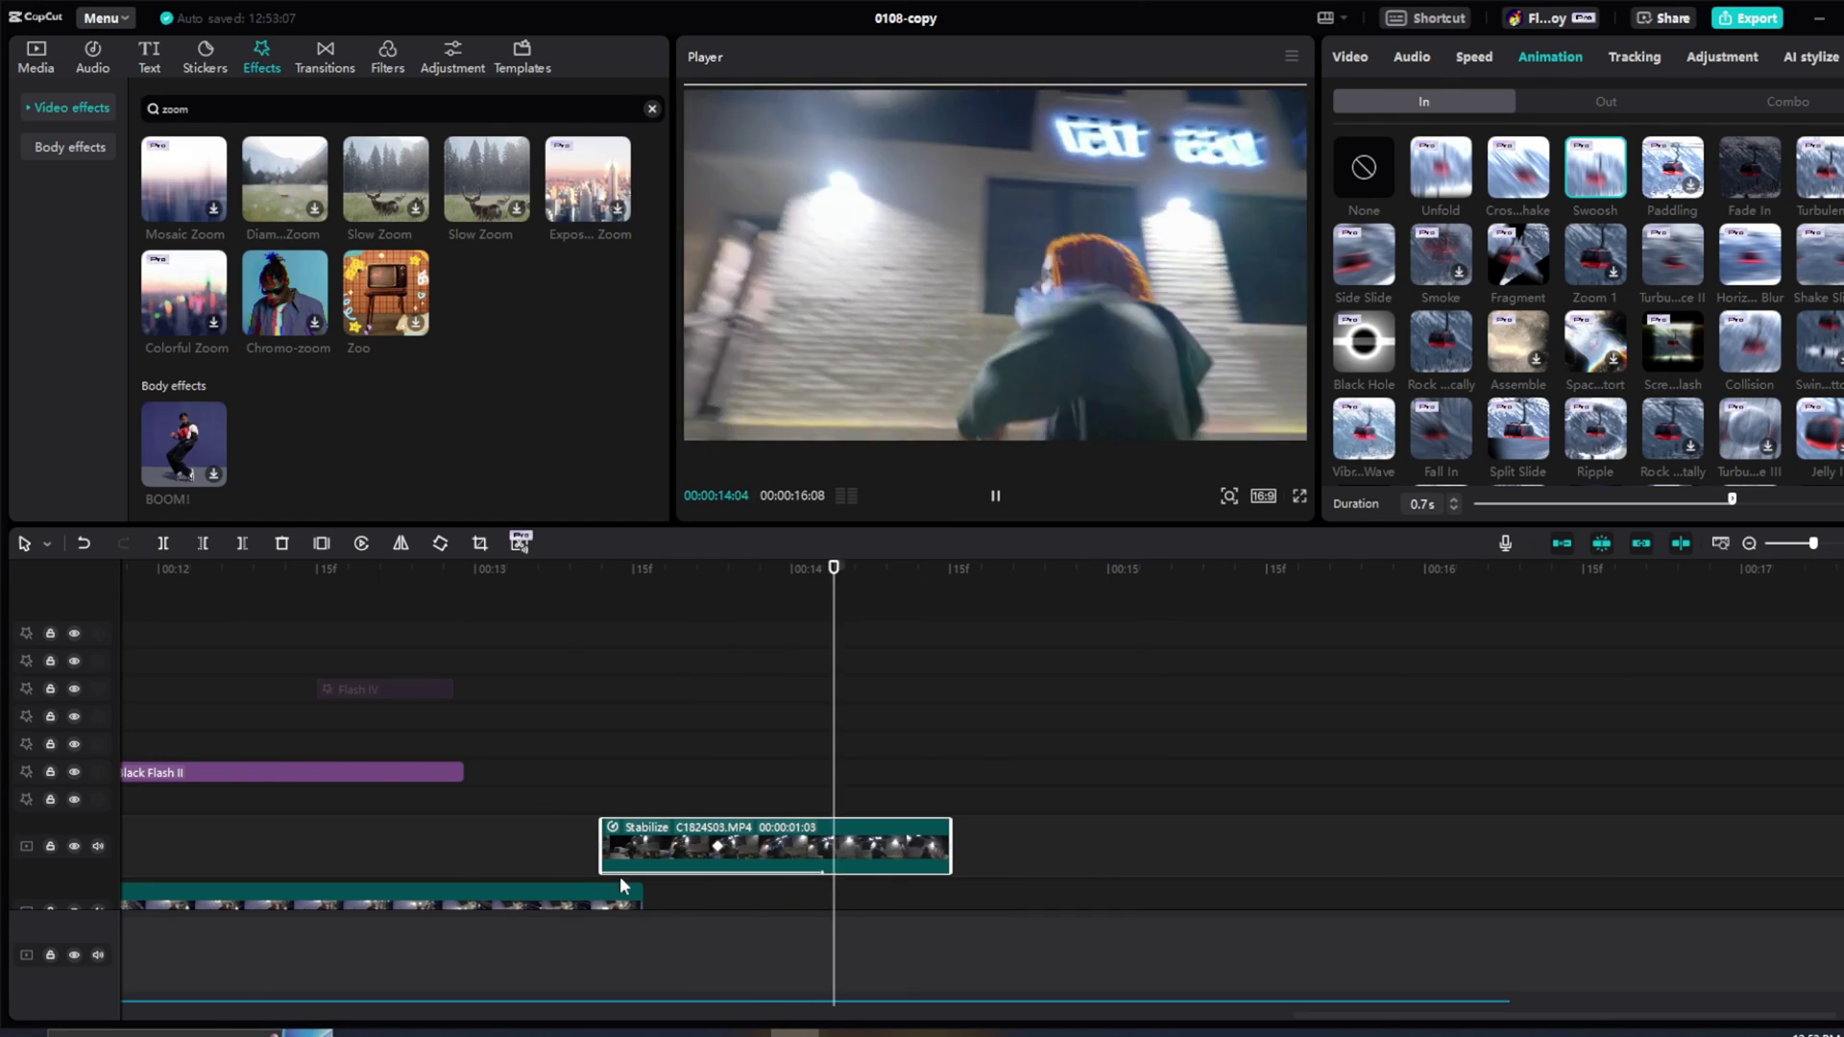
left_click(611, 567)
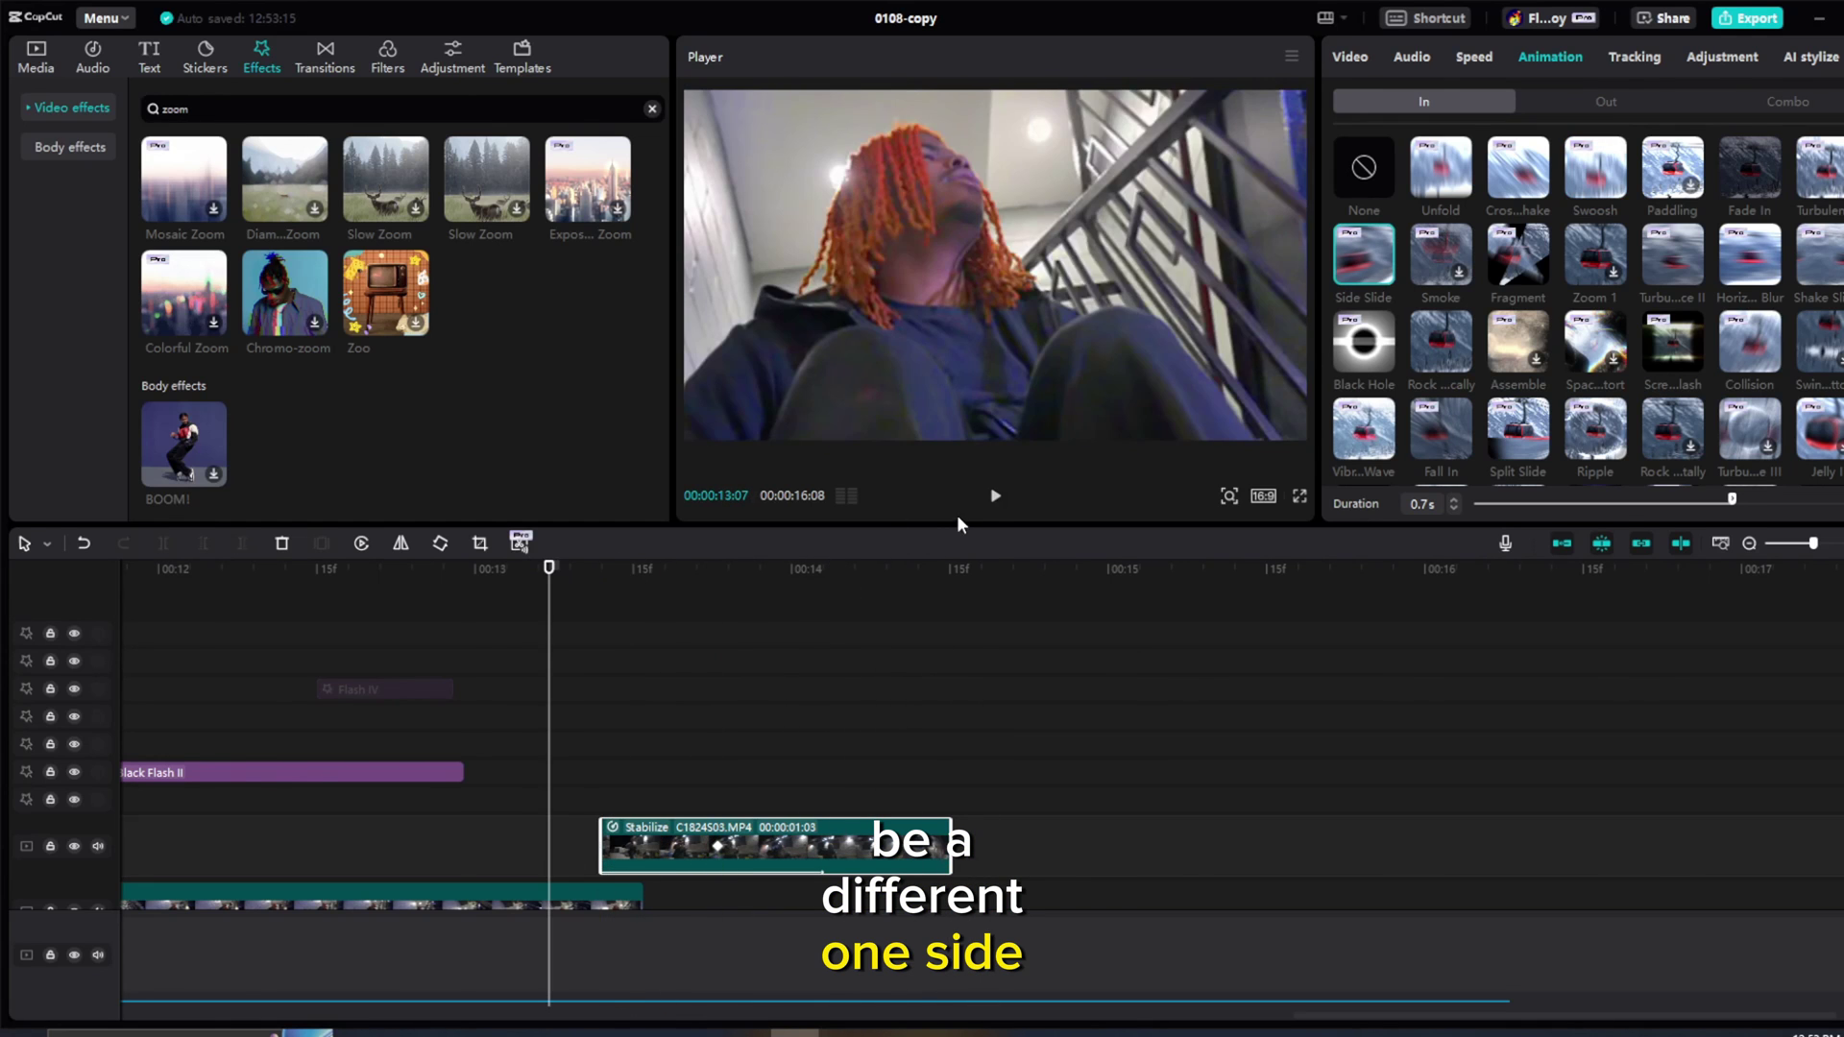
Step: Change the last clip's In animation to Unfold and play the edited sequence back with the song
left_click(991, 499)
left_click(991, 499)
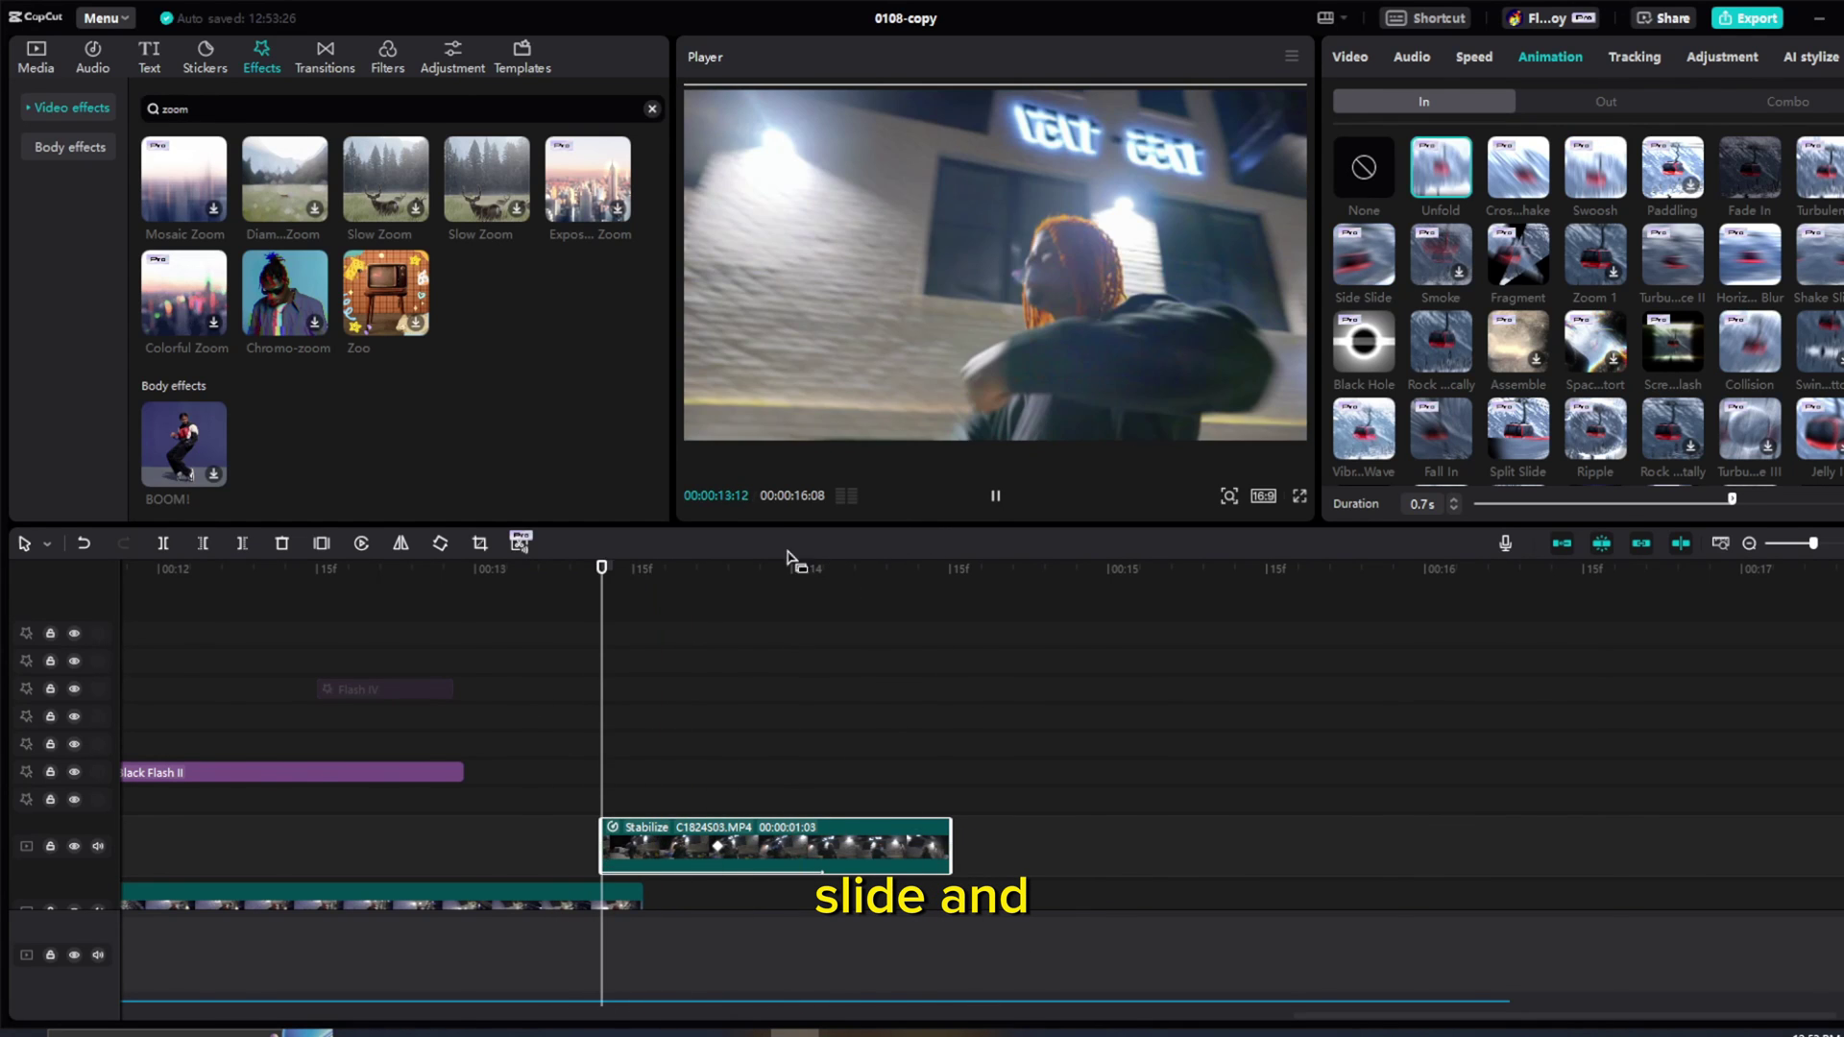
left_click_drag(520, 580, 361, 580)
left_click(995, 495)
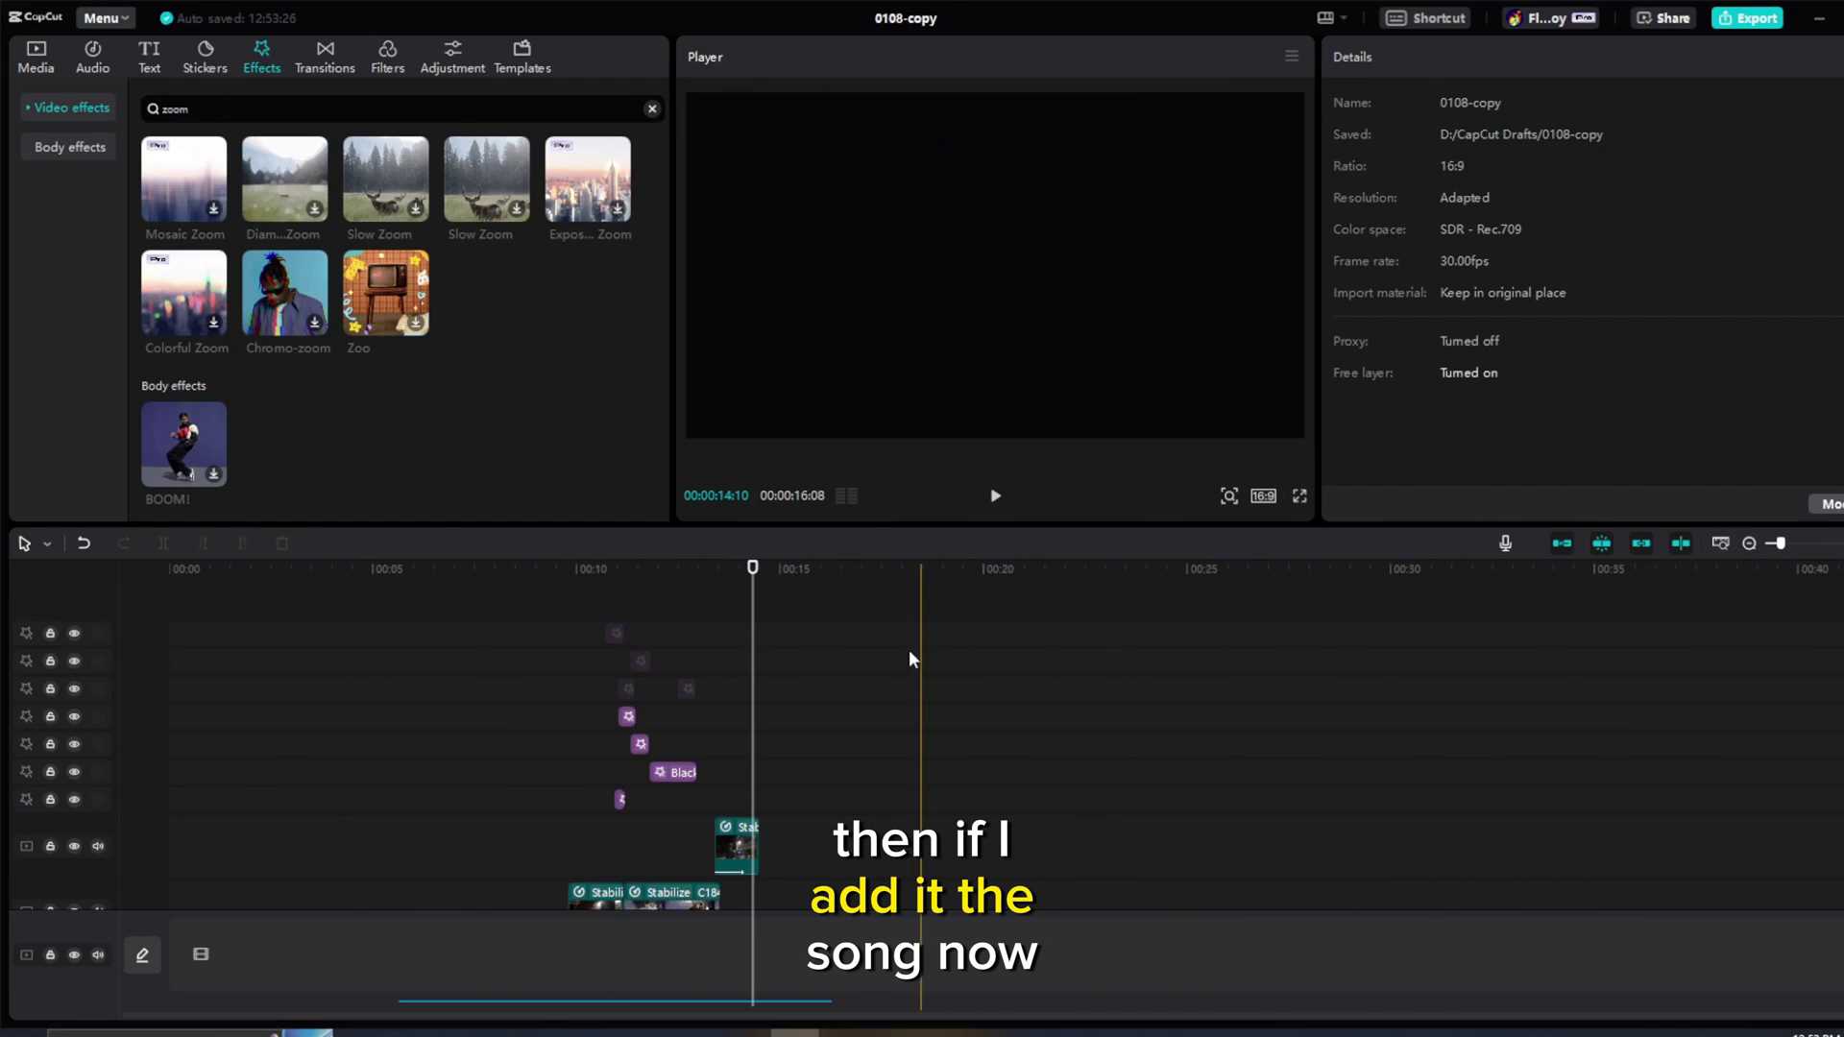
scroll(909, 650, "down", 3)
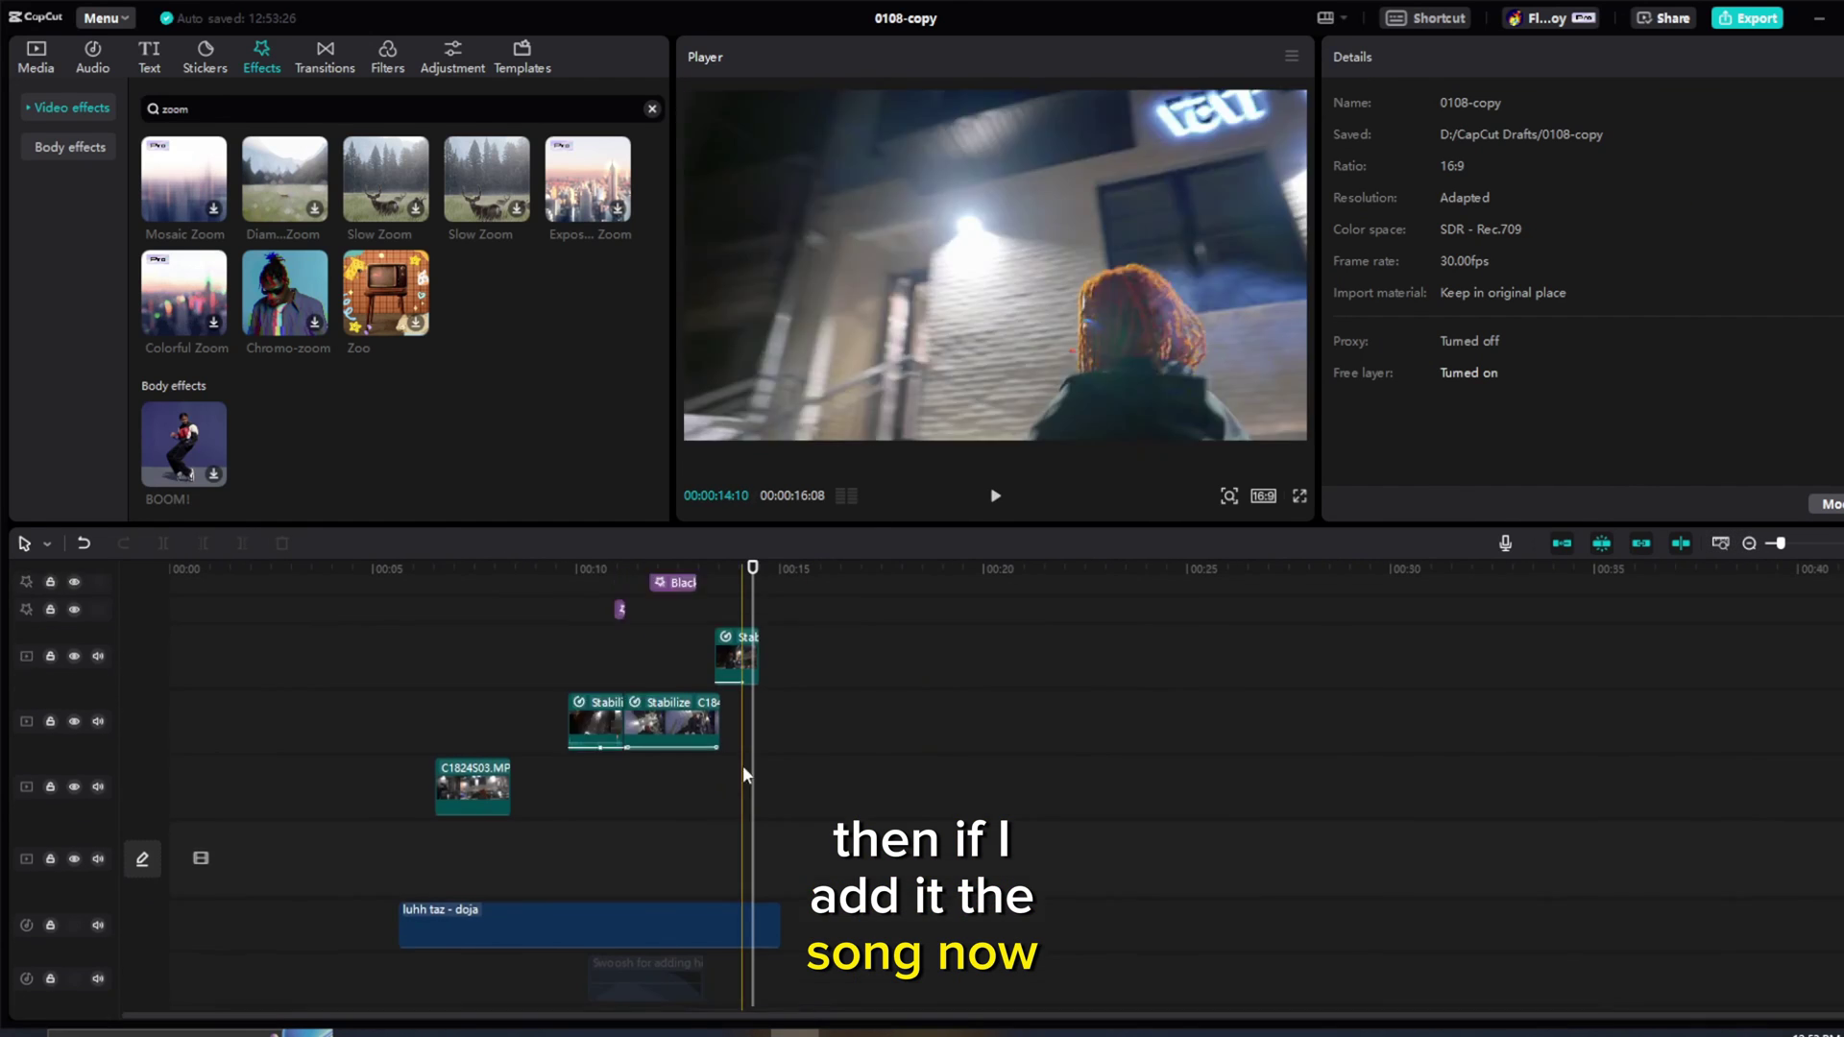
left_click(995, 496)
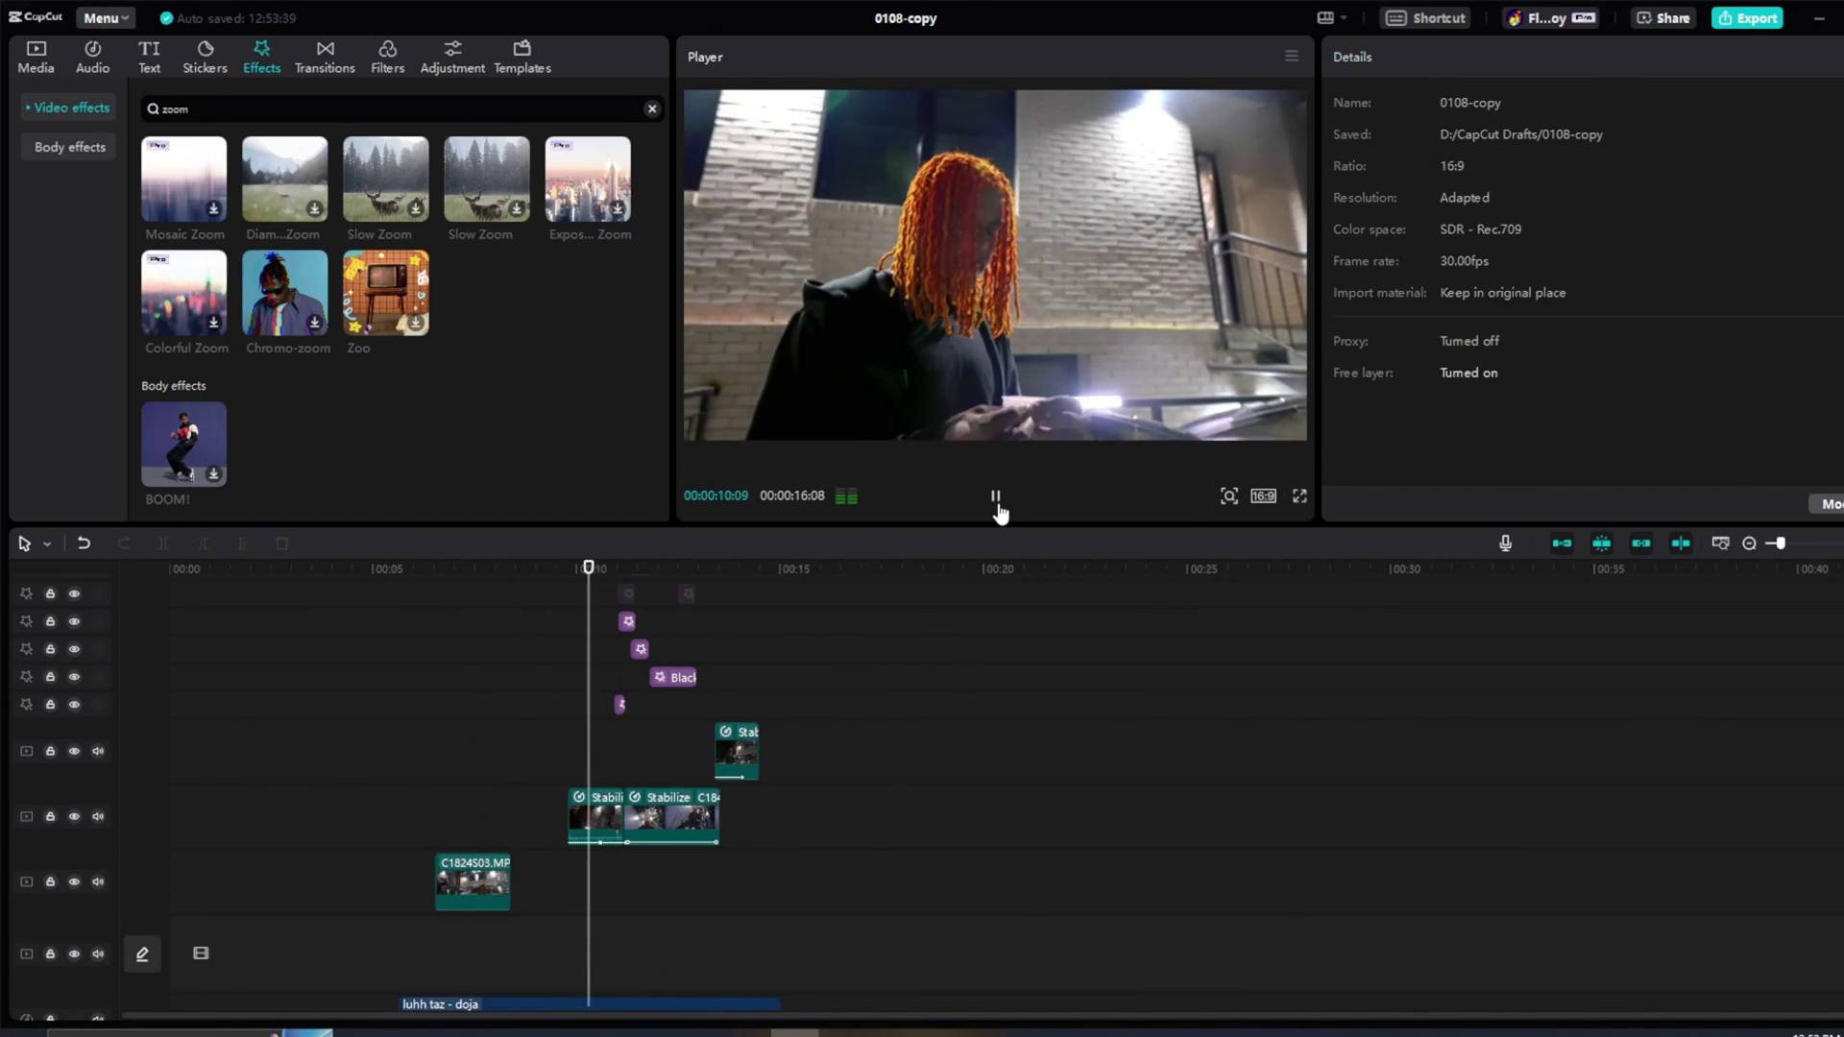